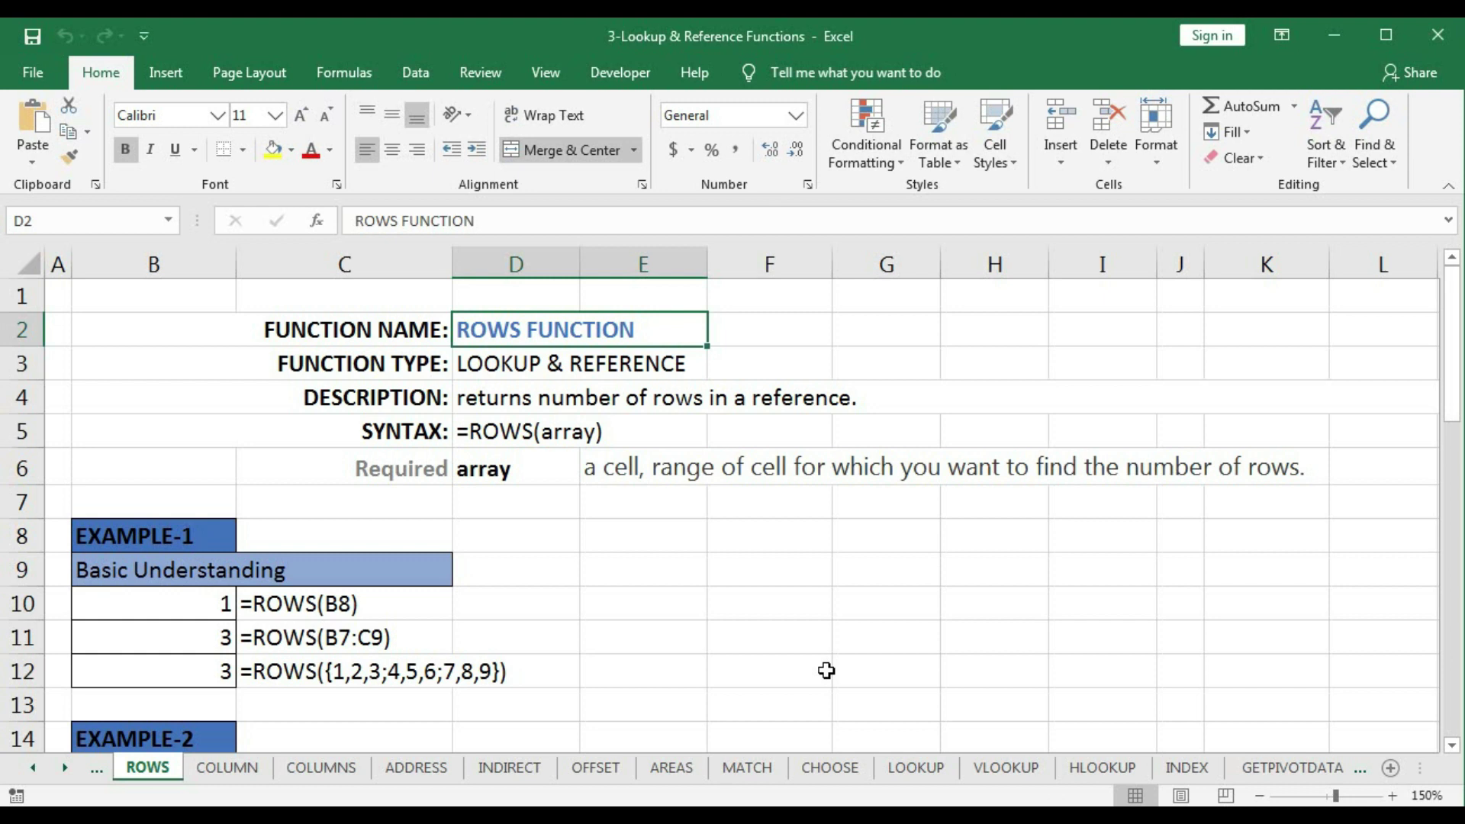
# Look through the four ROWS function examples on the sheet, from Basic Understanding to Lookup Data Set
pyautogui.scroll(-3, 746, 680)
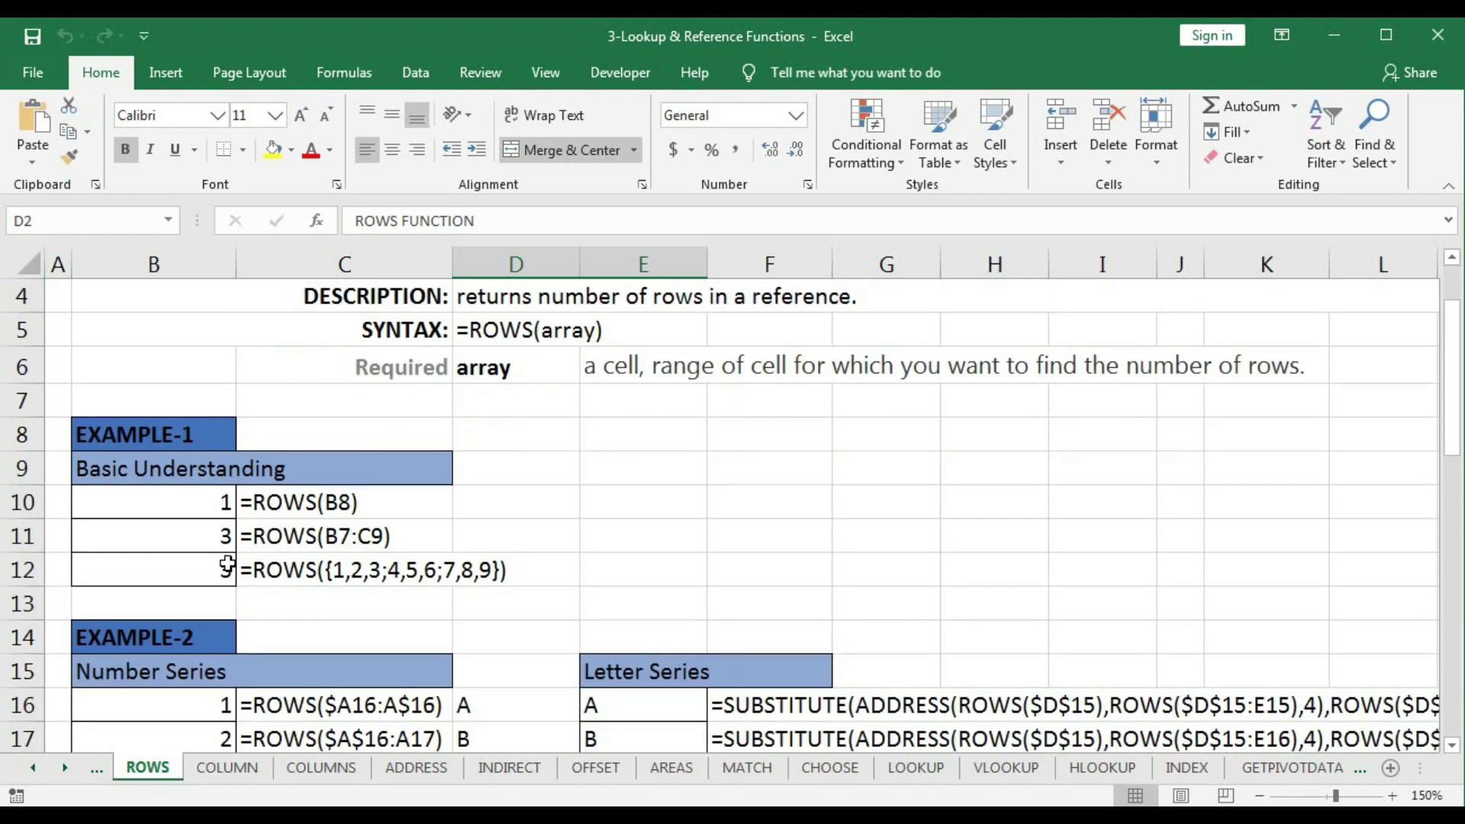
pyautogui.scroll(-2, 276, 577)
pyautogui.scroll(-7, 276, 576)
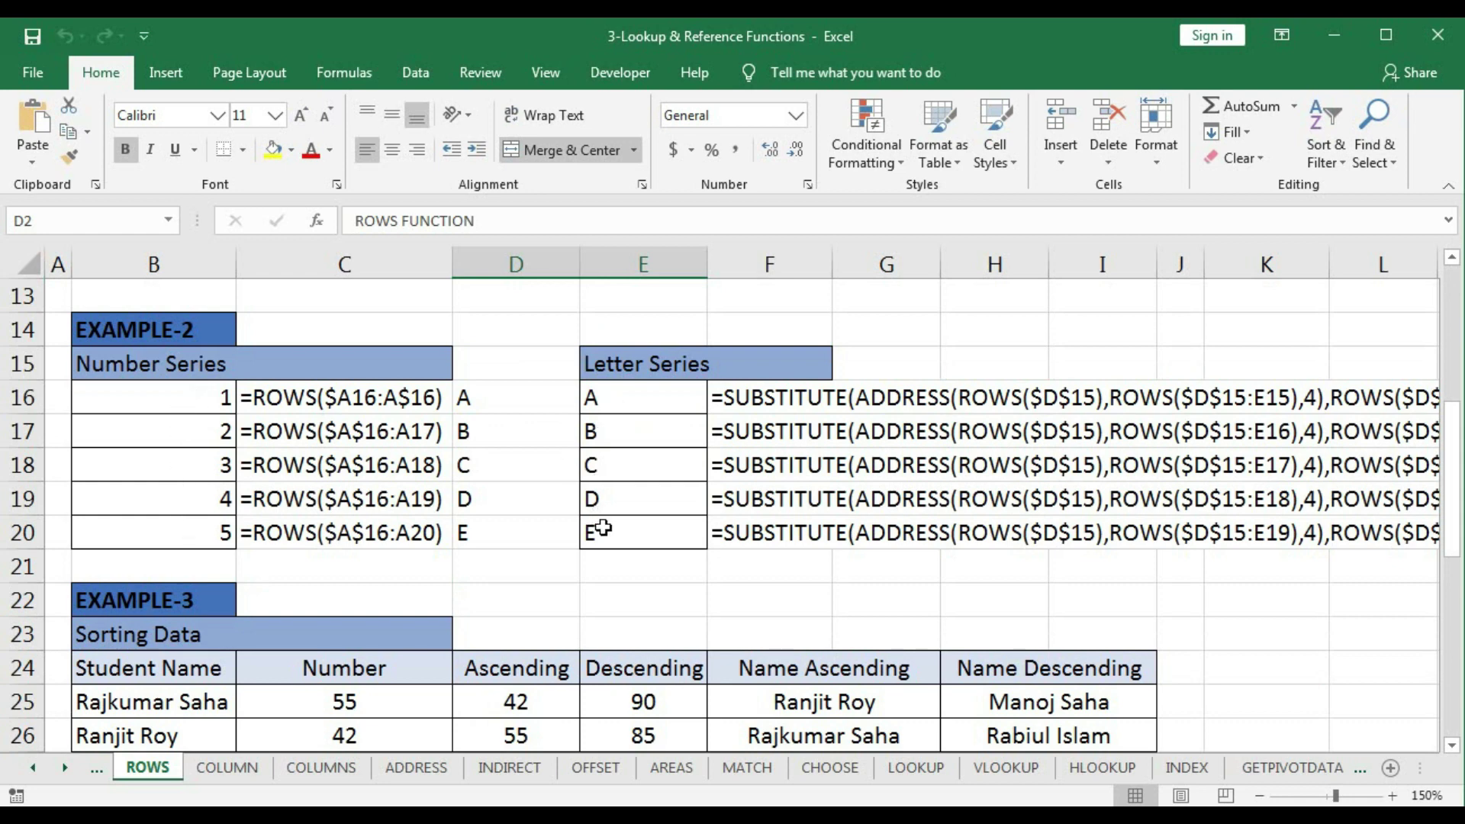
pyautogui.scroll(-2, 636, 562)
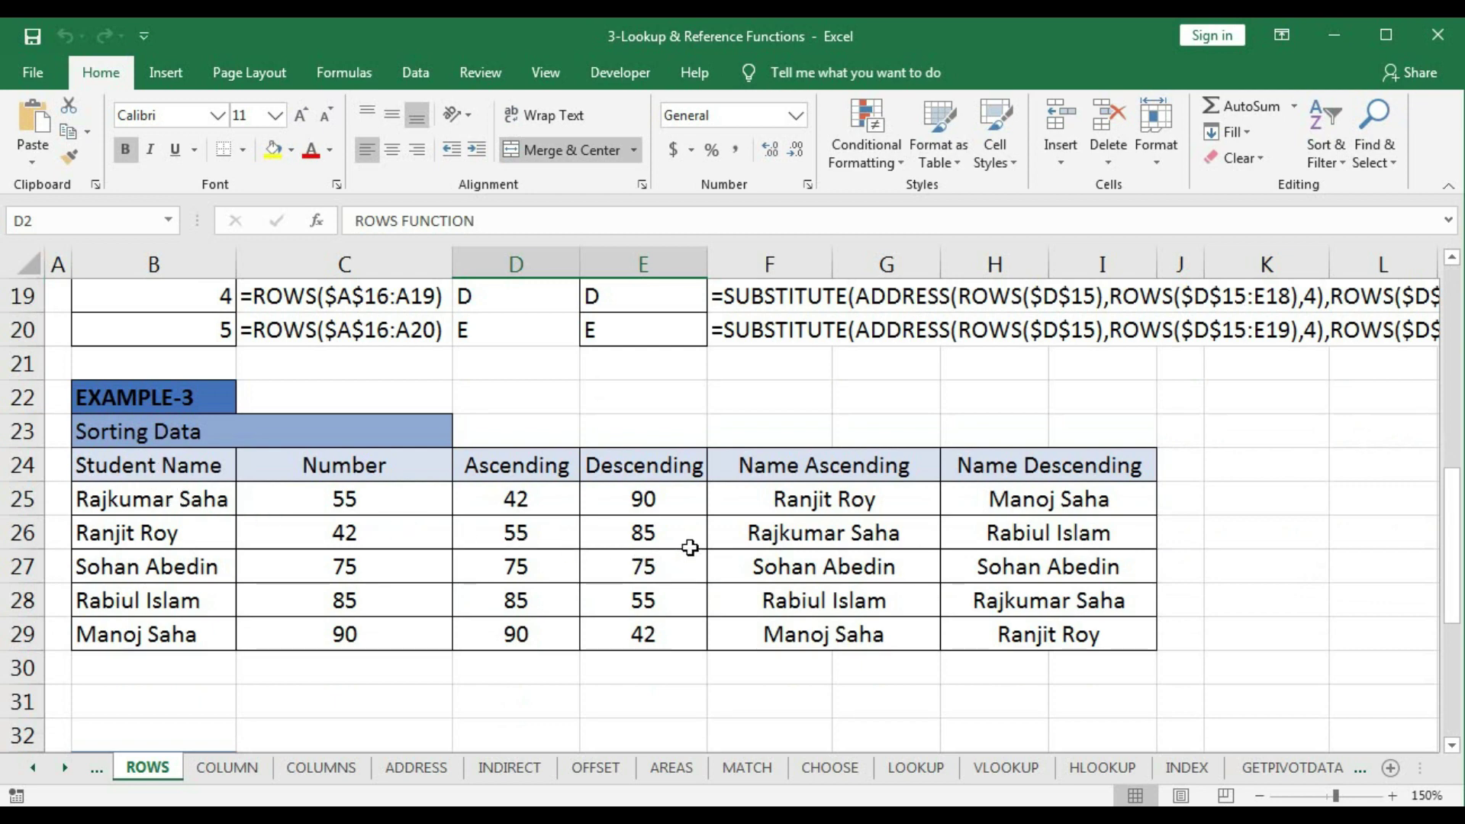
pyautogui.scroll(-2, 687, 549)
pyautogui.scroll(-2, 691, 548)
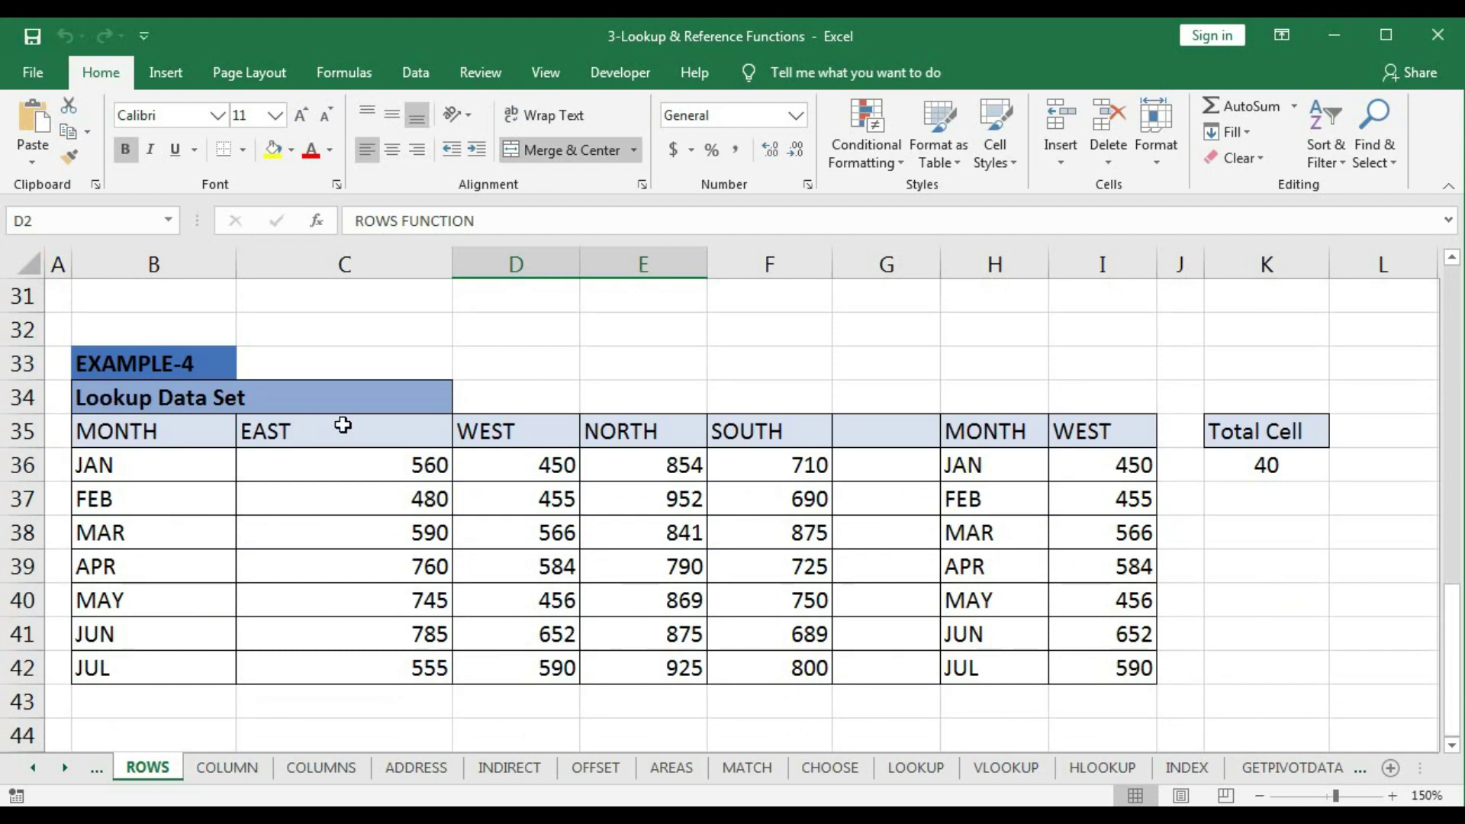
pyautogui.scroll(10, 496, 588)
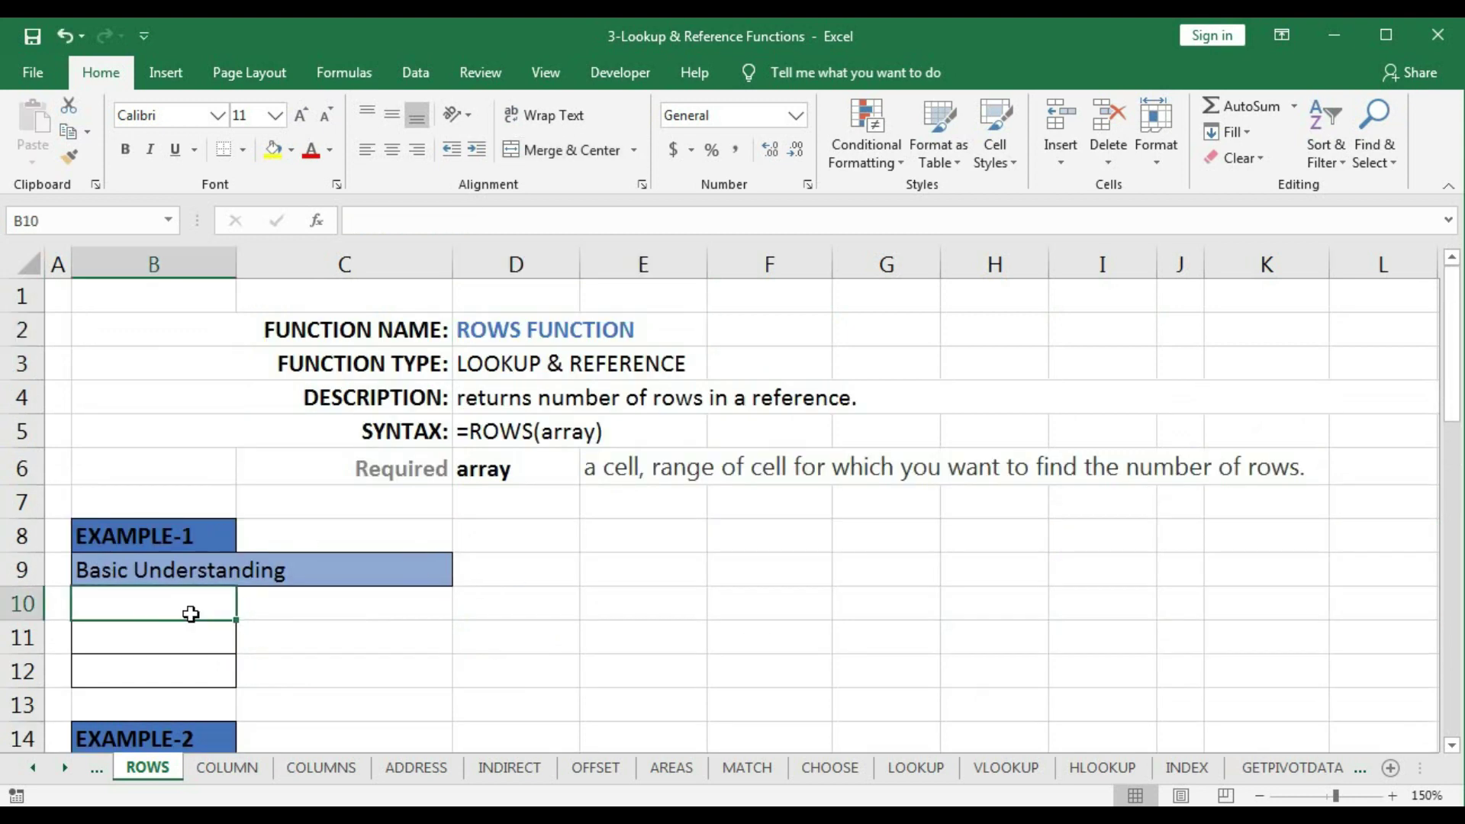
# Enter =ROWS(C8) in cell B10 to count the rows of a single cell
pyautogui.write('=')
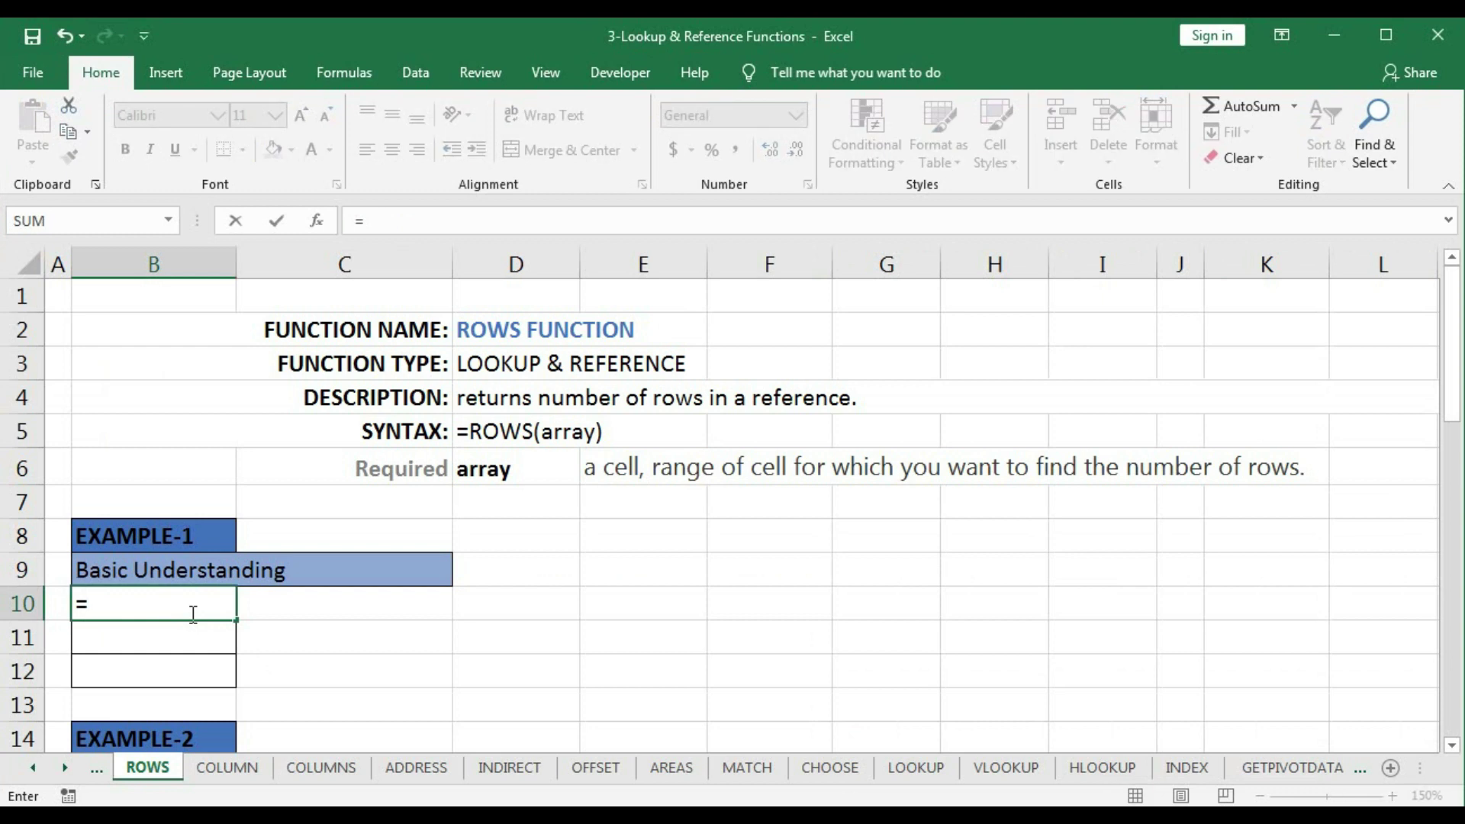
pyautogui.write('rows')
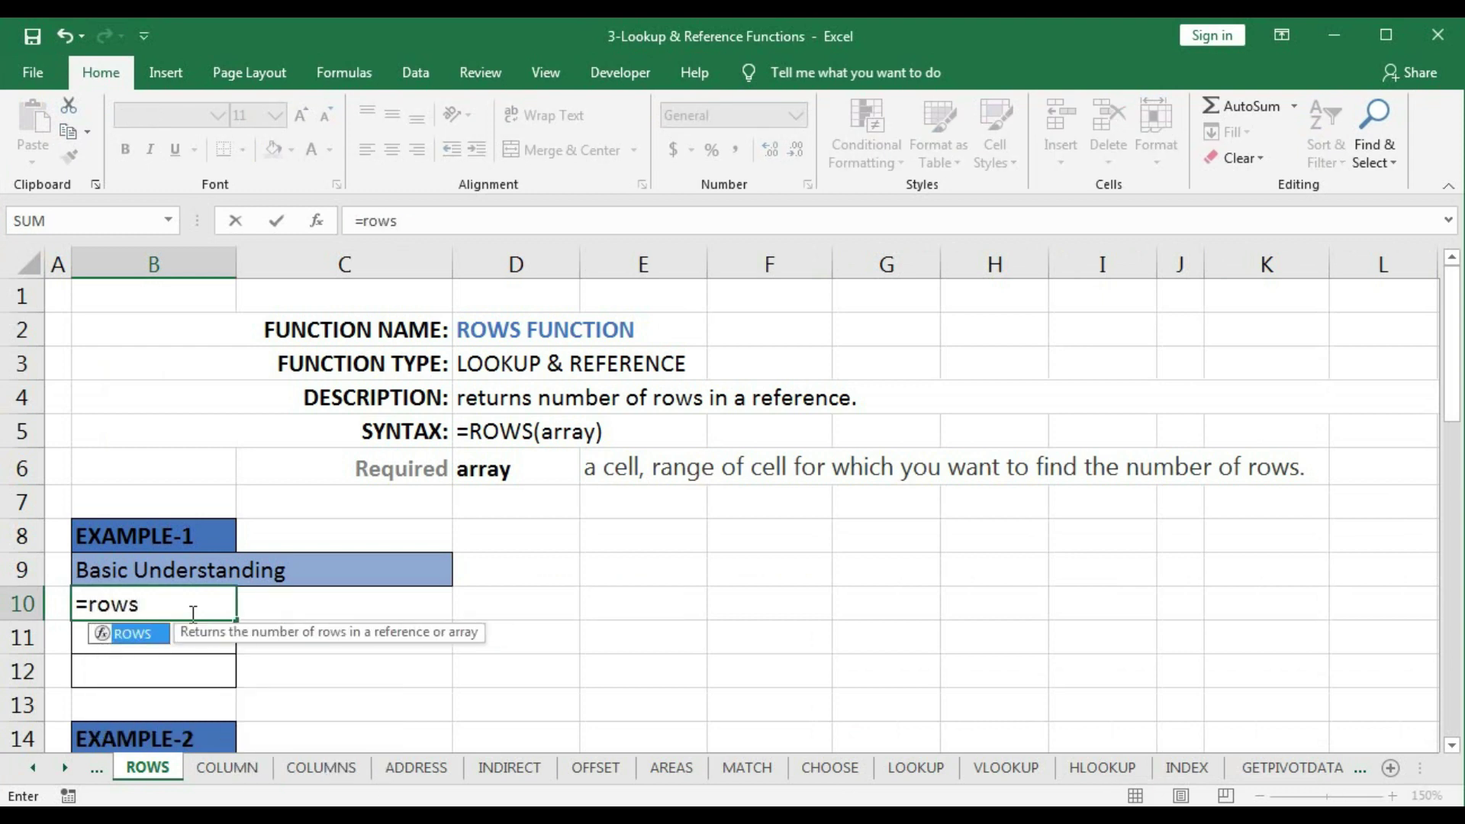
pyautogui.write('(')
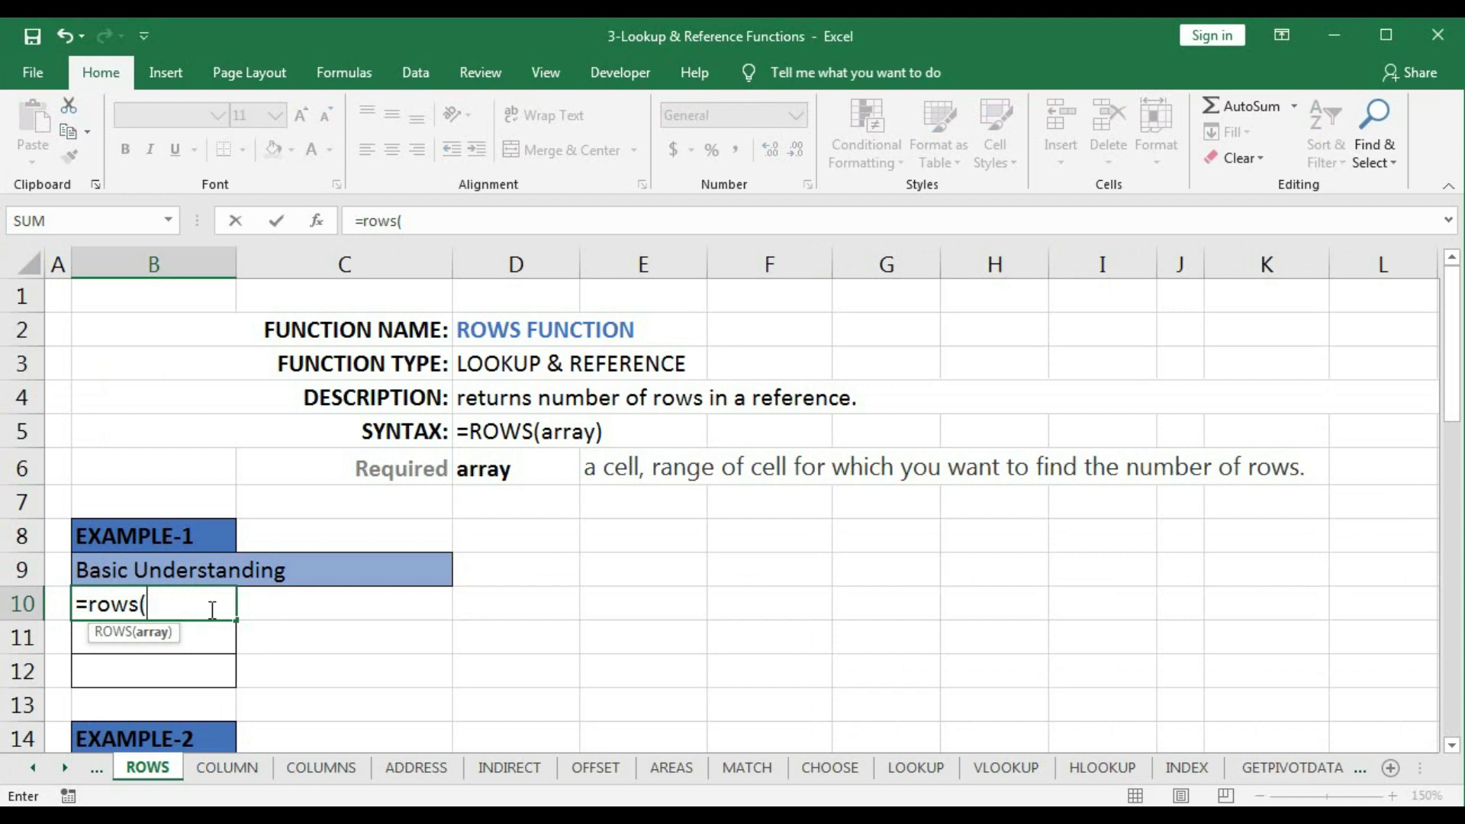
pyautogui.click(314, 532)
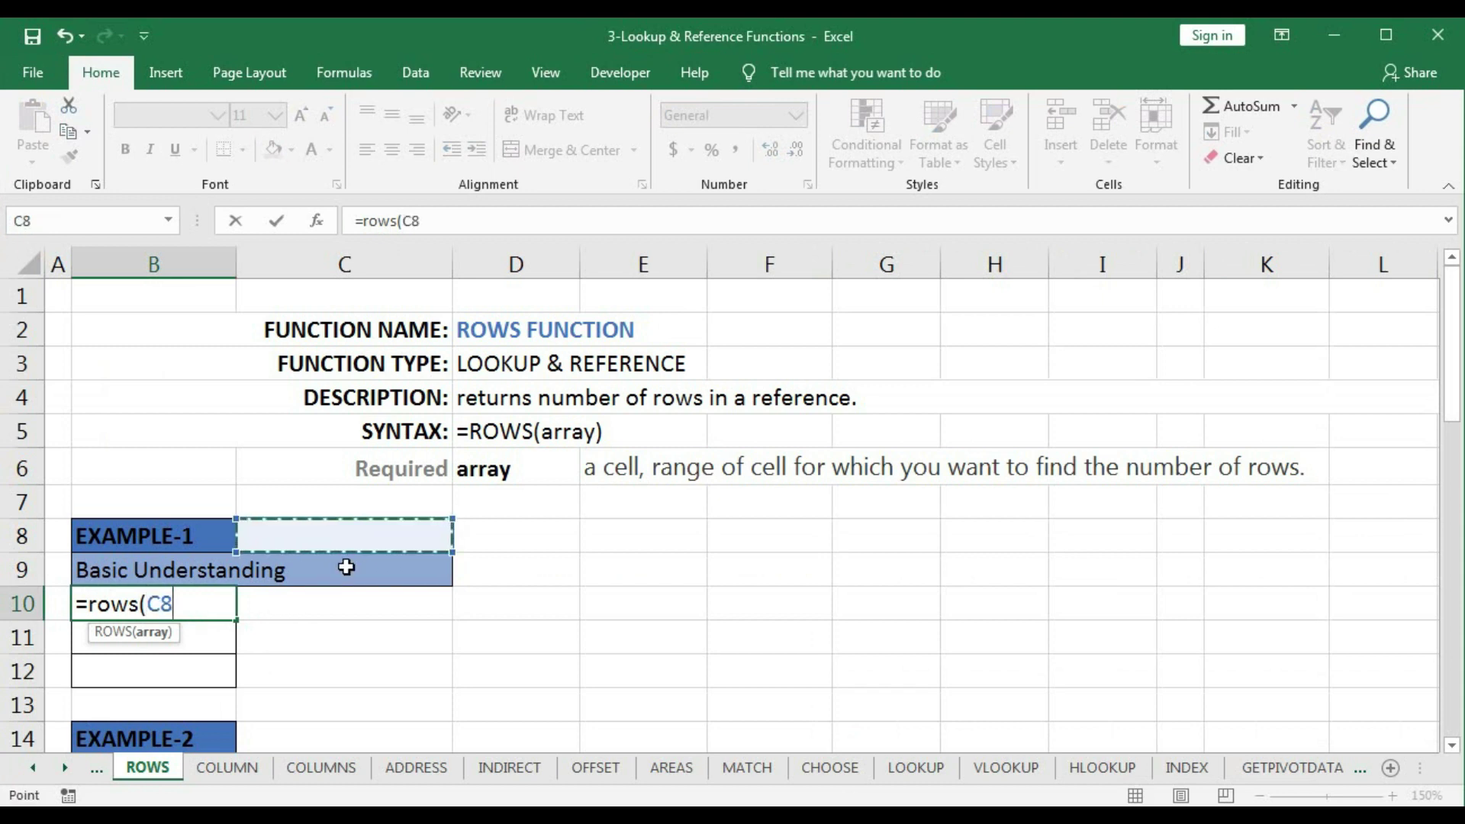
pyautogui.write(')')
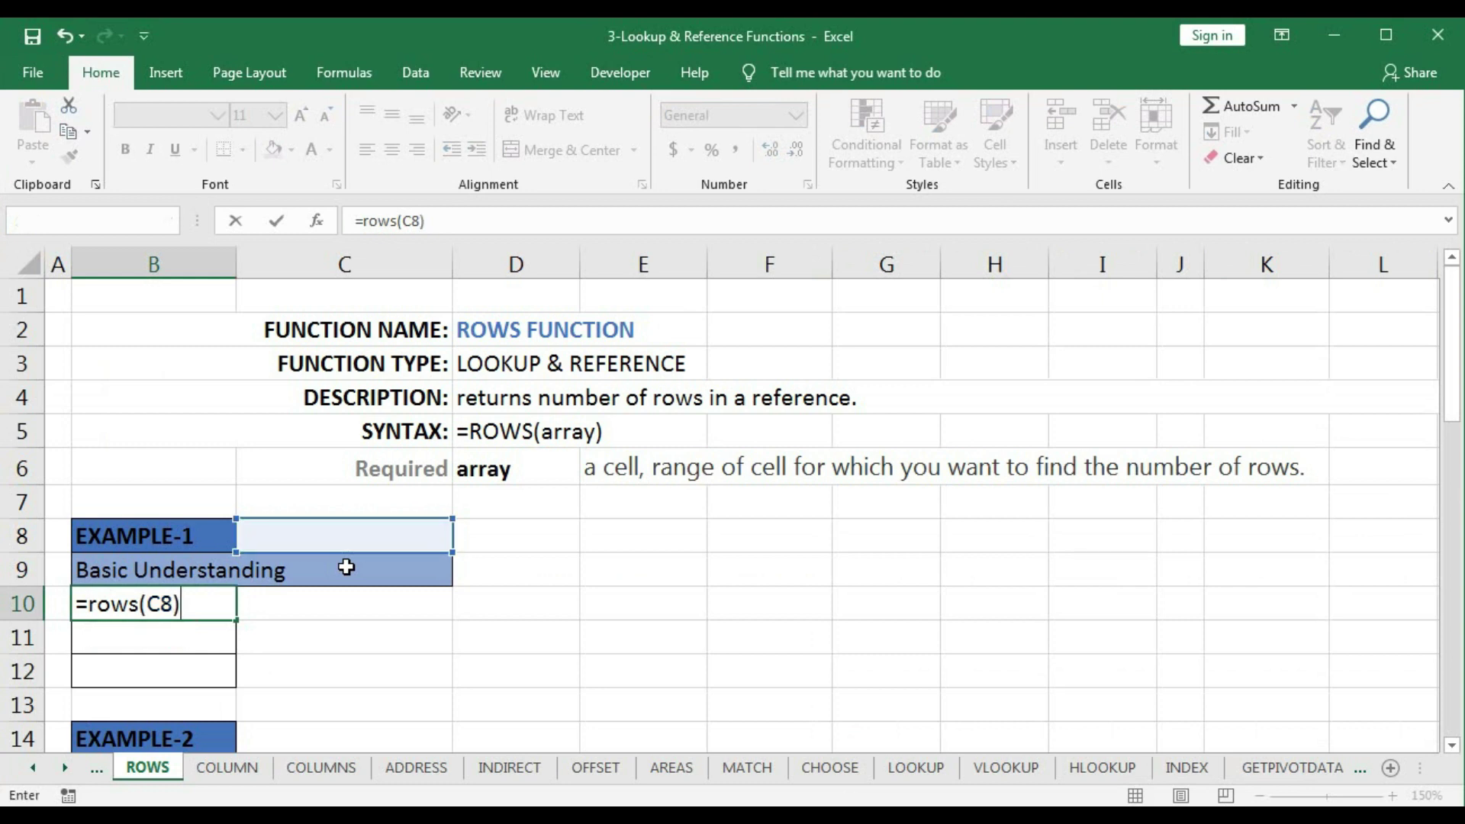
pyautogui.press('Return')
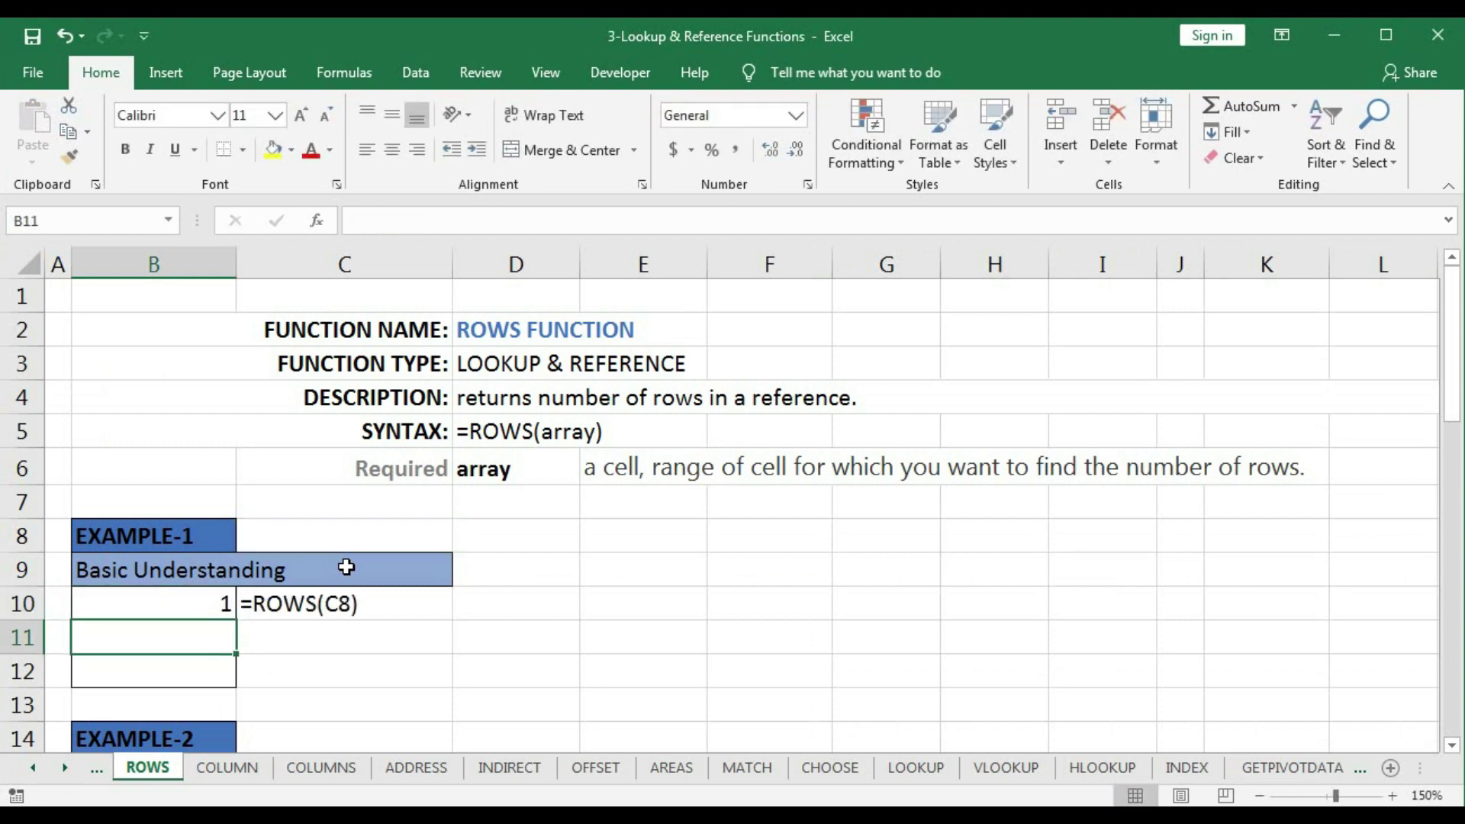
pyautogui.click(156, 615)
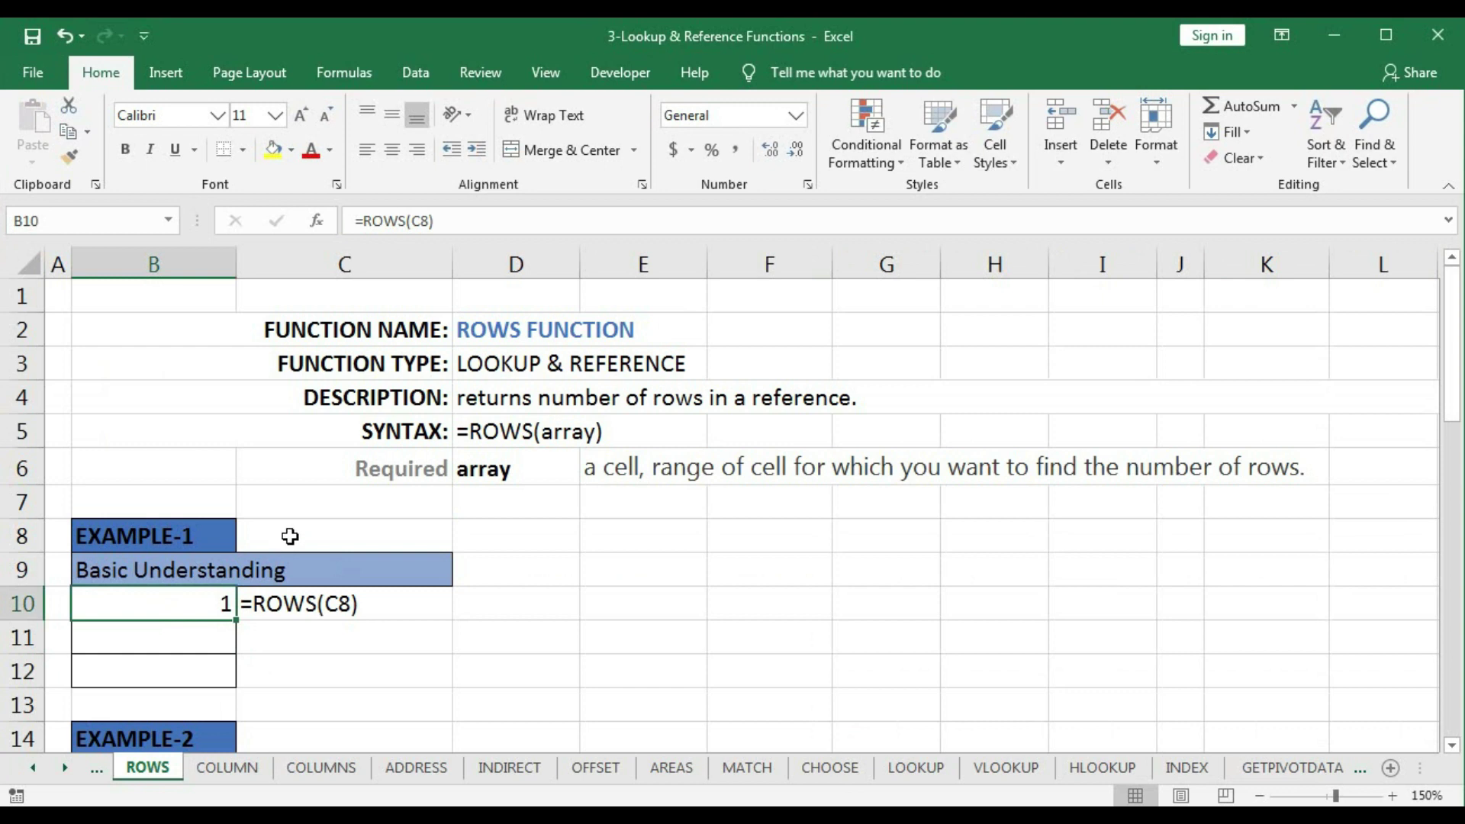
# Enter =ROWS(D8:D12) in cell B11 to count the rows of a range, and review its reference
pyautogui.click(211, 644)
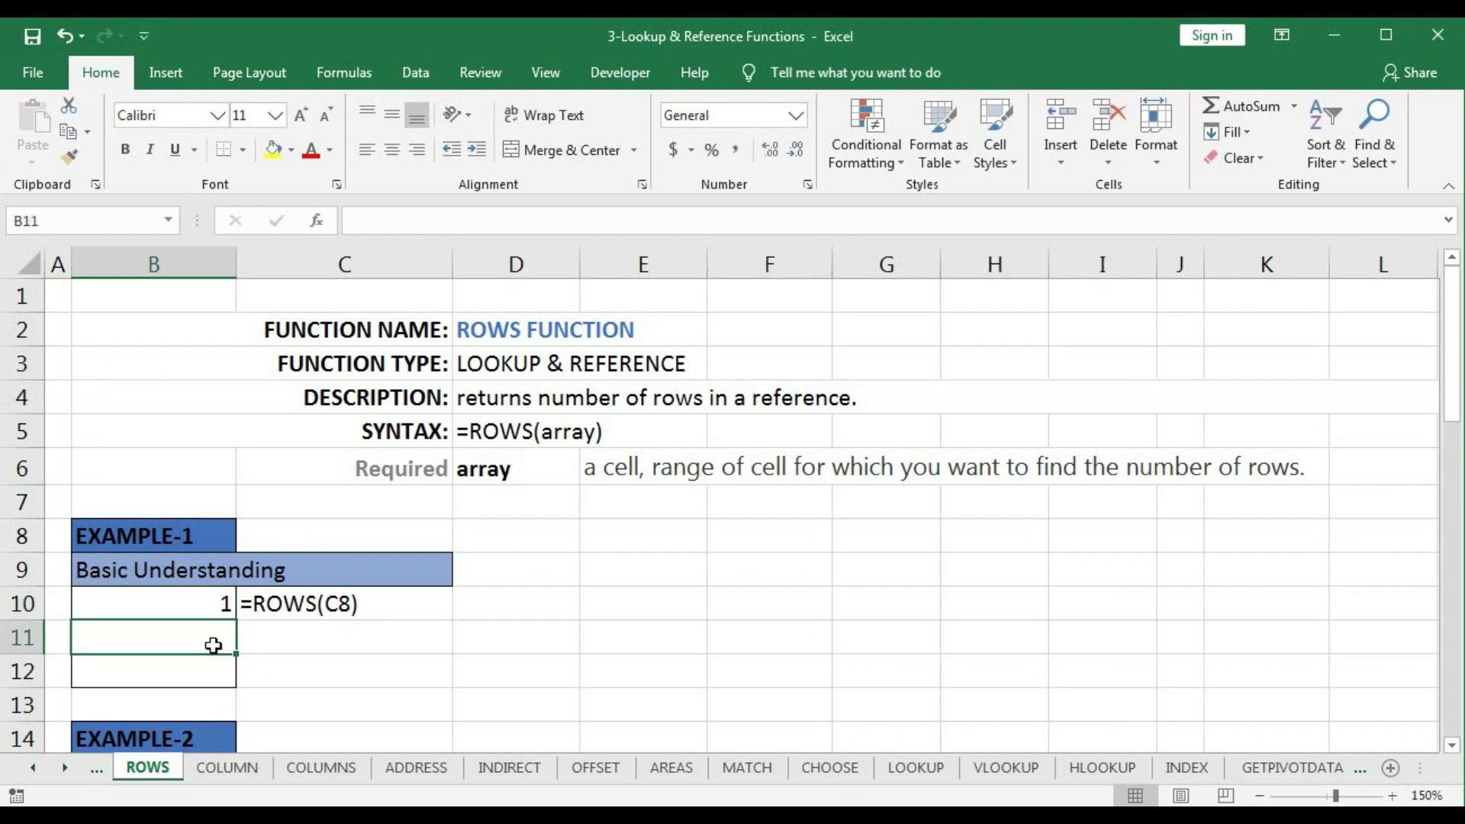
pyautogui.write('=rows')
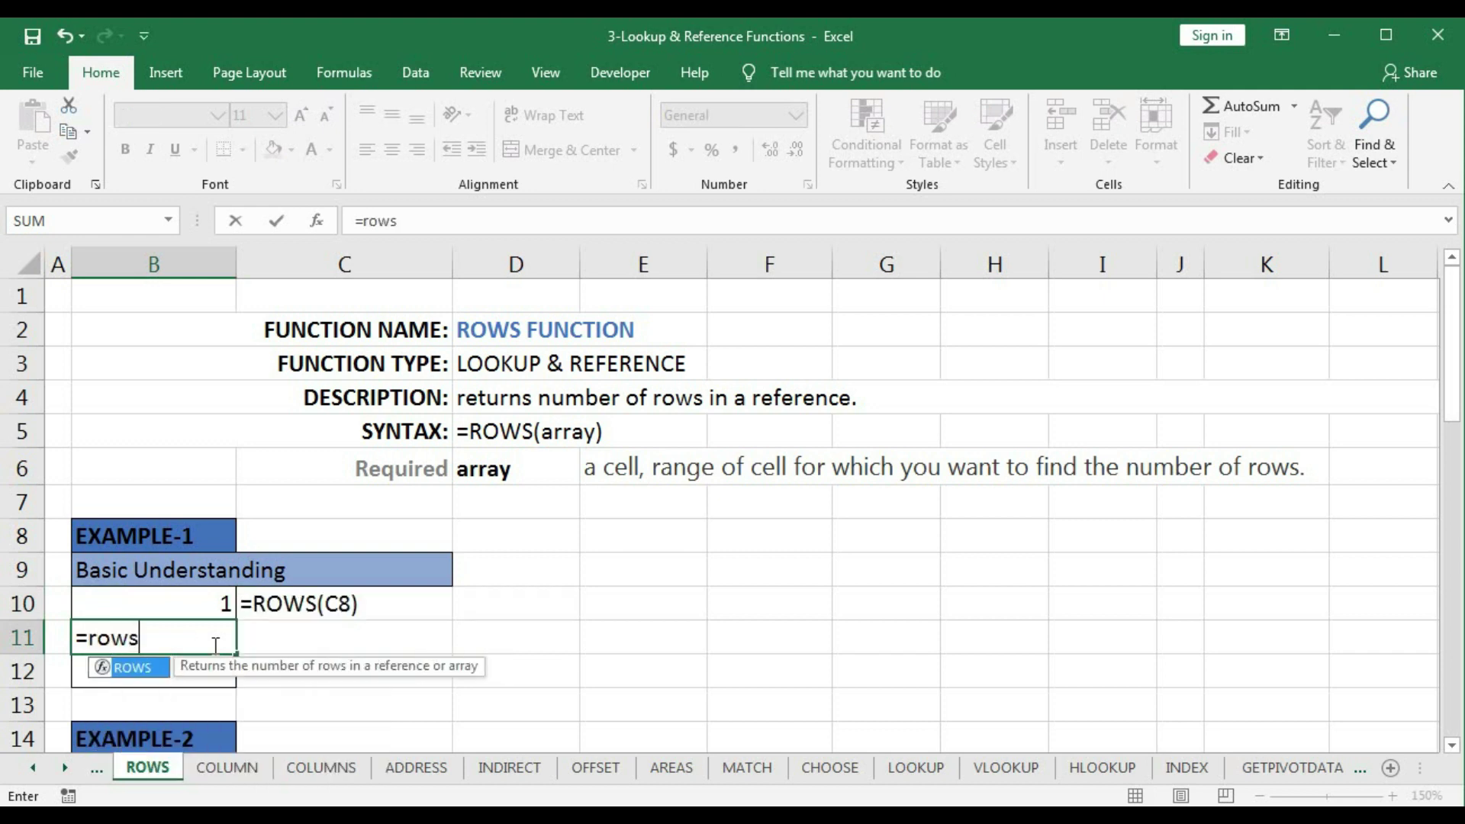
pyautogui.press('Tab')
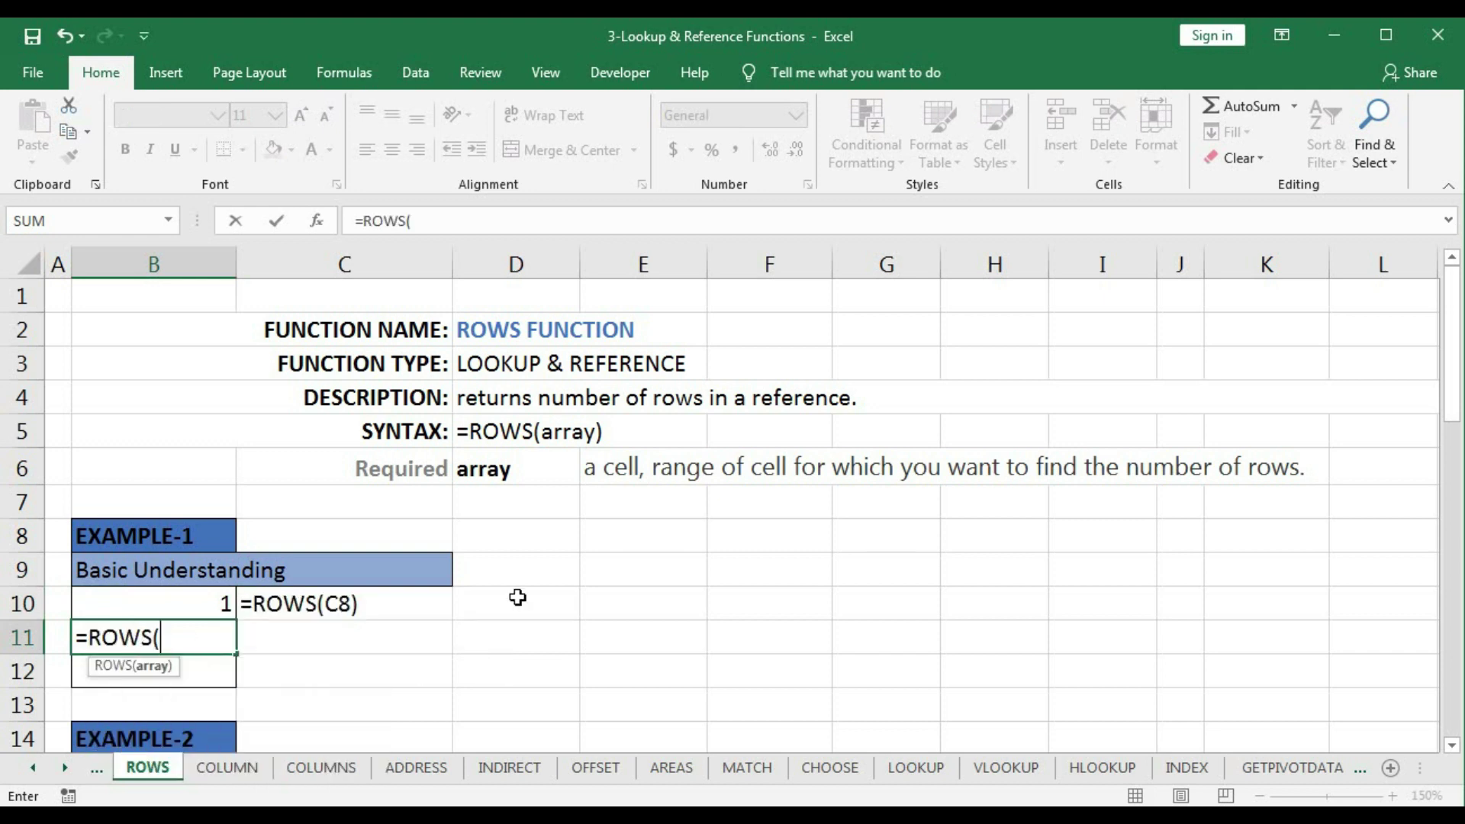
pyautogui.moveTo(513, 529); pyautogui.dragTo(508, 663)
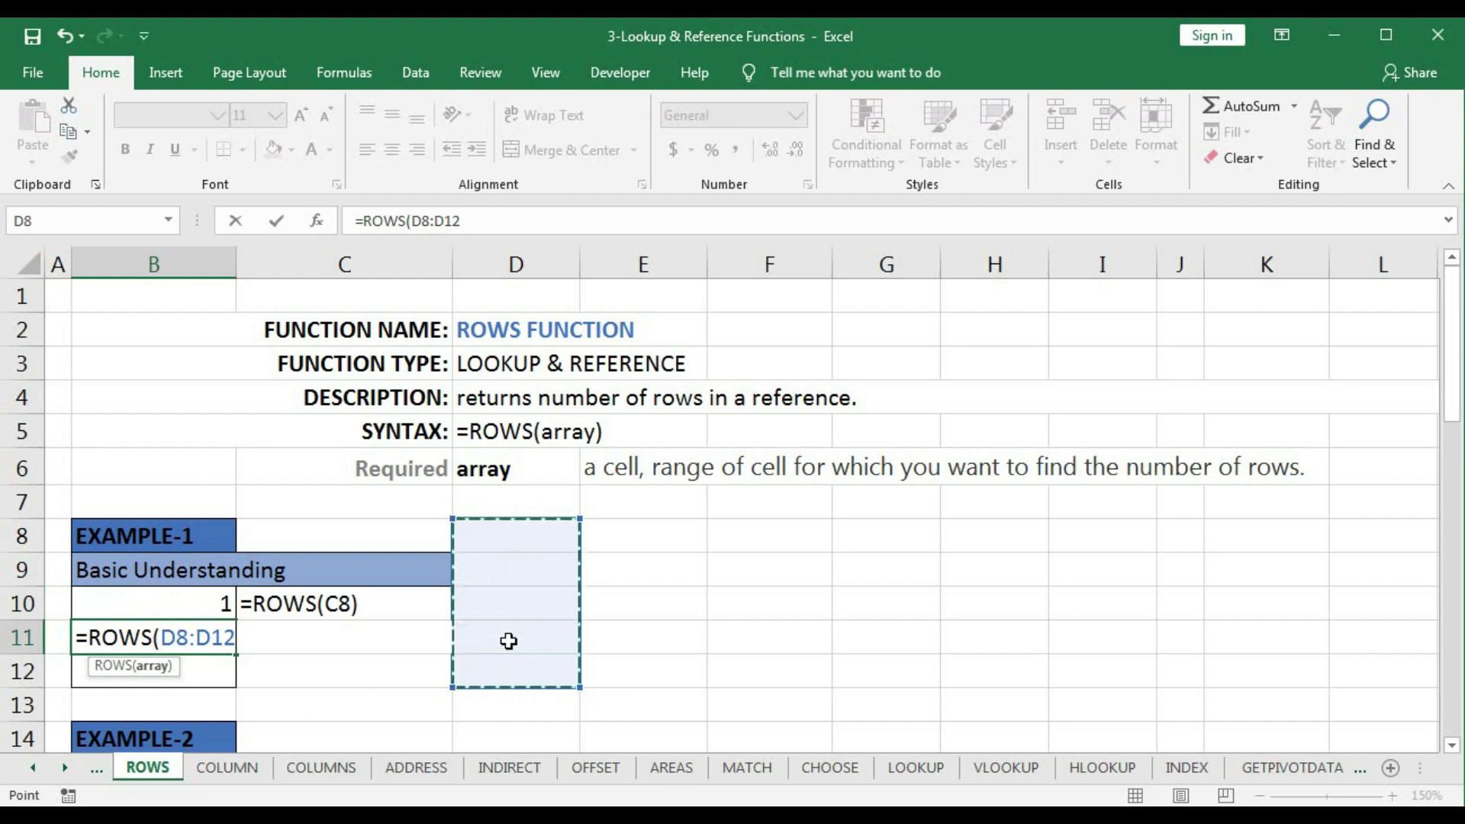
pyautogui.write(')')
pyautogui.press('Return')
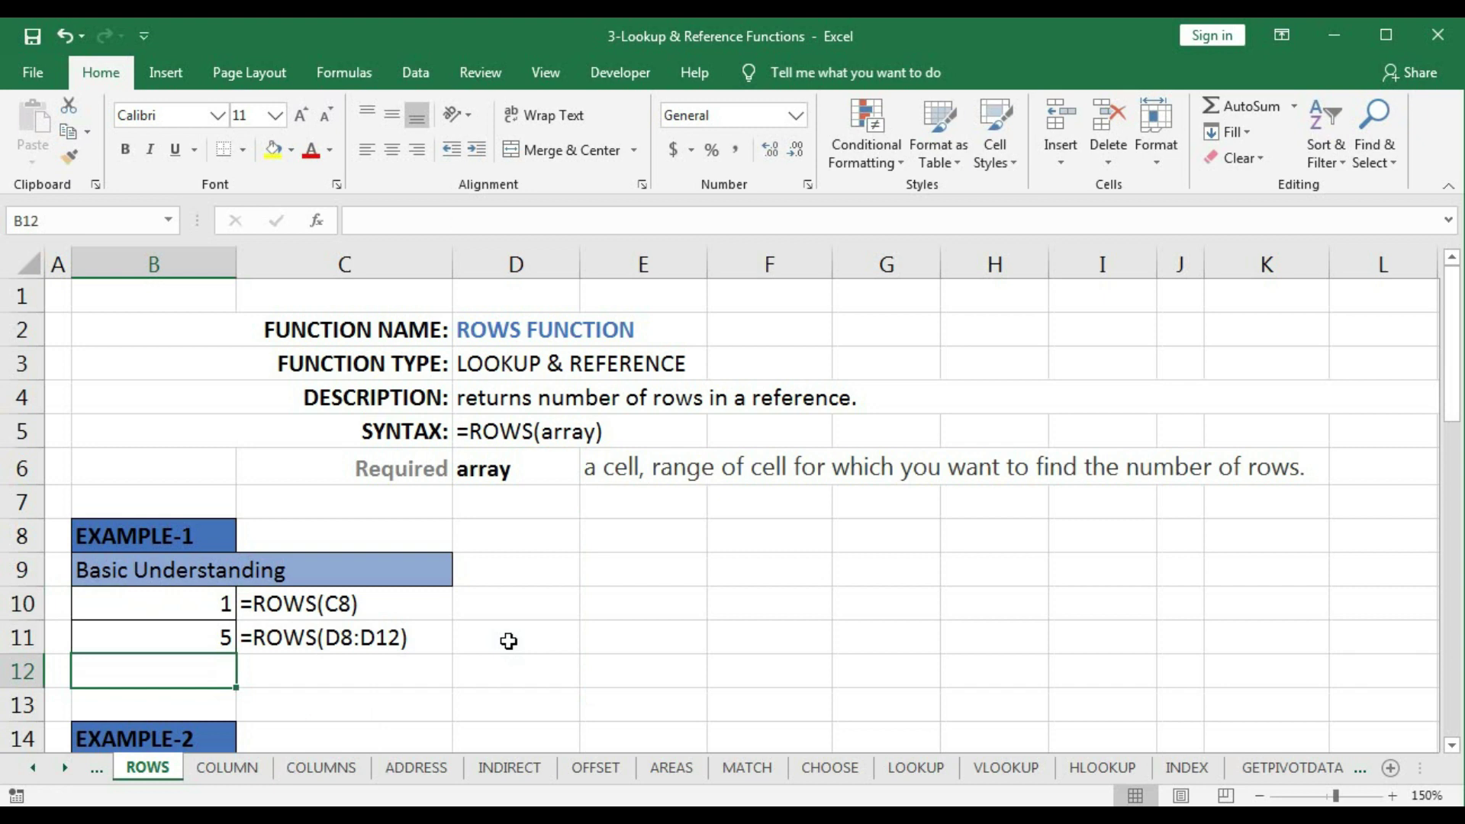
pyautogui.click(214, 638)
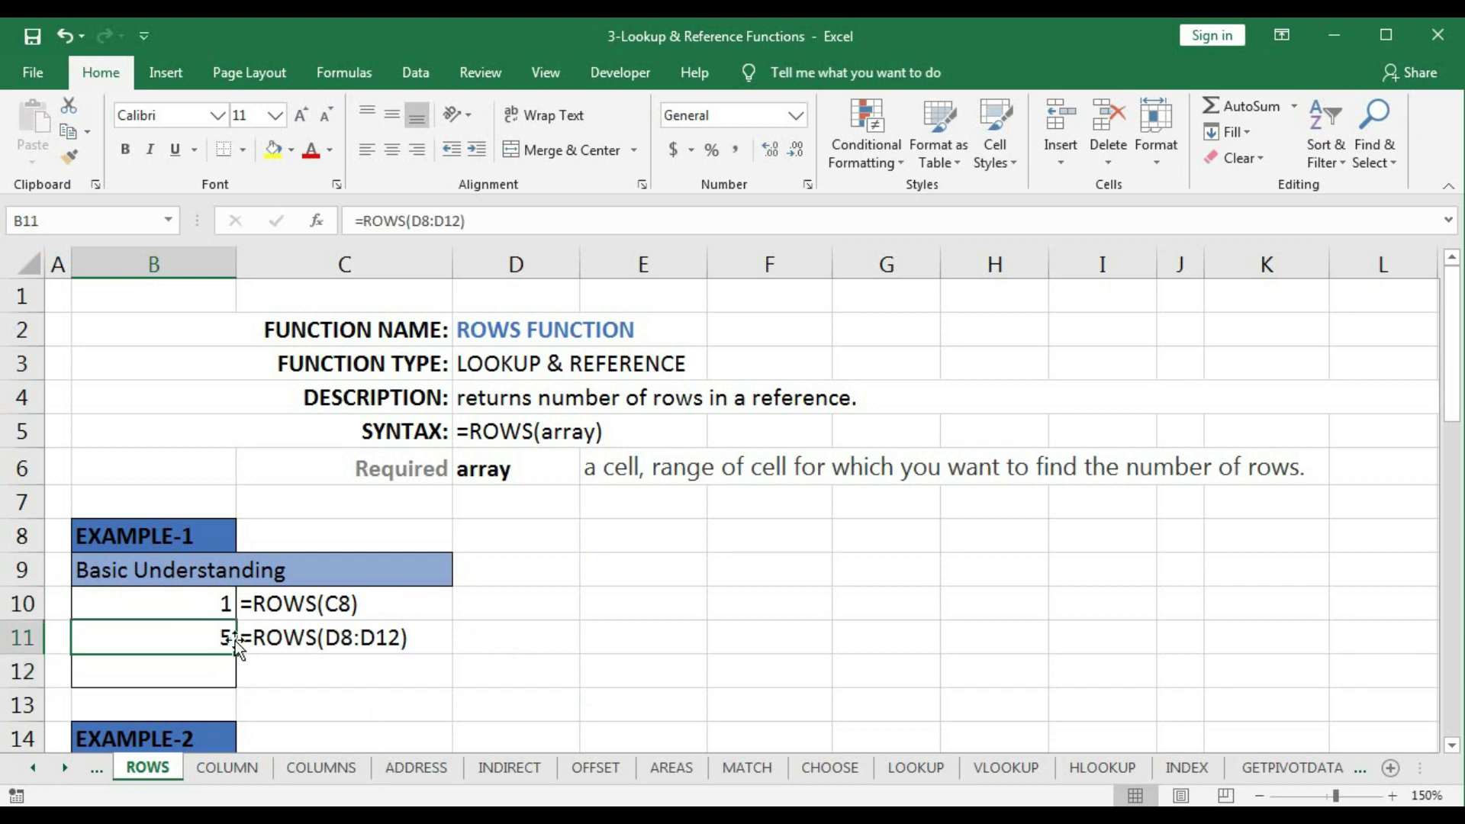
pyautogui.doubleClick(200, 636)
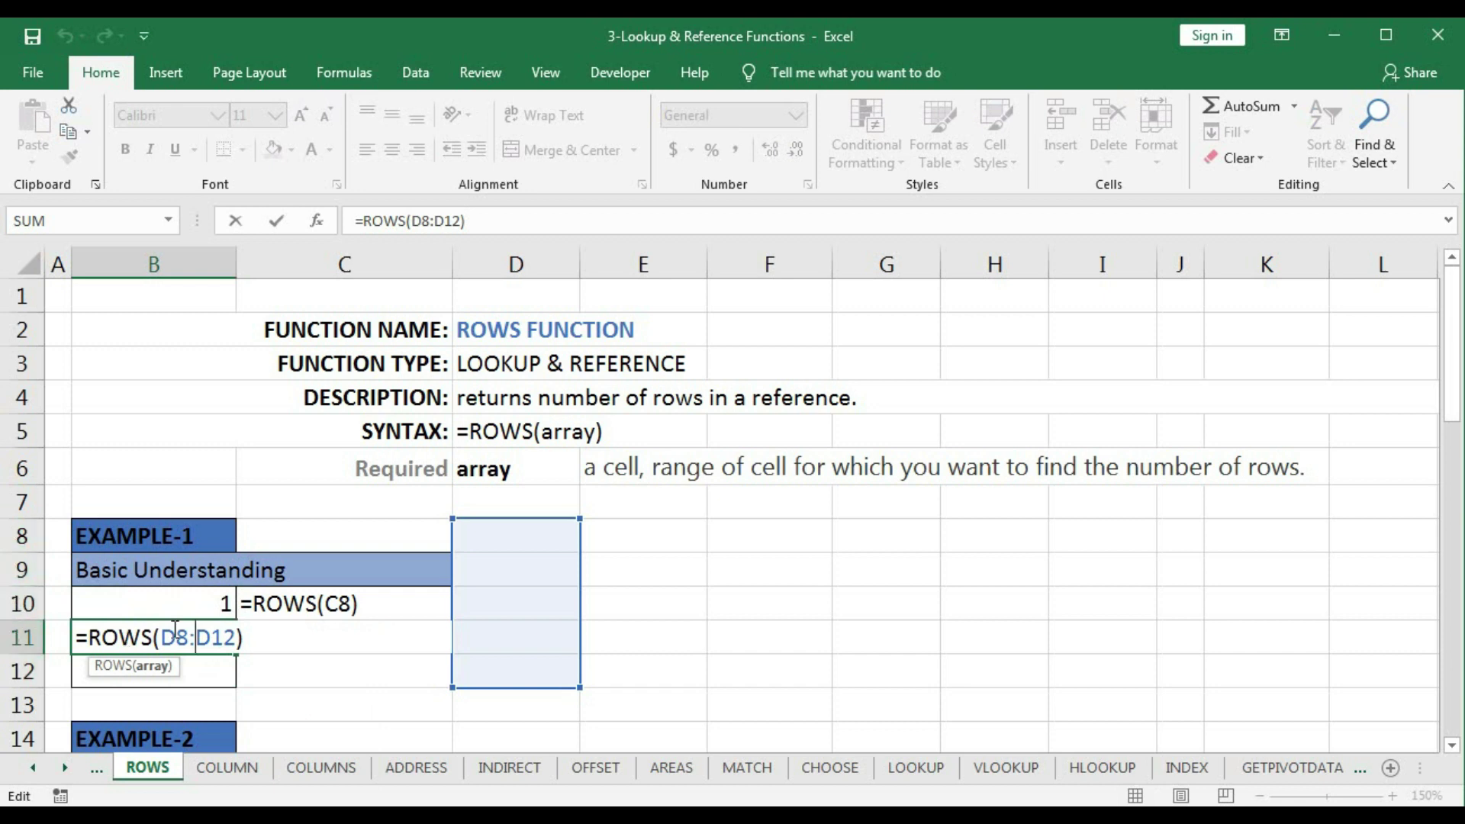
pyautogui.press('Return')
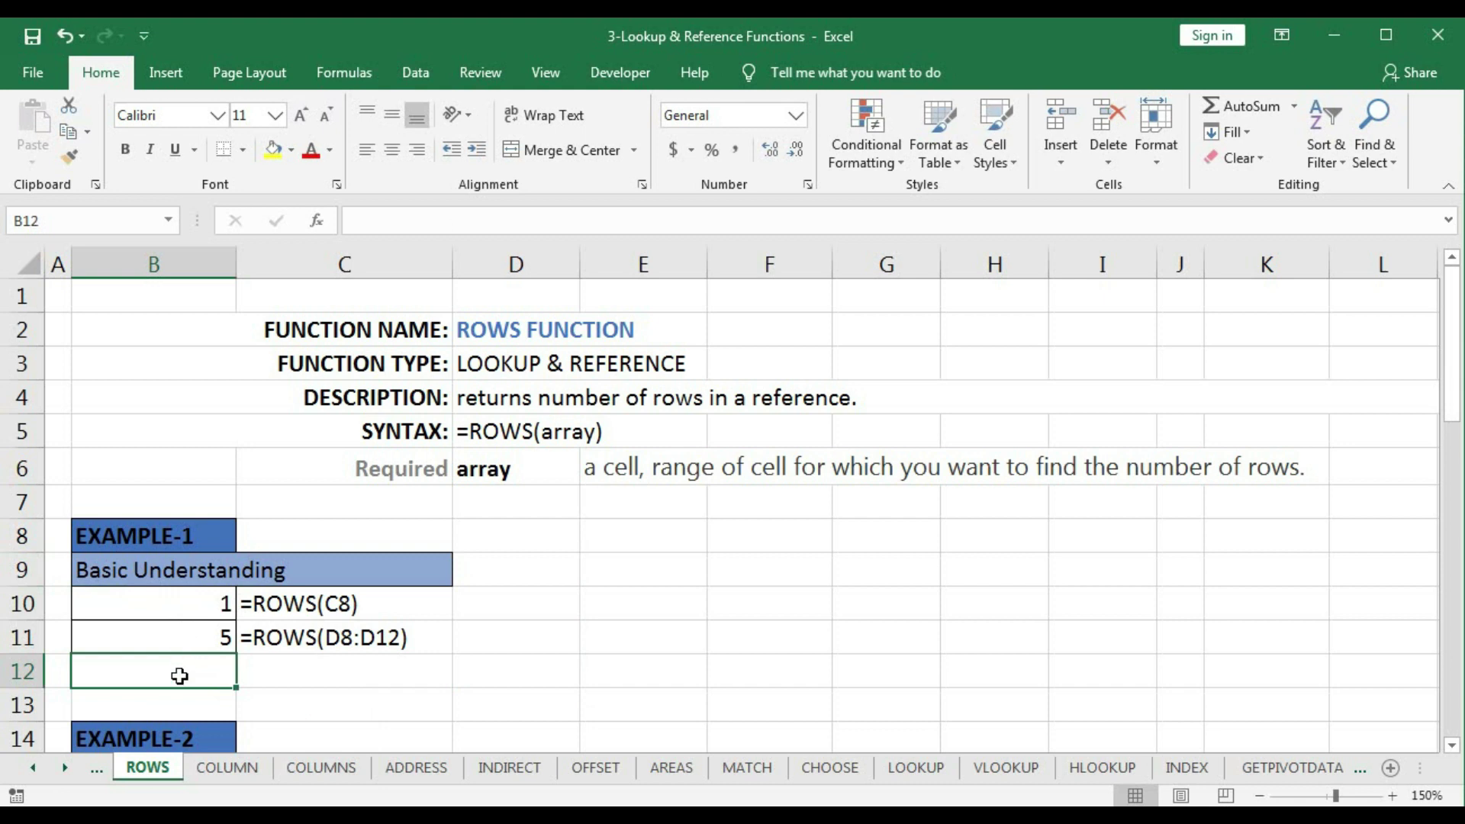
# Enter =ROWS({1,2,3;4,5,6;7,8,9}) in cell B12 to count the rows of an array constant
pyautogui.write('=')
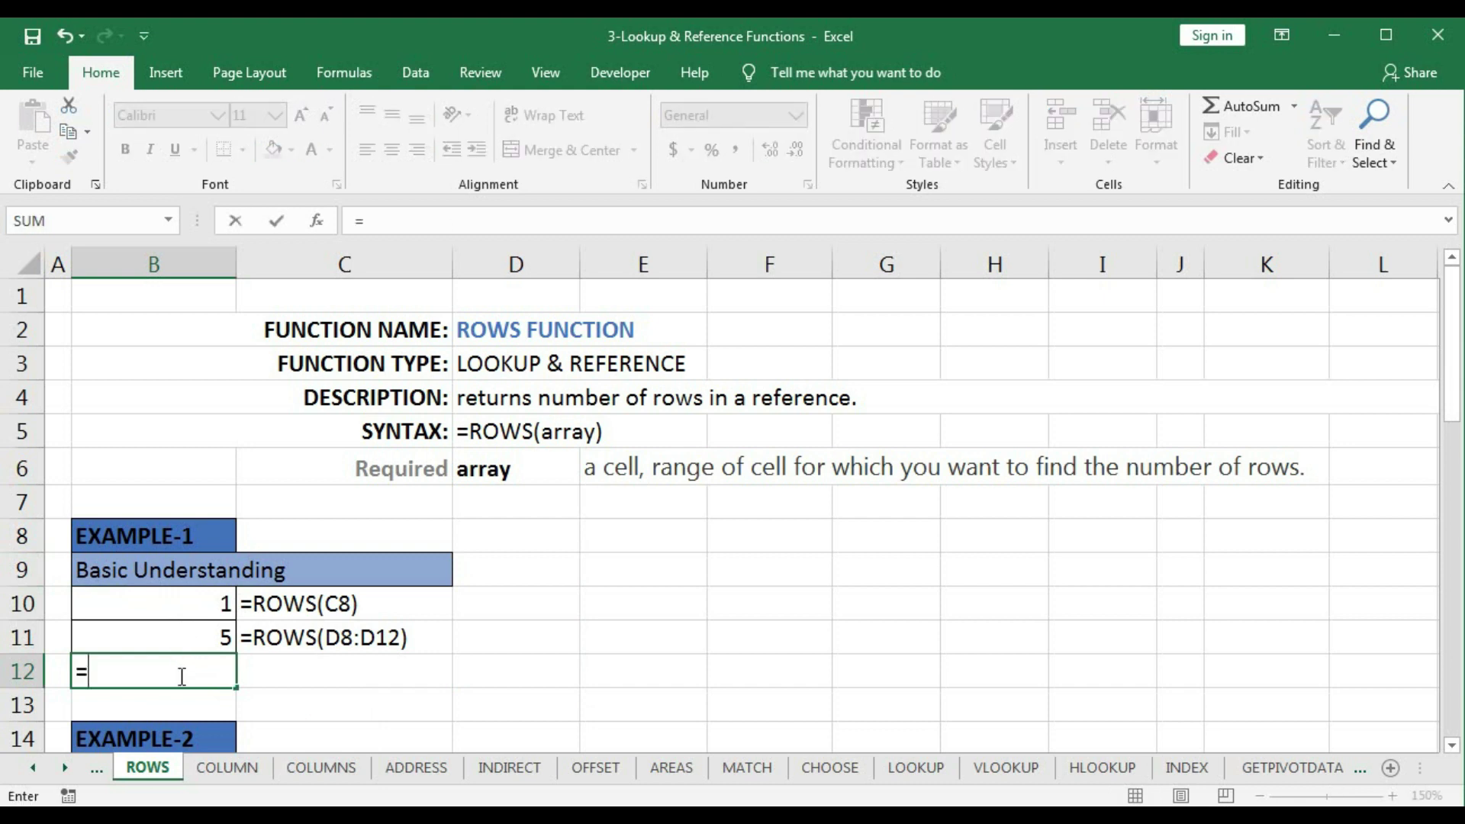
pyautogui.write('rows')
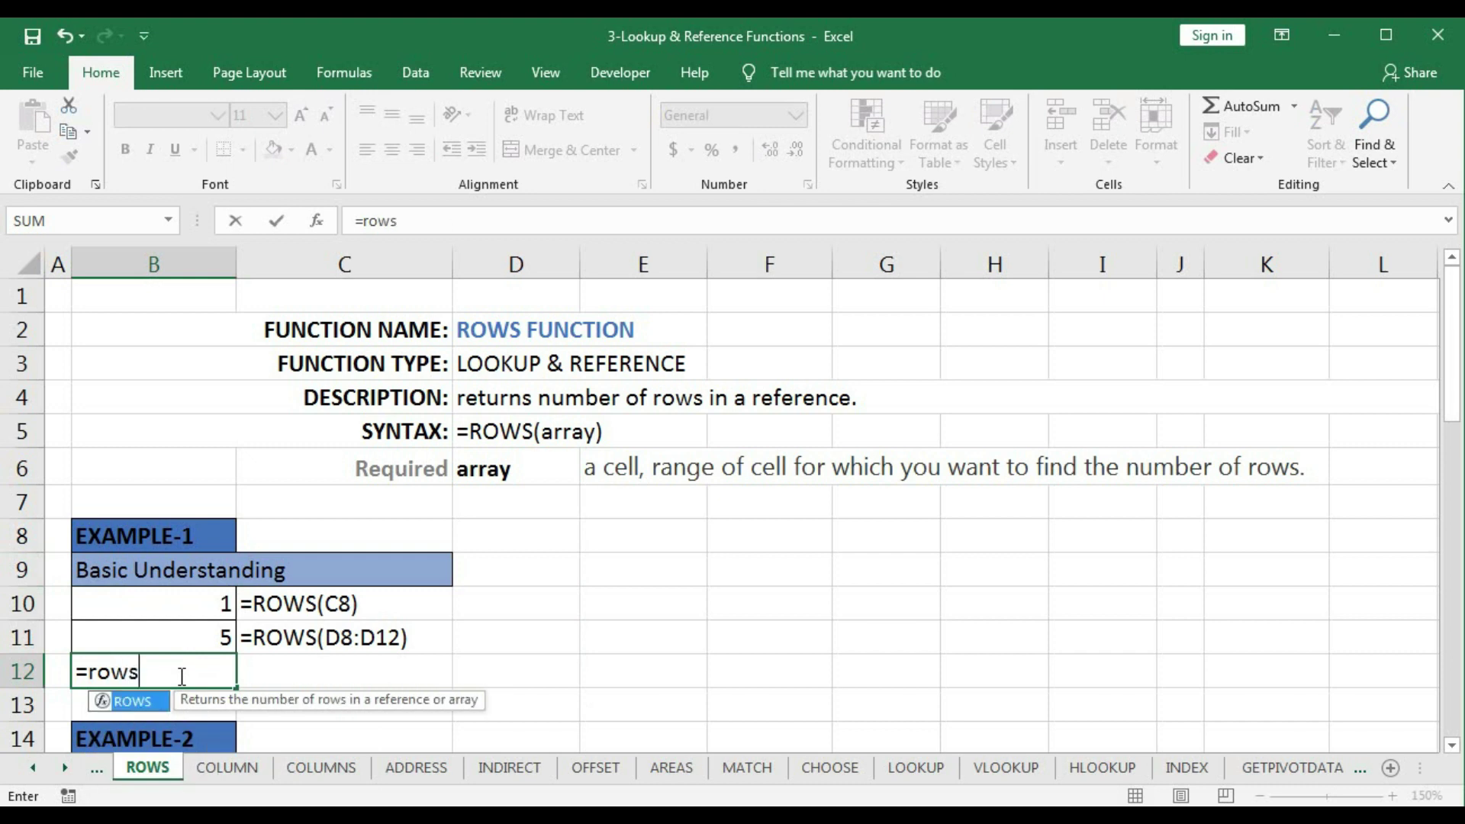
pyautogui.press('Tab')
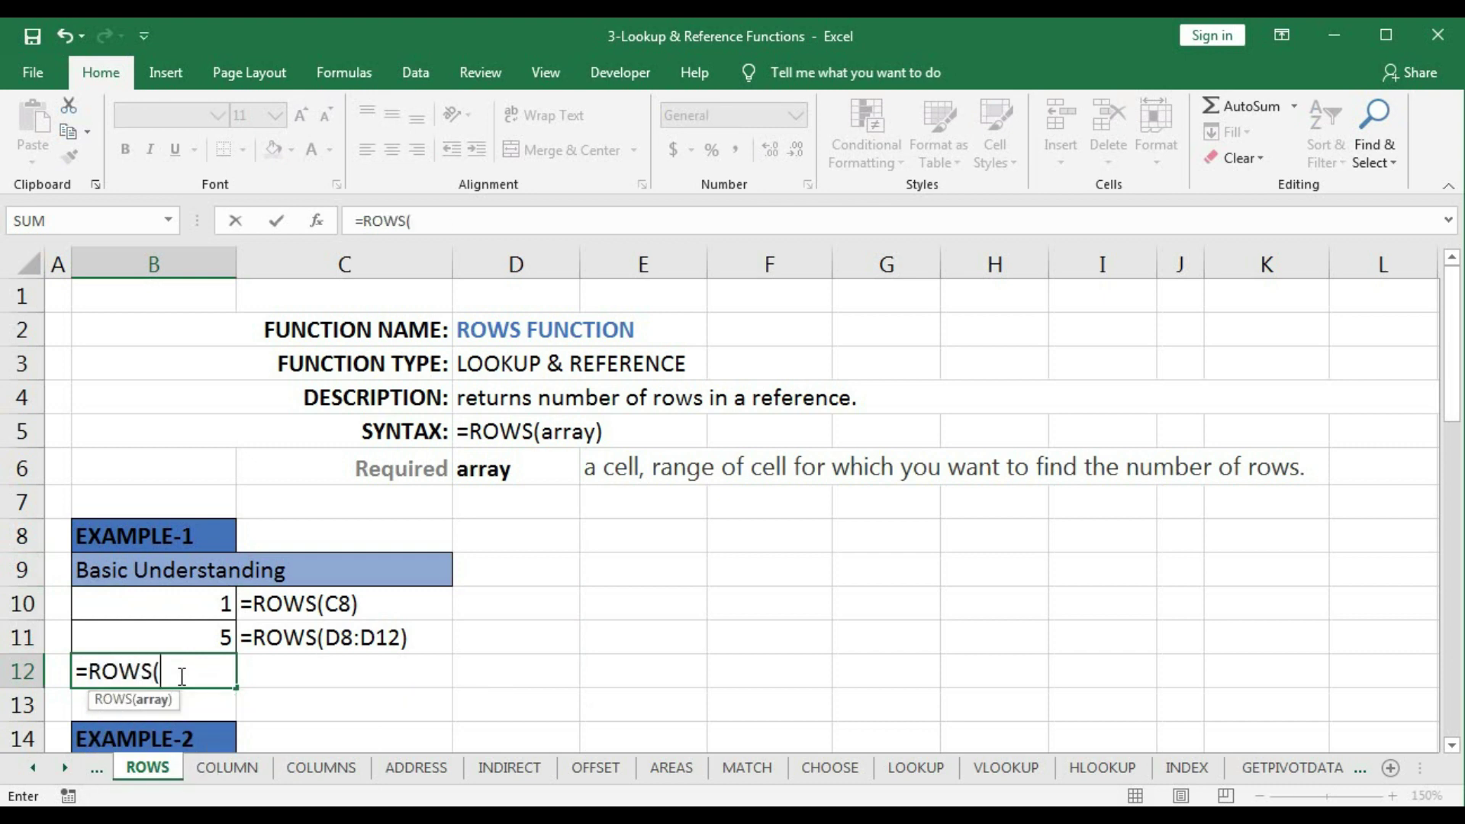
pyautogui.write('{1;')
pyautogui.press('BackSpace')
pyautogui.write(',2,3;4,5')
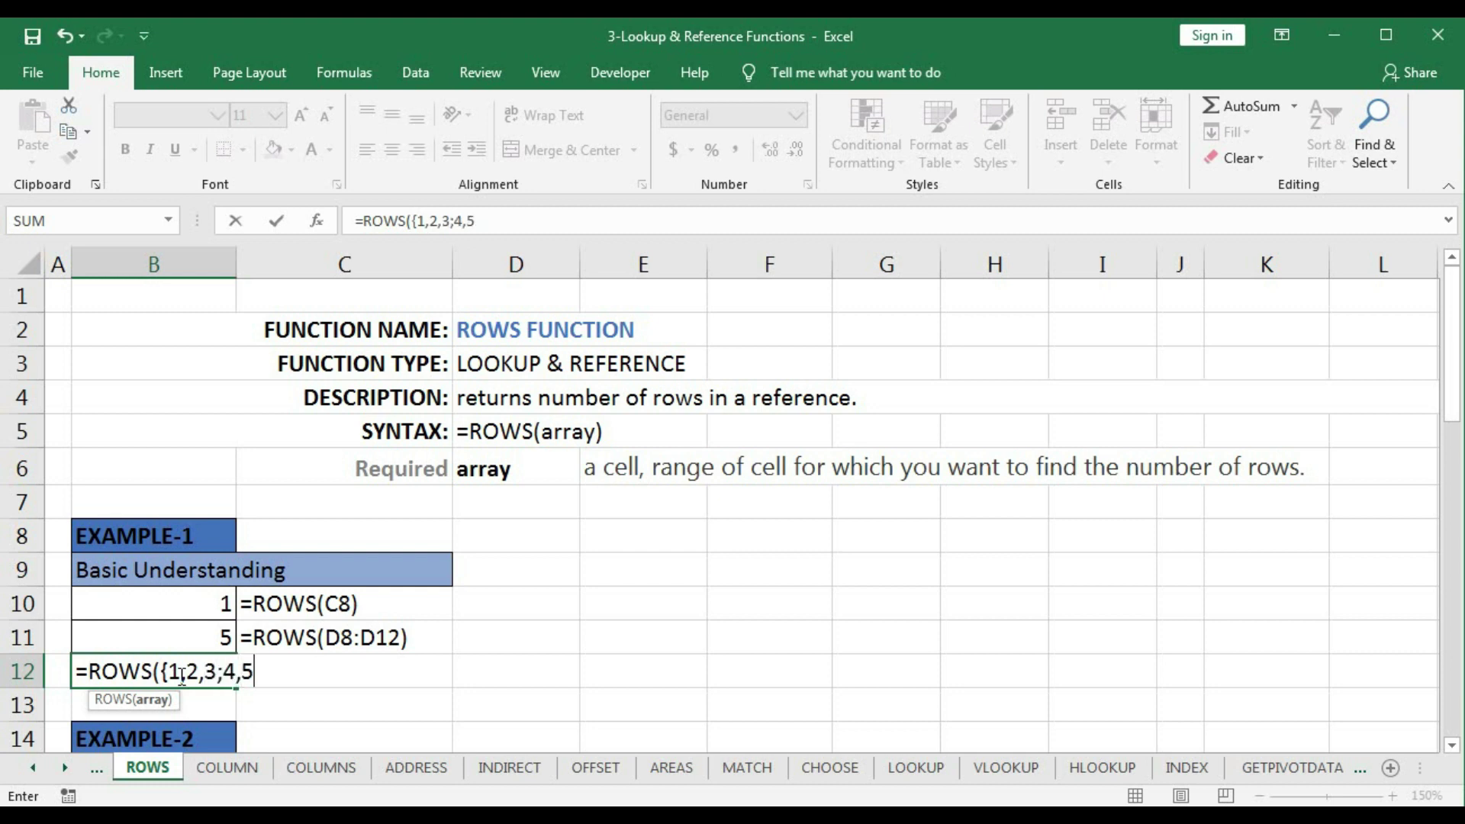
pyautogui.write(',6;7,8,')
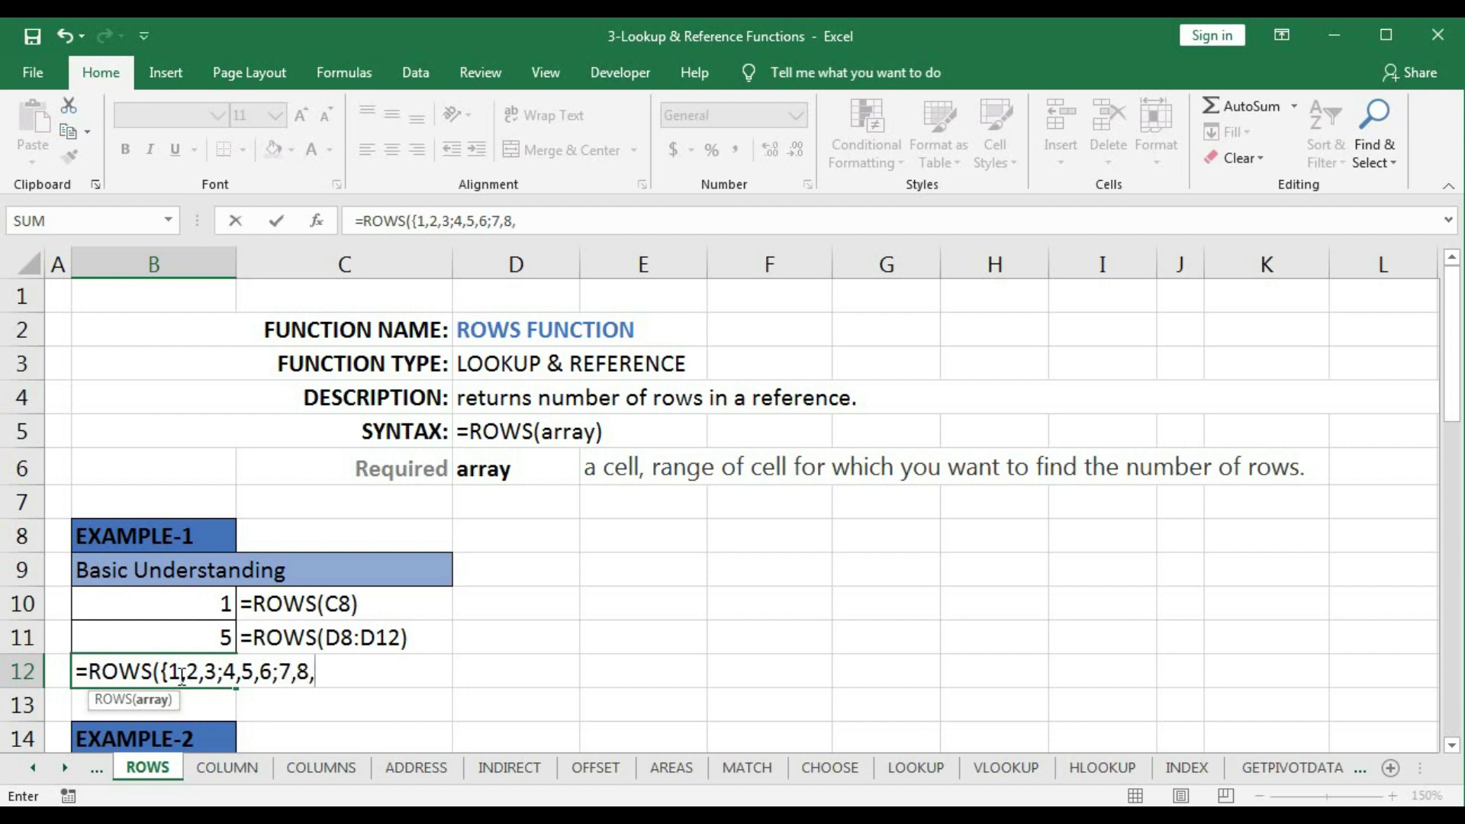
pyautogui.write('9})')
pyautogui.press('Return')
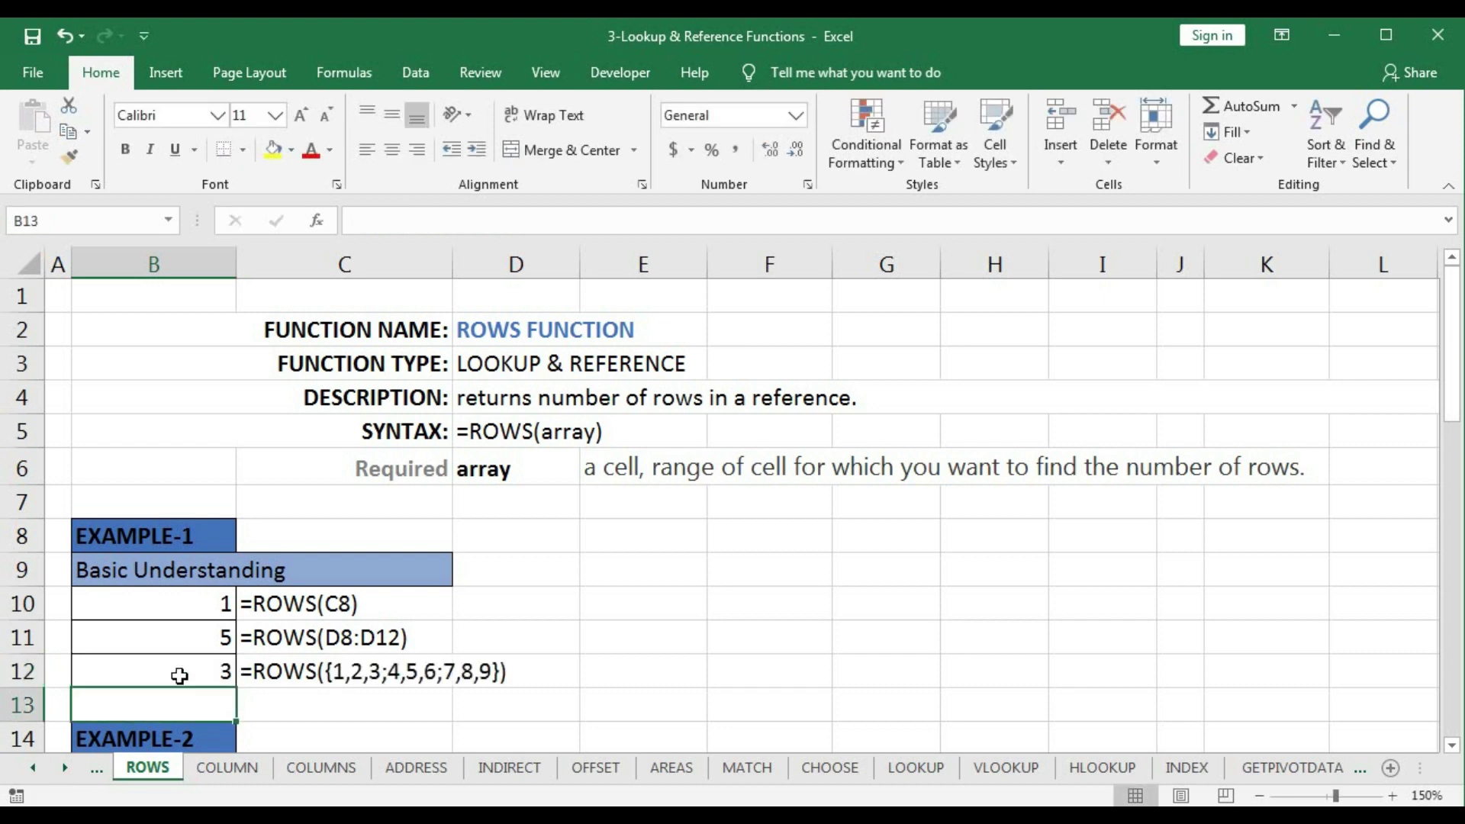
# Examine how the semicolons split the array constant in B12's formula into rows, leaving the formula as it is
pyautogui.click(179, 676)
pyautogui.doubleClick(180, 676)
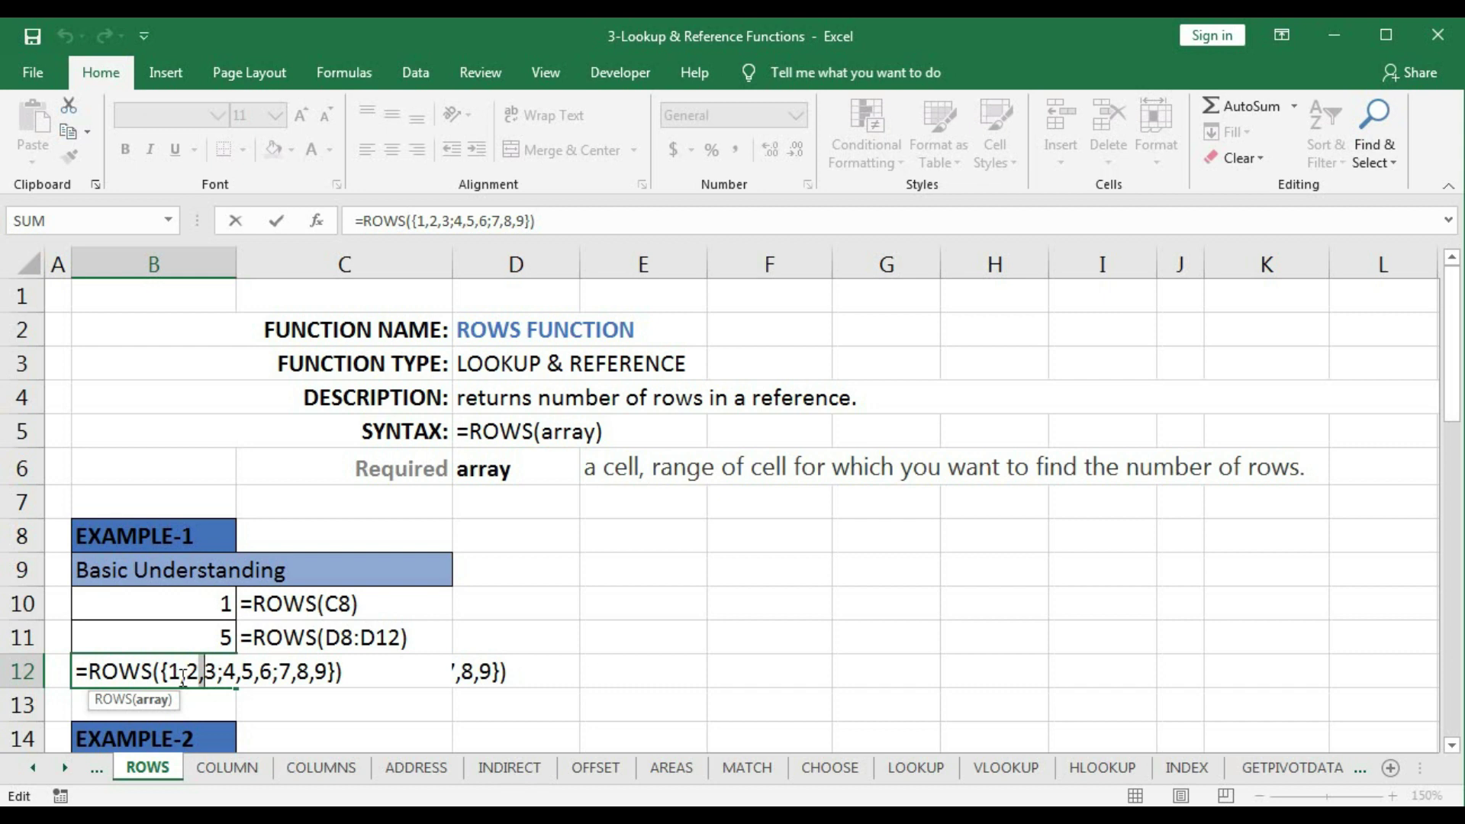
pyautogui.moveTo(169, 676); pyautogui.dragTo(218, 675)
pyautogui.moveTo(276, 673); pyautogui.dragTo(330, 673)
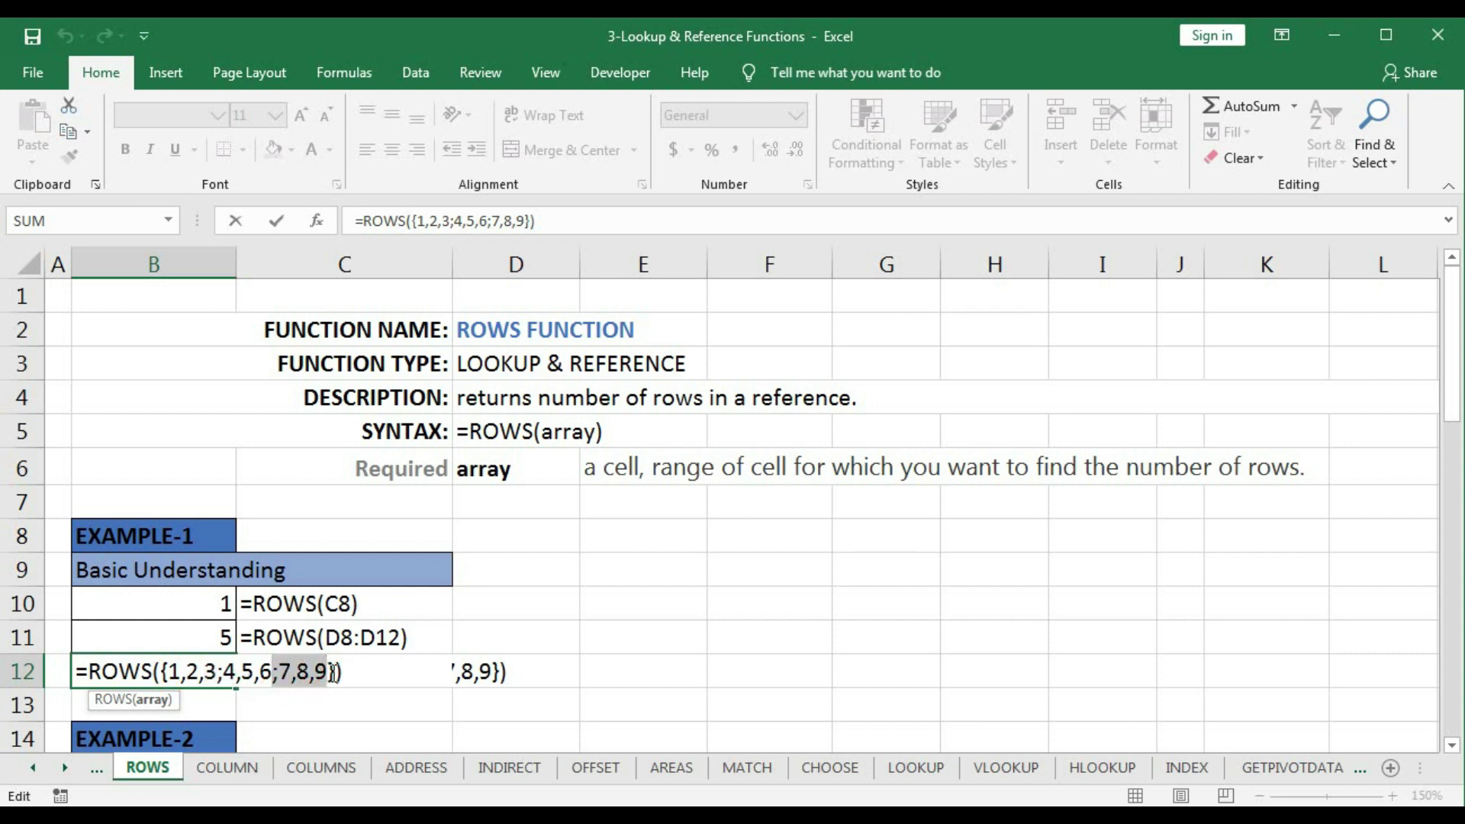
pyautogui.press('Return')
pyautogui.doubleClick(217, 671)
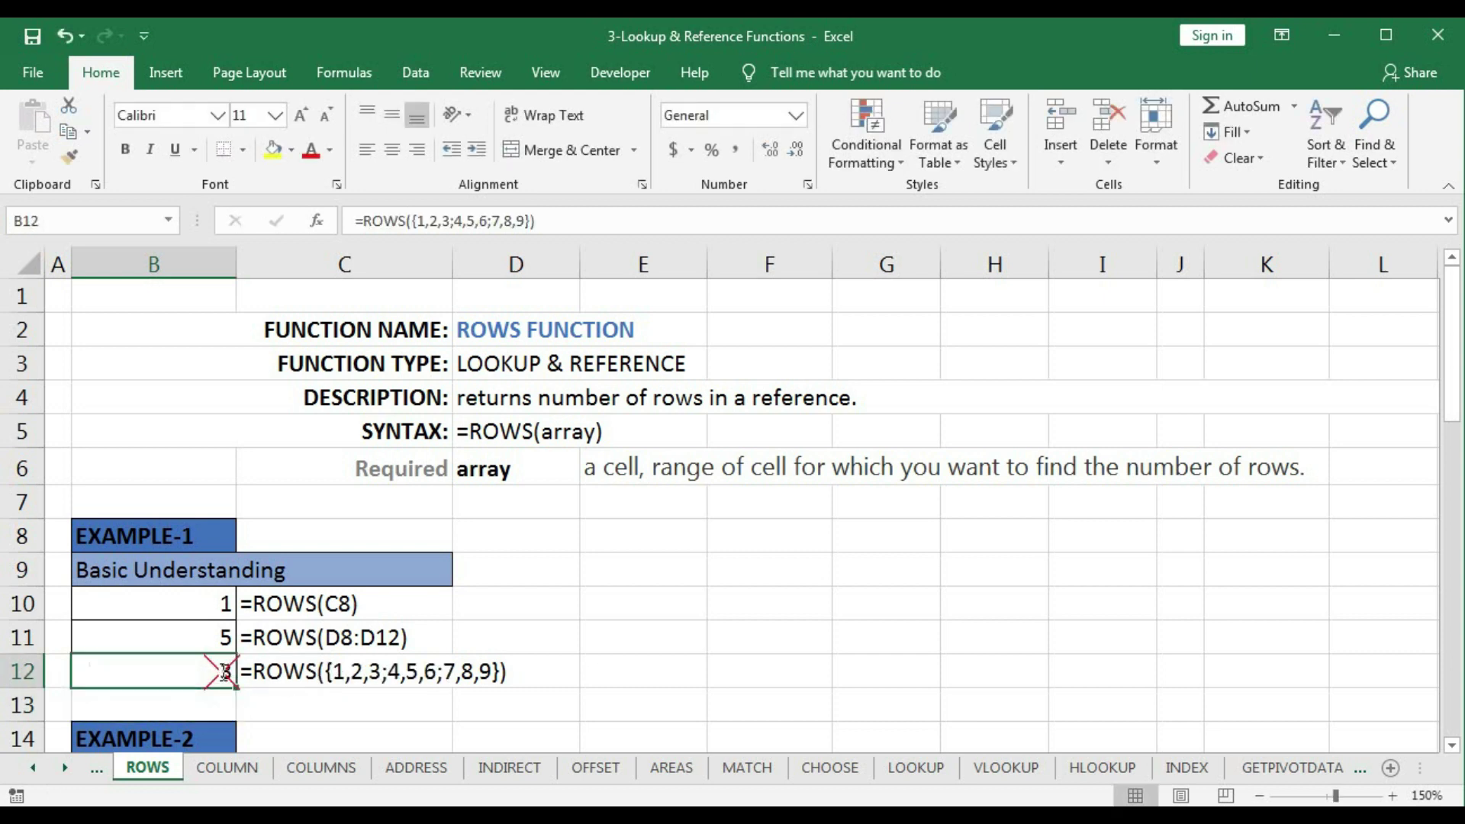
pyautogui.moveTo(169, 673); pyautogui.dragTo(221, 679)
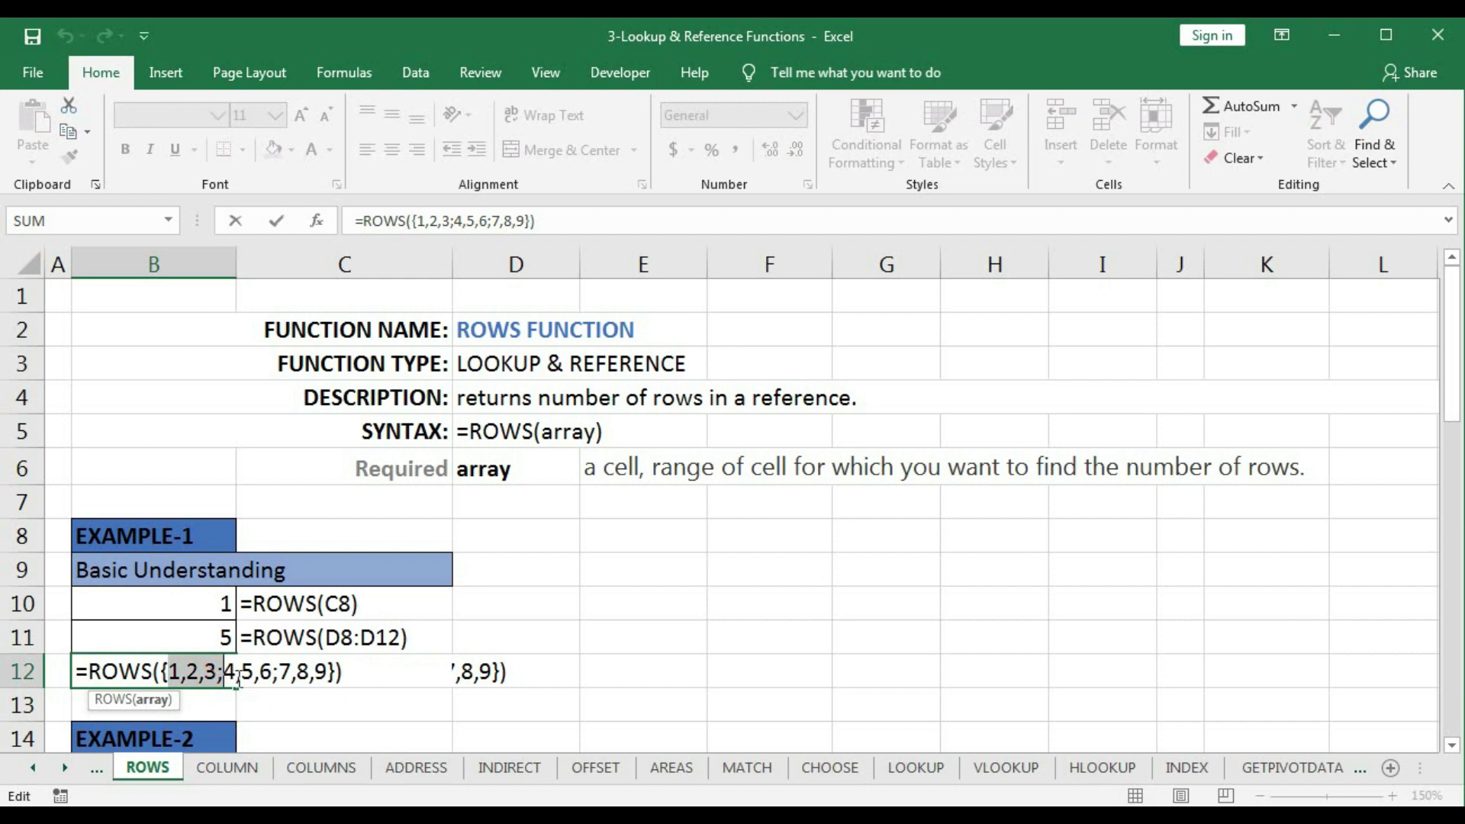
pyautogui.click(226, 673)
pyautogui.moveTo(227, 673); pyautogui.dragTo(328, 674)
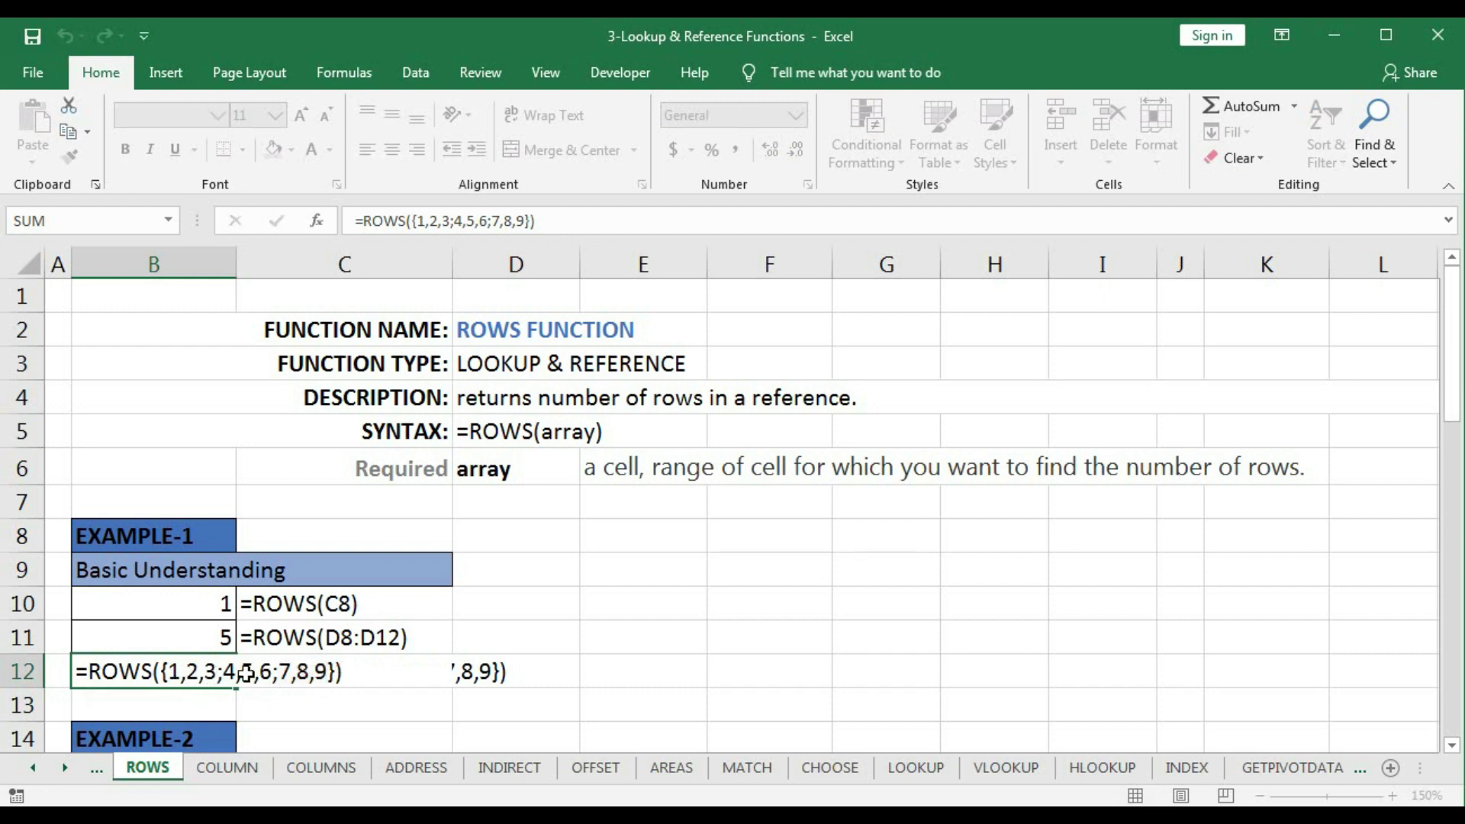
pyautogui.hotkey('ctrl', 'Return')
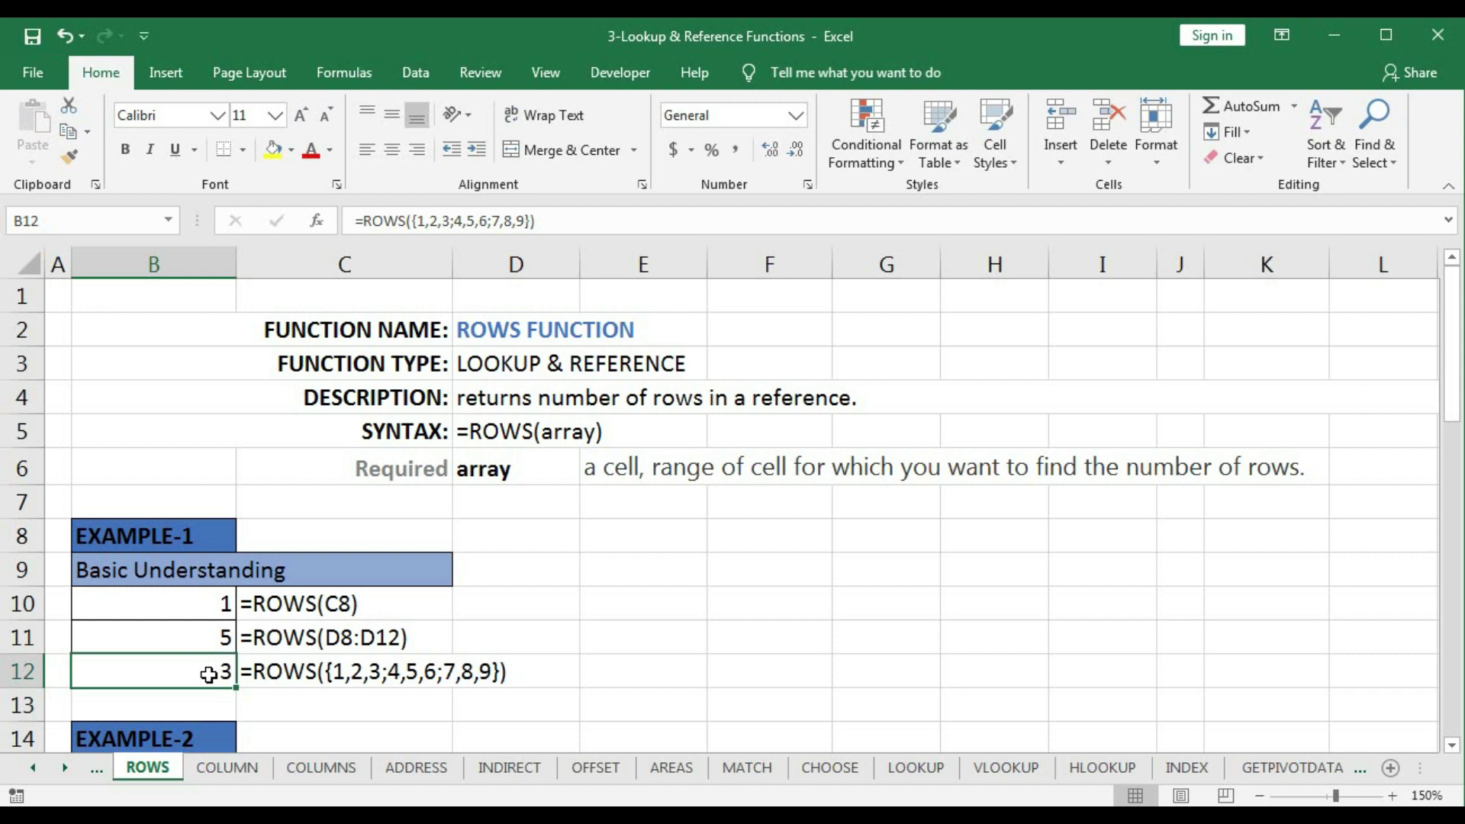
# Write the formula =ROWS(C16:C16) in cell B16, the first cell of the Number Series
pyautogui.scroll(-3, 239, 634)
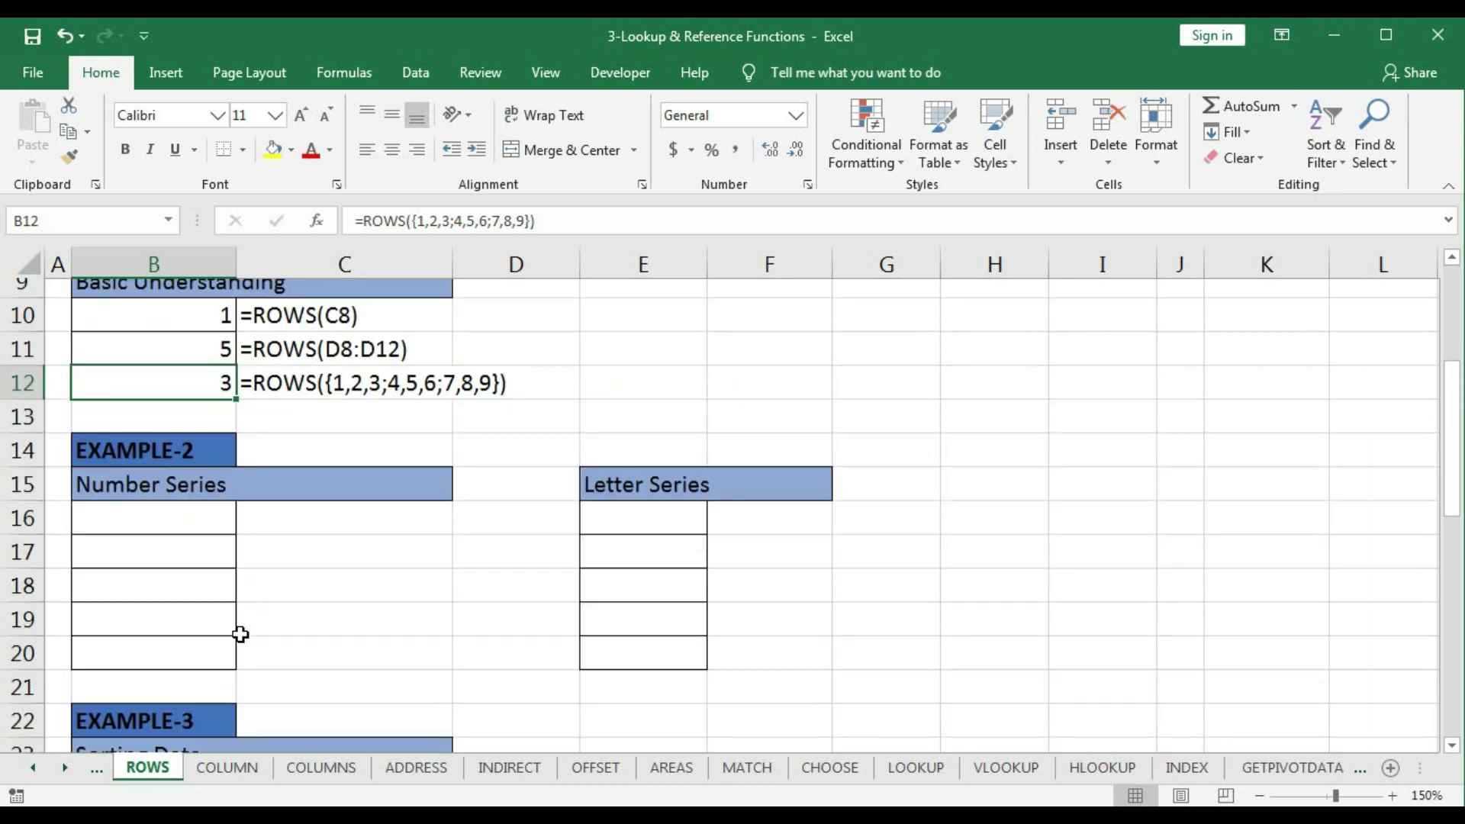
pyautogui.click(158, 499)
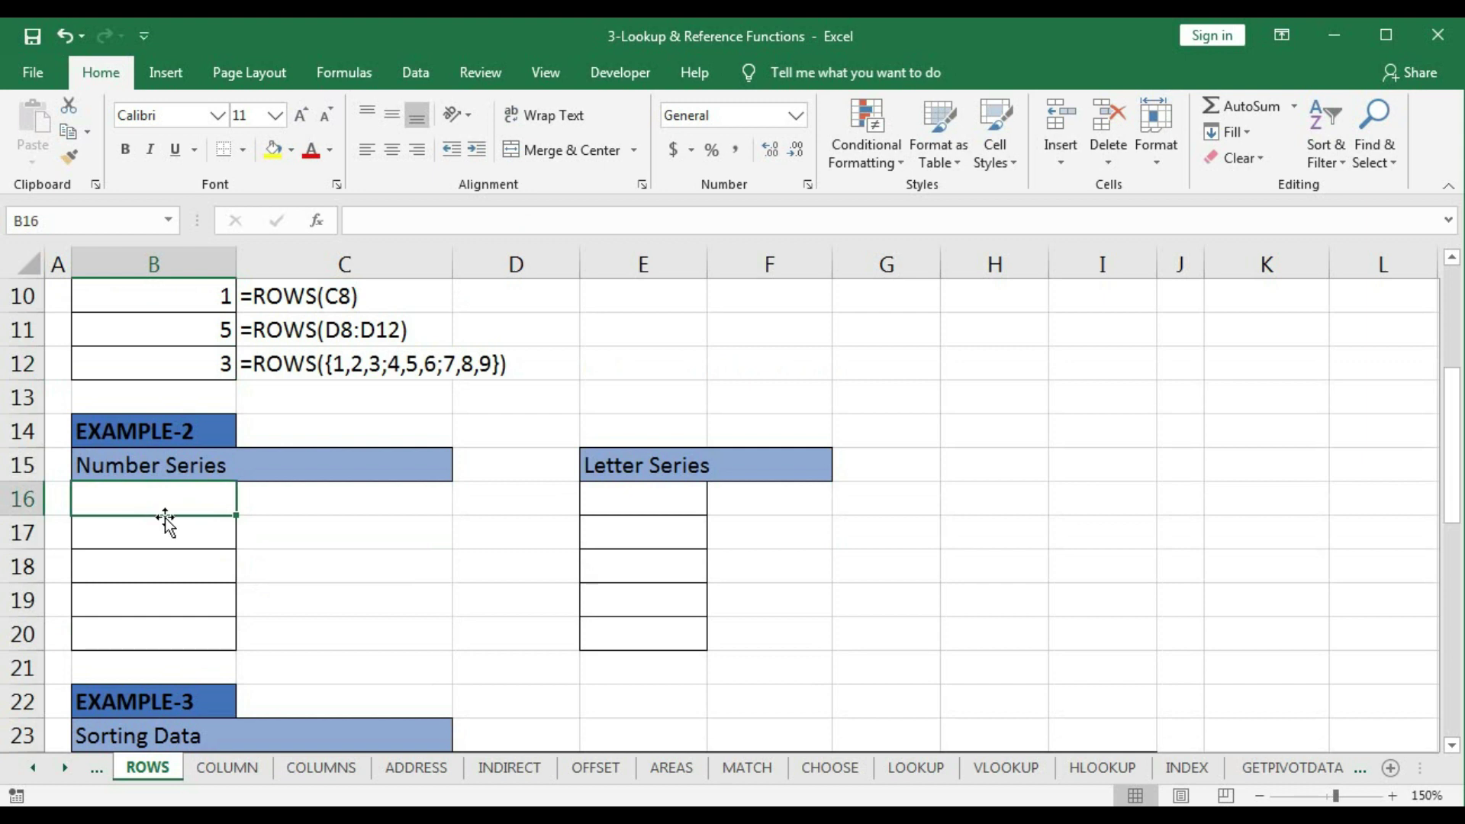
pyautogui.write('=')
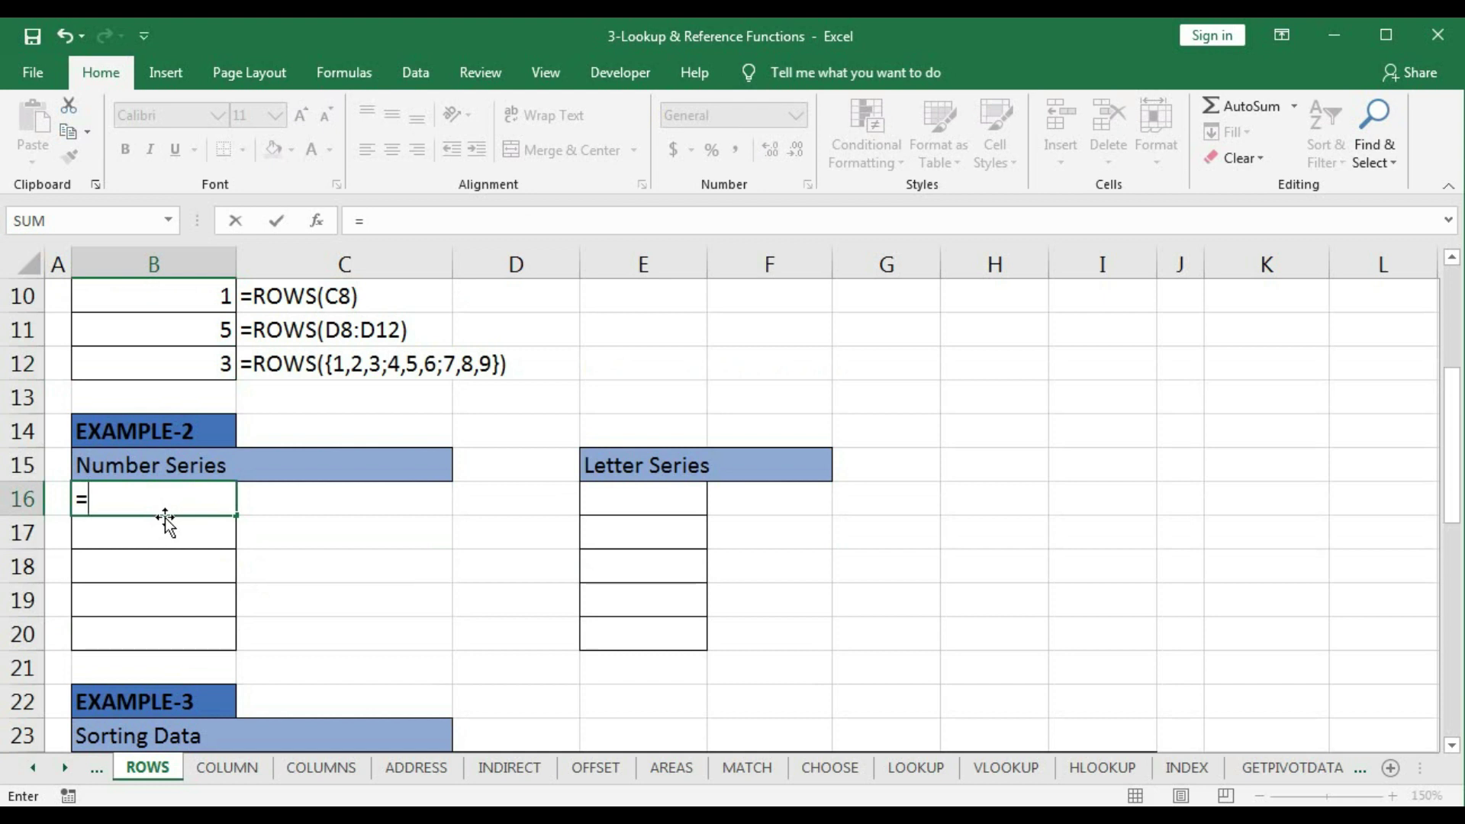
pyautogui.write('rows')
pyautogui.press('Tab')
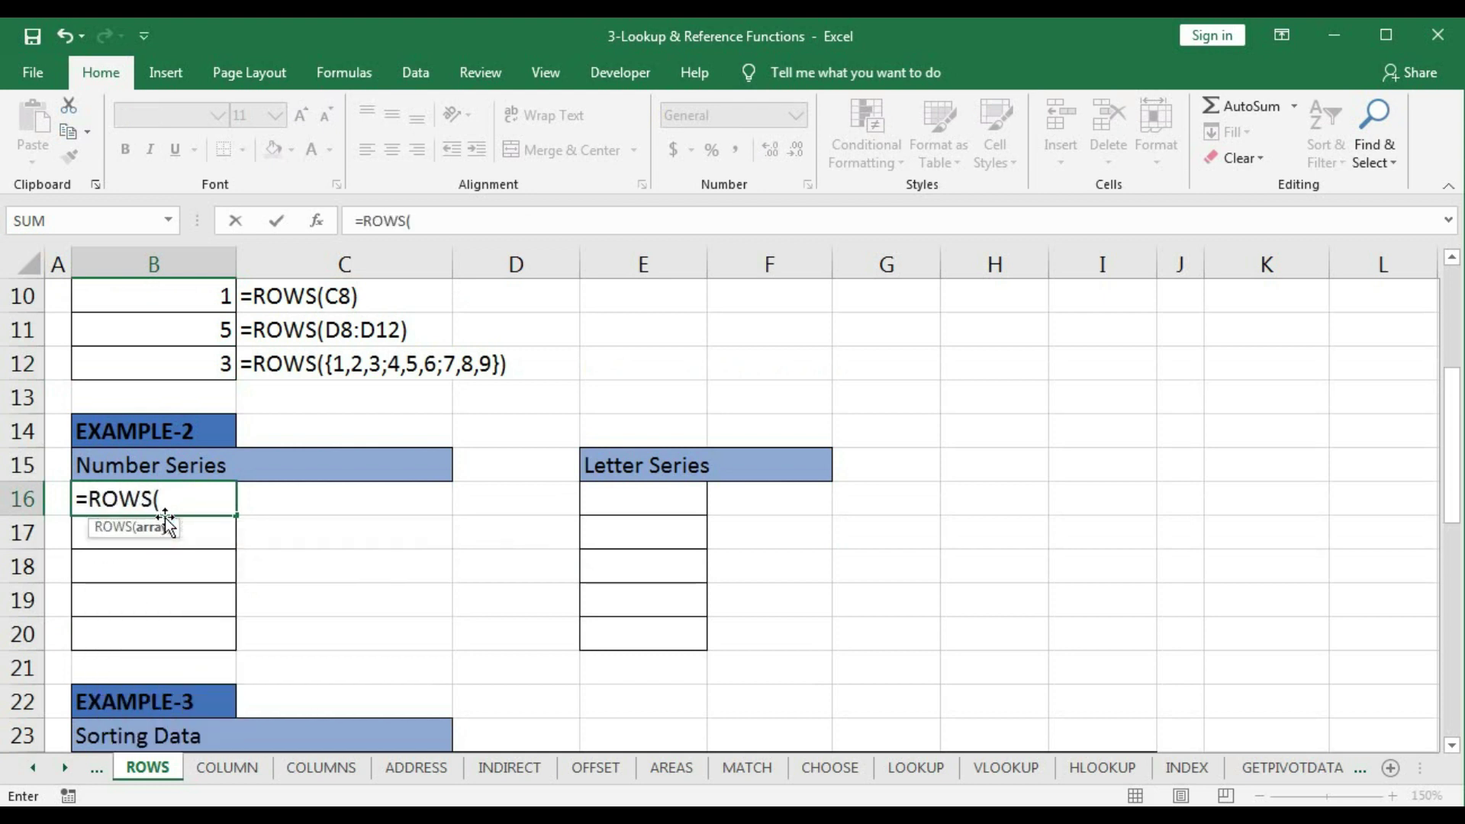
pyautogui.click(291, 495)
pyautogui.press('F8')
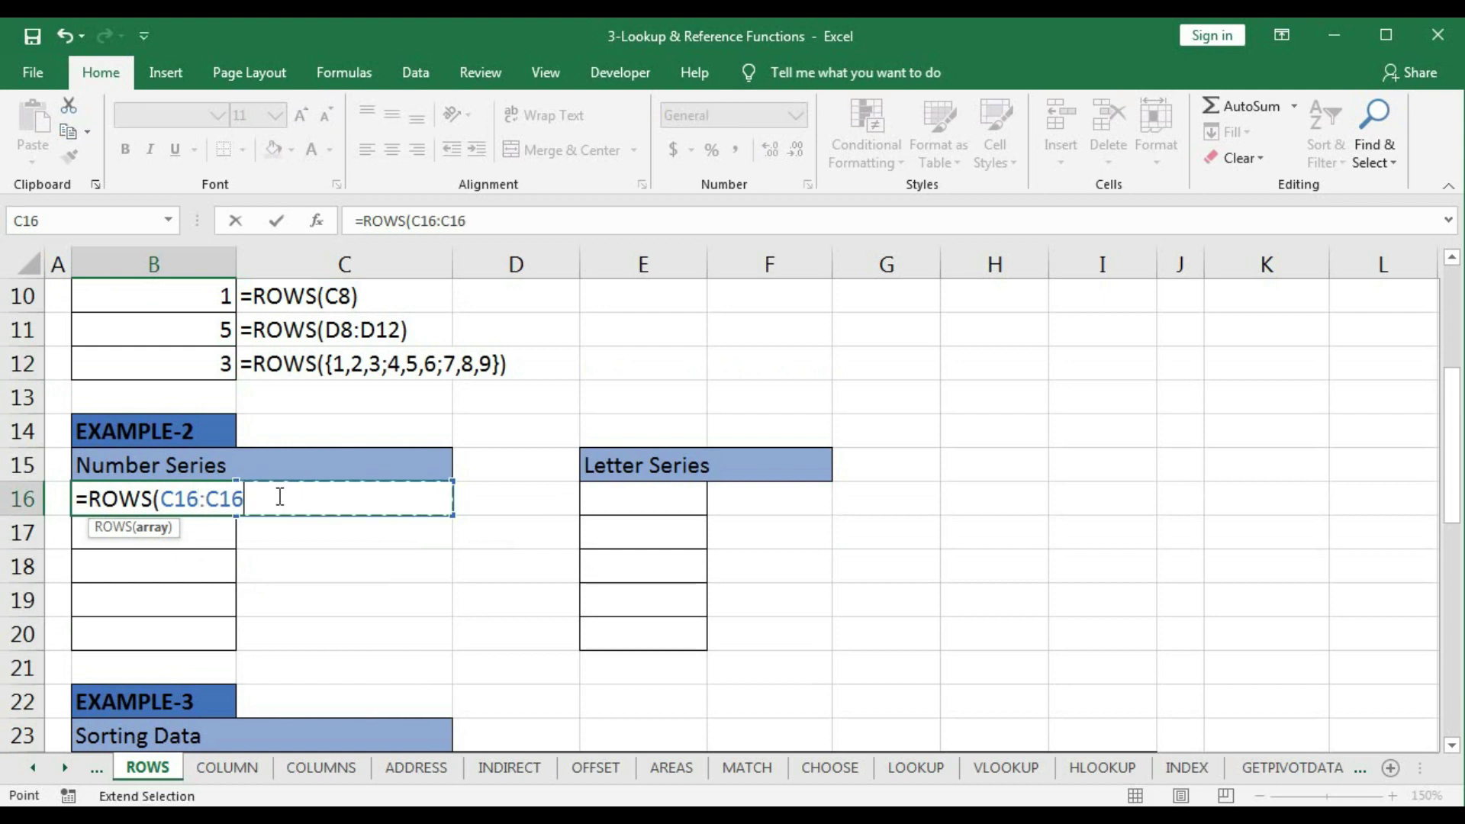
pyautogui.write(')')
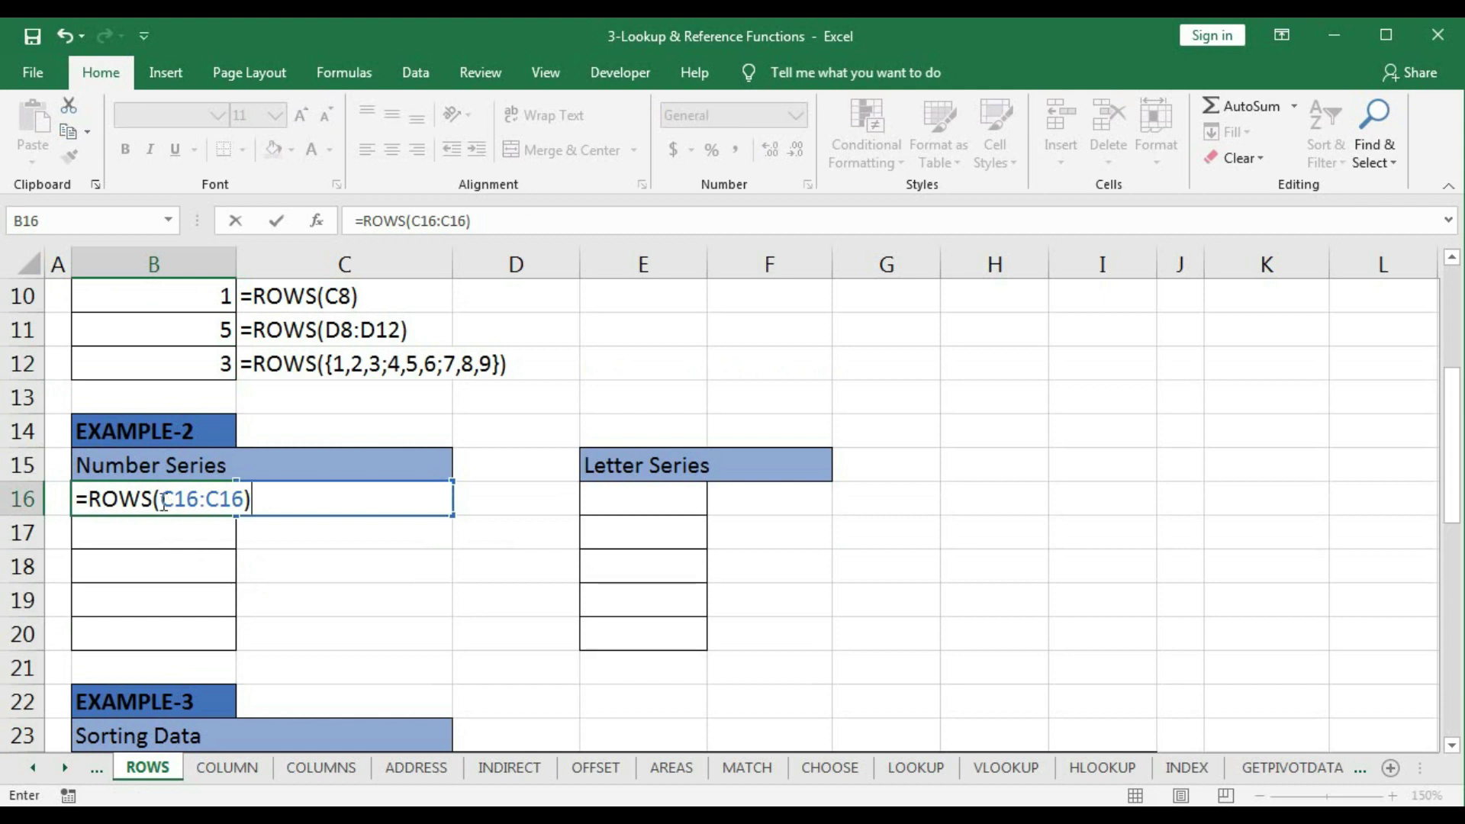
# Make the first reference absolute so B16 holds =ROWS($C$16:C16), and fill the formula down to B20
pyautogui.moveTo(163, 504); pyautogui.dragTo(198, 508)
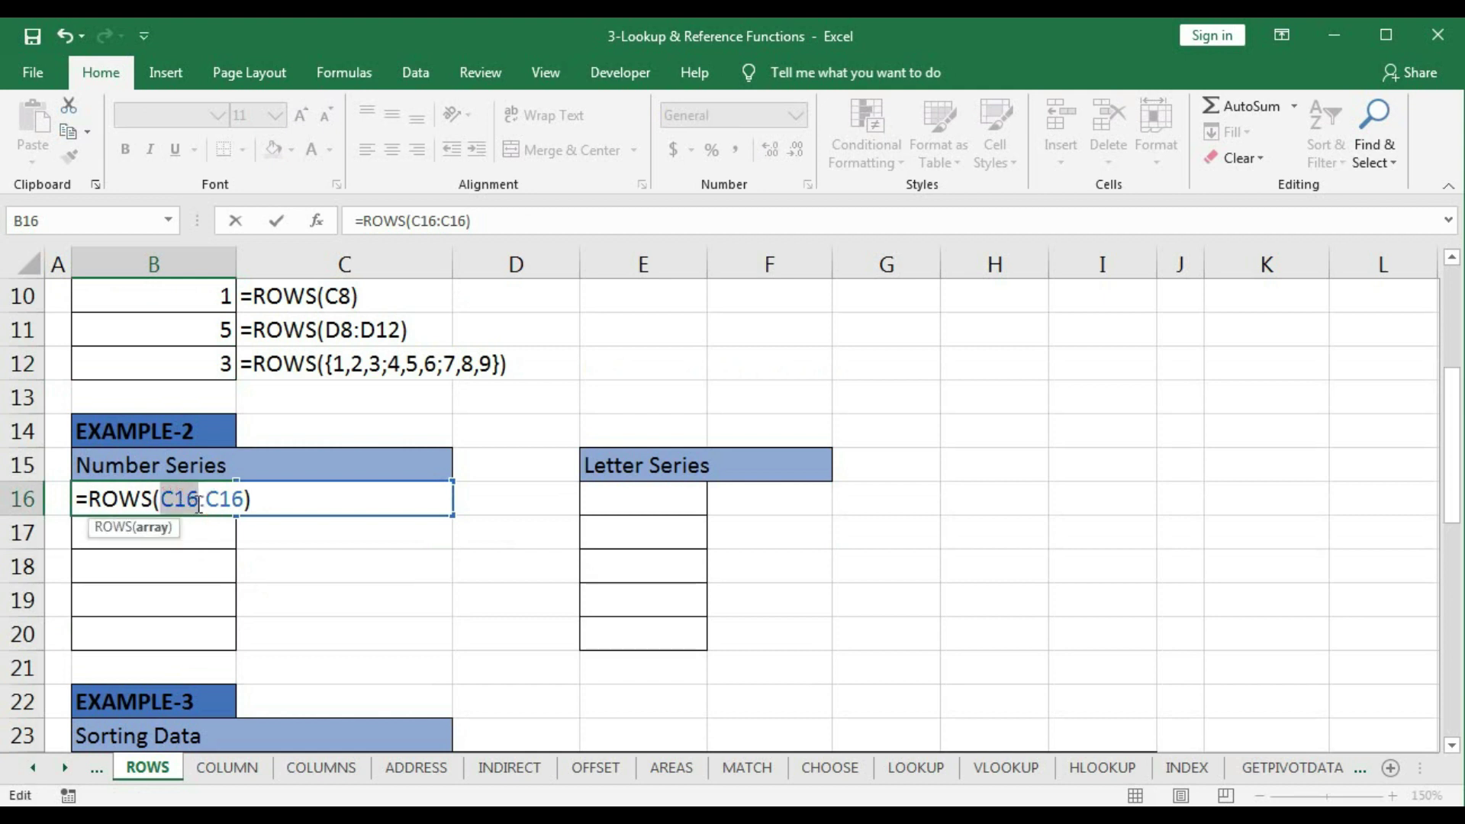
pyautogui.press('F4')
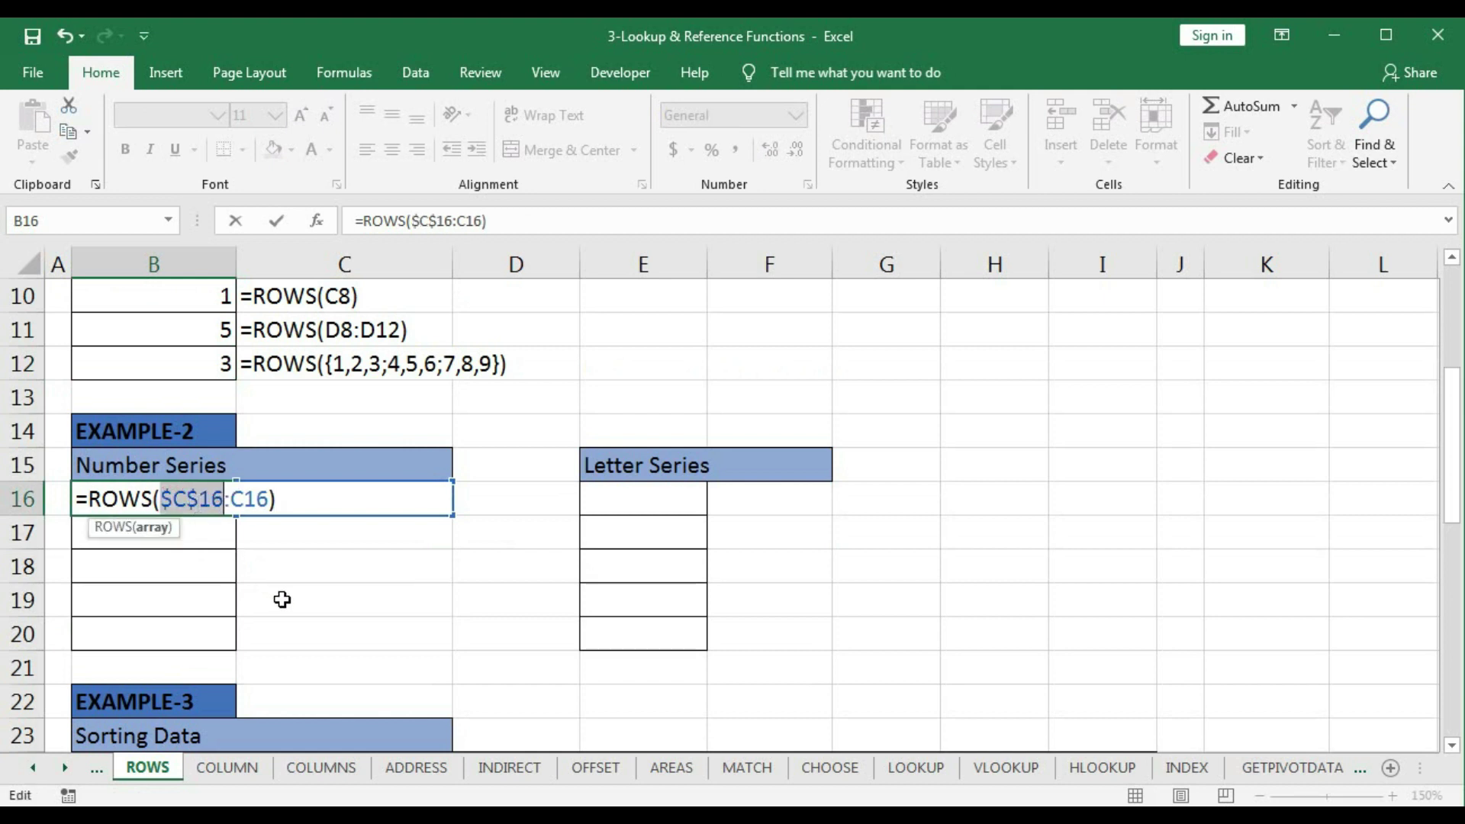
pyautogui.press('Return')
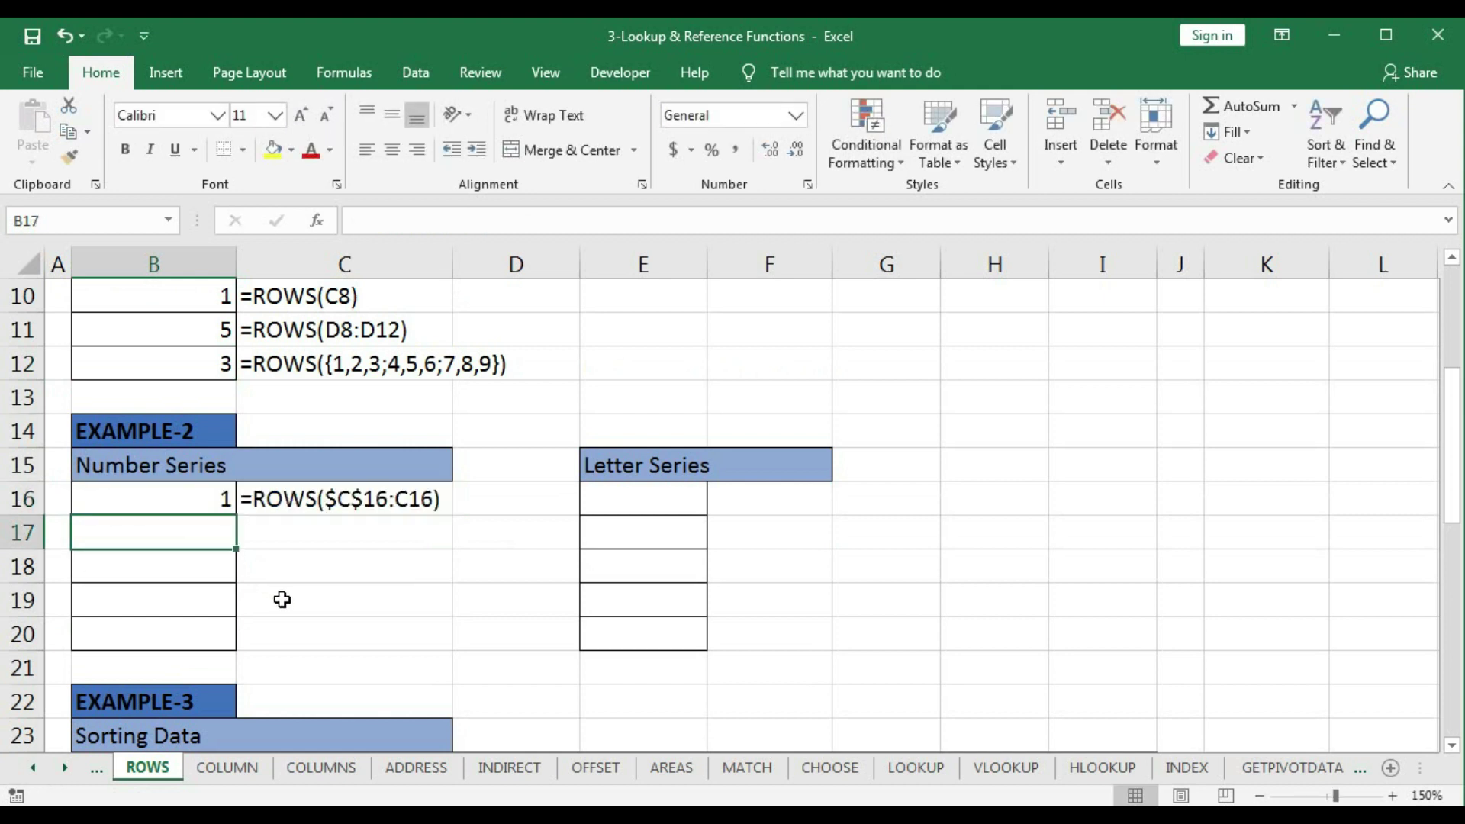
pyautogui.click(205, 507)
pyautogui.moveTo(228, 519); pyautogui.dragTo(245, 651)
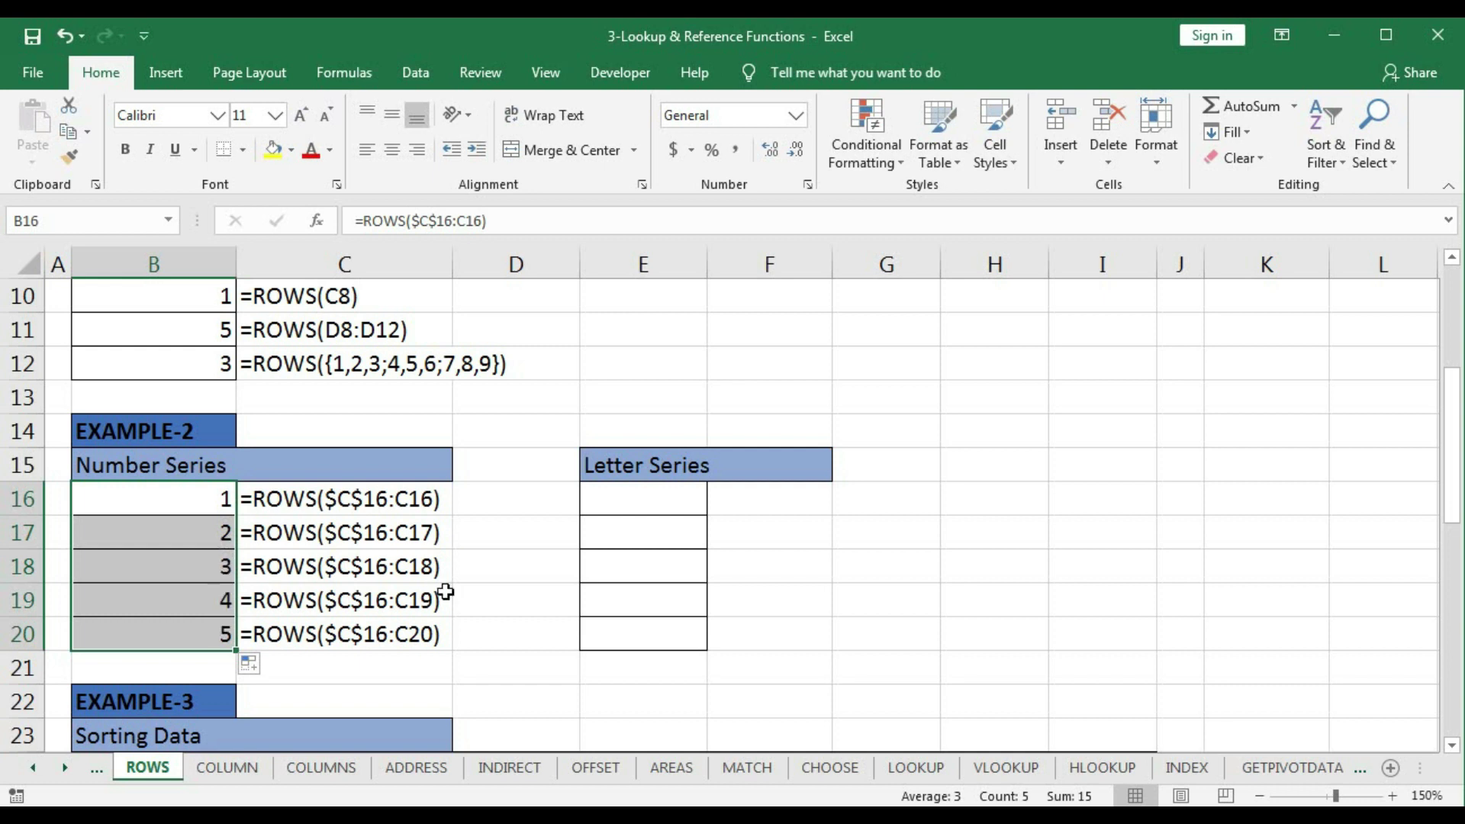
# Start an ADDRESS formula in cell E16, the first cell of the Letter Series
pyautogui.click(611, 500)
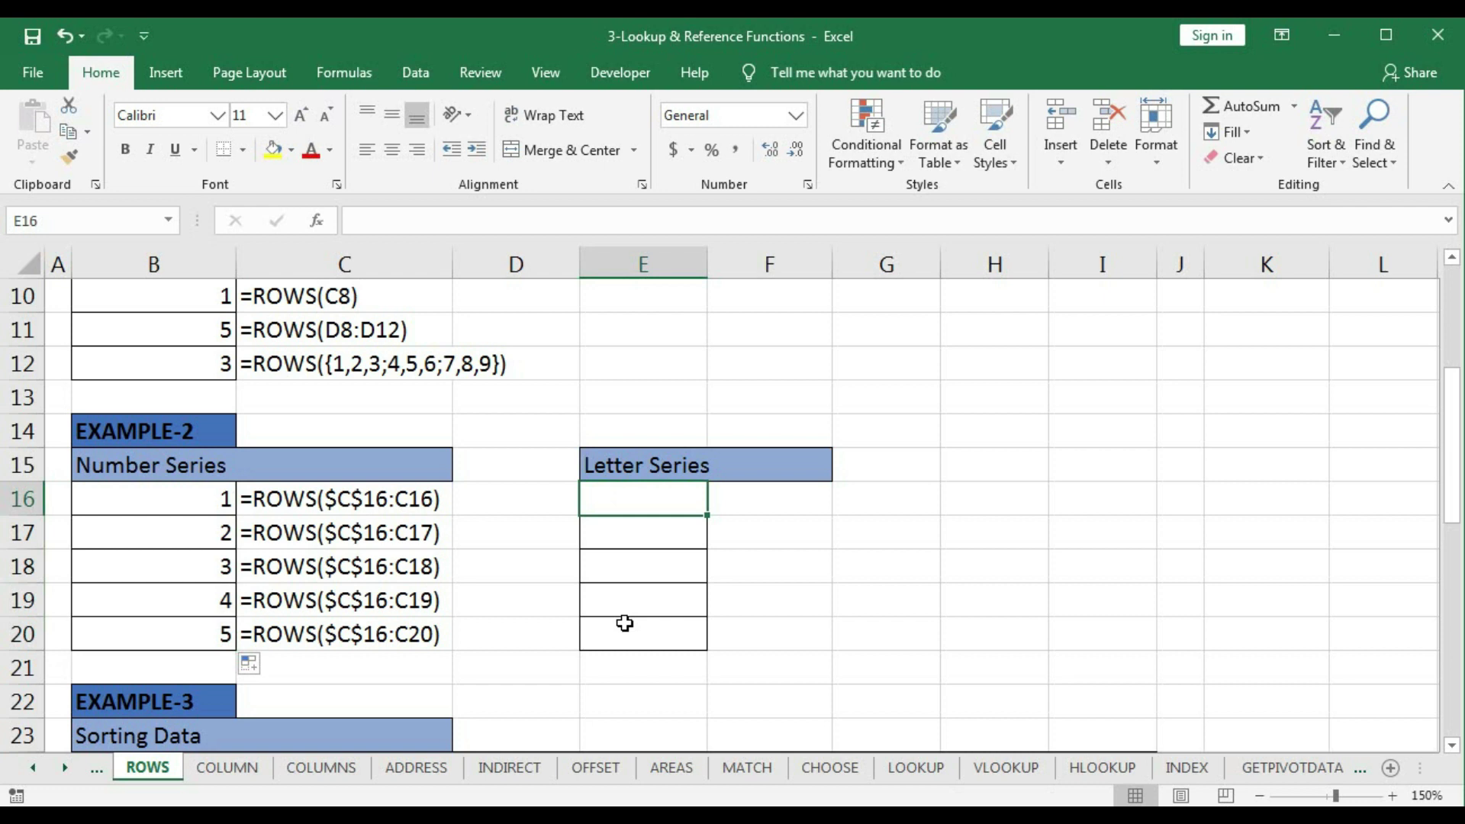
pyautogui.write('=add')
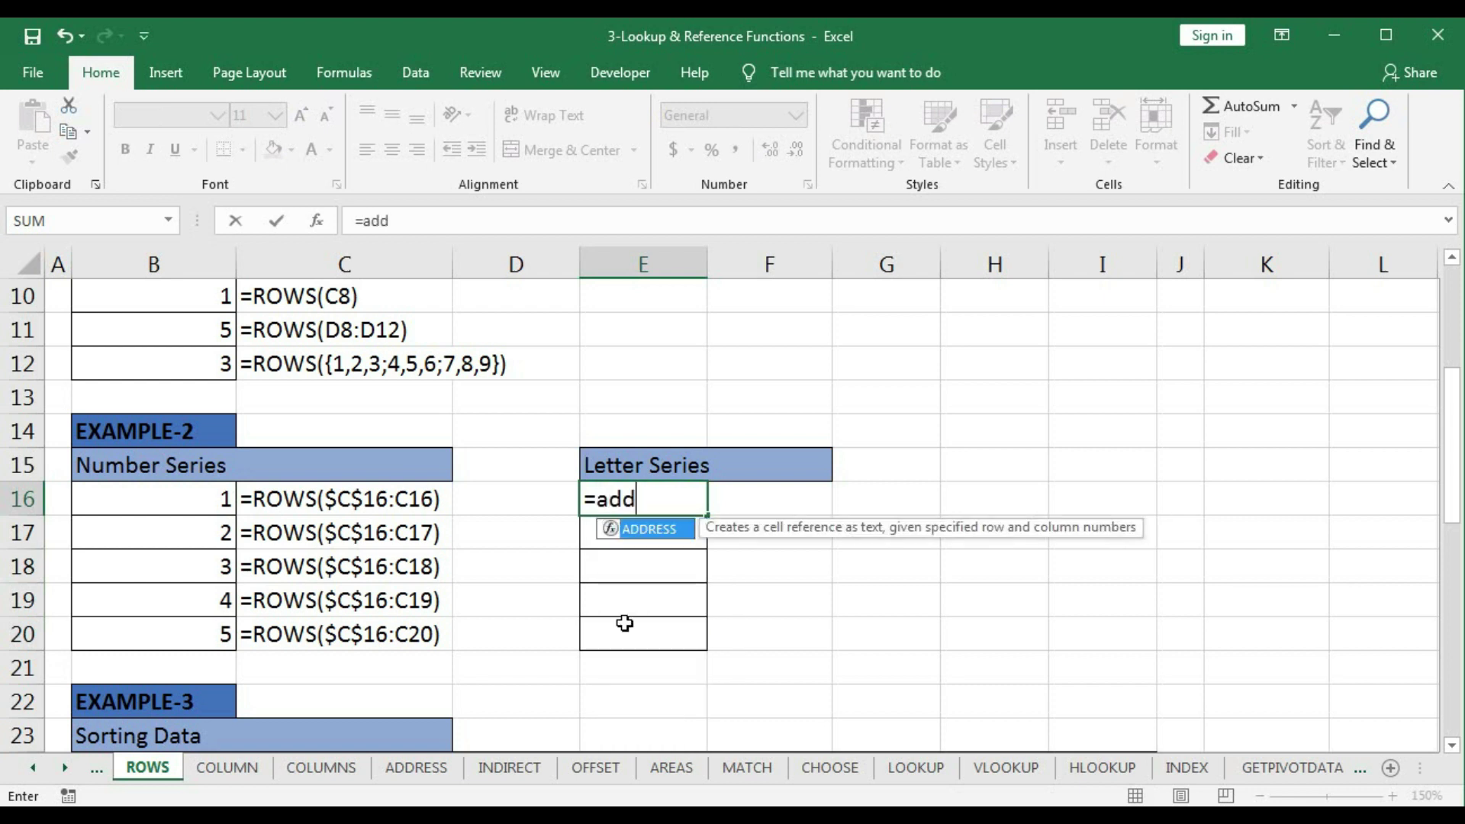
pyautogui.press('Tab')
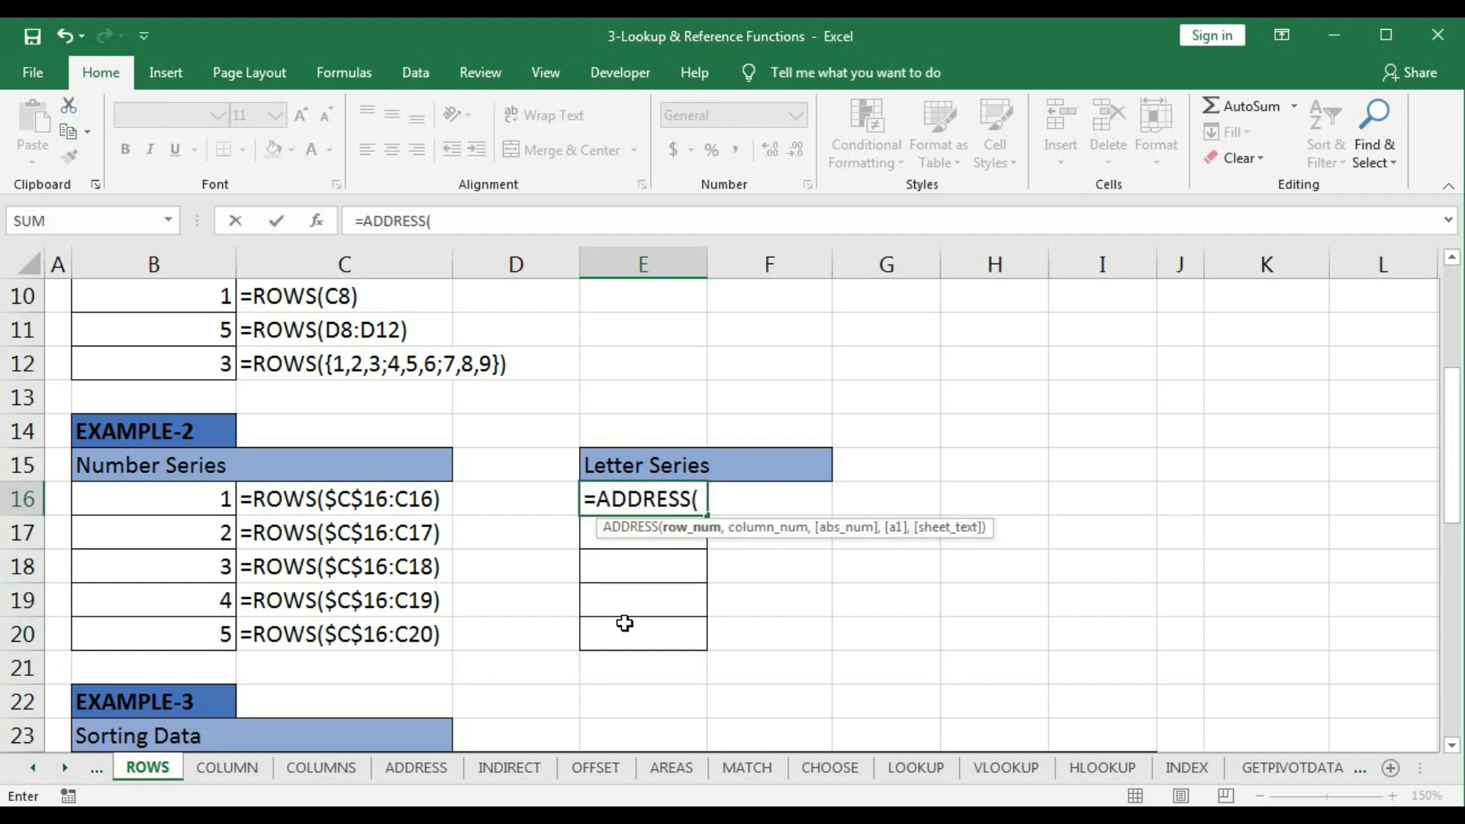
pyautogui.click(748, 401)
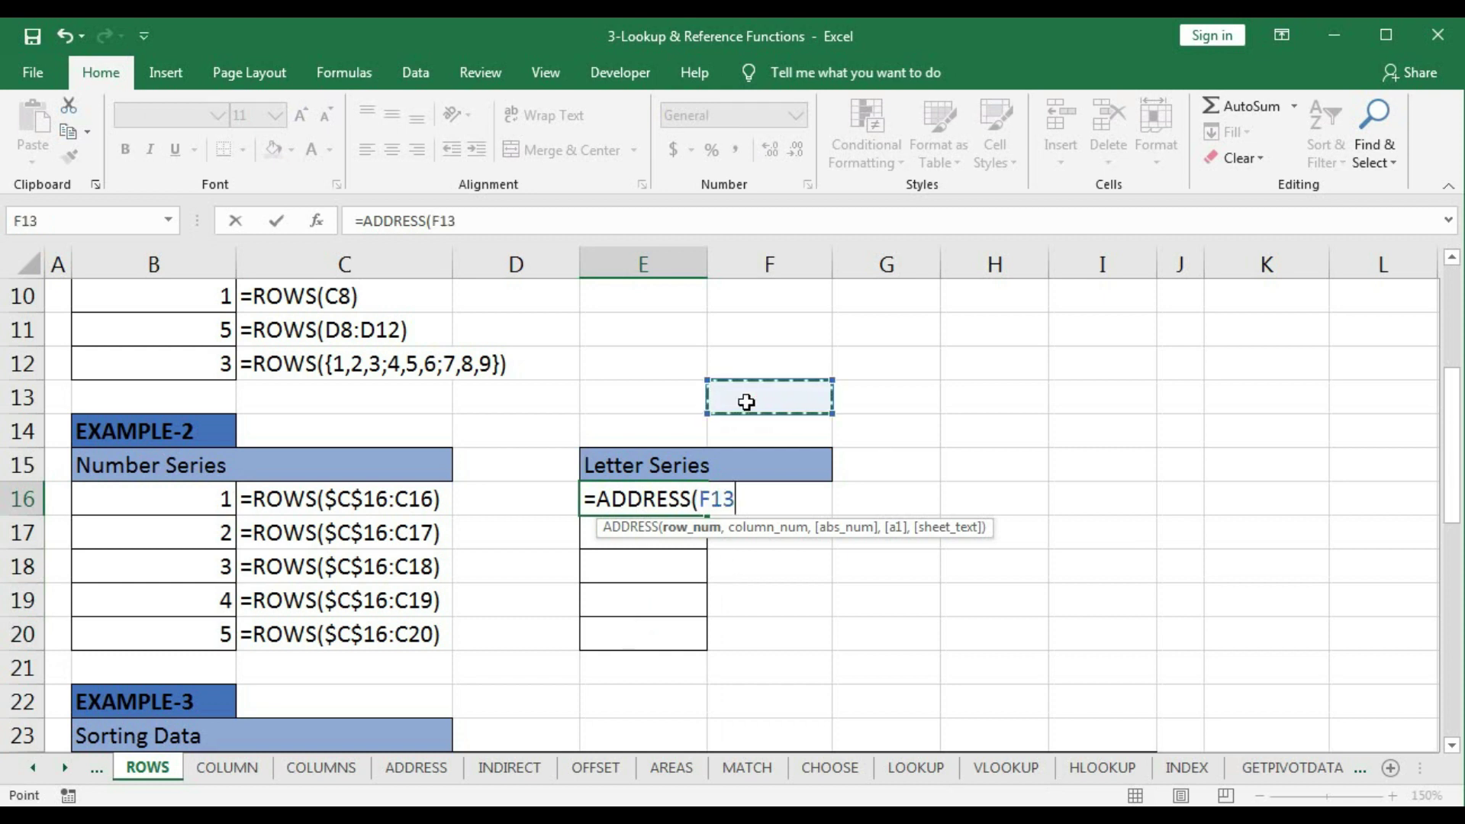
pyautogui.press('BackSpace')
pyautogui.press('BackSpace')
pyautogui.press('BackSpace')
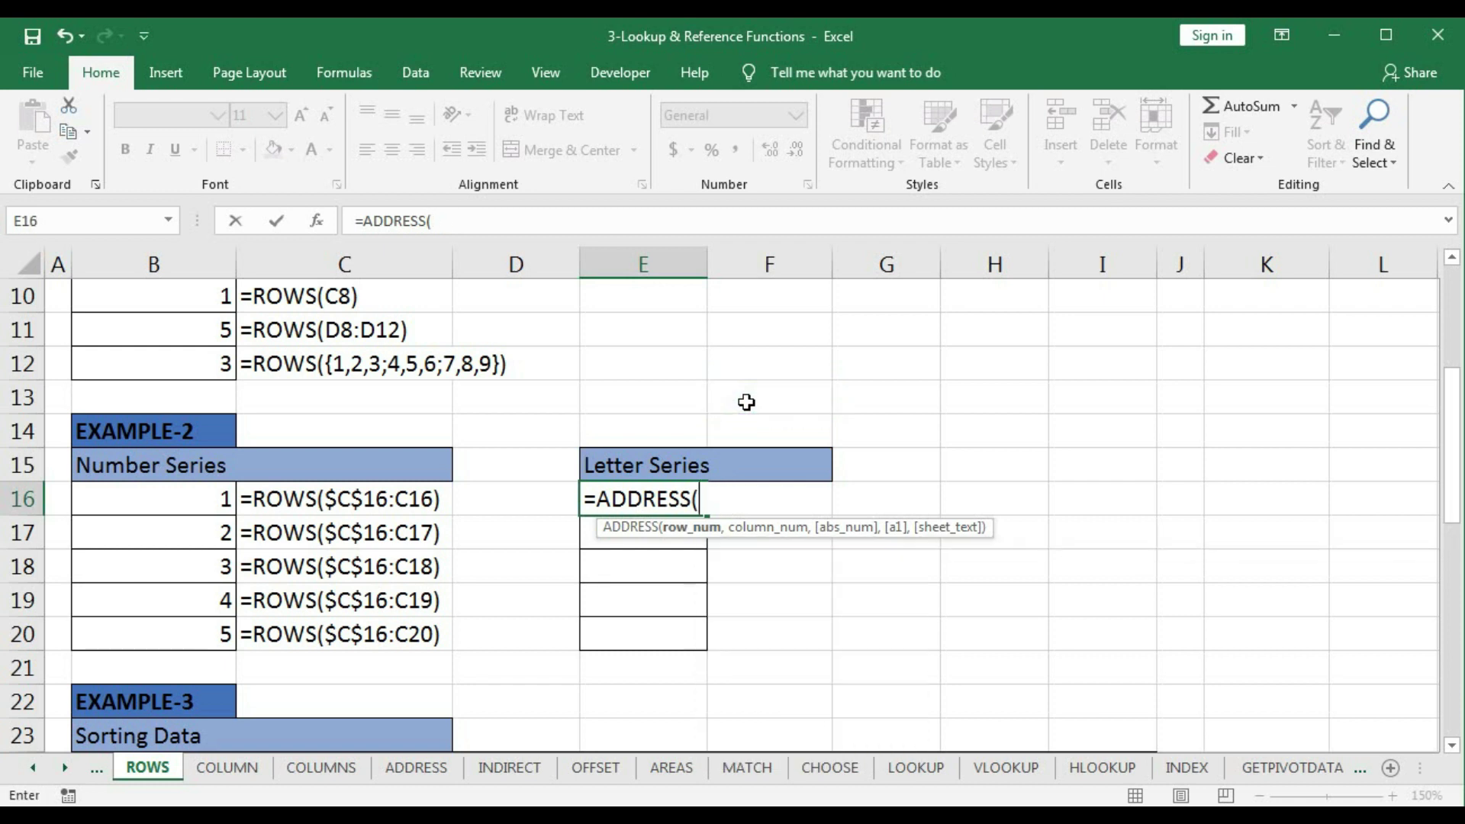
# Supply ROWS(F13) as the row number argument of the ADDRESS formula in E16
pyautogui.write('rows')
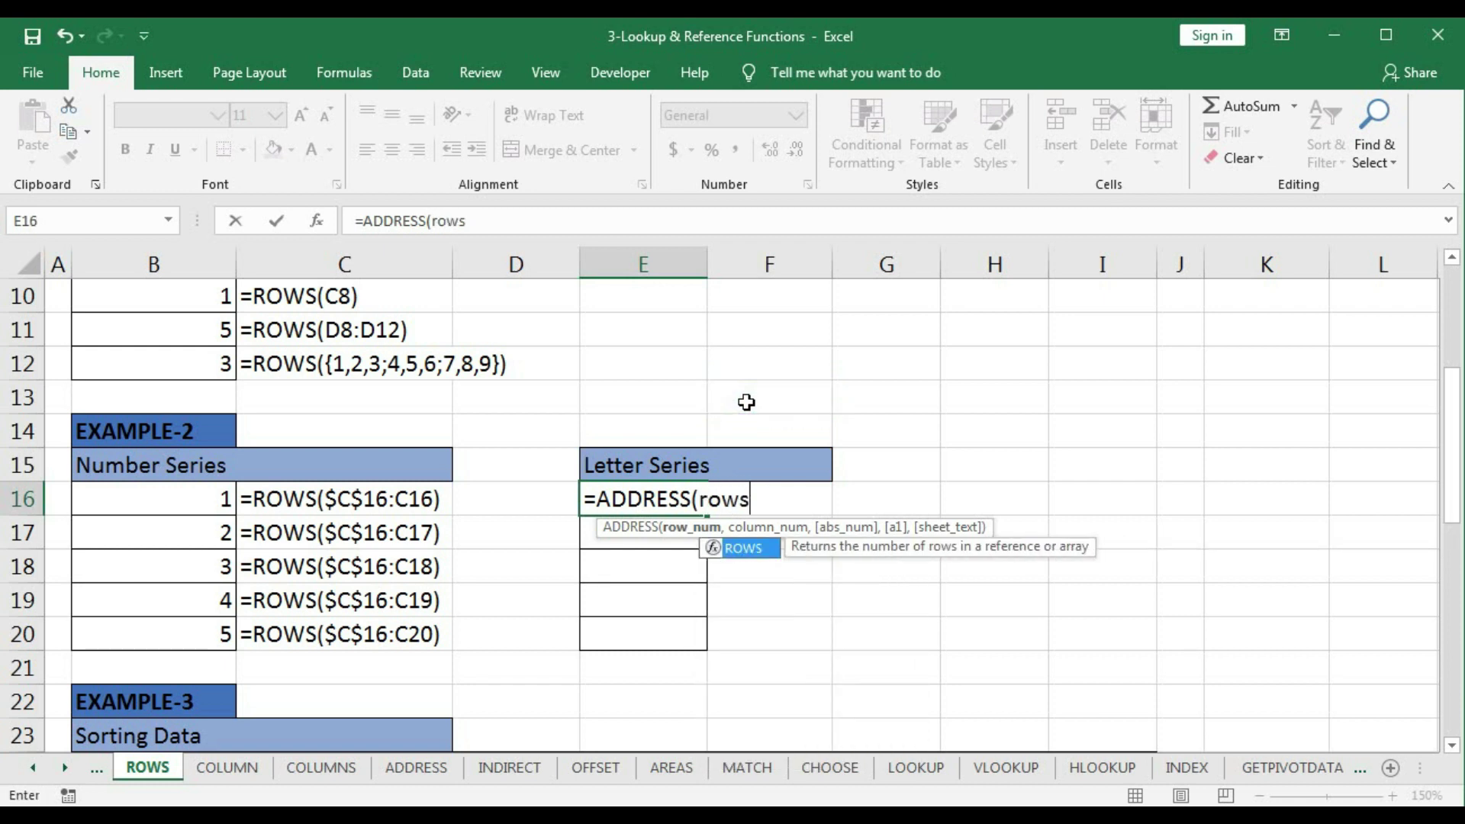
pyautogui.write('(')
pyautogui.click(747, 402)
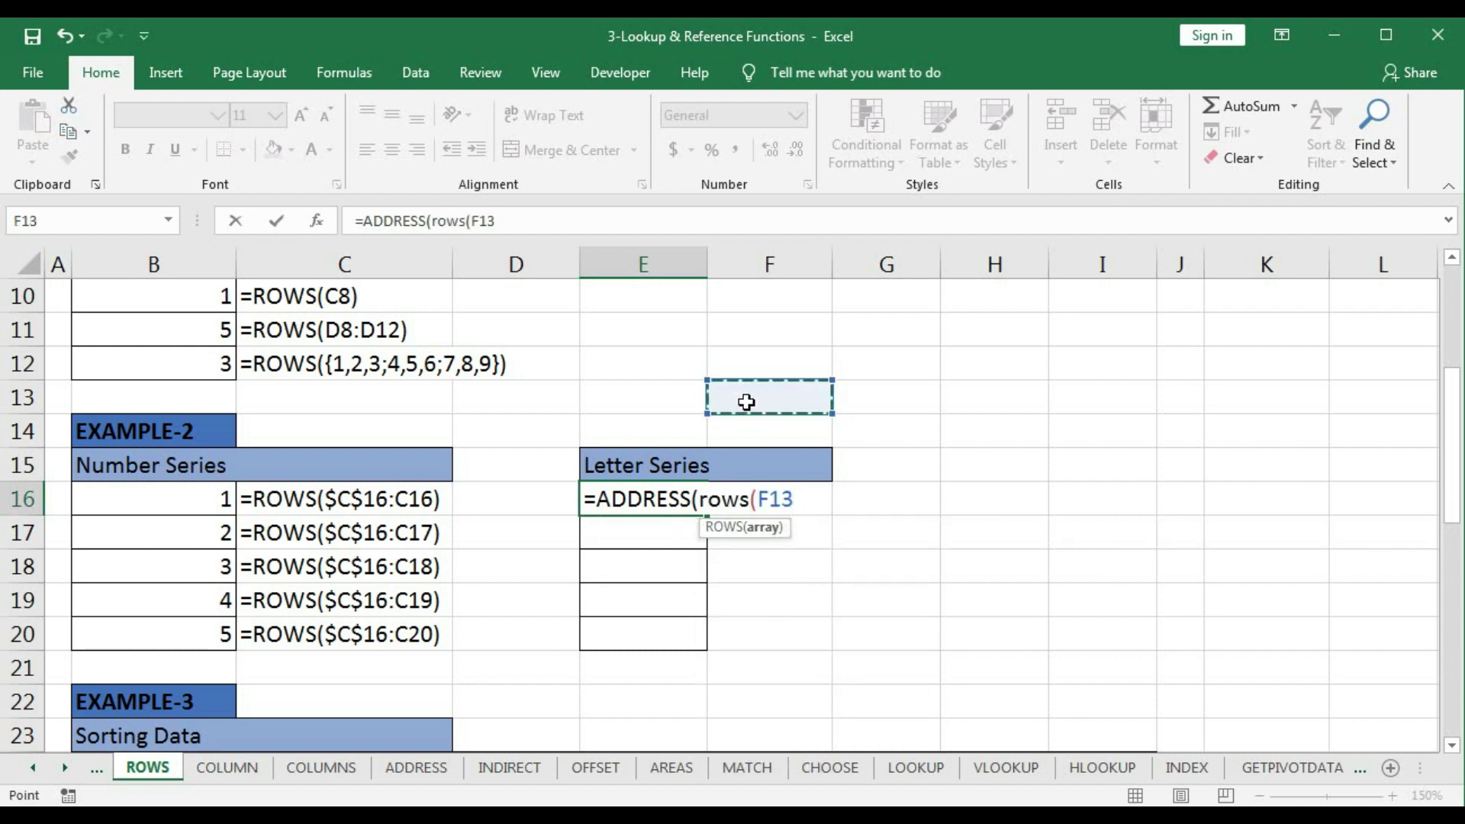
pyautogui.write(')')
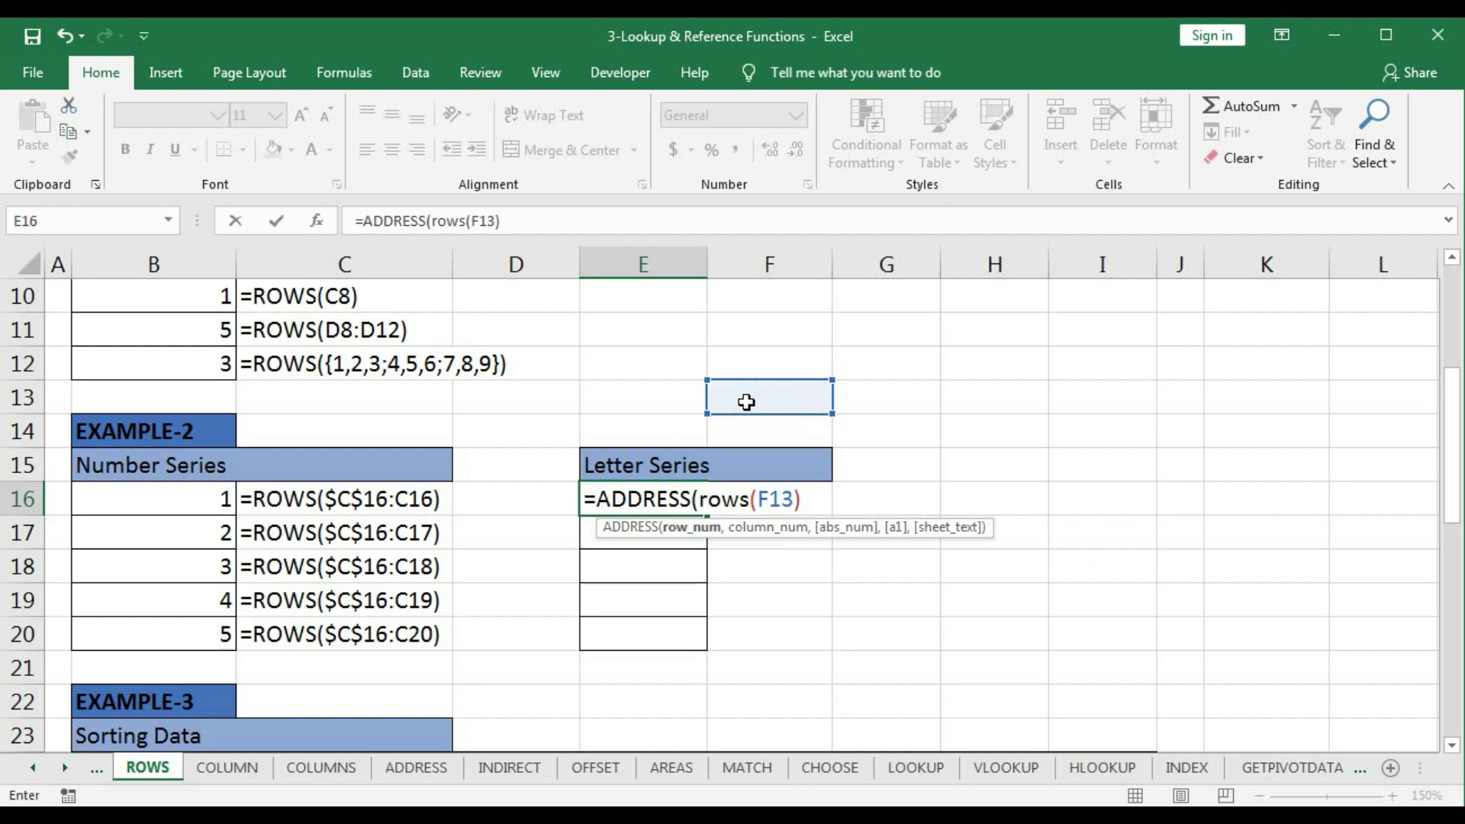
pyautogui.click(690, 530)
pyautogui.write('1')
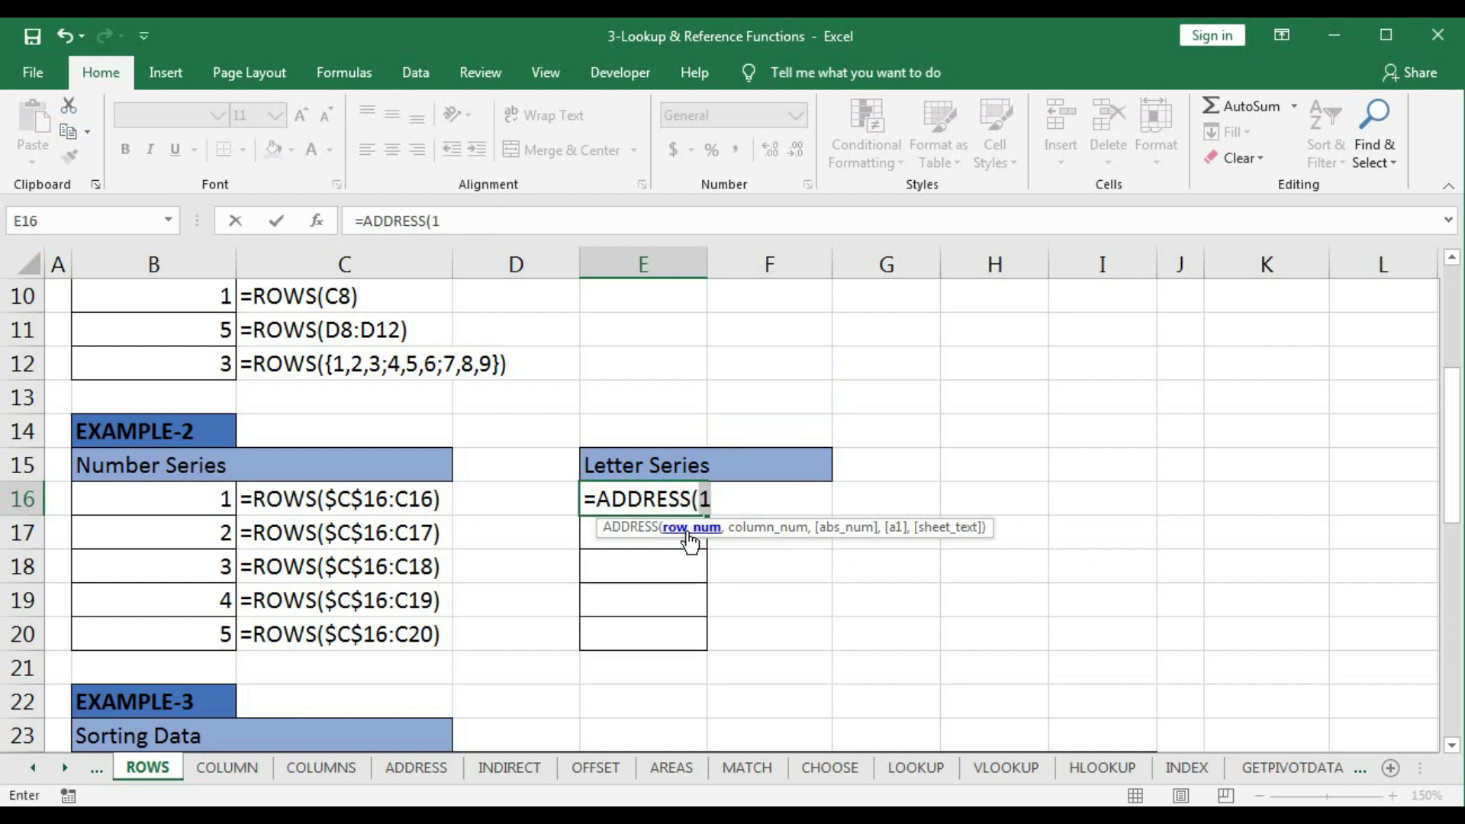
pyautogui.hotkey('ctrl', 'z')
# Add ROWS($F$13:F13) as the column number argument of the ADDRESS formula, with only the first F13 absolute
pyautogui.click(813, 501)
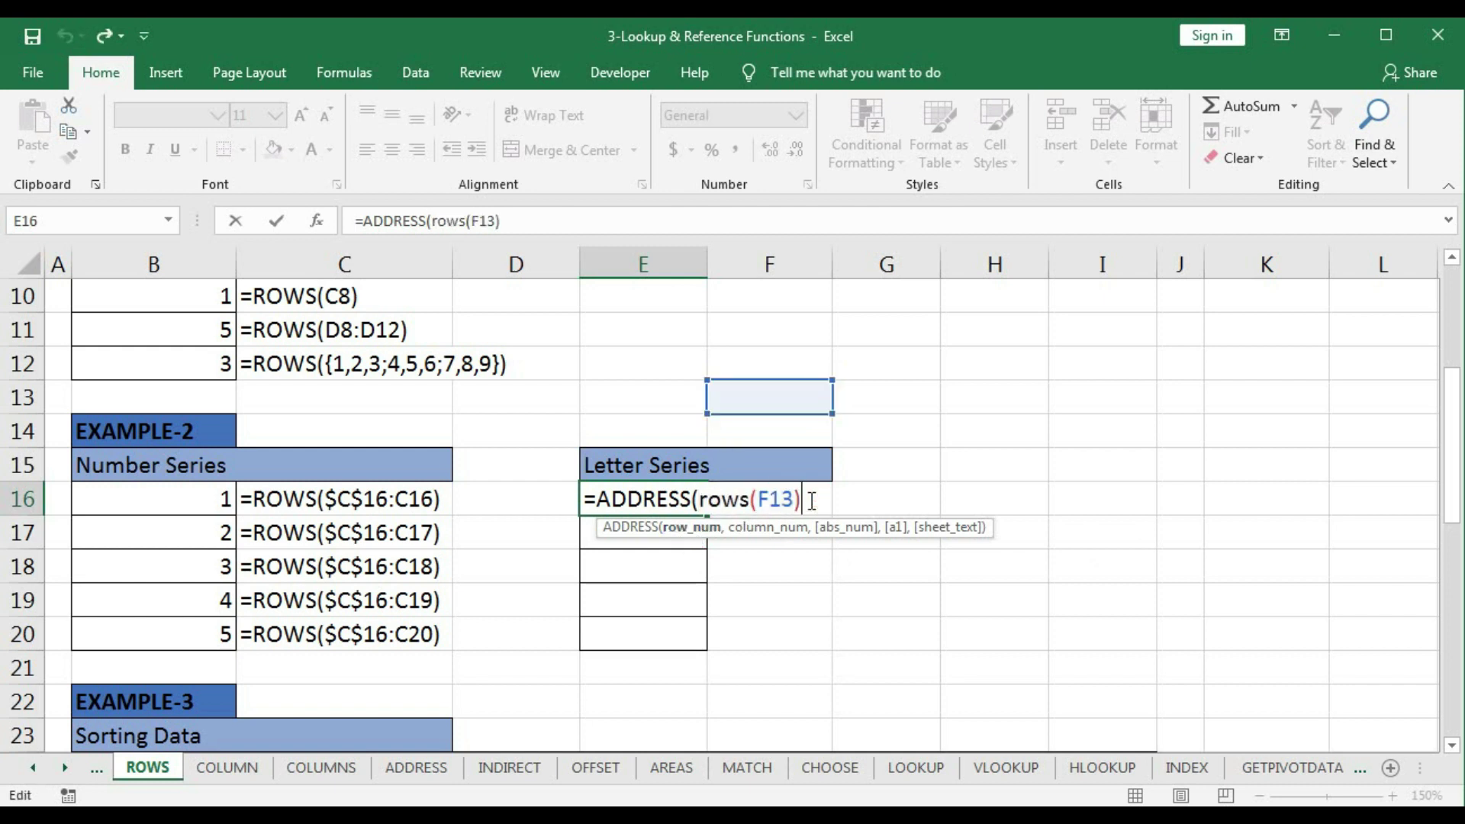
pyautogui.write(',')
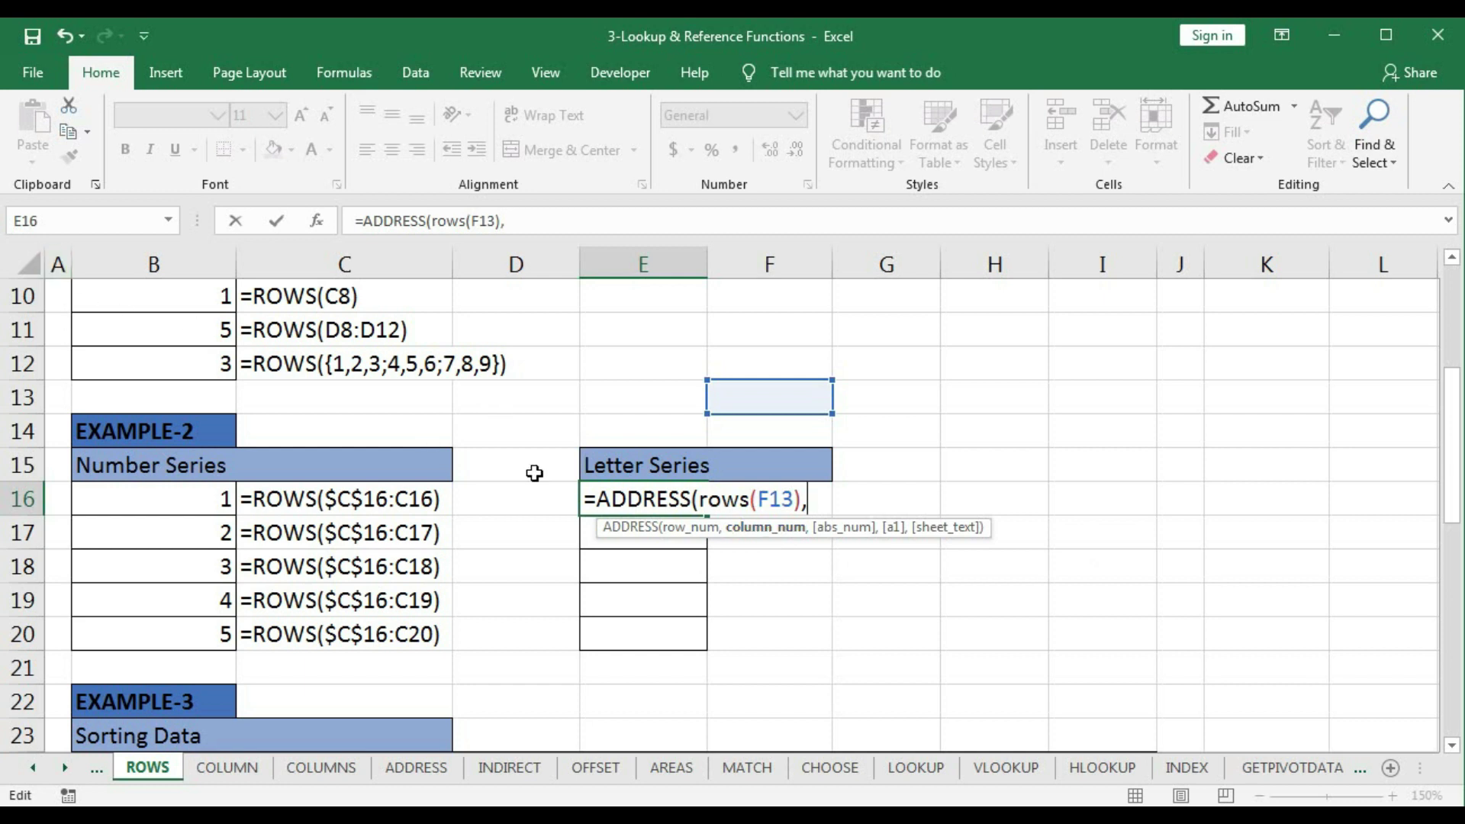
pyautogui.write('rows')
pyautogui.press('Tab')
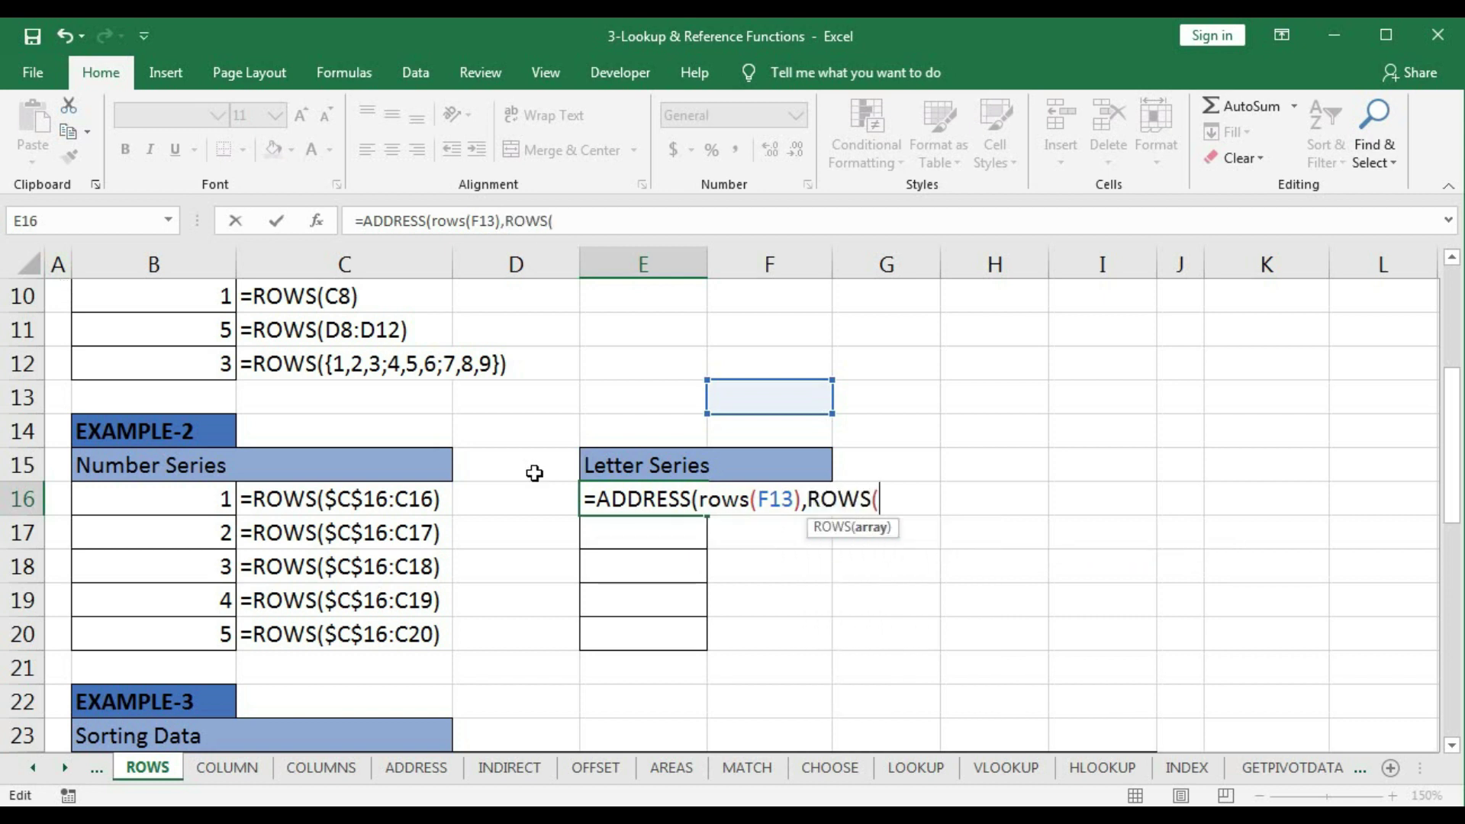
pyautogui.click(740, 394)
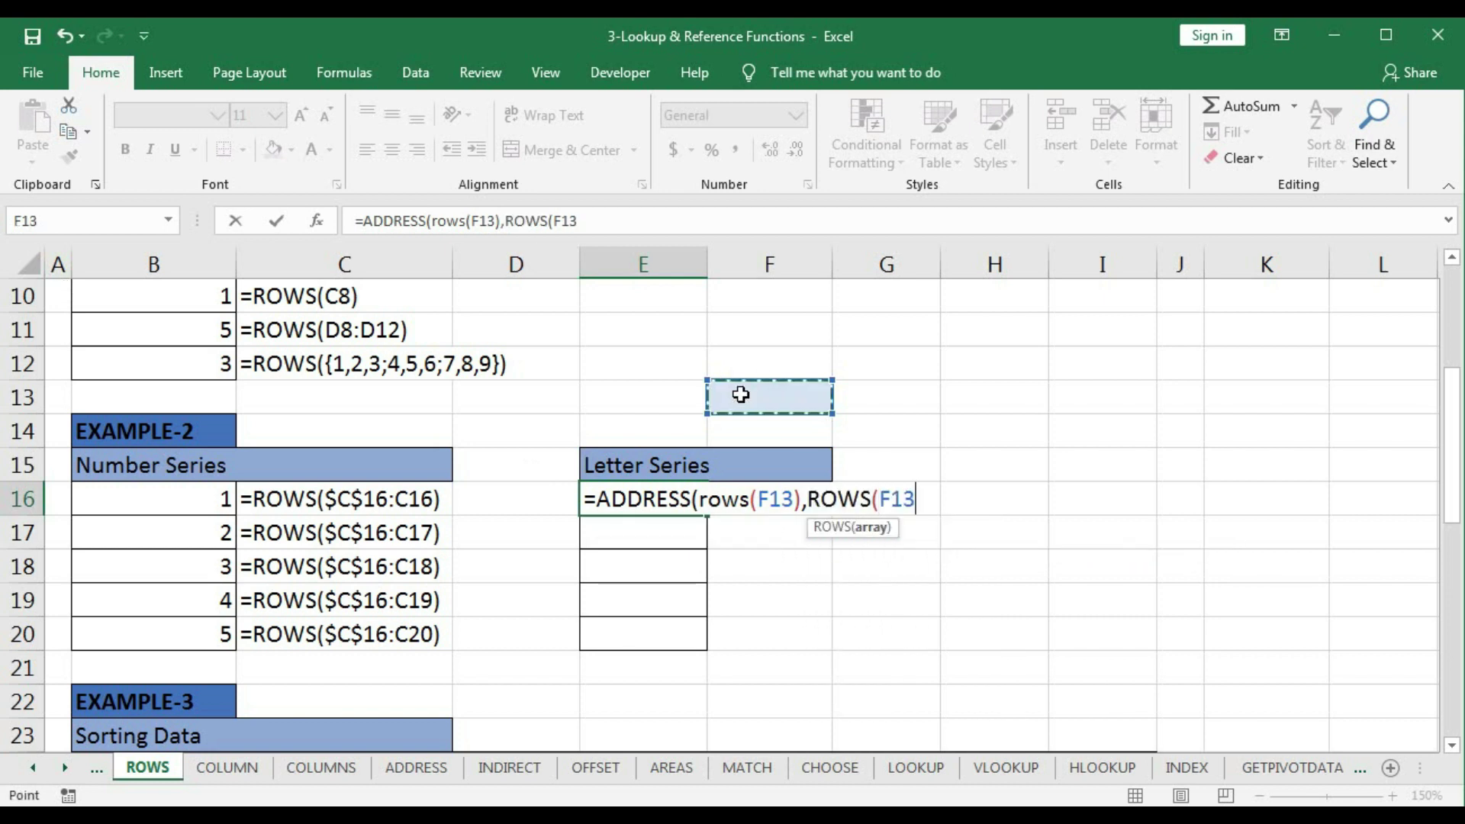
pyautogui.press('F8')
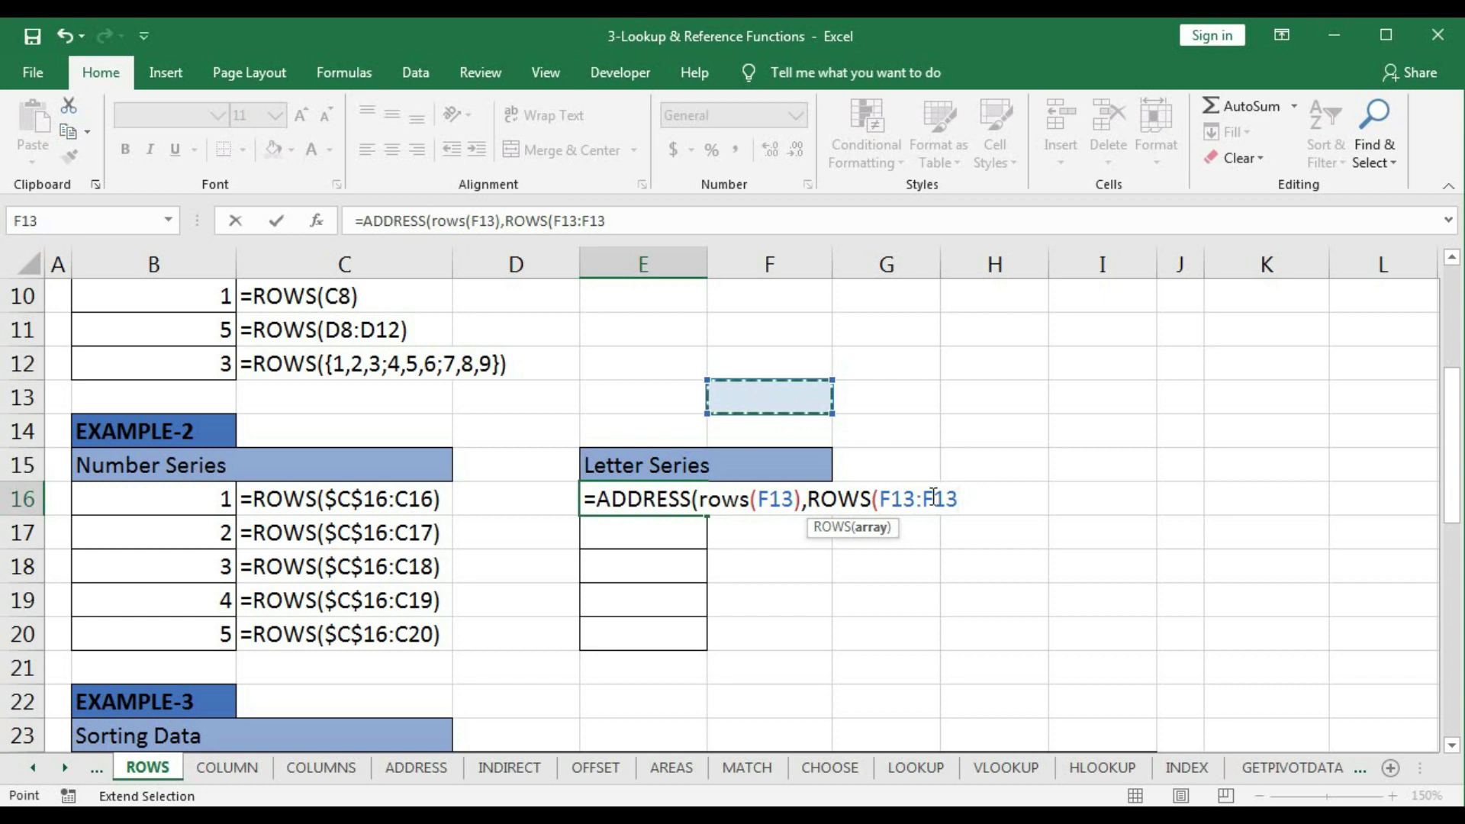
pyautogui.write(')')
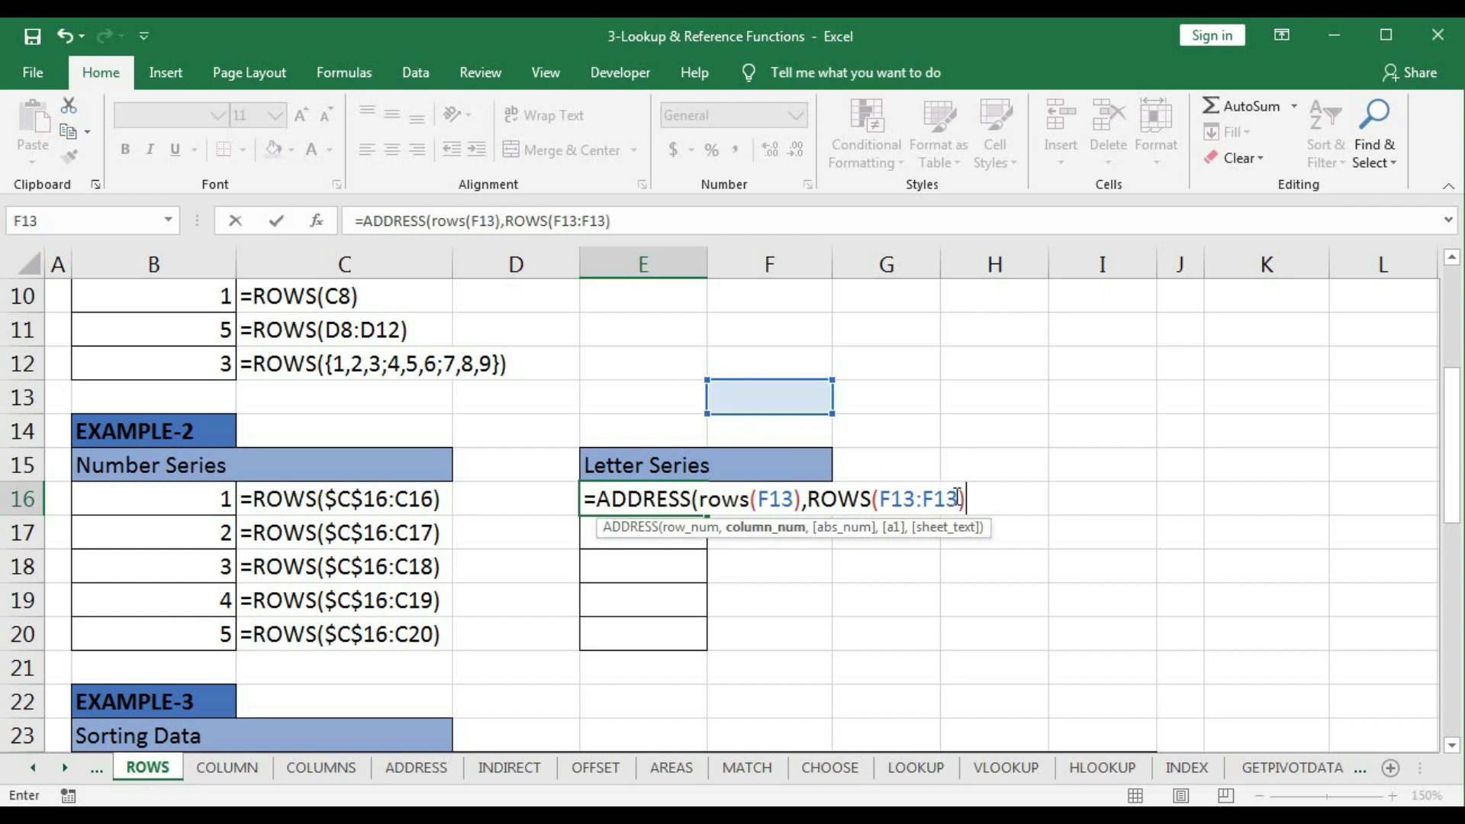
pyautogui.moveTo(878, 500); pyautogui.dragTo(916, 502)
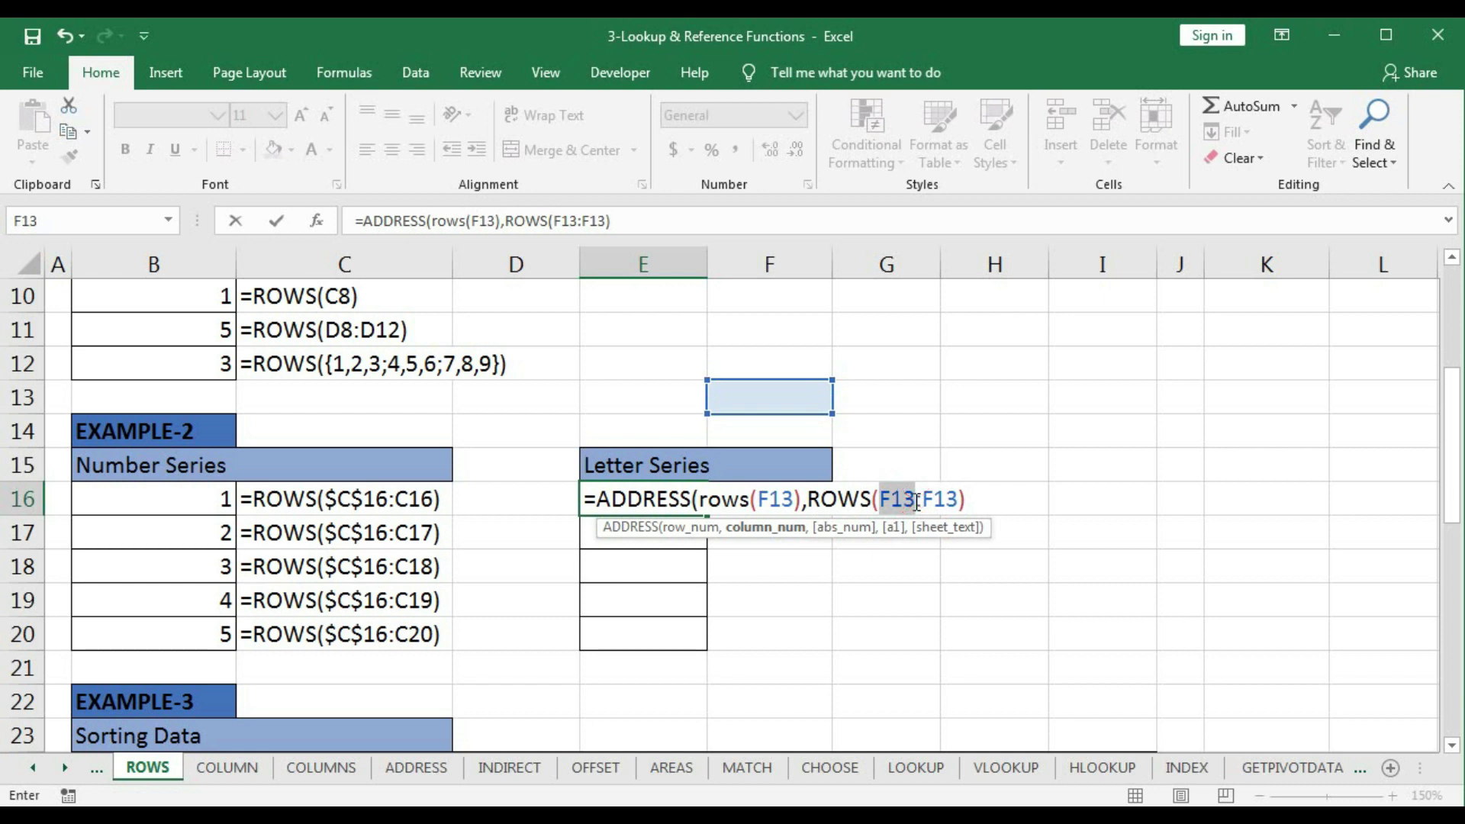
pyautogui.press('F4')
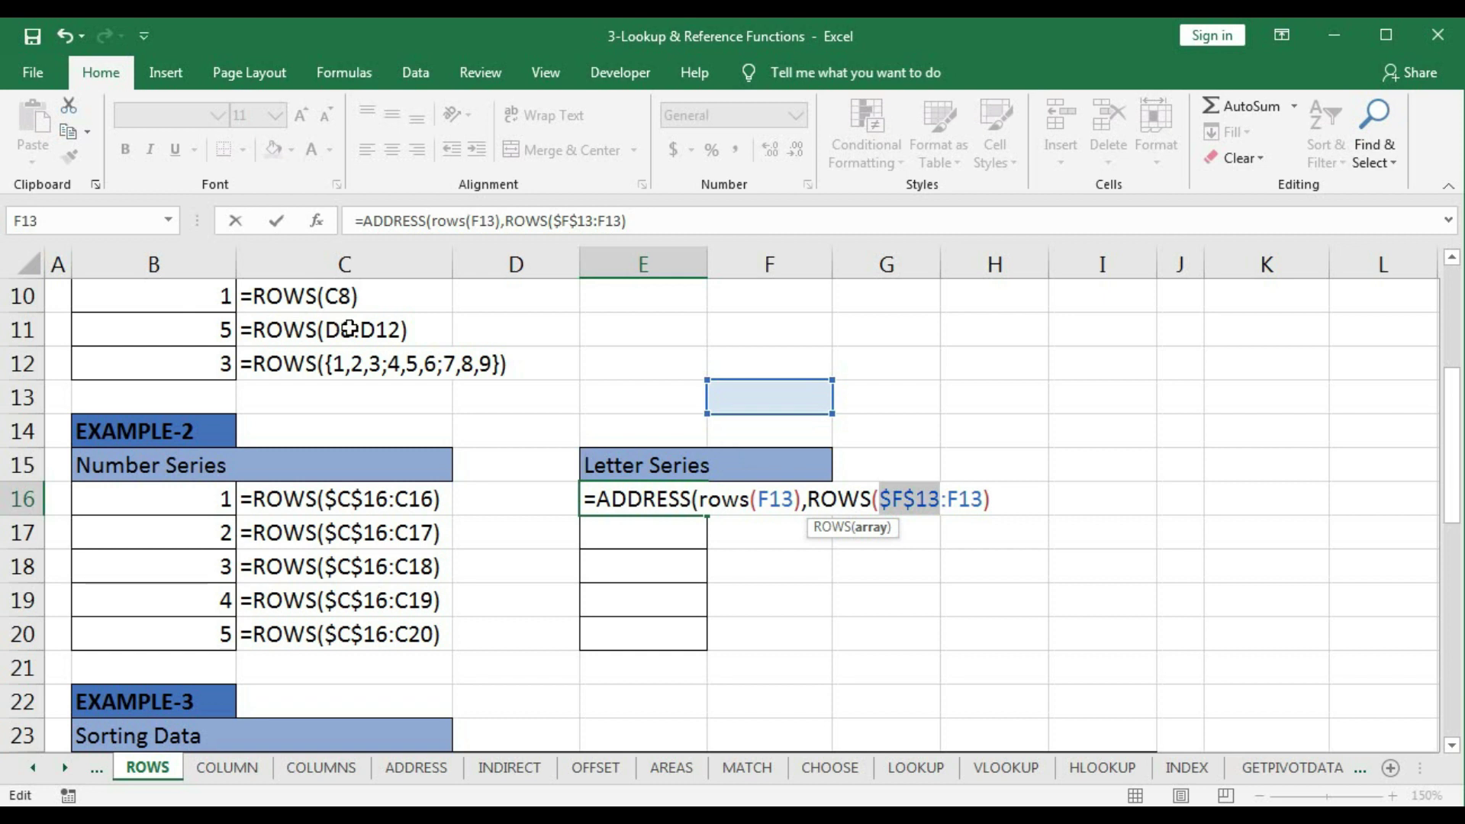
# Complete the ADDRESS formula in E16 with reference type 4 (Relative), and fill it down to E20
pyautogui.click(994, 500)
pyautogui.write(',')
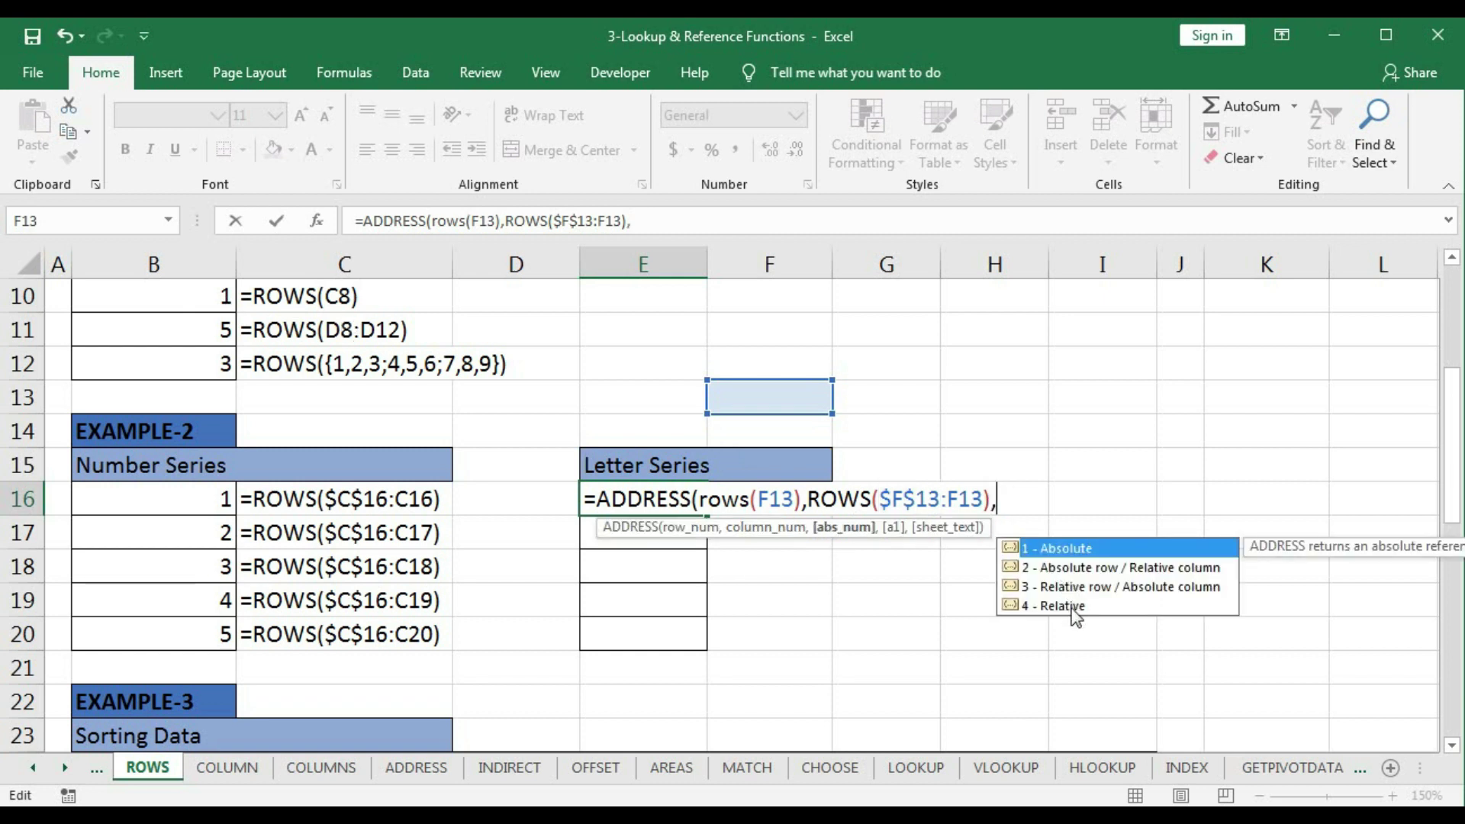
pyautogui.write('4)')
pyautogui.press('Return')
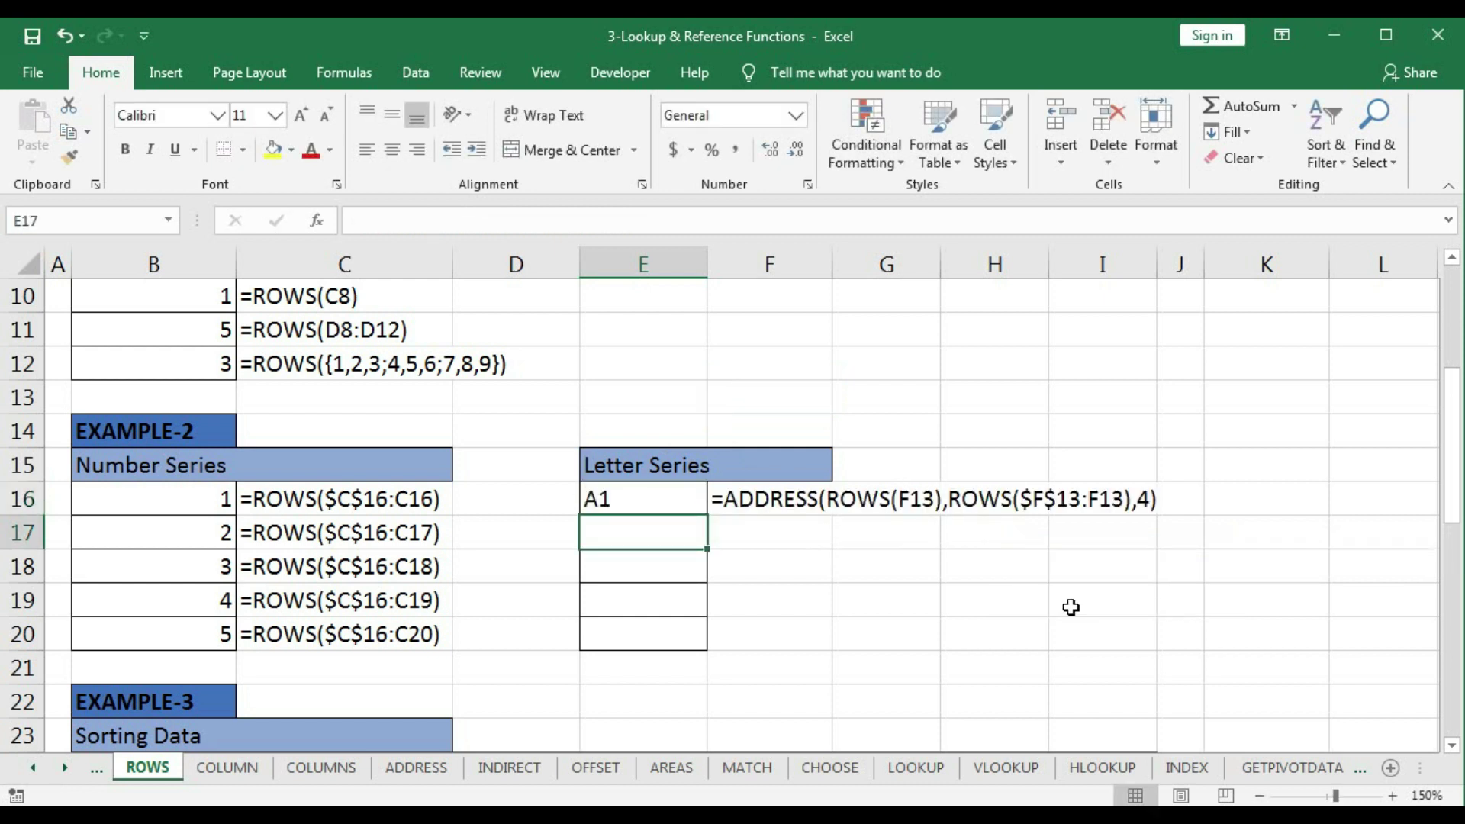
pyautogui.click(621, 500)
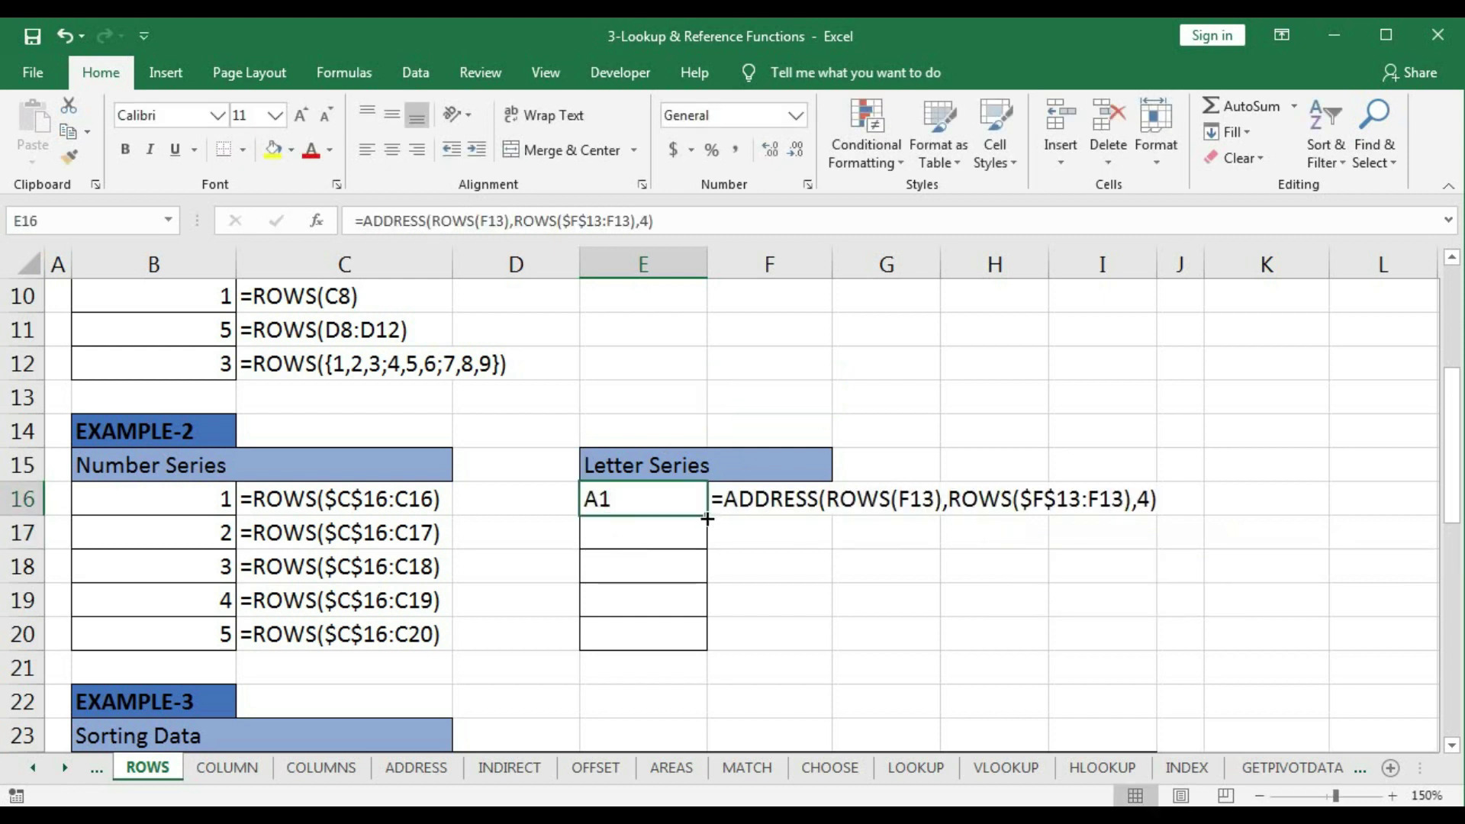
pyautogui.moveTo(708, 519); pyautogui.dragTo(696, 641)
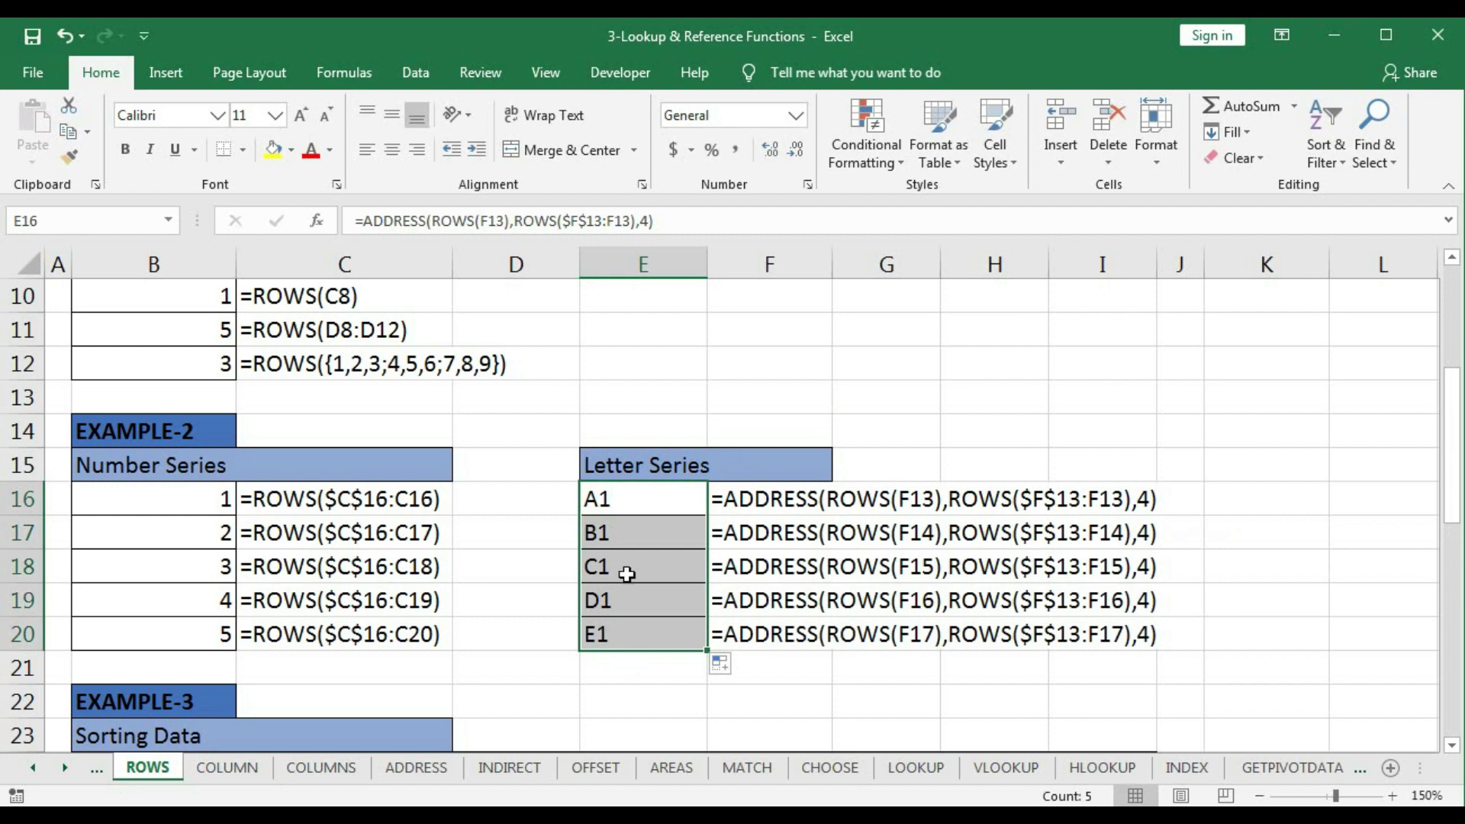
# Wrap the ADDRESS formula in E16 in a SUBSTITUTE function, using the ADDRESS result as its text argument
pyautogui.doubleClick(599, 500)
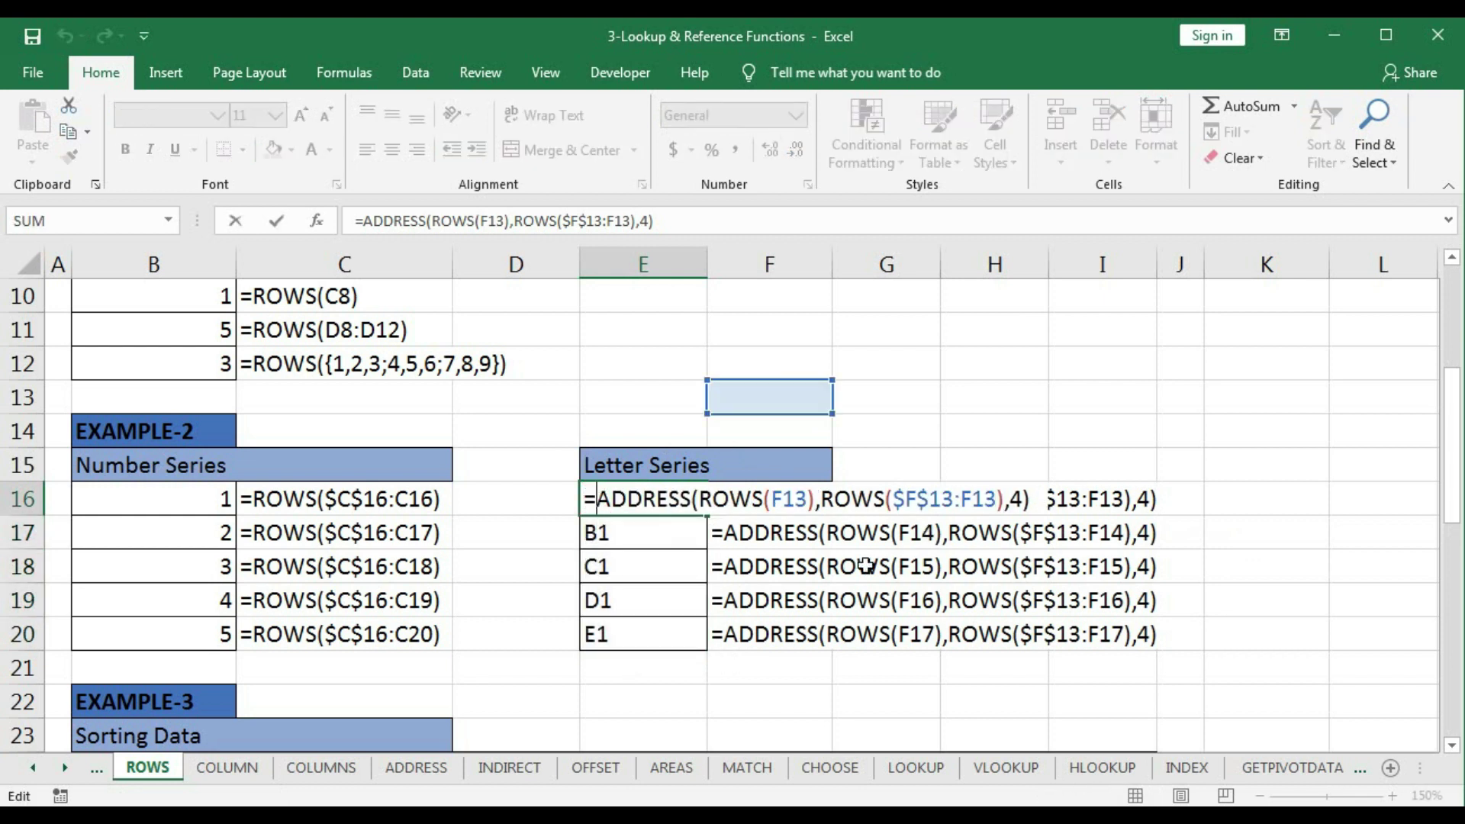
pyautogui.write('sub')
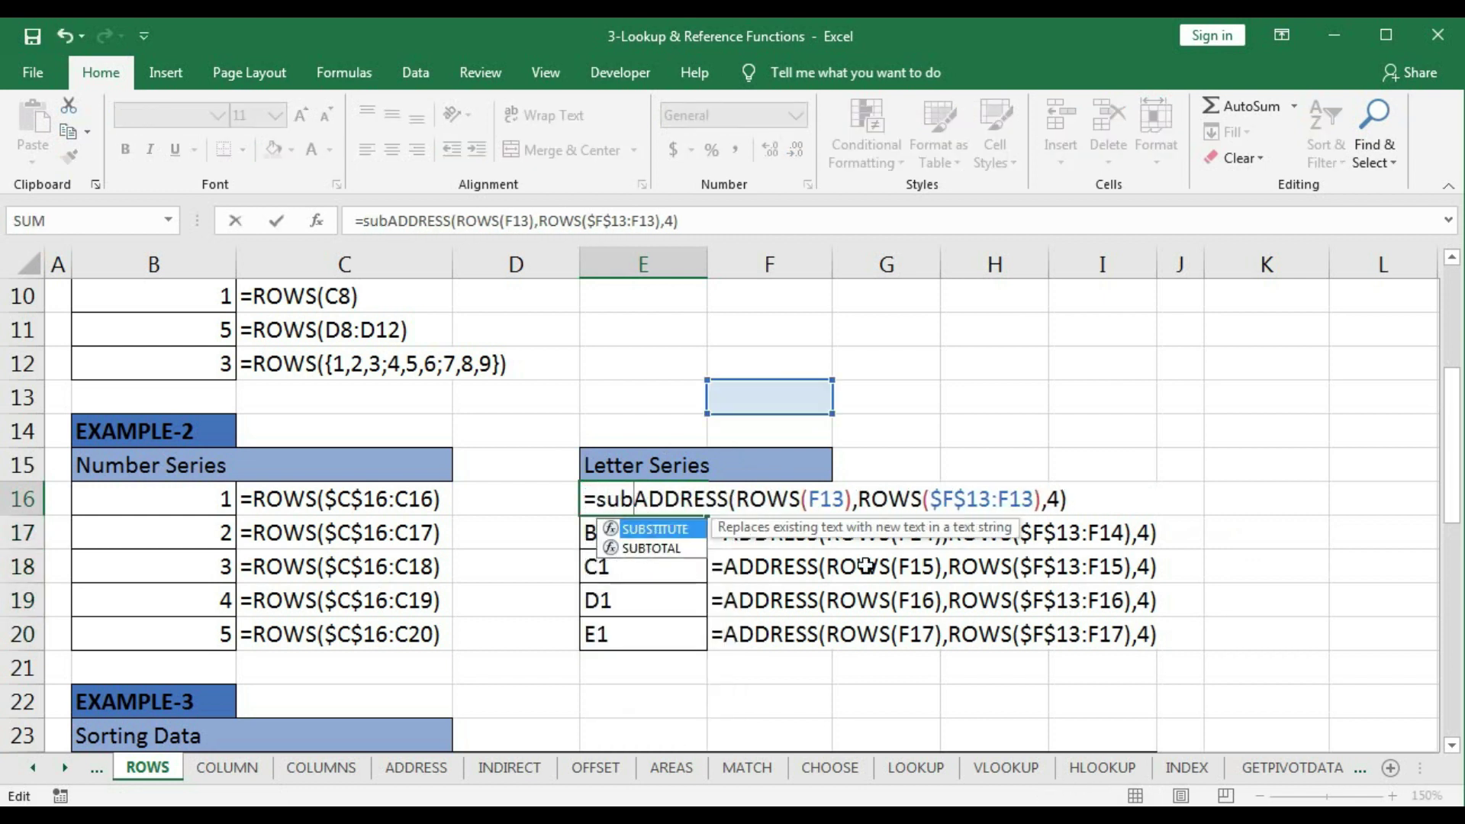
pyautogui.press('Tab')
pyautogui.click(691, 528)
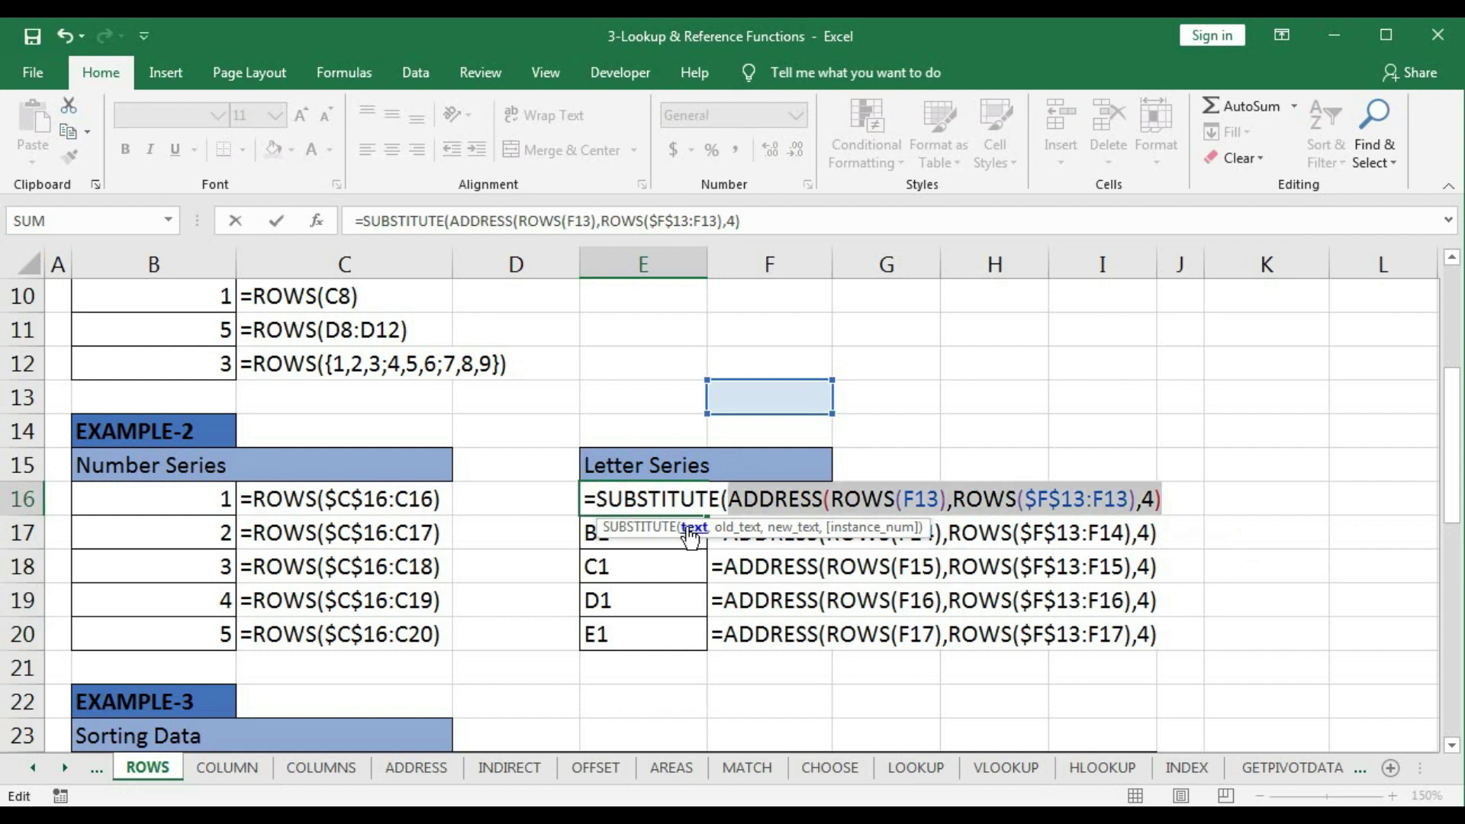
pyautogui.click(1184, 499)
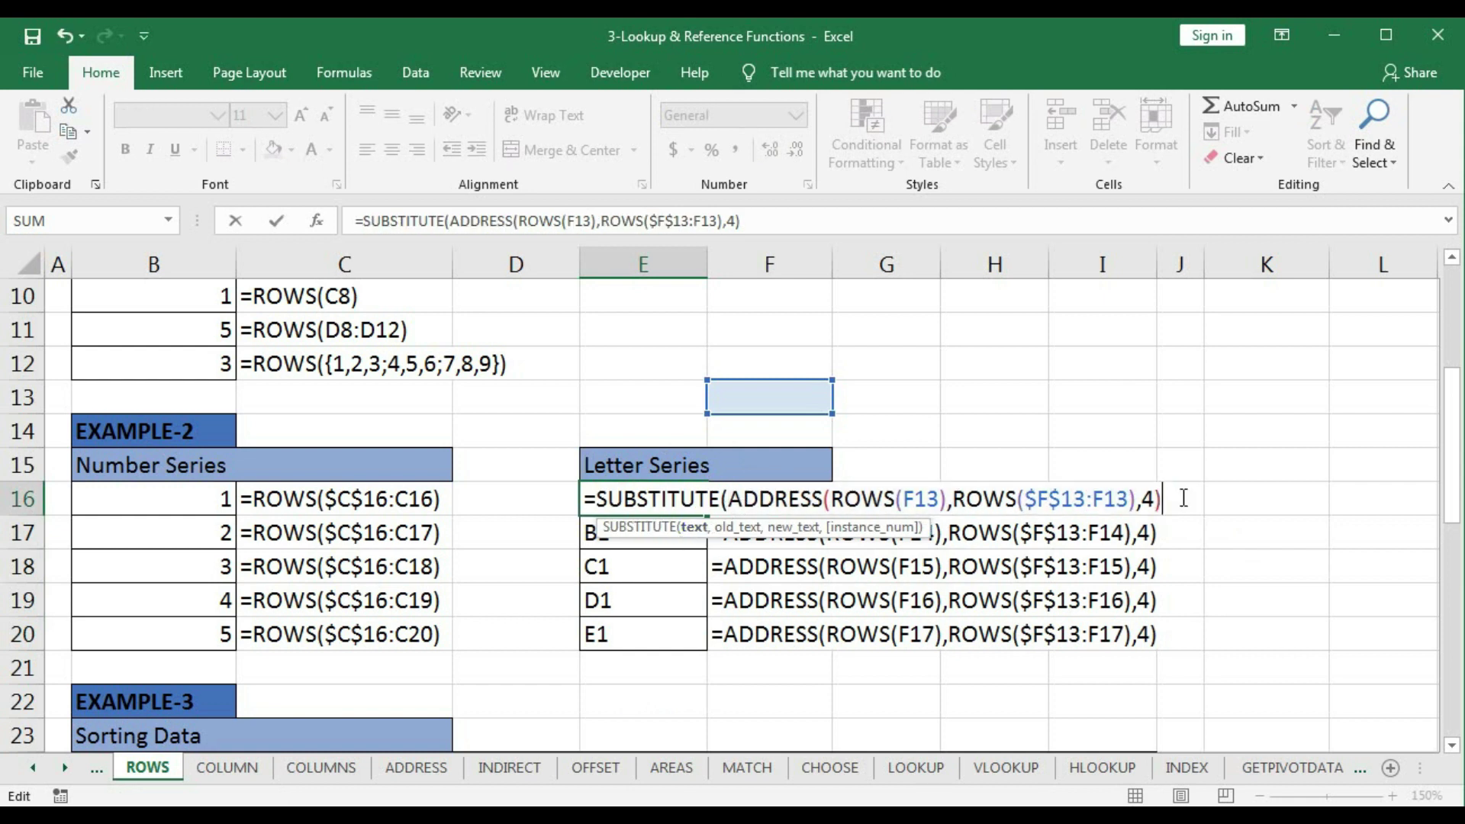
# Complete the SUBSTITUTE formula in E16 with old text 1 and new text "", and fill it down to E20
pyautogui.write(',1,""')
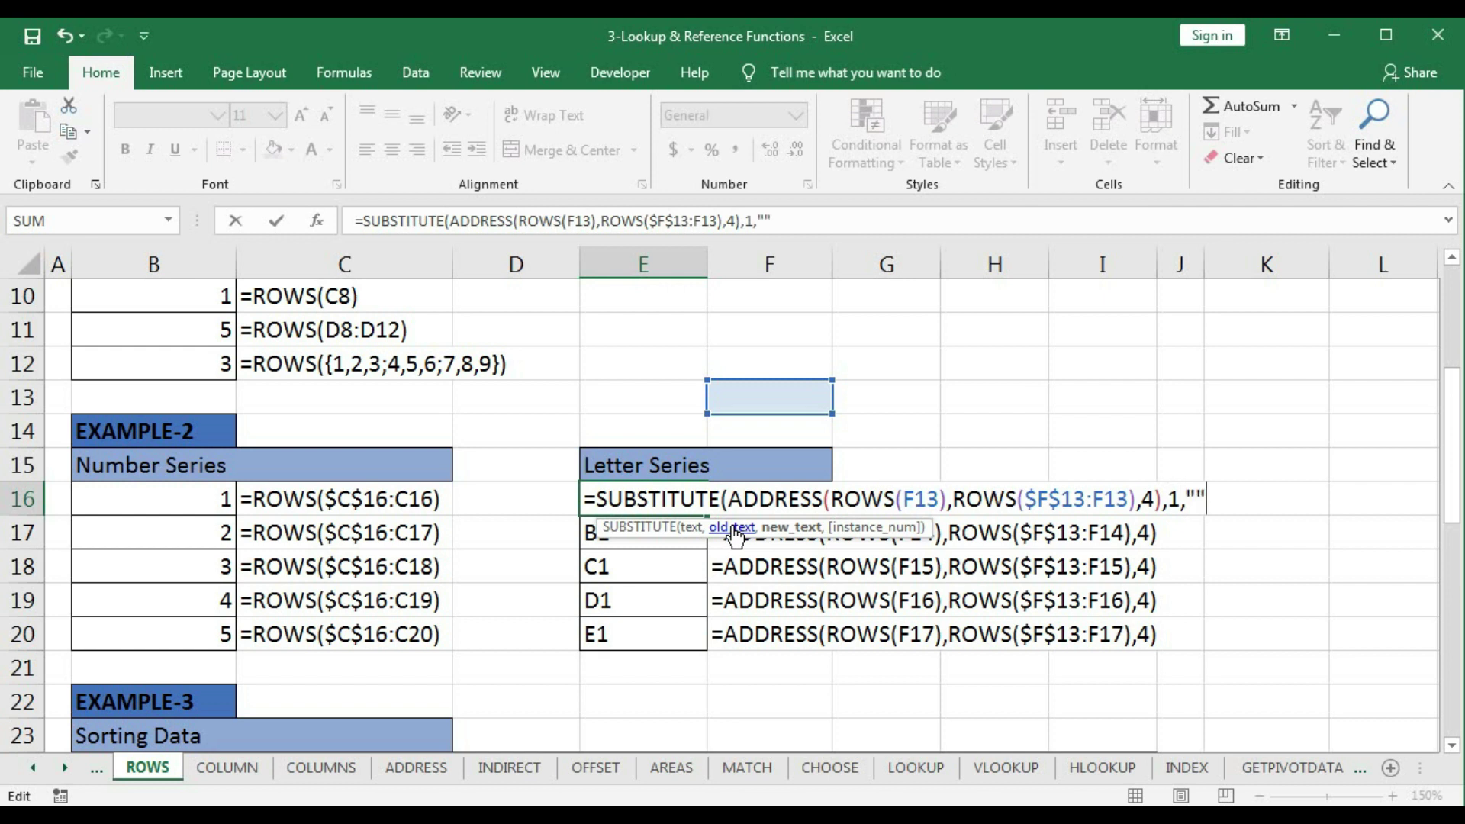
pyautogui.write(')')
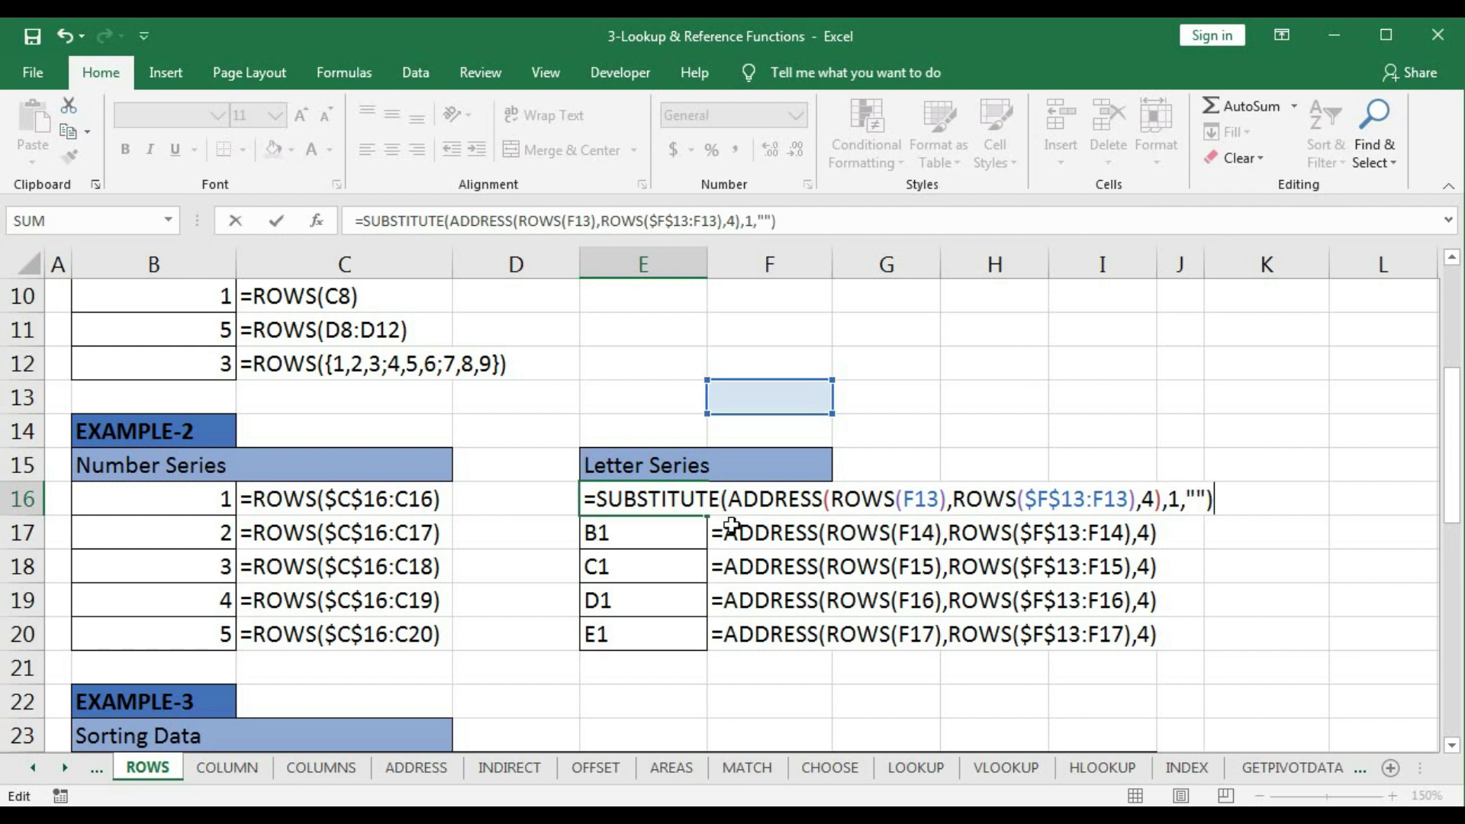
pyautogui.press('Return')
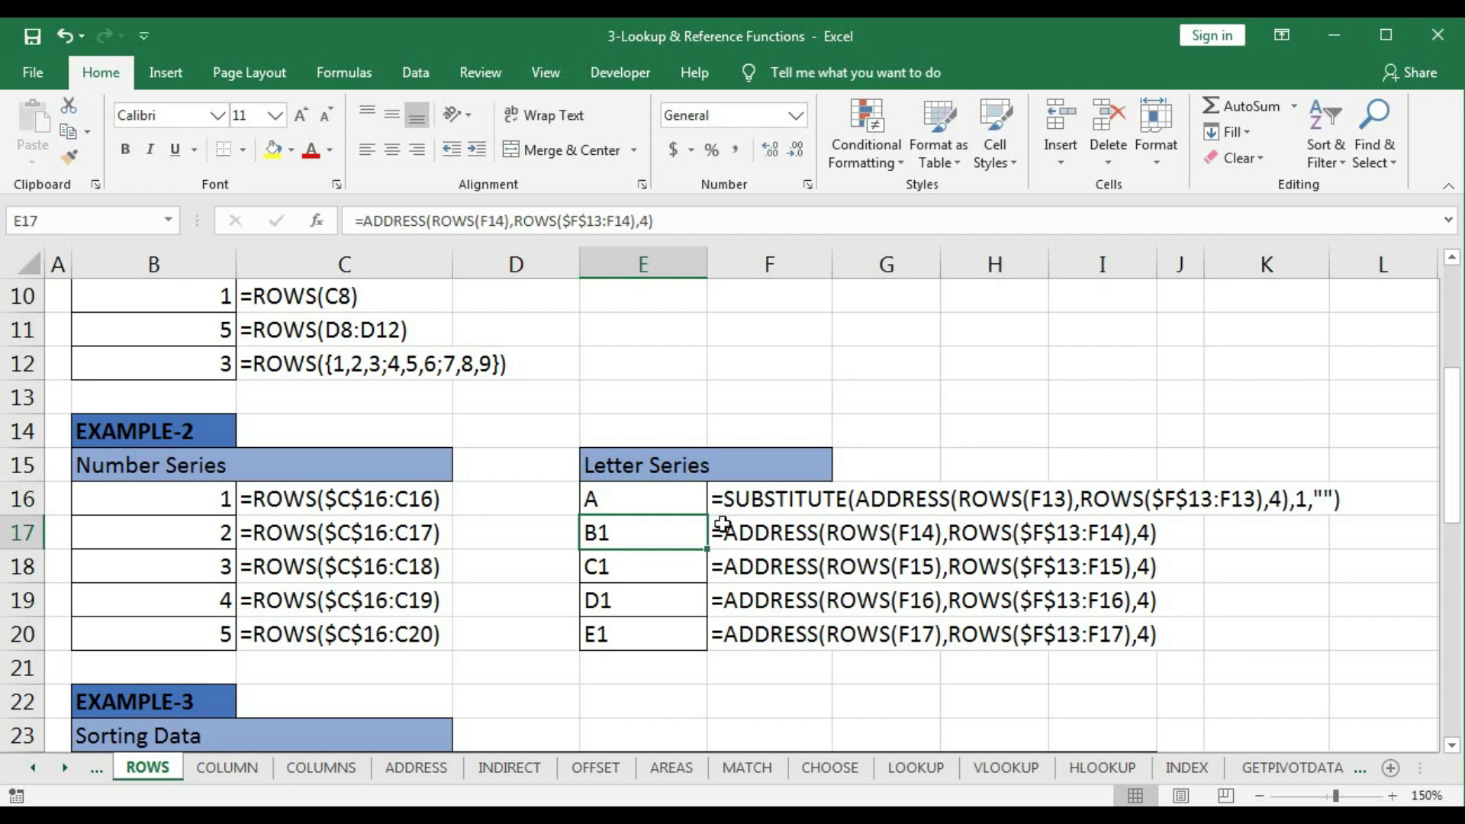
pyautogui.click(638, 502)
pyautogui.moveTo(709, 517); pyautogui.dragTo(696, 635)
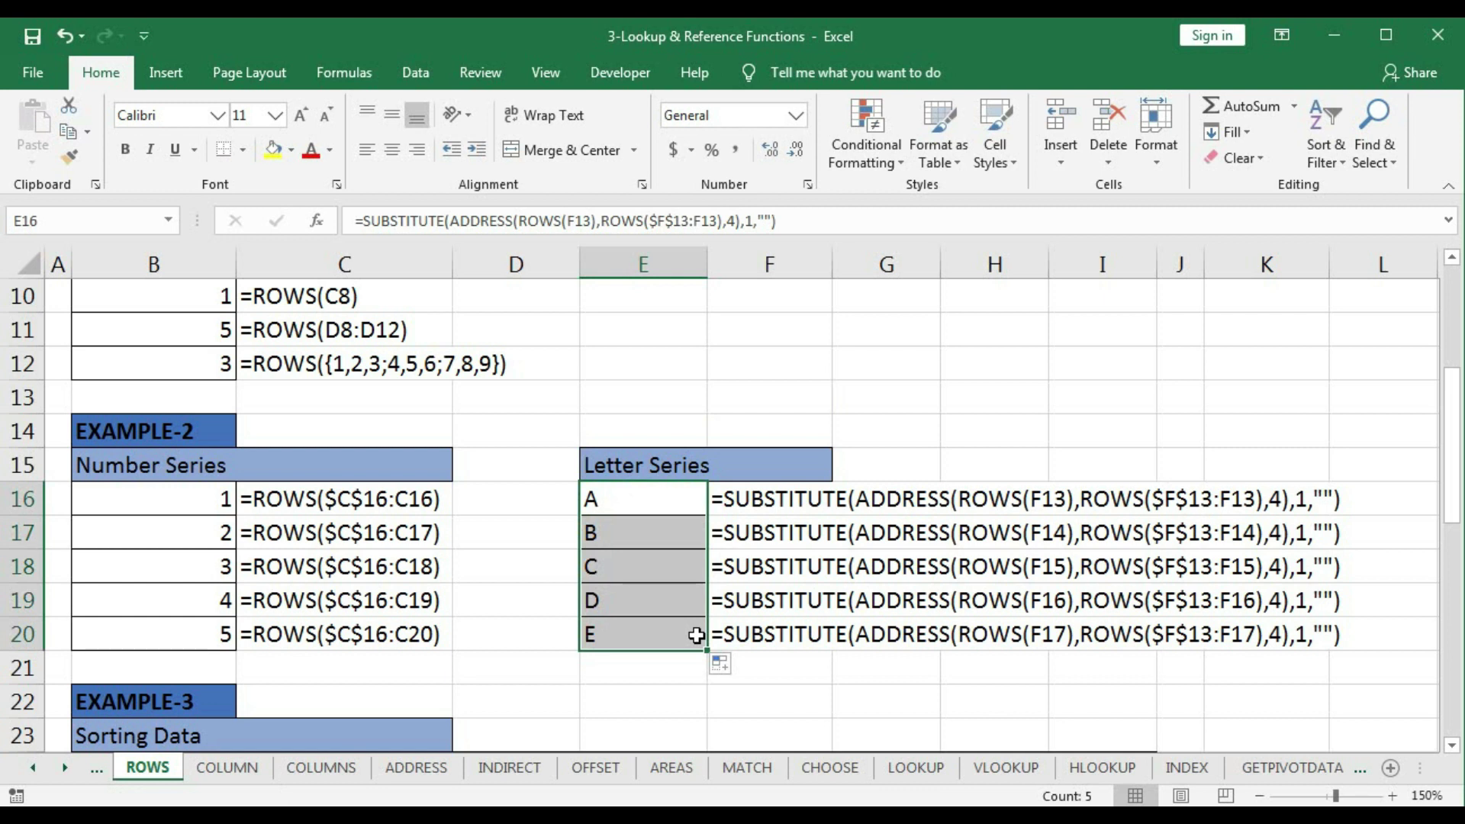
# Try extending the letter series by one row to E21, and undo that fill
pyautogui.moveTo(709, 651); pyautogui.dragTo(694, 668)
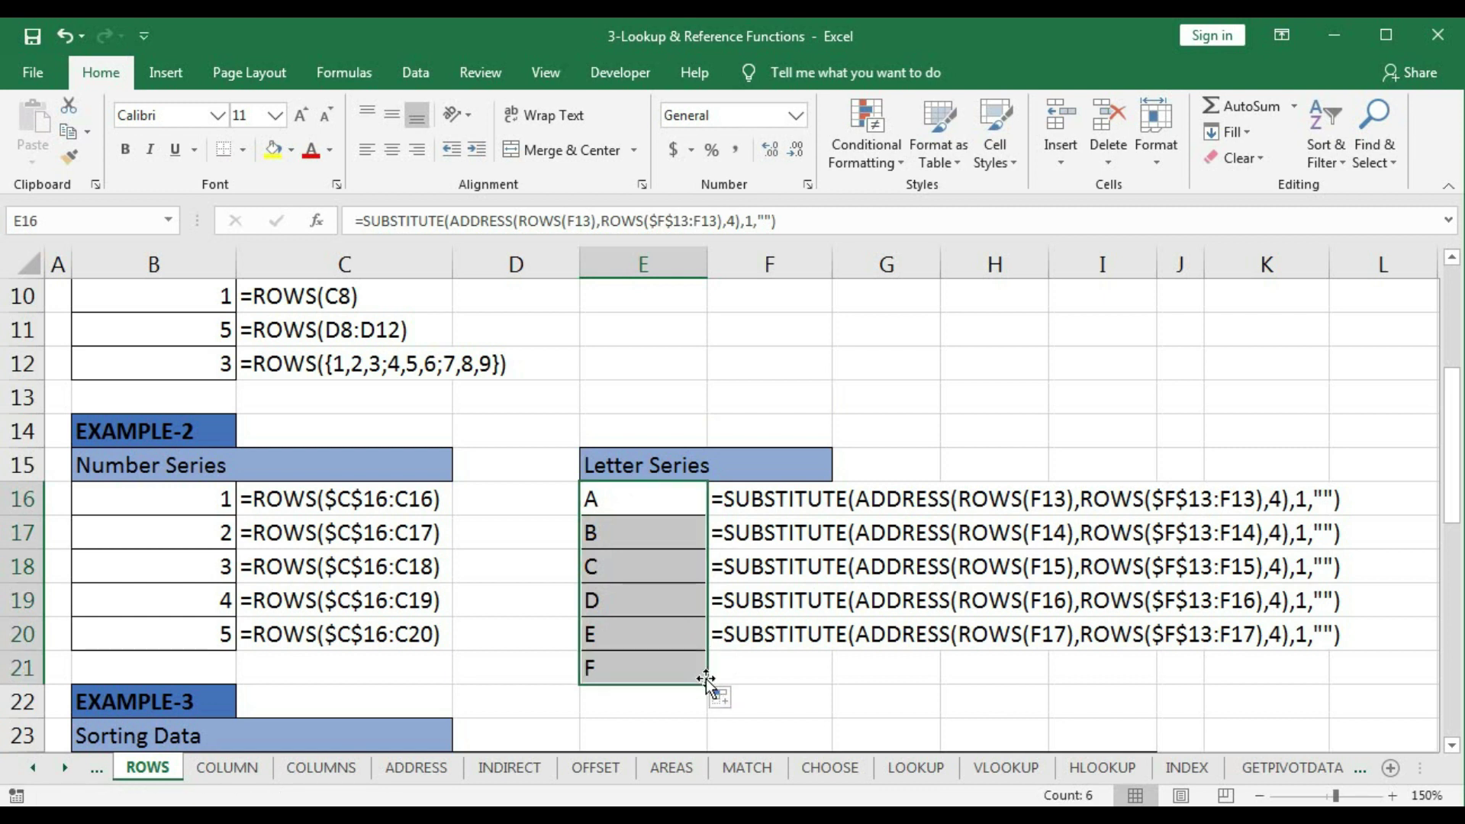
pyautogui.hotkey('ctrl', 'z')
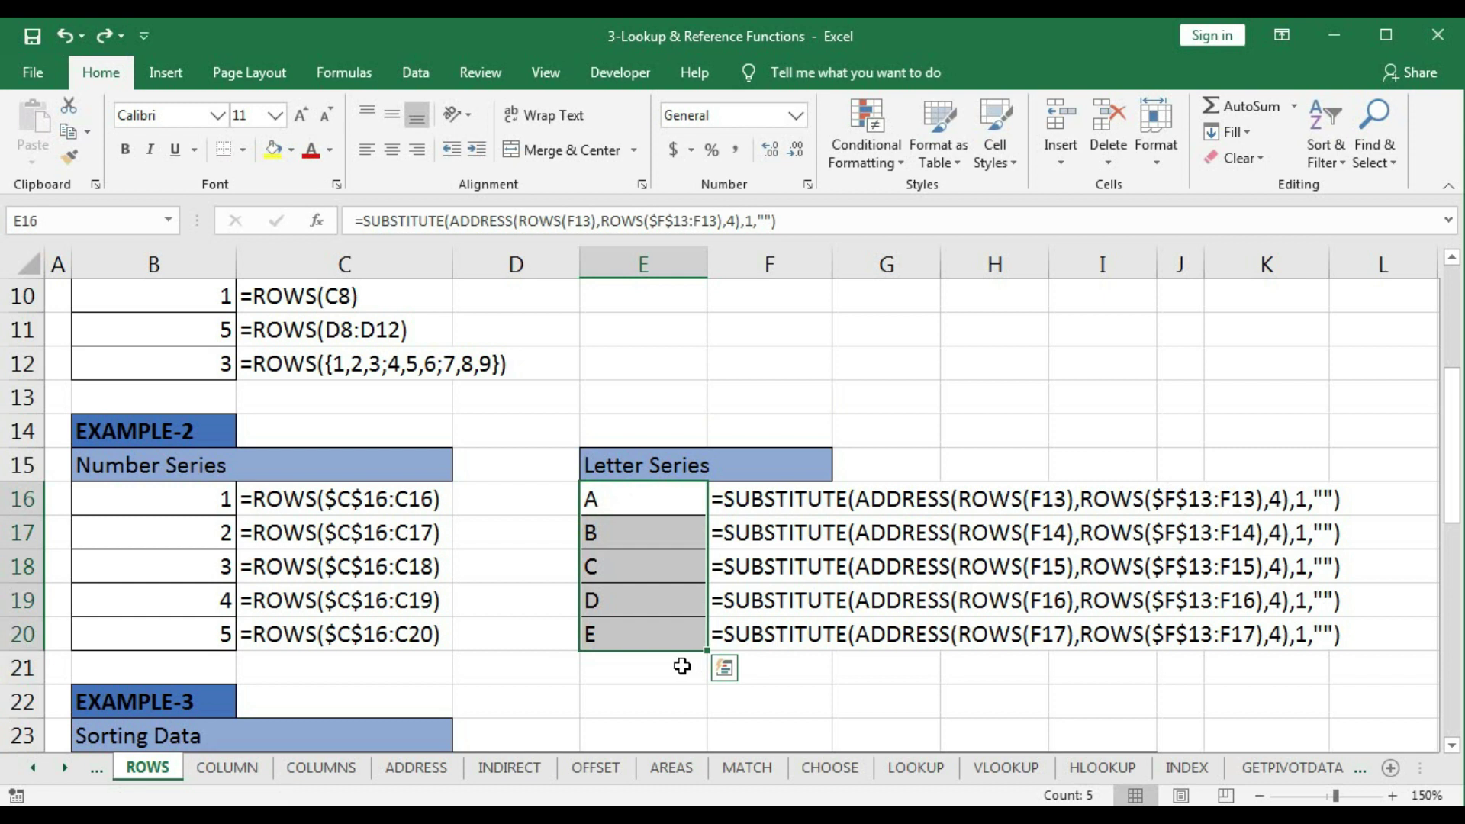
pyautogui.click(657, 611)
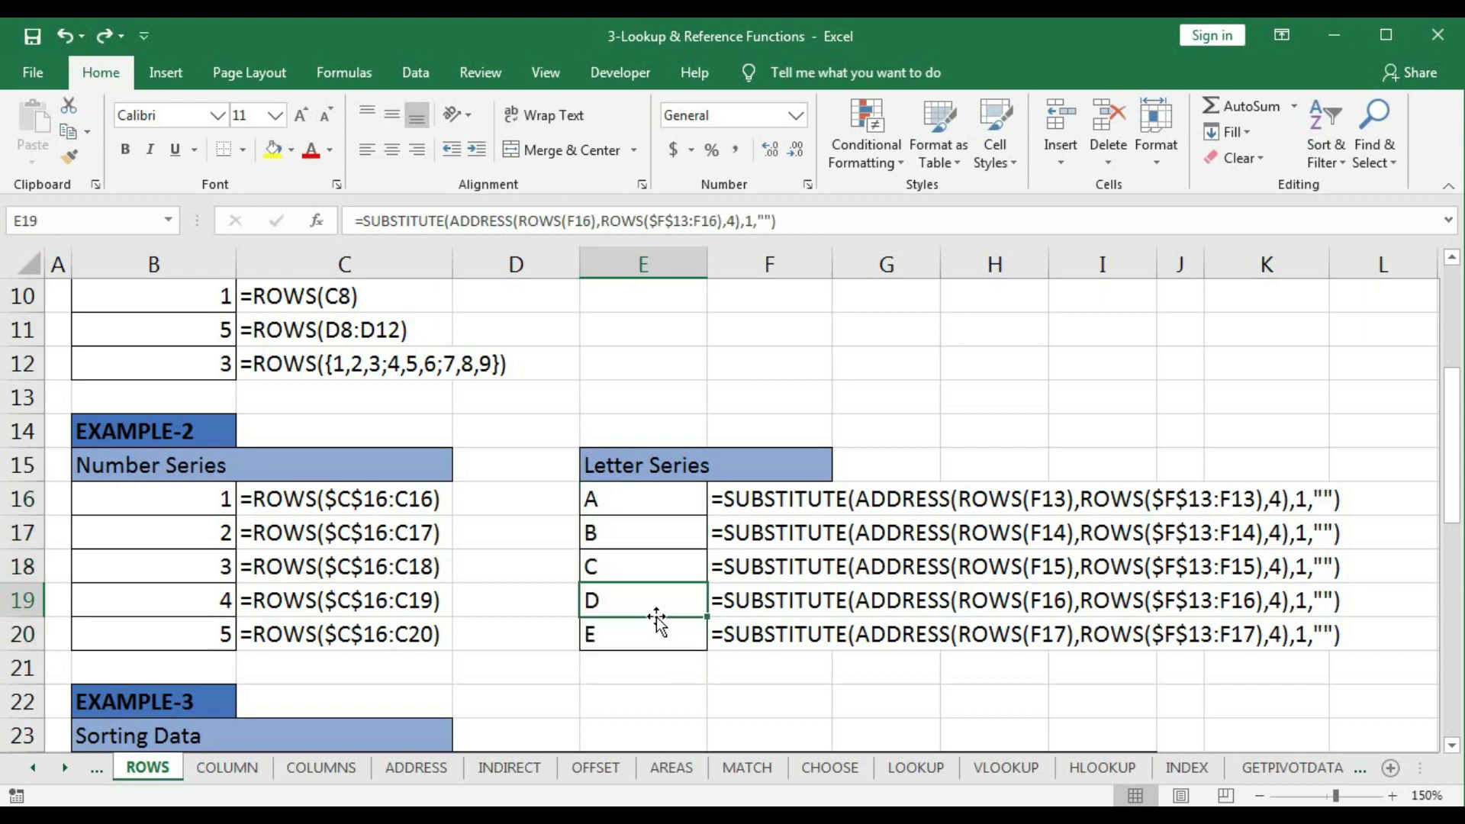
# Start a SMALL formula in D25, the first Ascending cell of Example-3, with the absolute array $C$25:$C$29
pyautogui.scroll(-4, 664, 586)
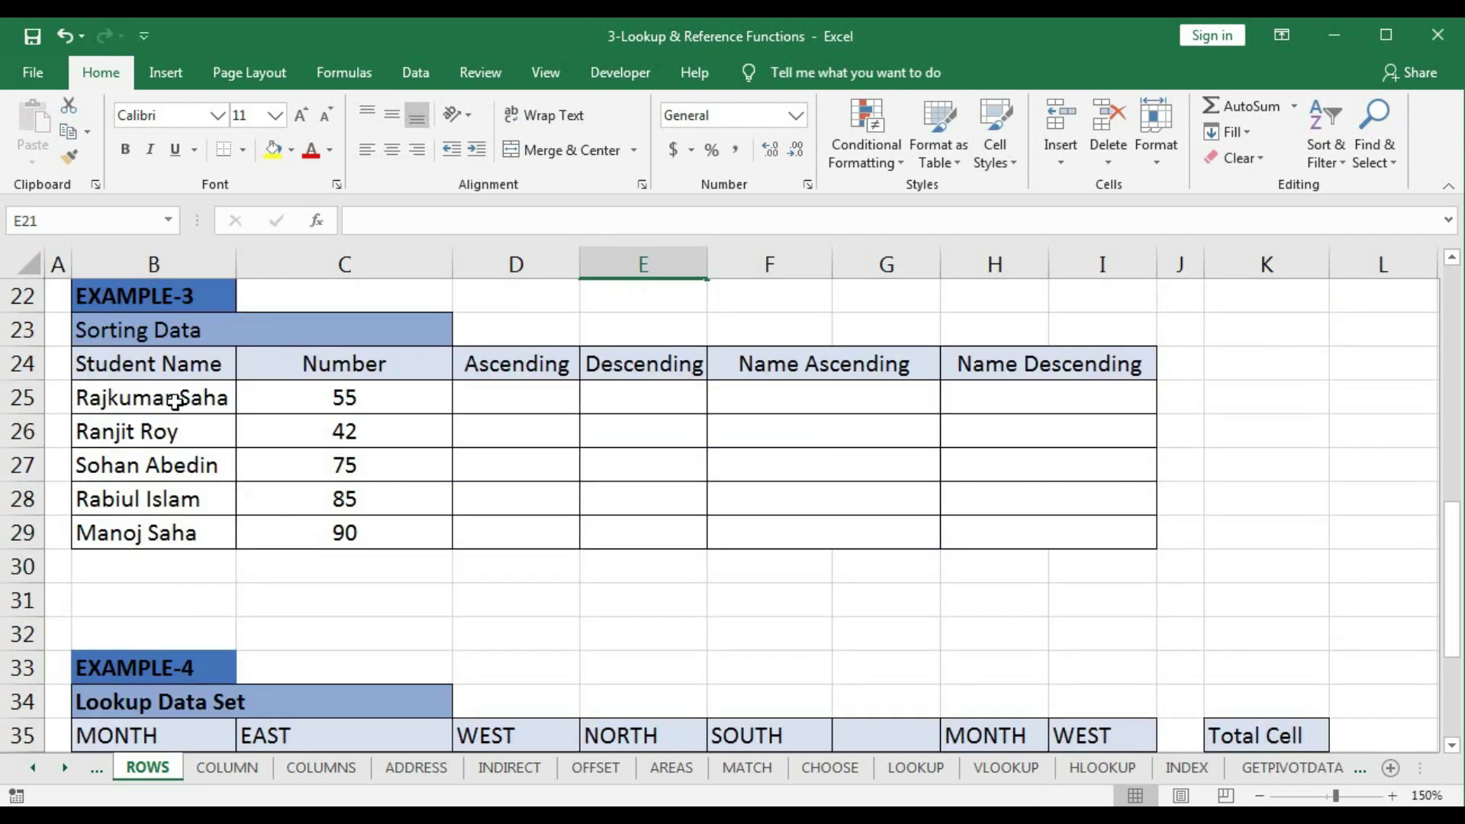
pyautogui.moveTo(149, 371); pyautogui.dragTo(139, 526)
pyautogui.moveTo(303, 397); pyautogui.dragTo(303, 531)
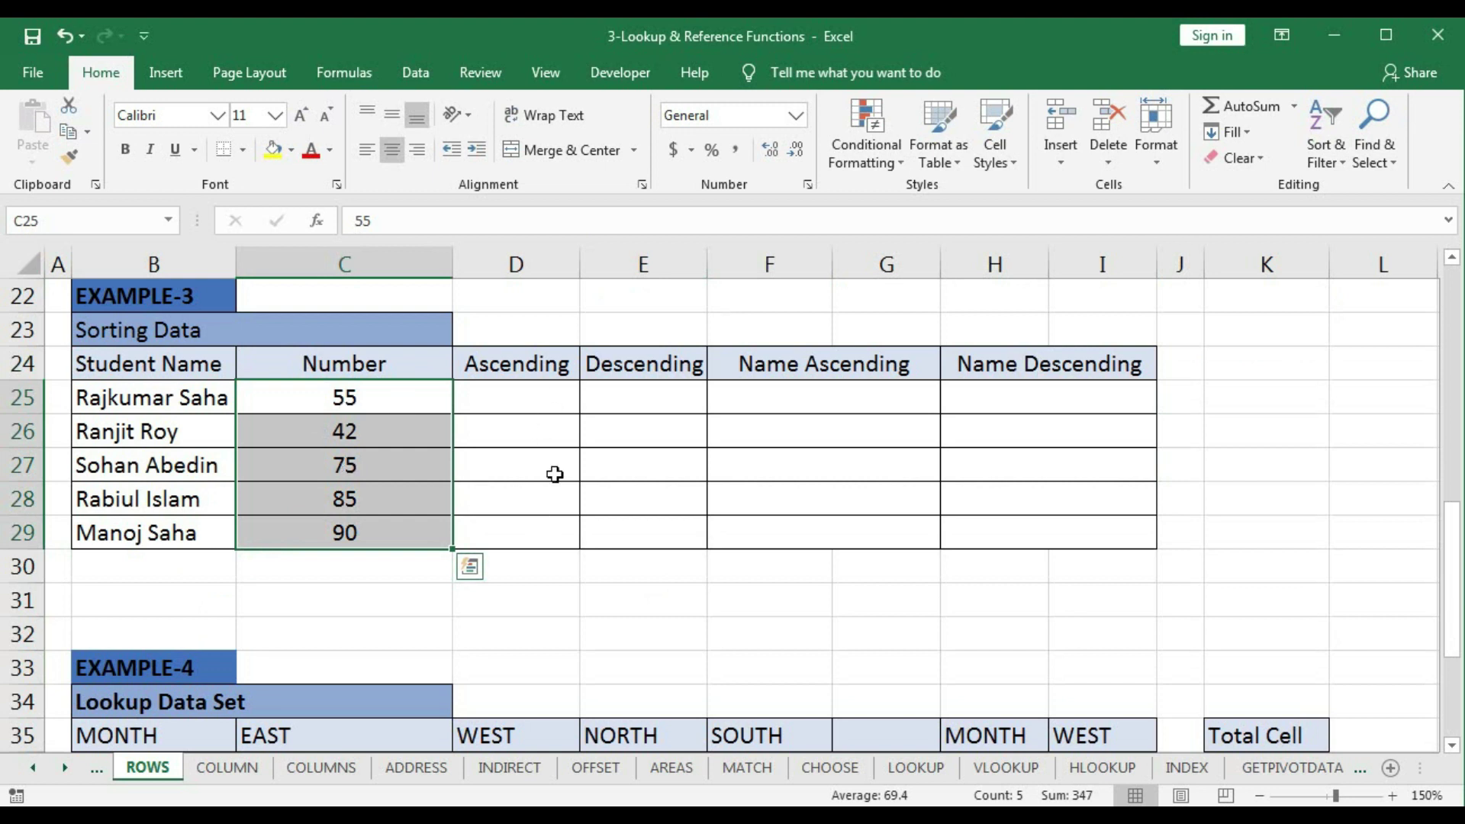
pyautogui.press('Right')
pyautogui.write('=')
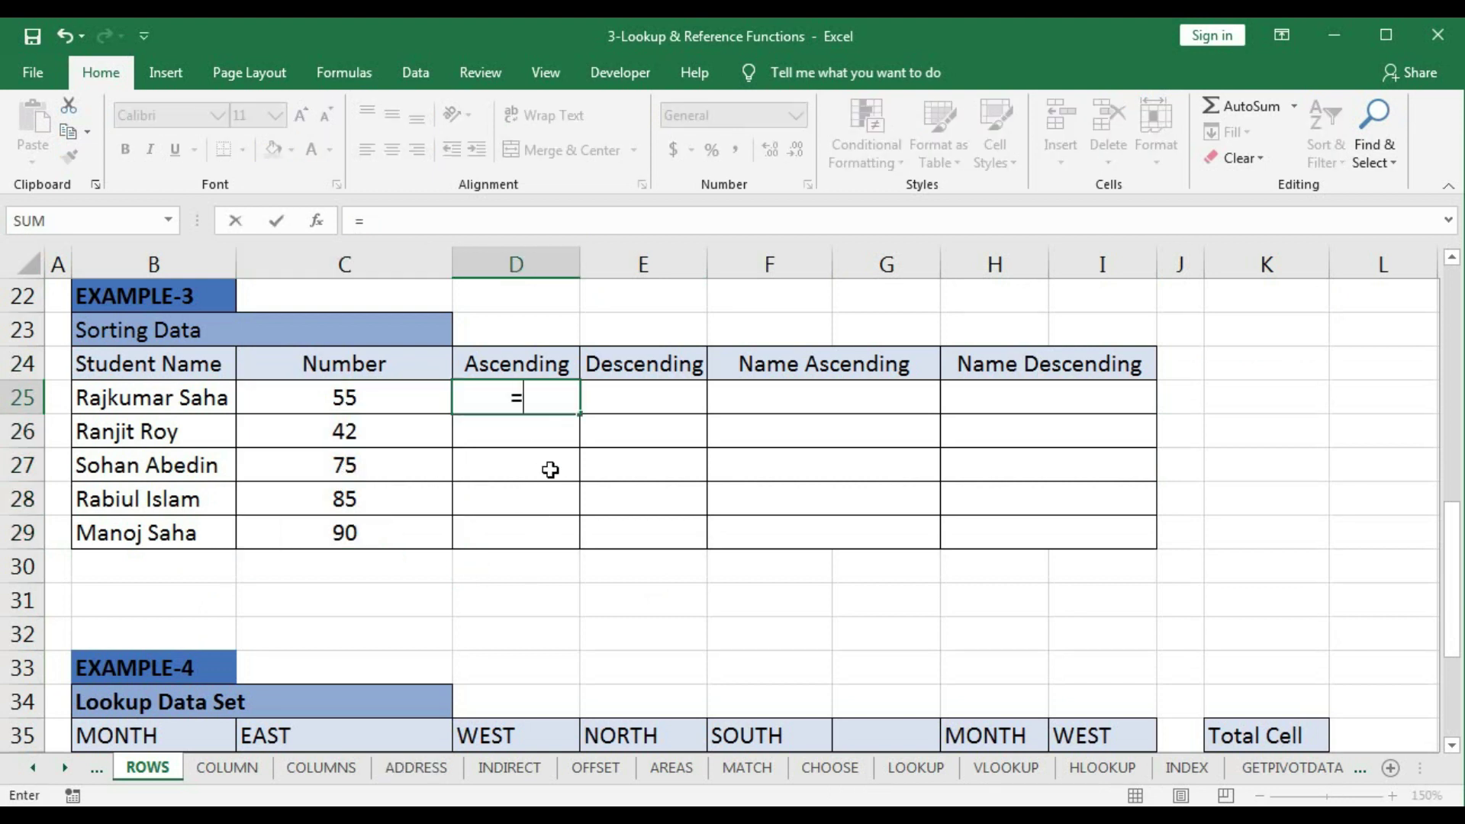
pyautogui.write('sma')
pyautogui.press('Tab')
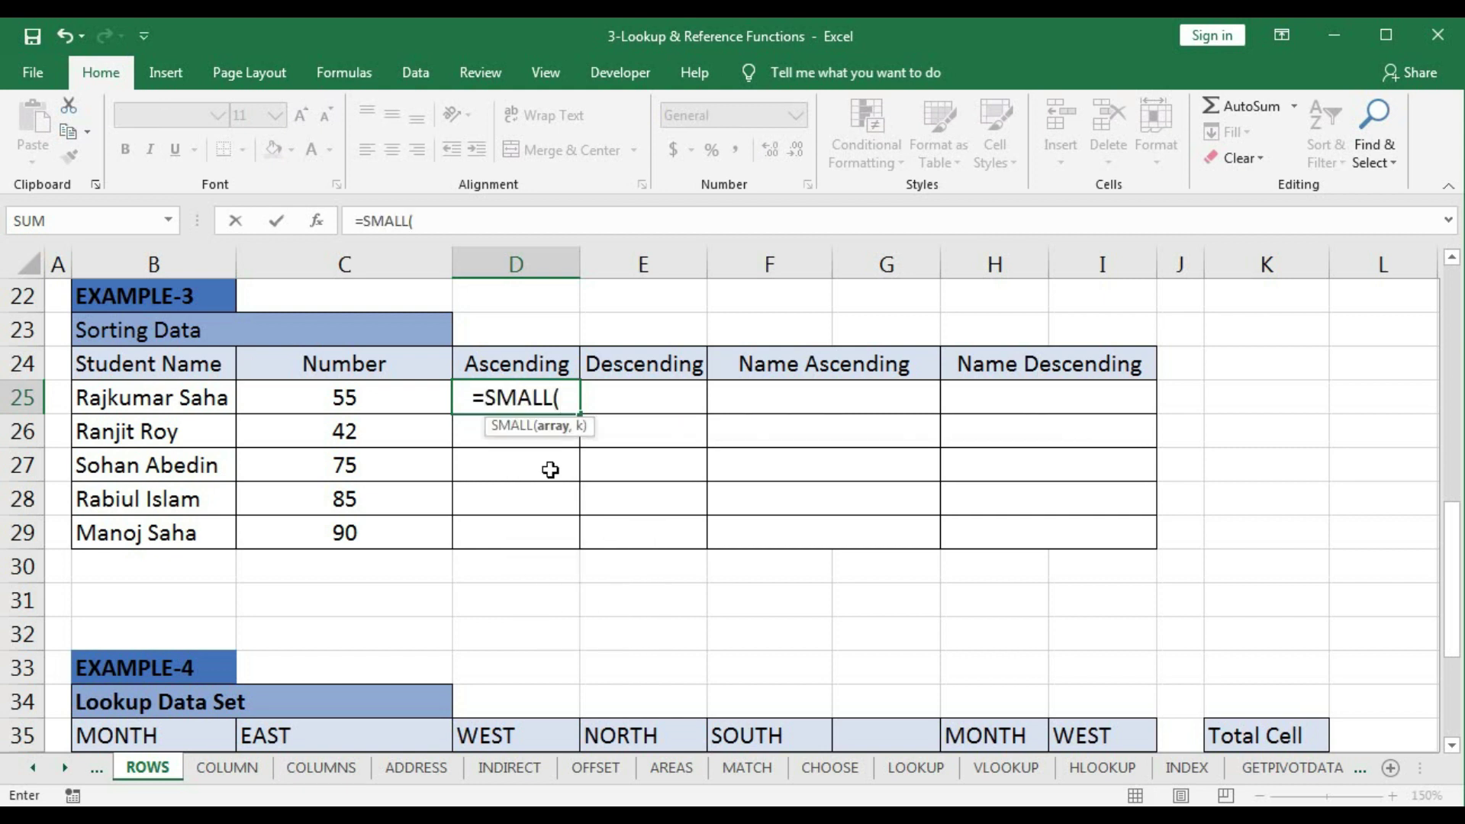
pyautogui.click(380, 406)
pyautogui.moveTo(380, 406); pyautogui.dragTo(371, 522)
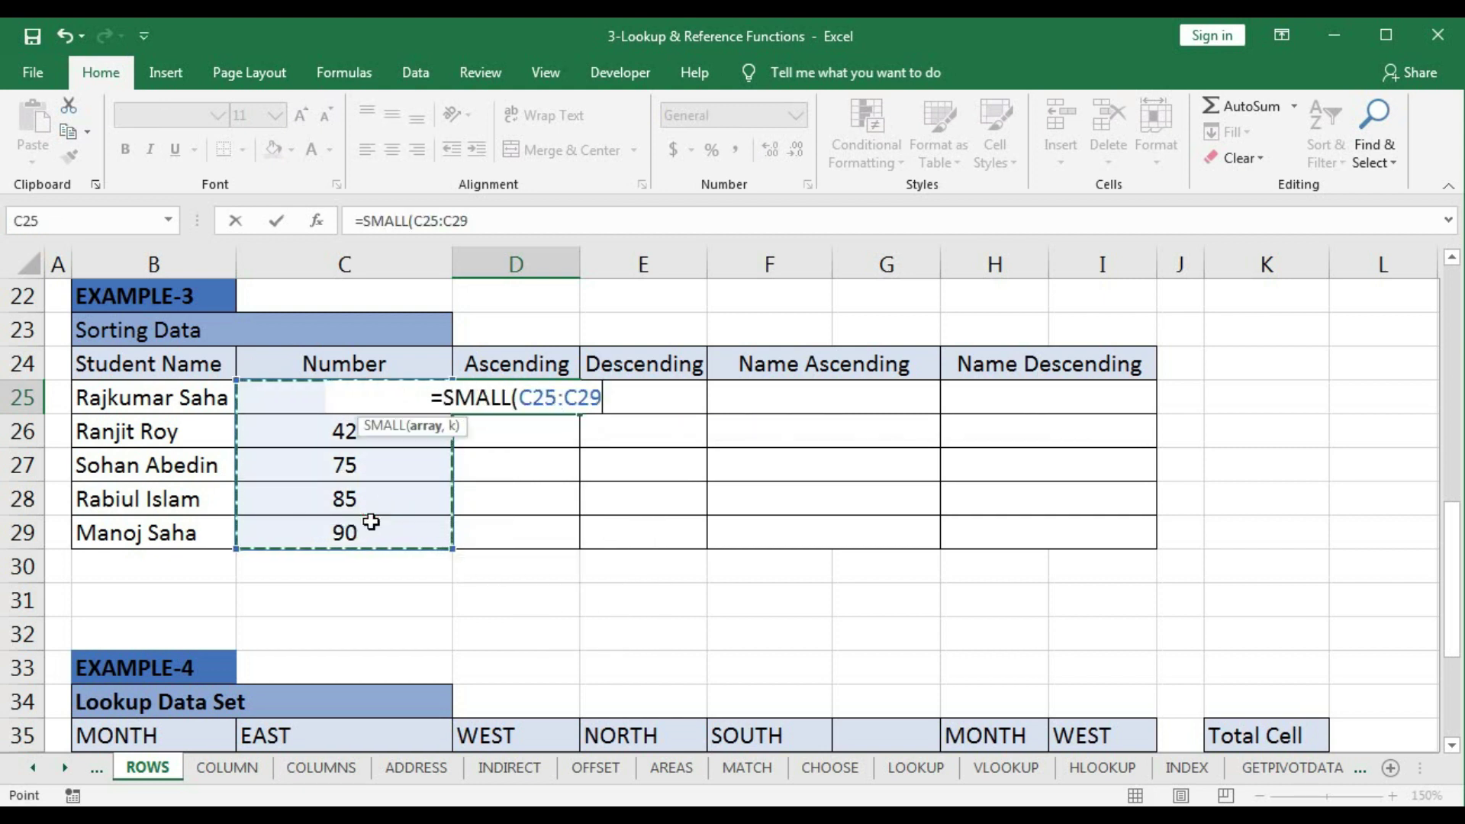
pyautogui.press('F4')
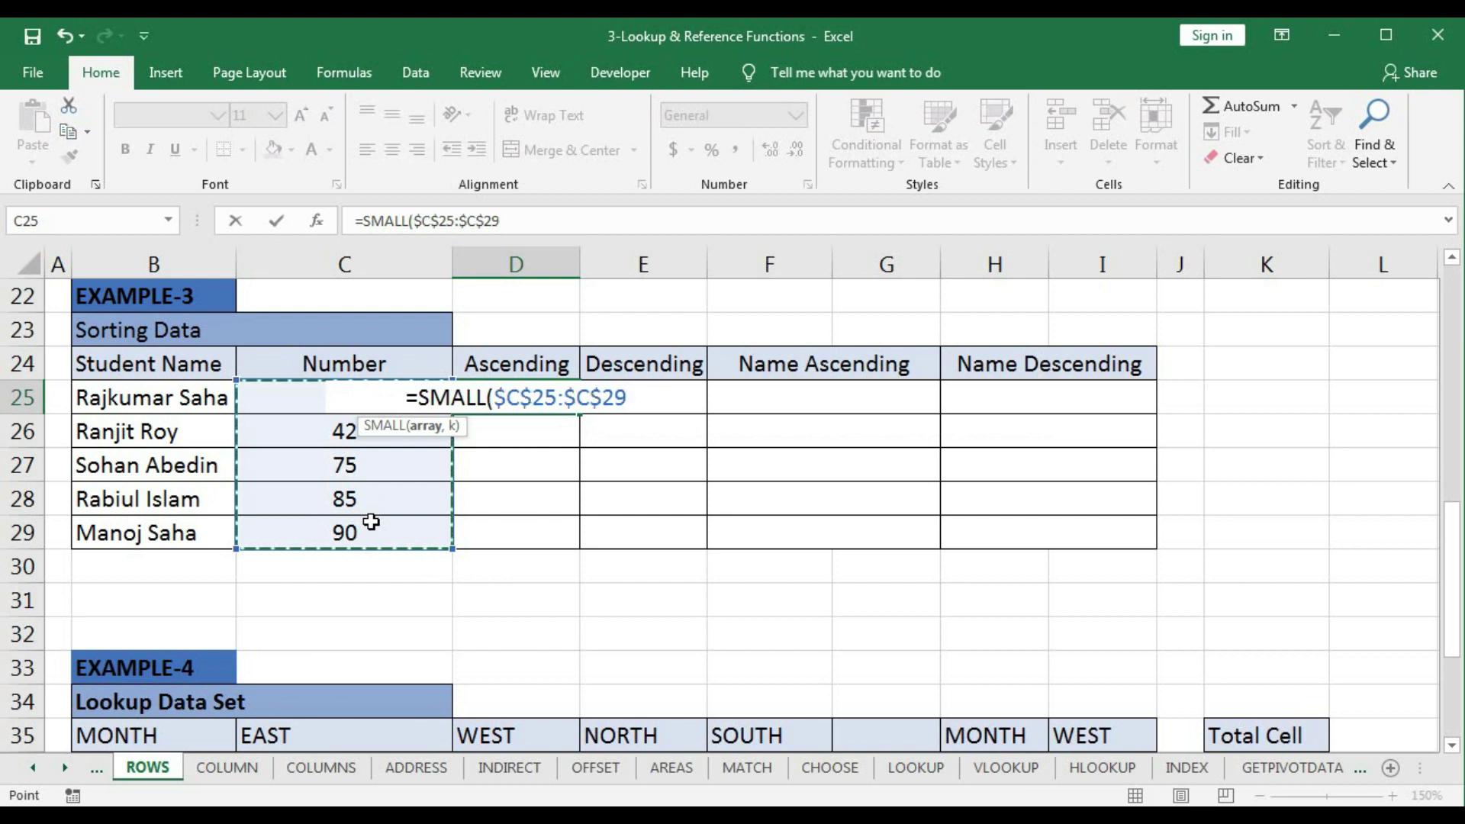
# Complete the SMALL formula in D25 with k set to 1, and fill it down to D29
pyautogui.write(',')
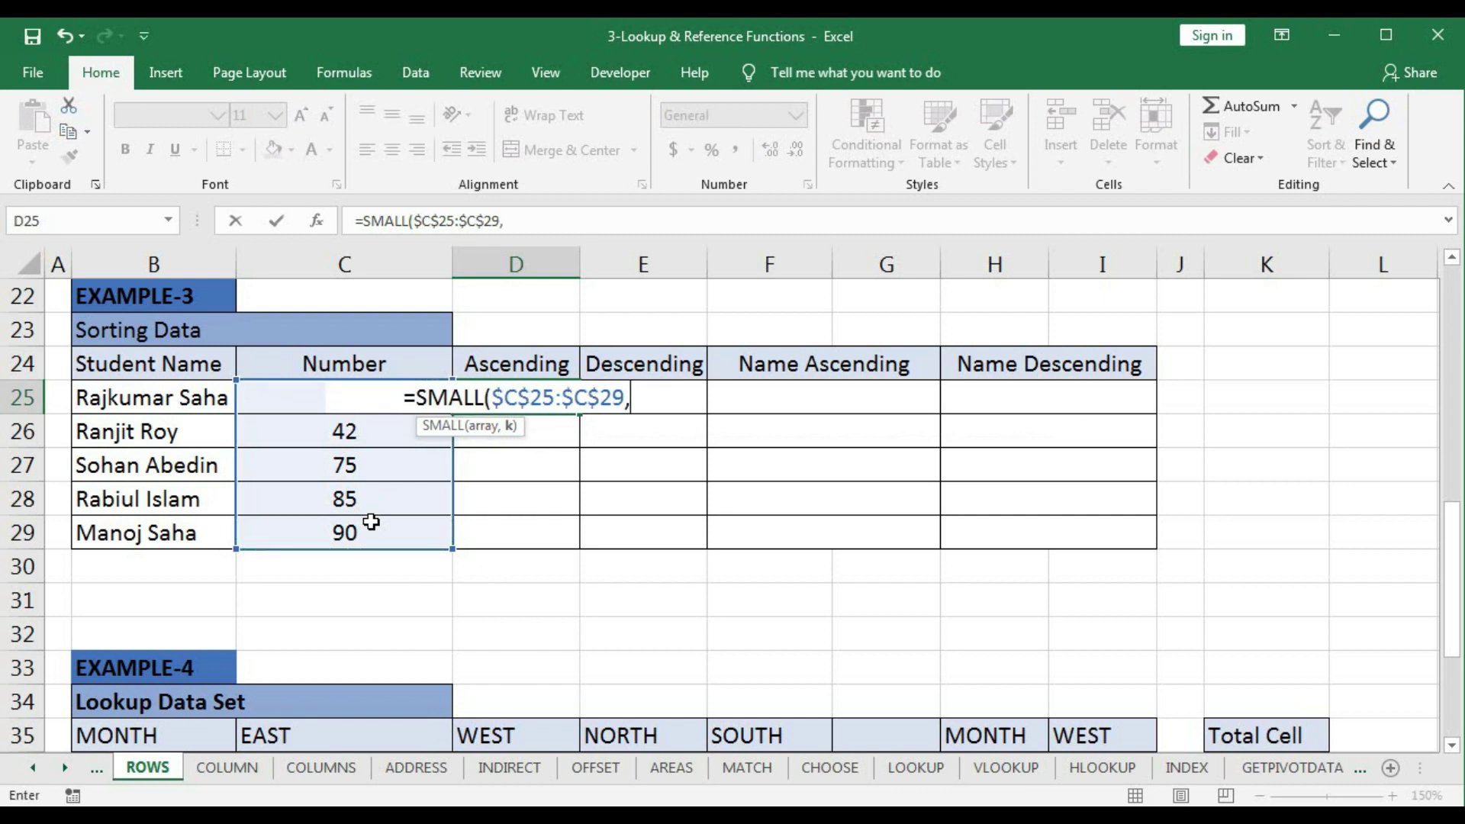
pyautogui.write('1')
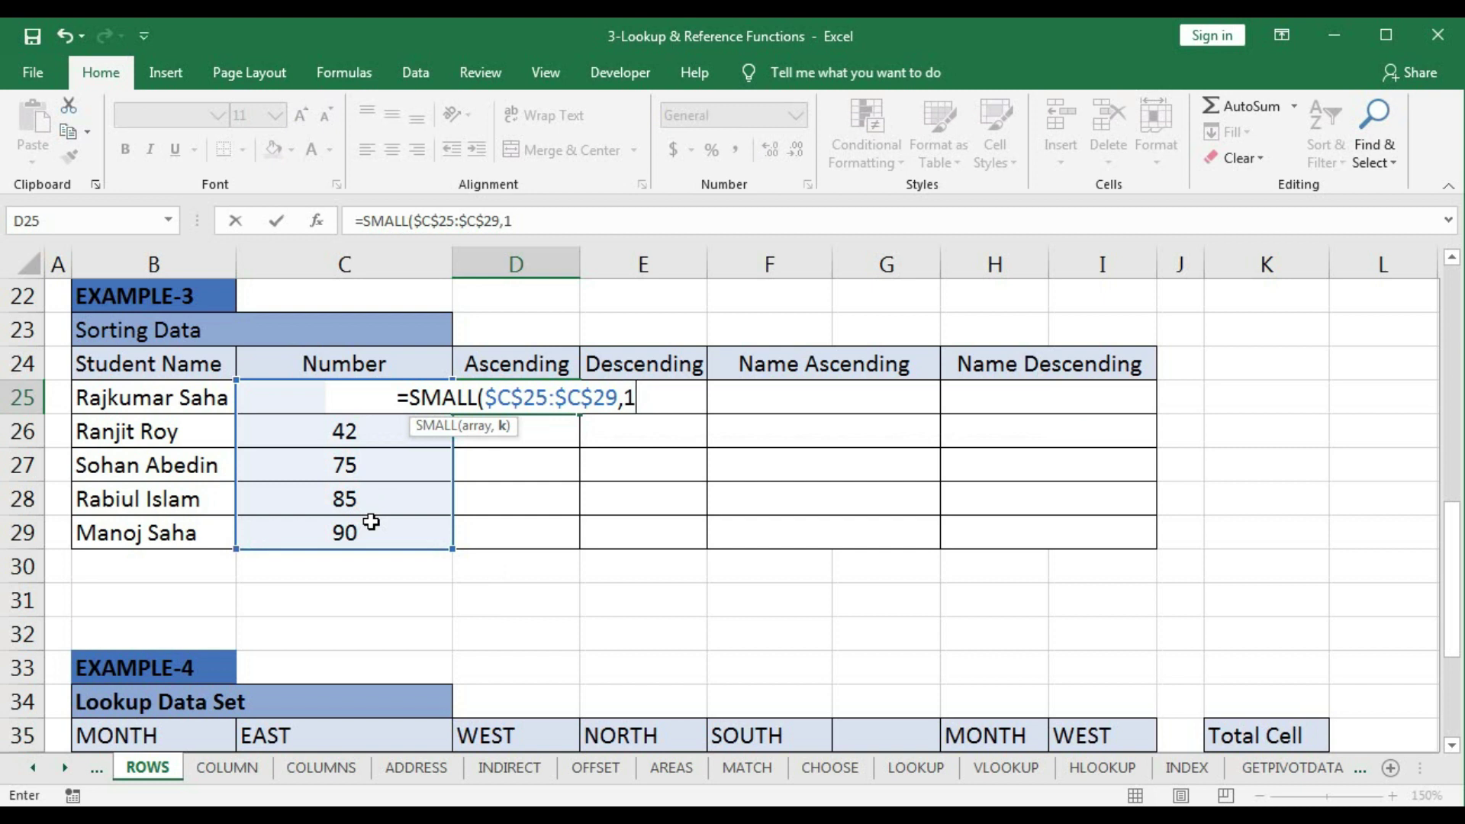
pyautogui.write(')')
pyautogui.press('Return')
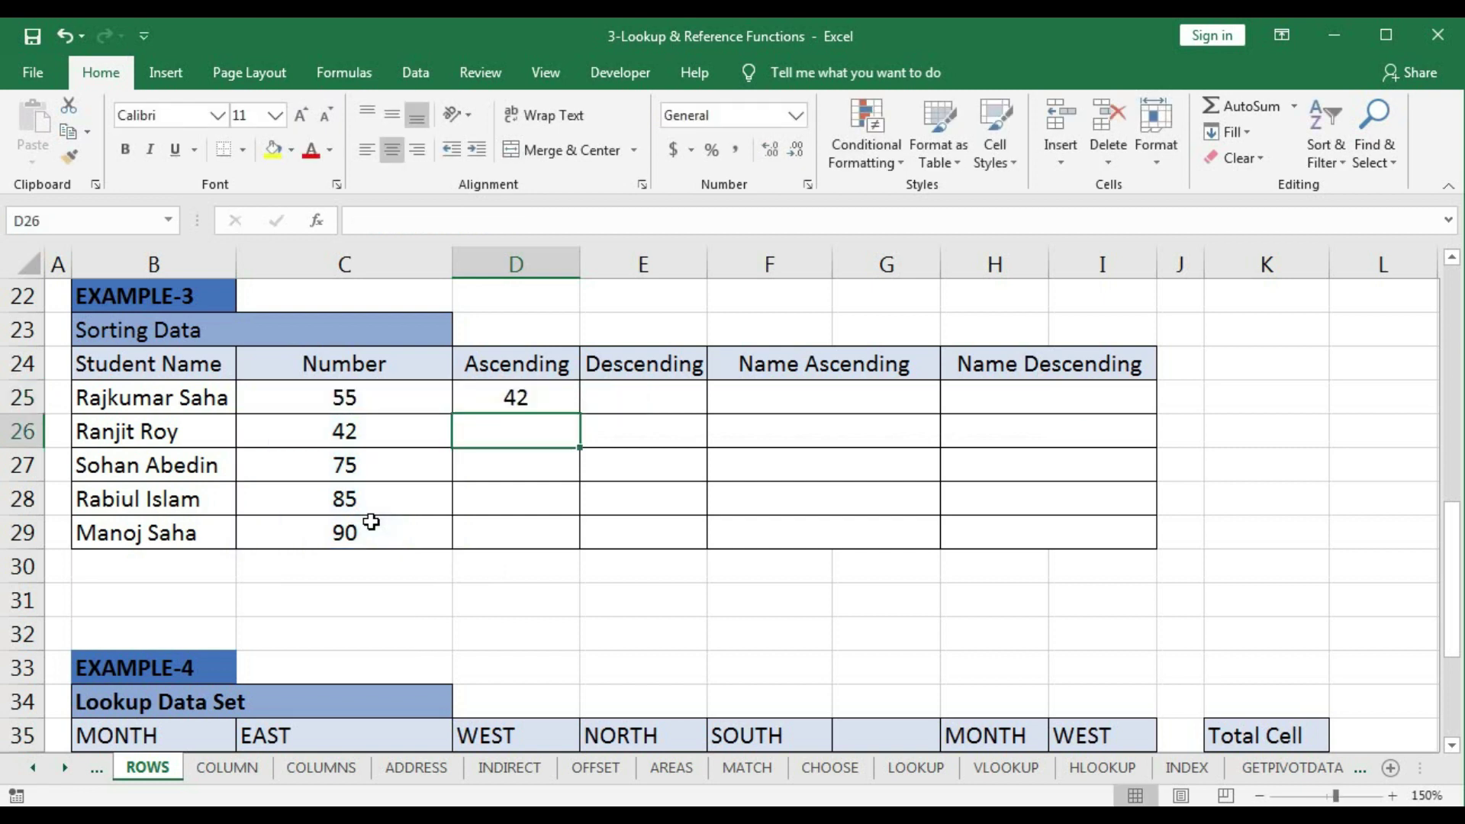
pyautogui.click(505, 403)
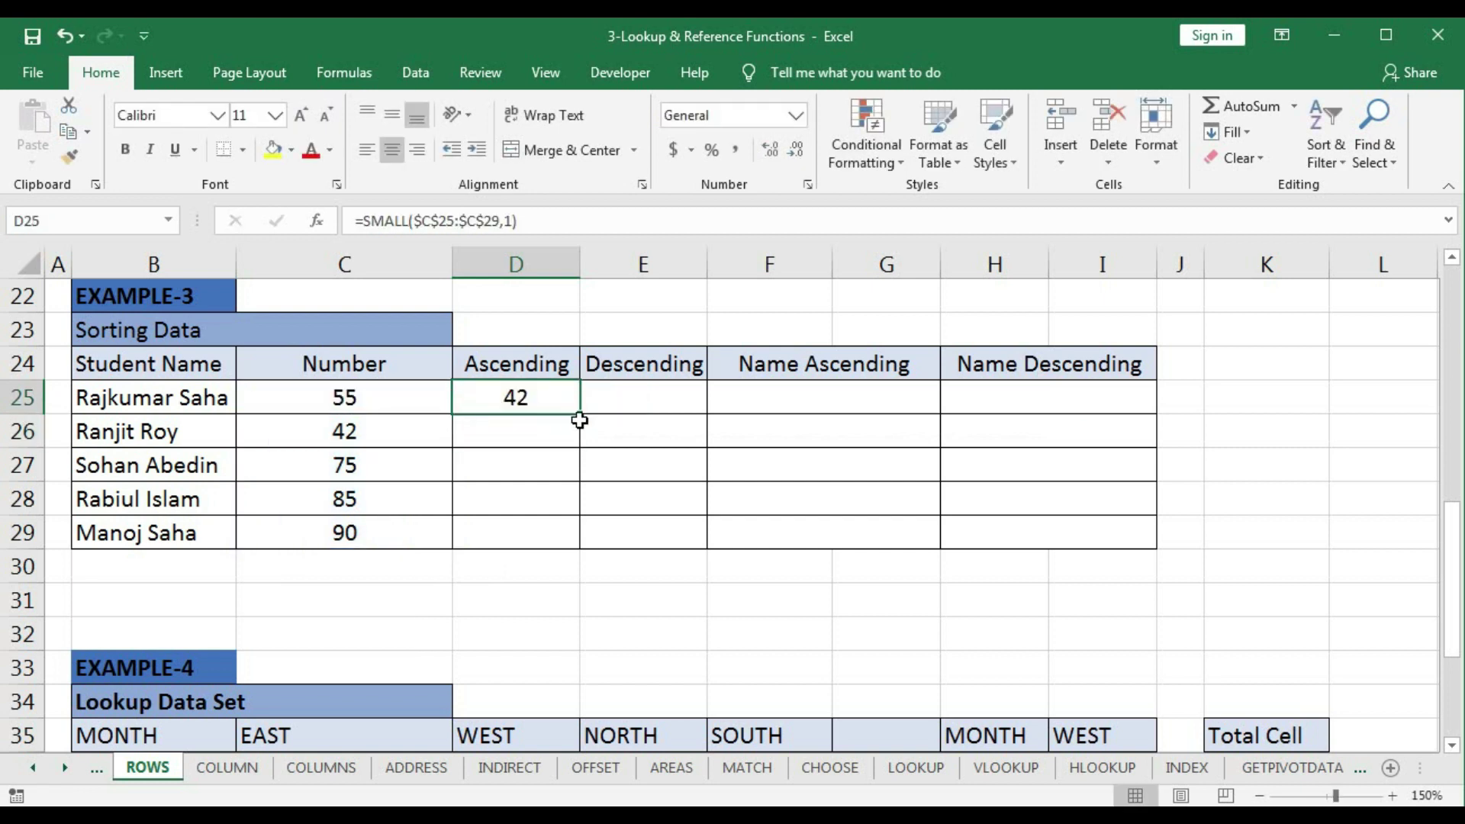
pyautogui.moveTo(580, 414); pyautogui.dragTo(563, 526)
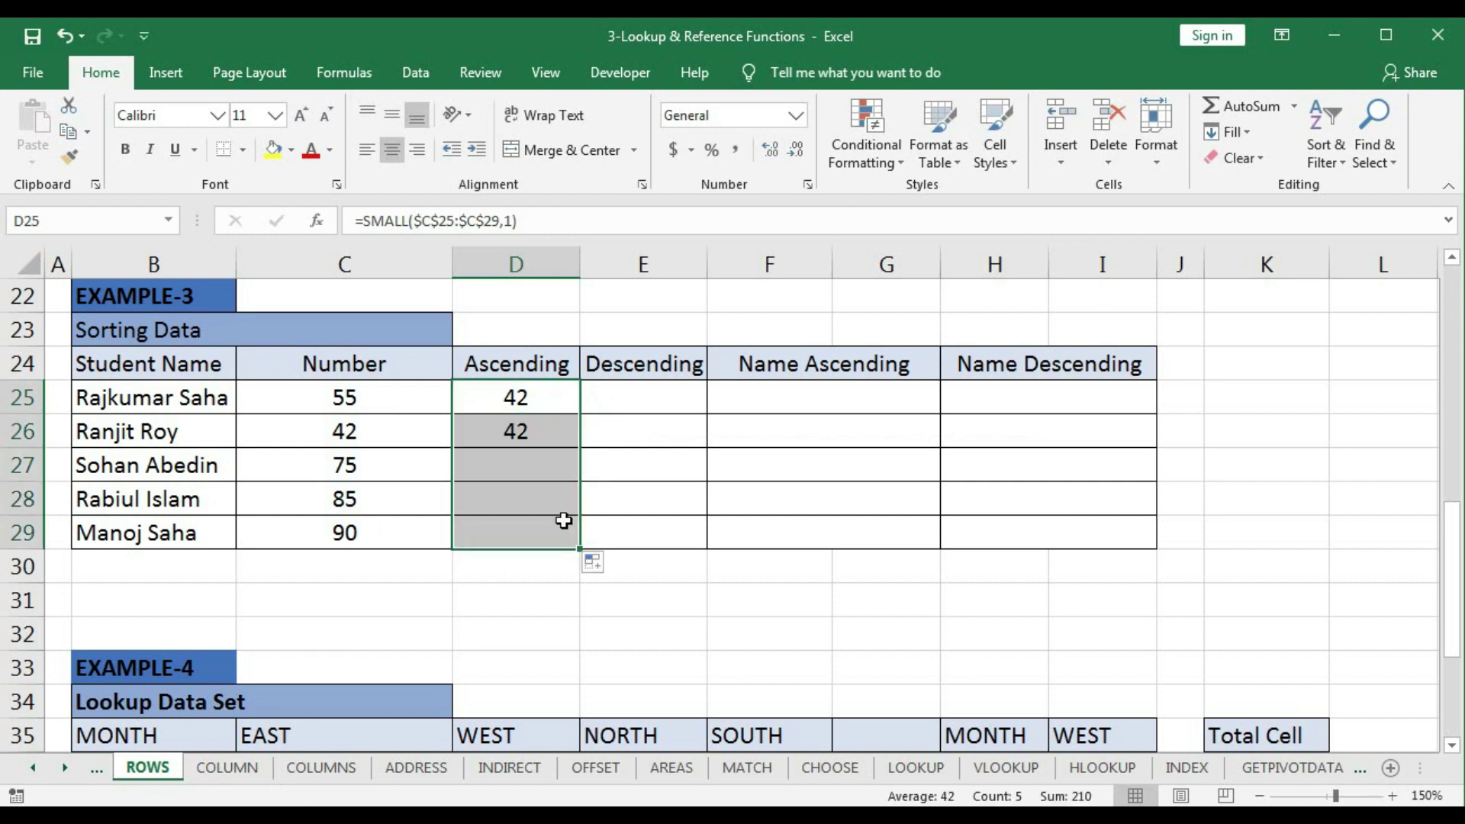
# Set the k argument of the SMALL formulas to 2 in D26 and 3 in D27
pyautogui.doubleClick(551, 433)
pyautogui.doubleClick(628, 432)
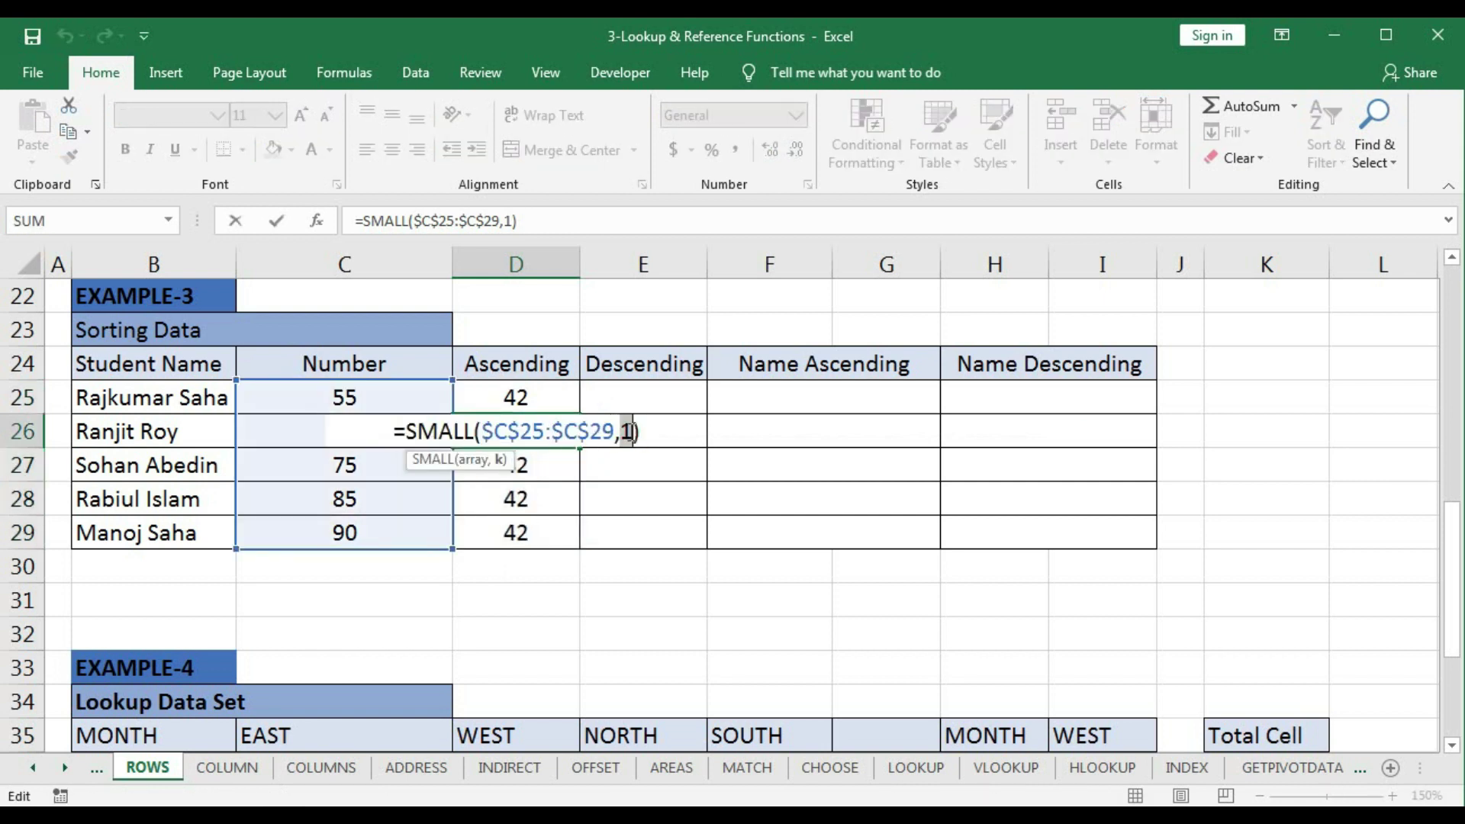
pyautogui.write('2')
pyautogui.press('Return')
pyautogui.doubleClick(568, 458)
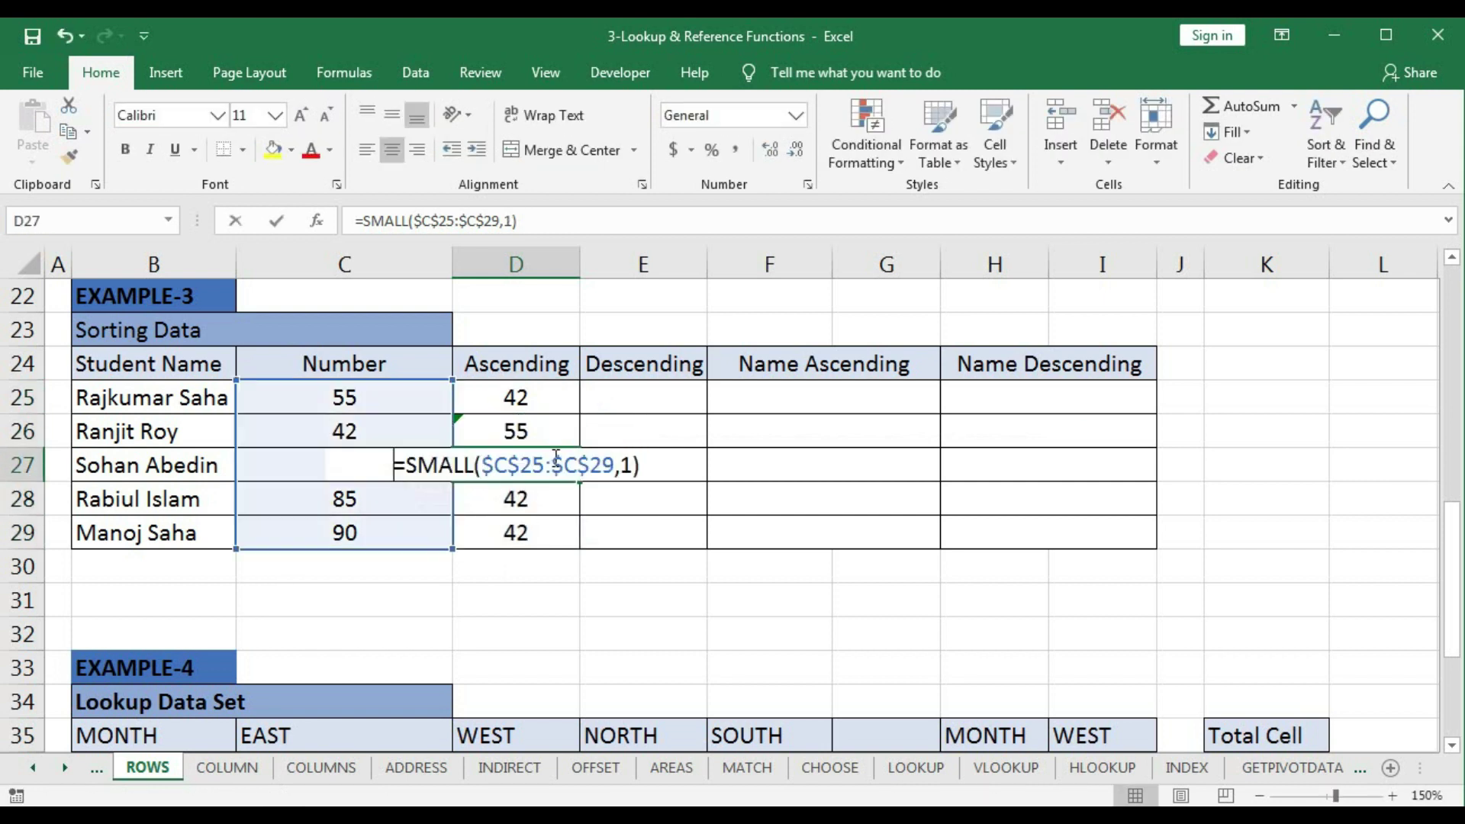
pyautogui.doubleClick(628, 462)
pyautogui.write('3')
pyautogui.press('Return')
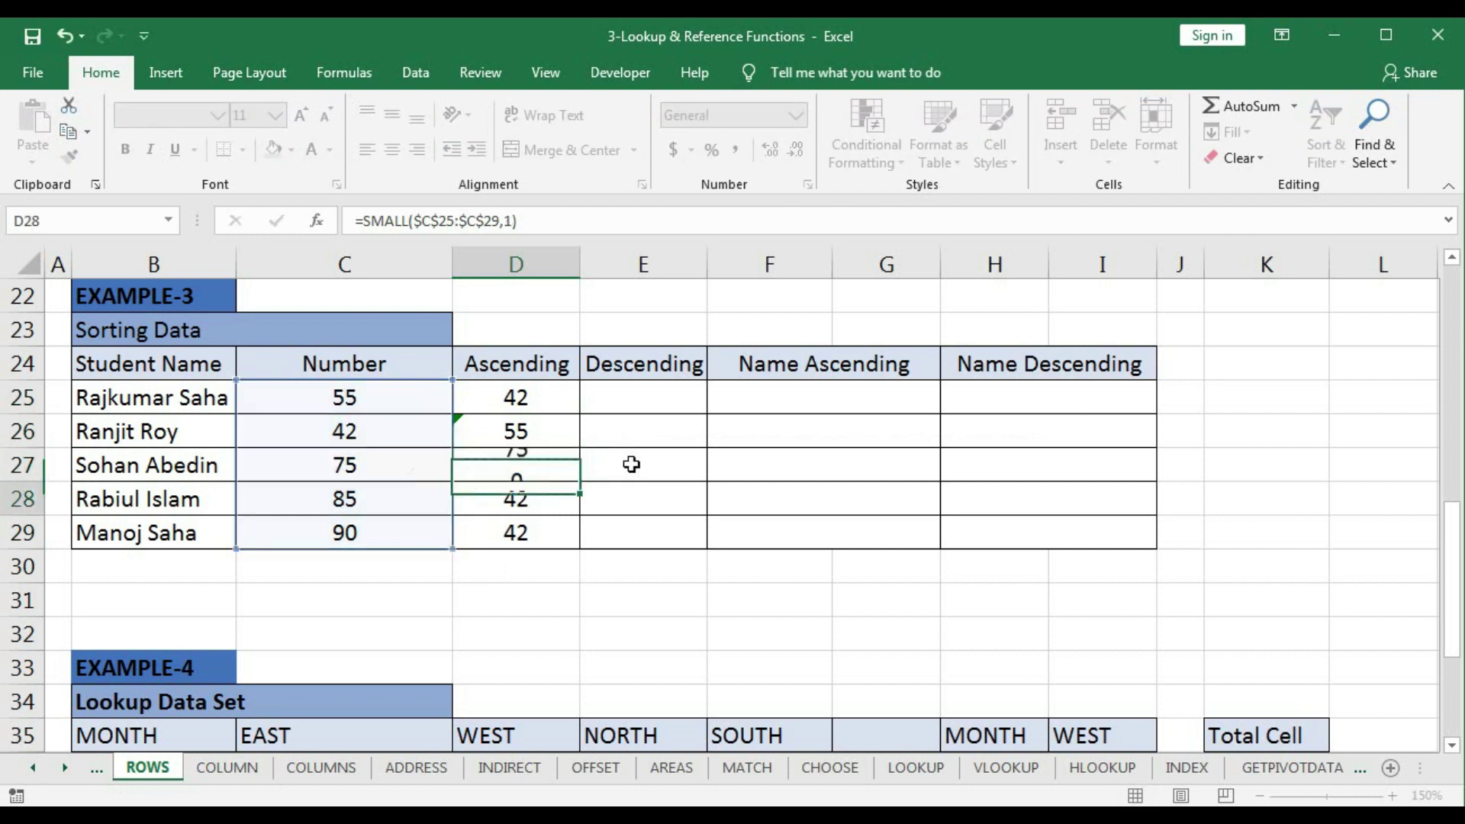
# Set the k argument of the SMALL formulas to 4 in D28 and 5 in D29
pyautogui.doubleClick(574, 500)
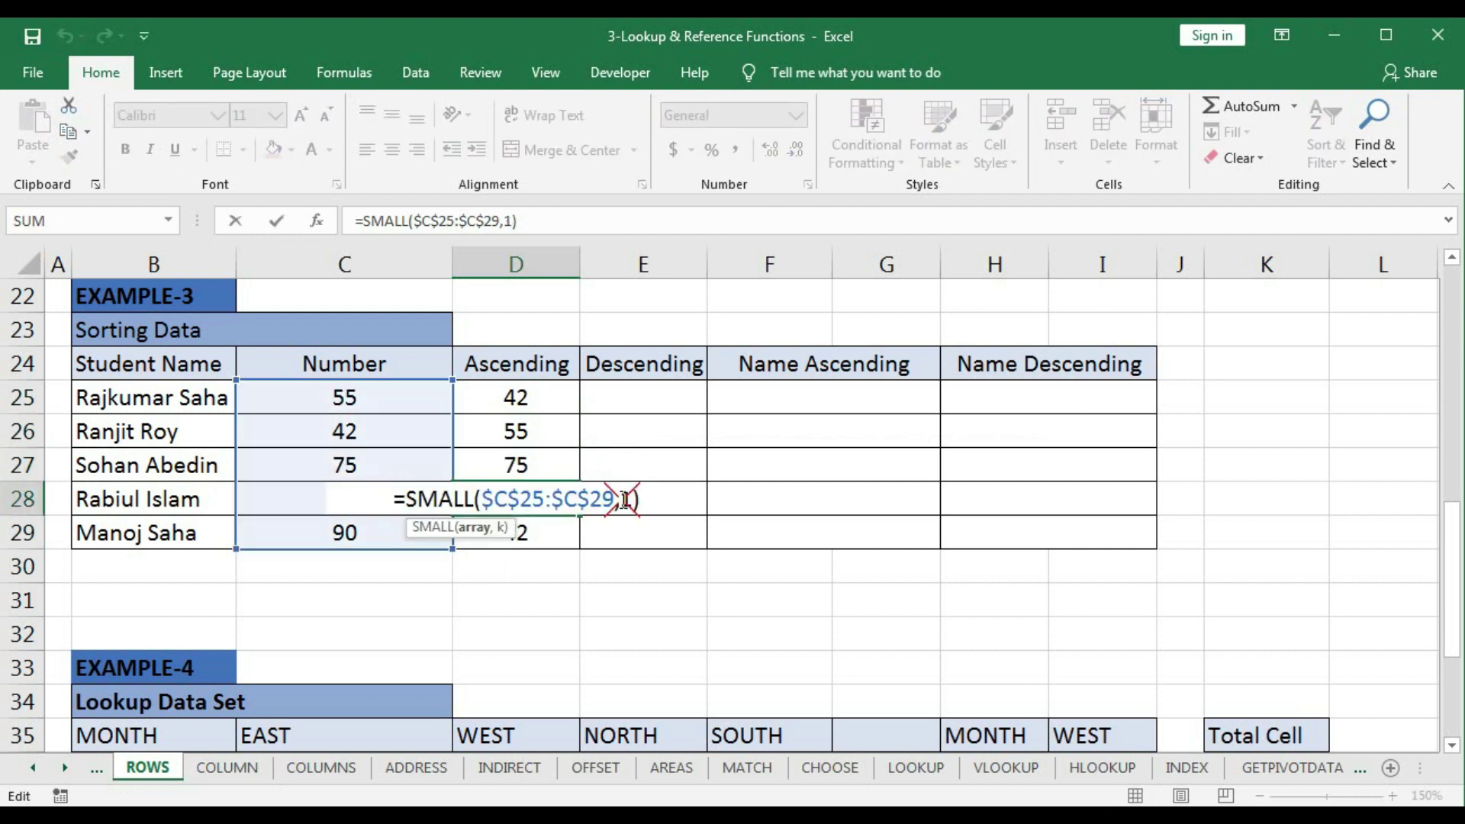
pyautogui.doubleClick(627, 500)
pyautogui.write('4')
pyautogui.press('Return')
pyautogui.doubleClick(546, 532)
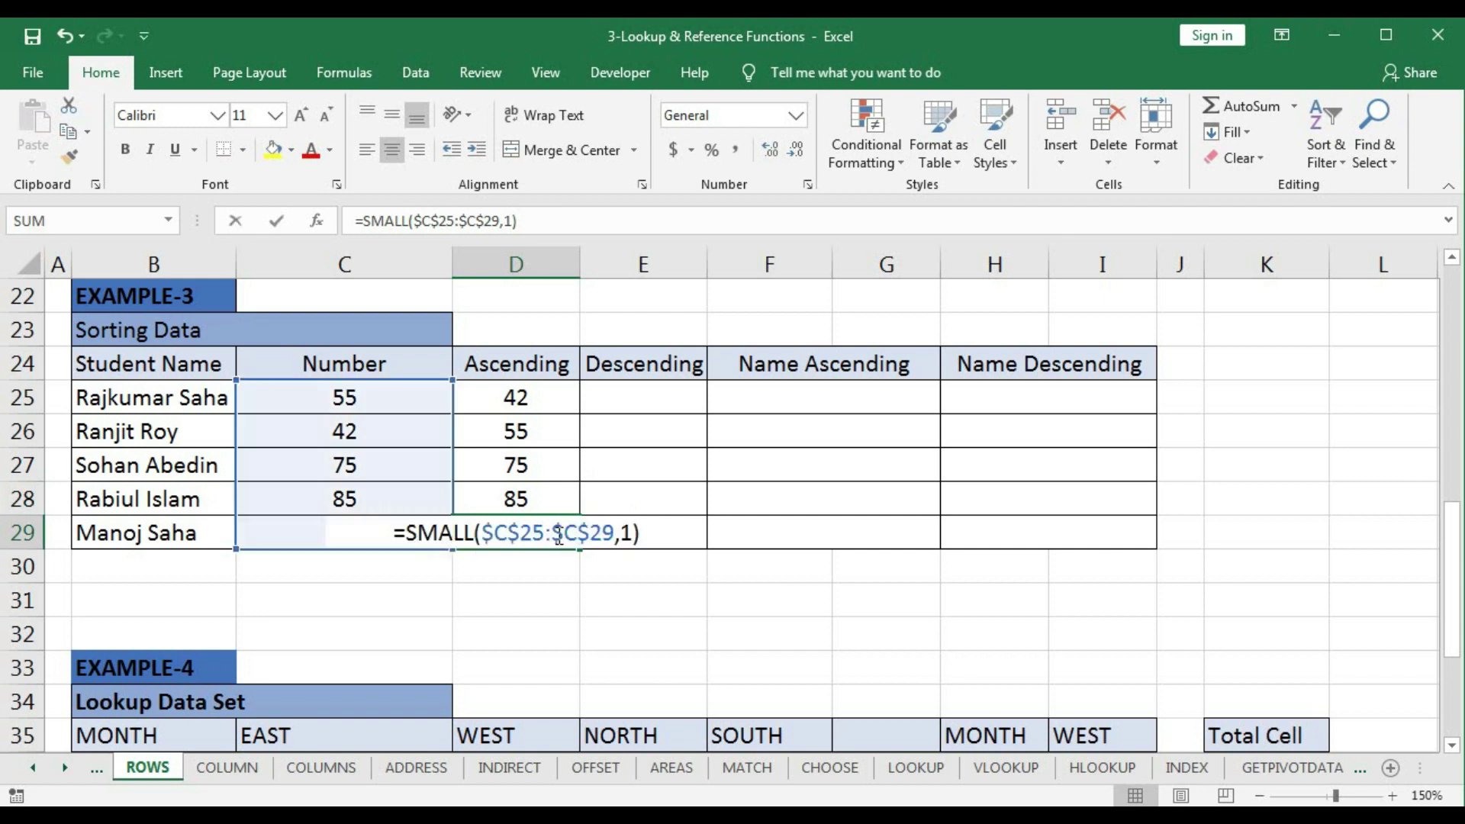
pyautogui.doubleClick(626, 532)
pyautogui.write('5')
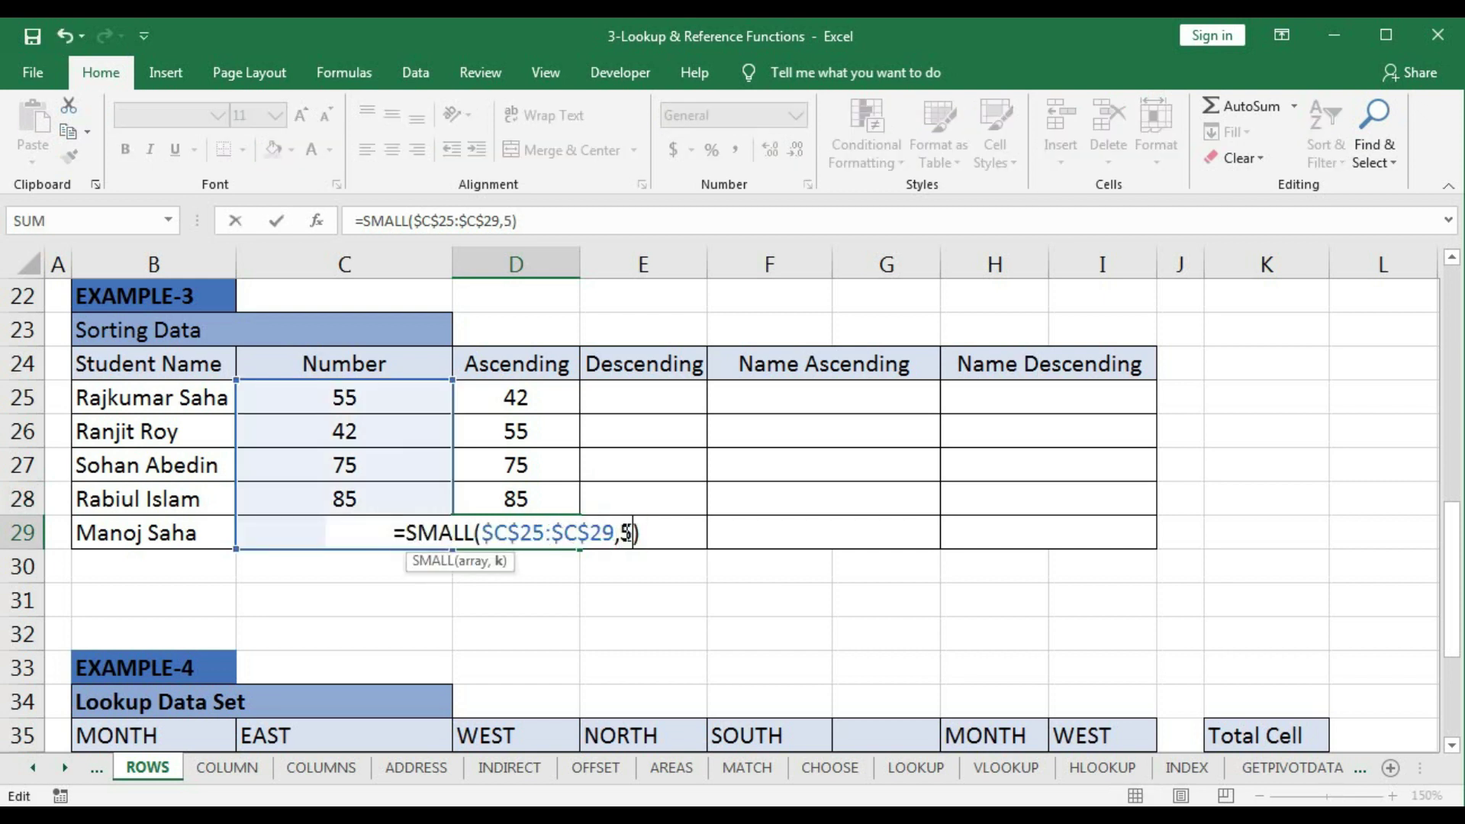
pyautogui.press('Return')
# Replace the k argument of the SMALL formula in D25 with ROWS(F25:F25)
pyautogui.click(550, 396)
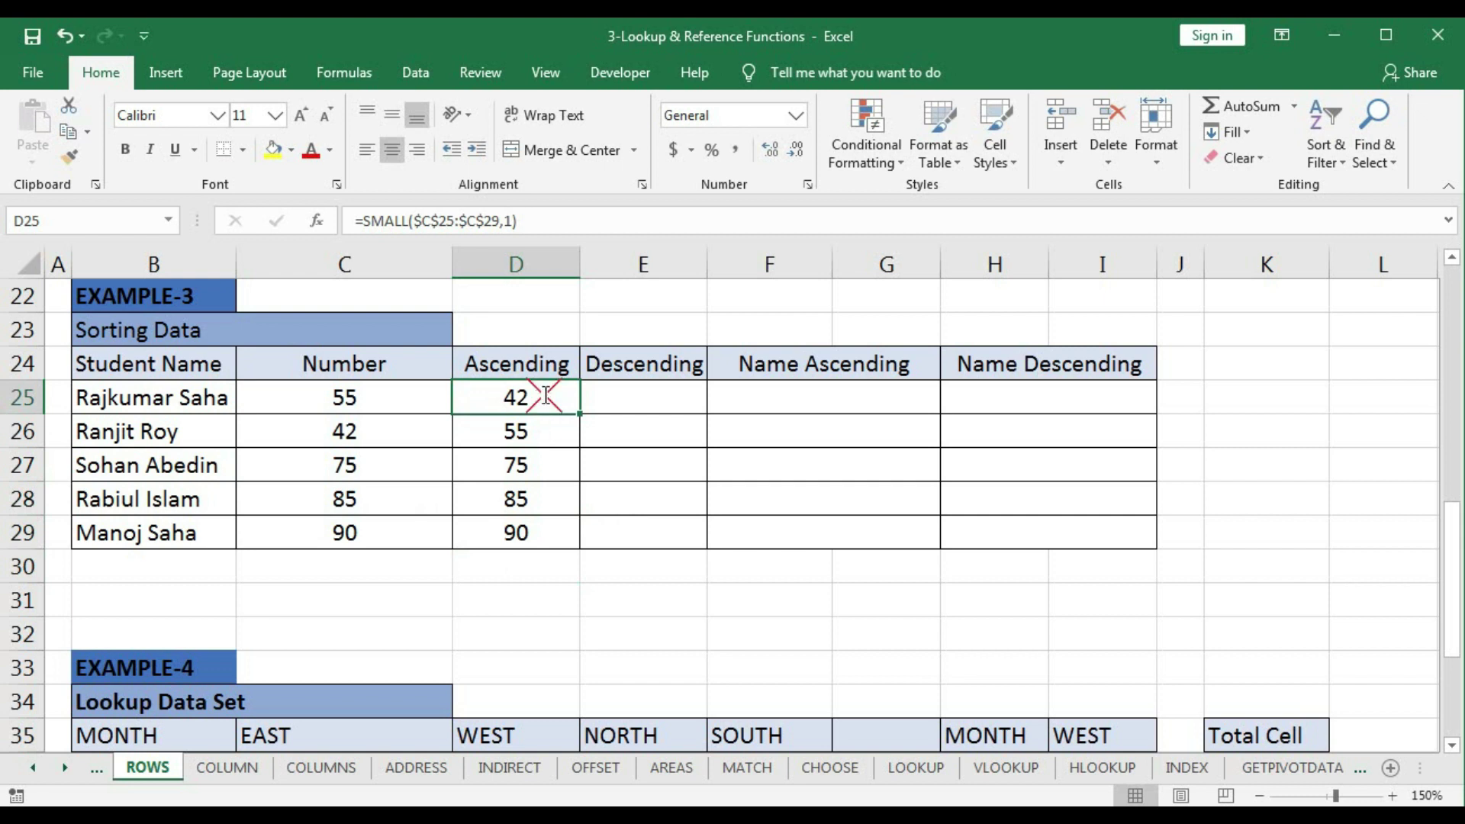
pyautogui.doubleClick(548, 395)
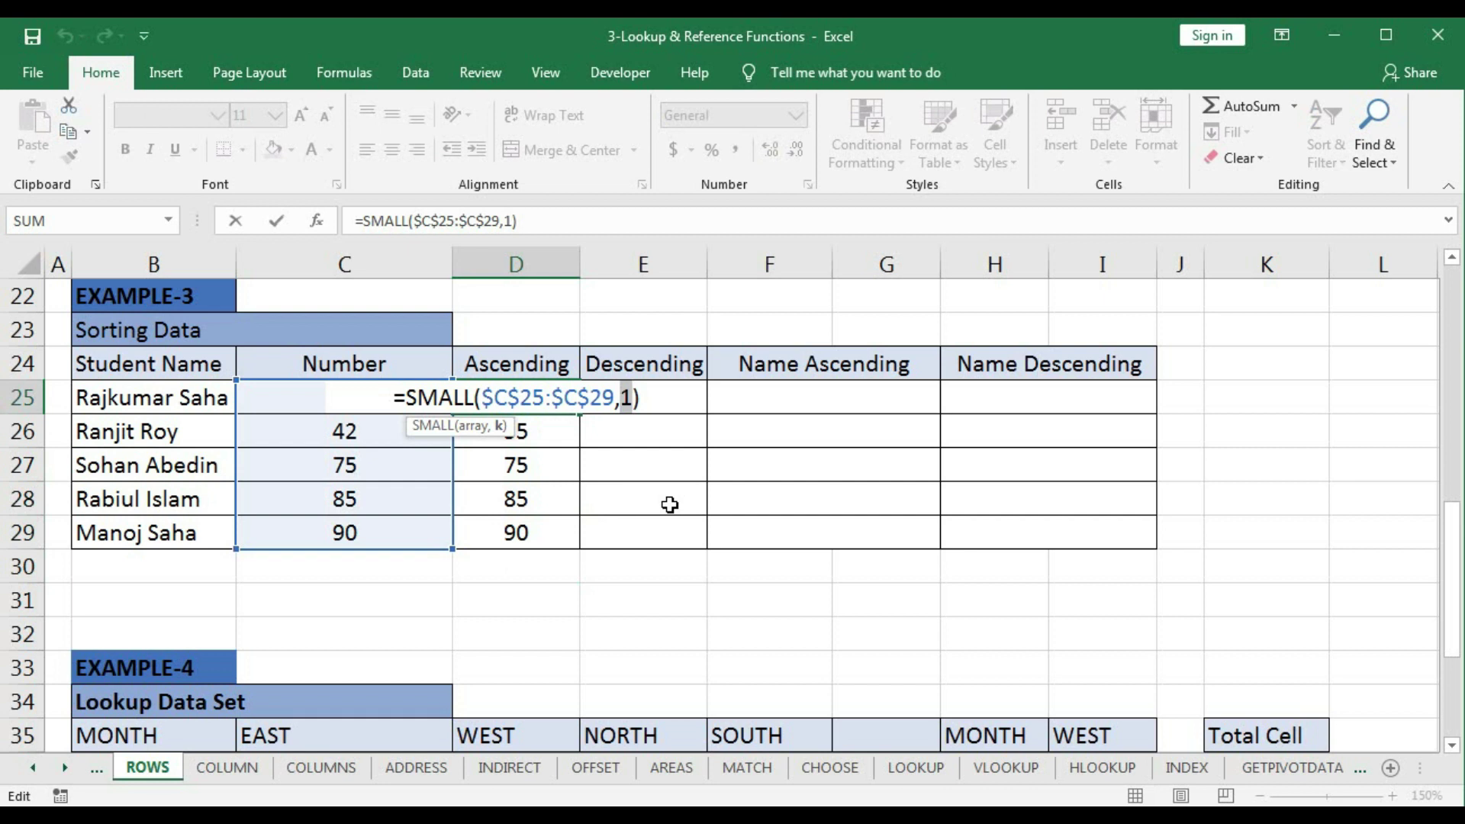
pyautogui.write('rows')
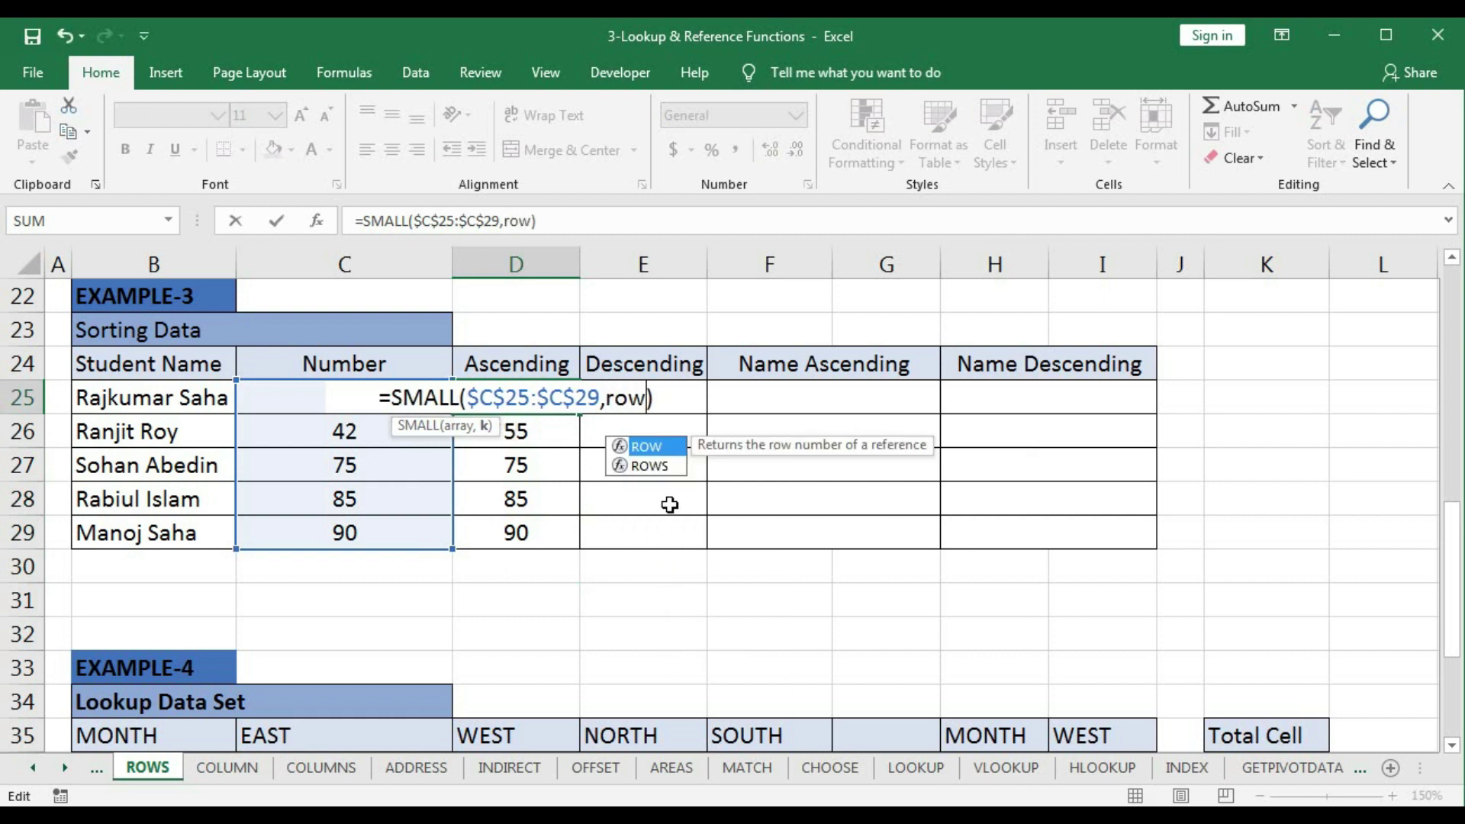
pyautogui.press('Tab')
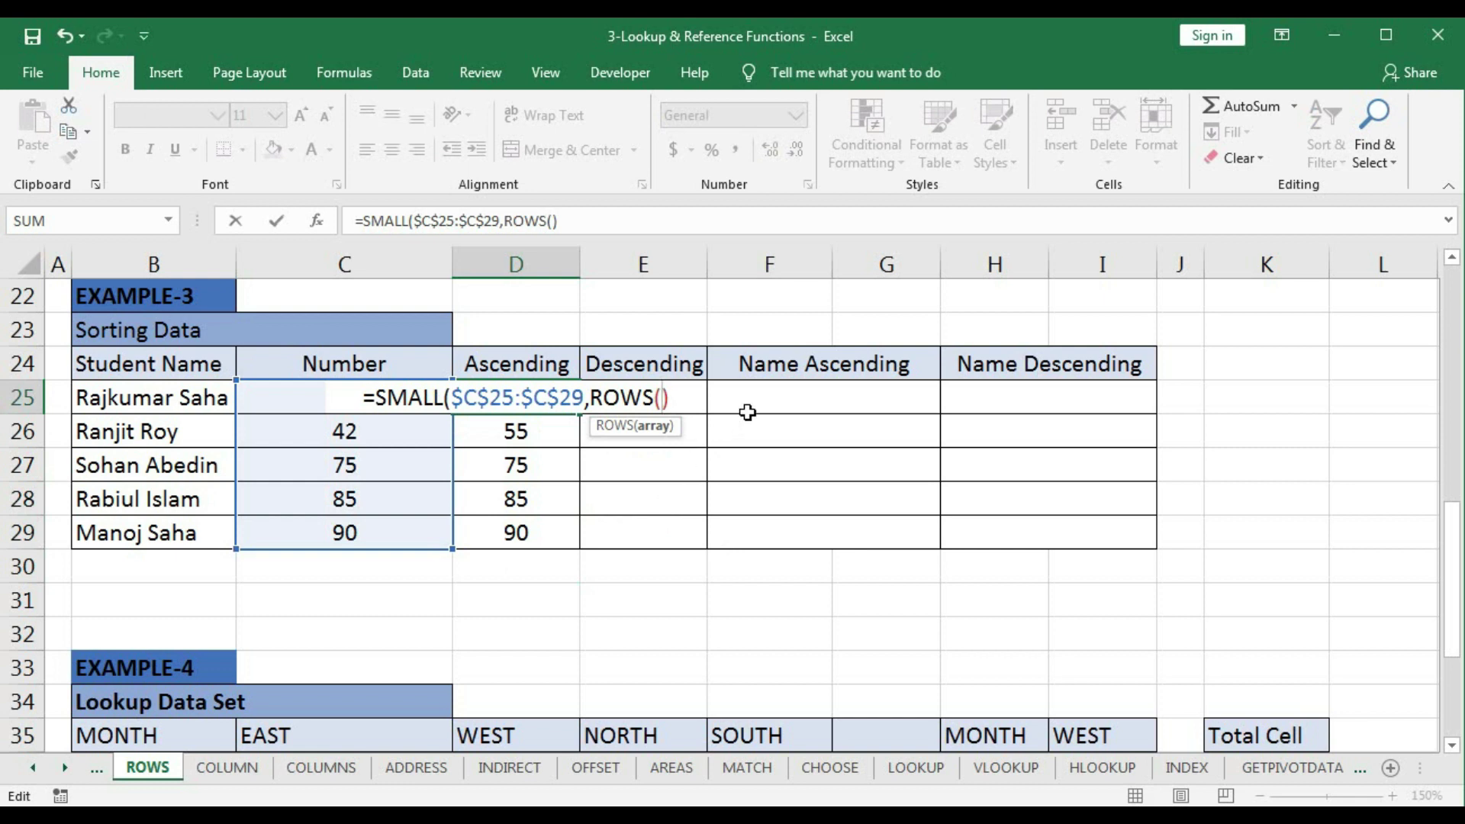
pyautogui.click(770, 397)
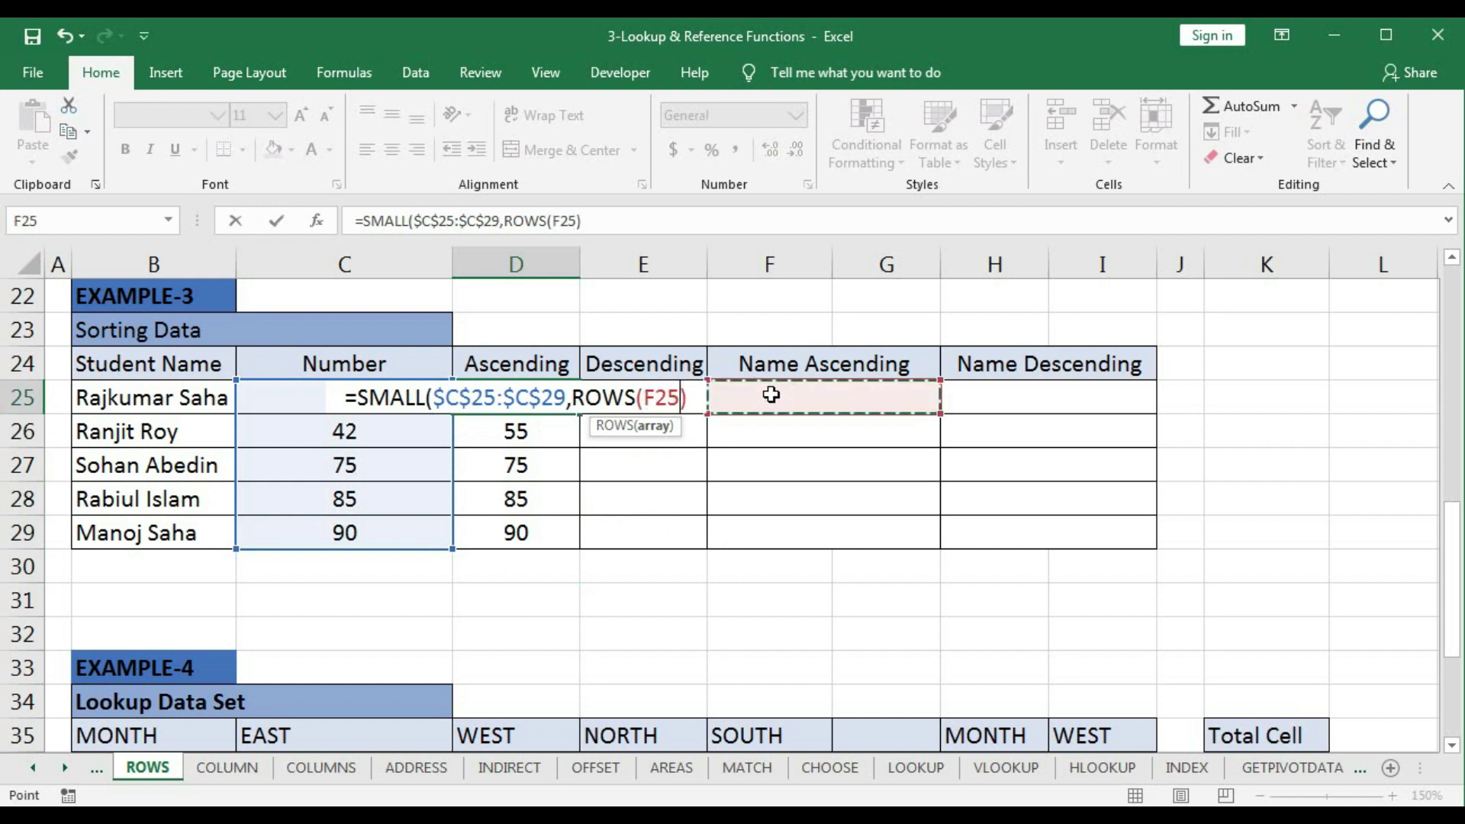
pyautogui.press('F8')
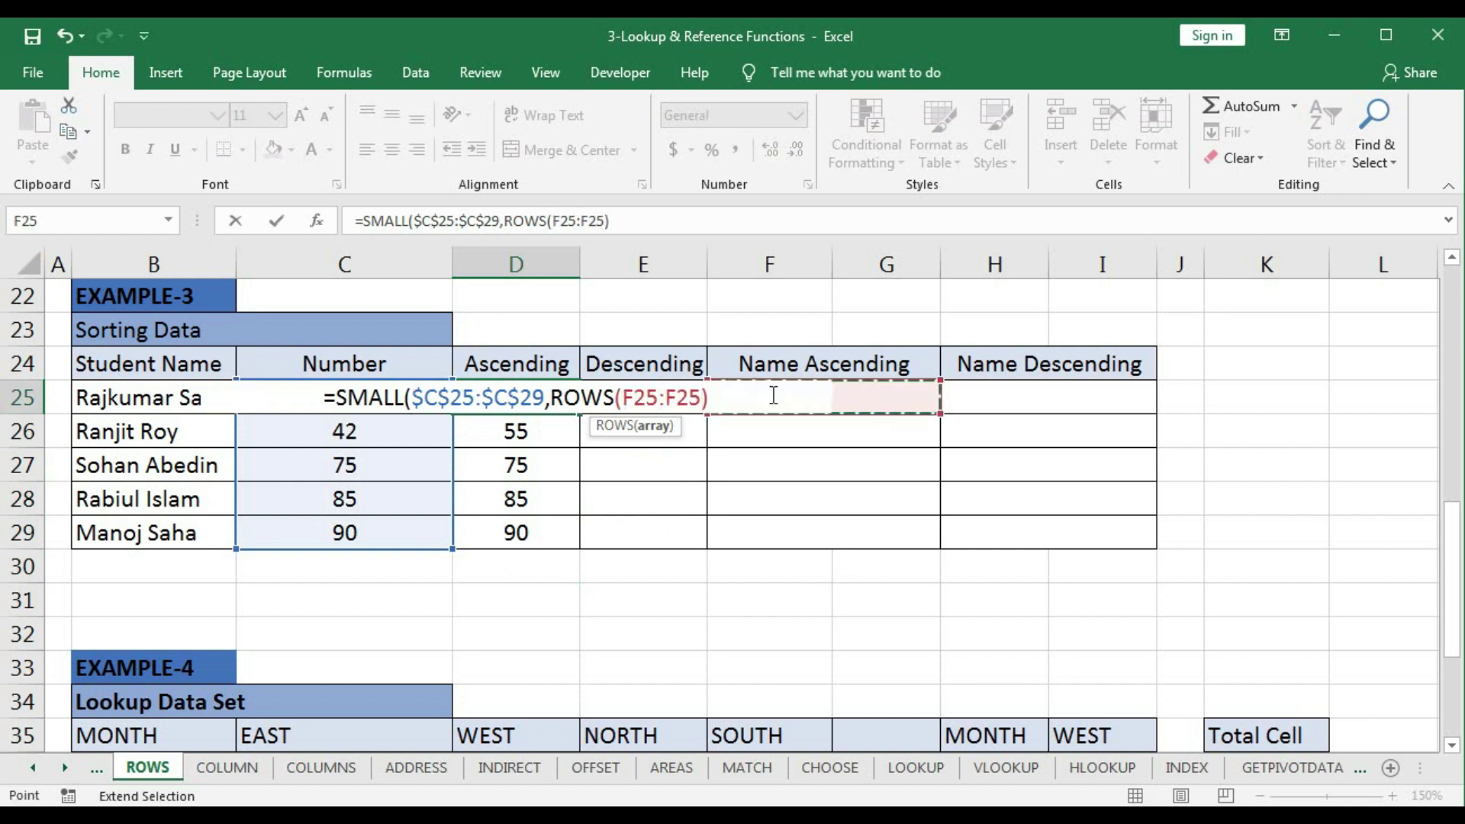
# Make the first F25 reference in D25's ROWS argument absolute, and fill the completed formula down to D29
pyautogui.click(637, 397)
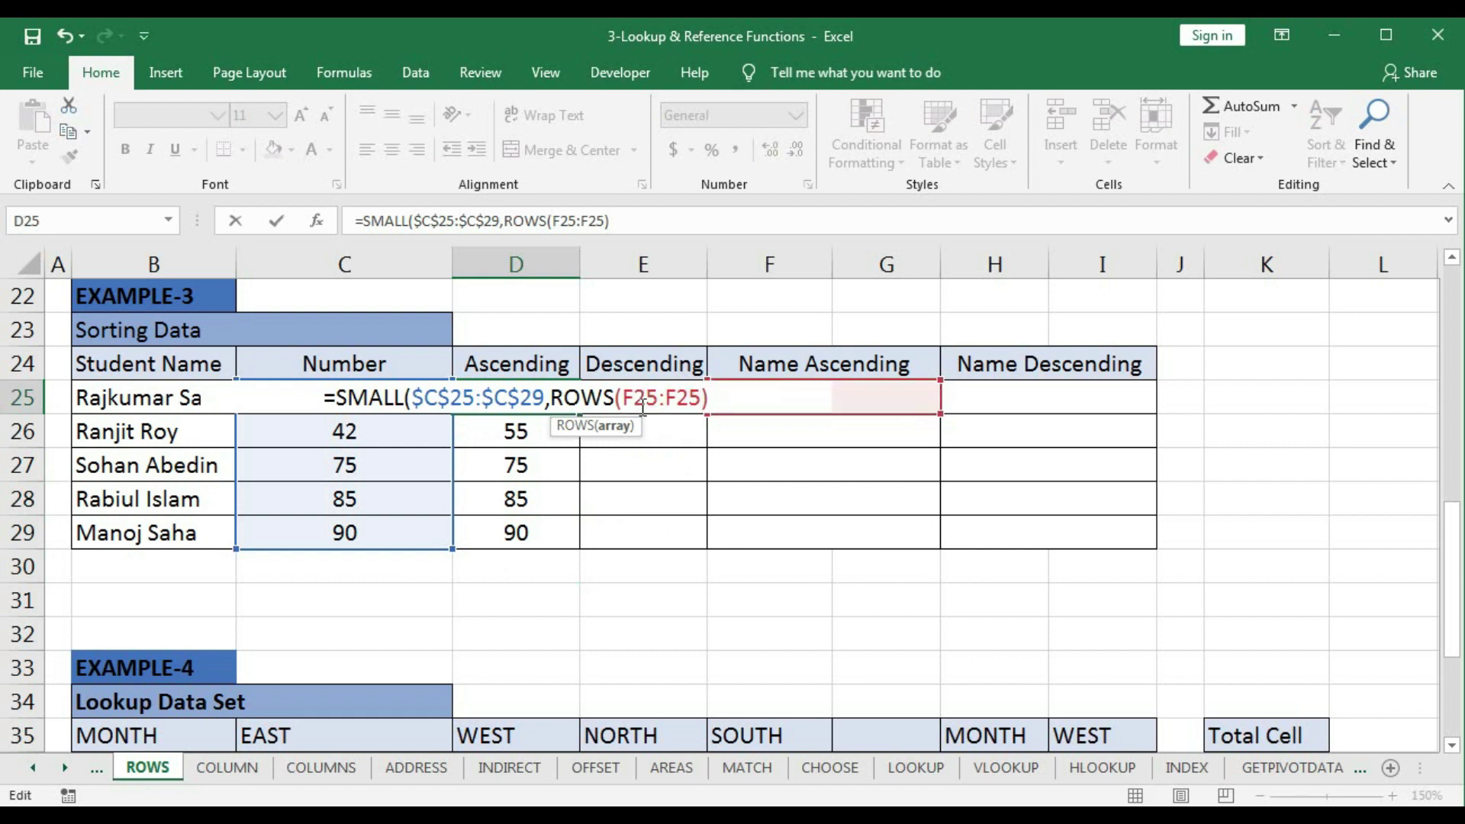
pyautogui.press('F4')
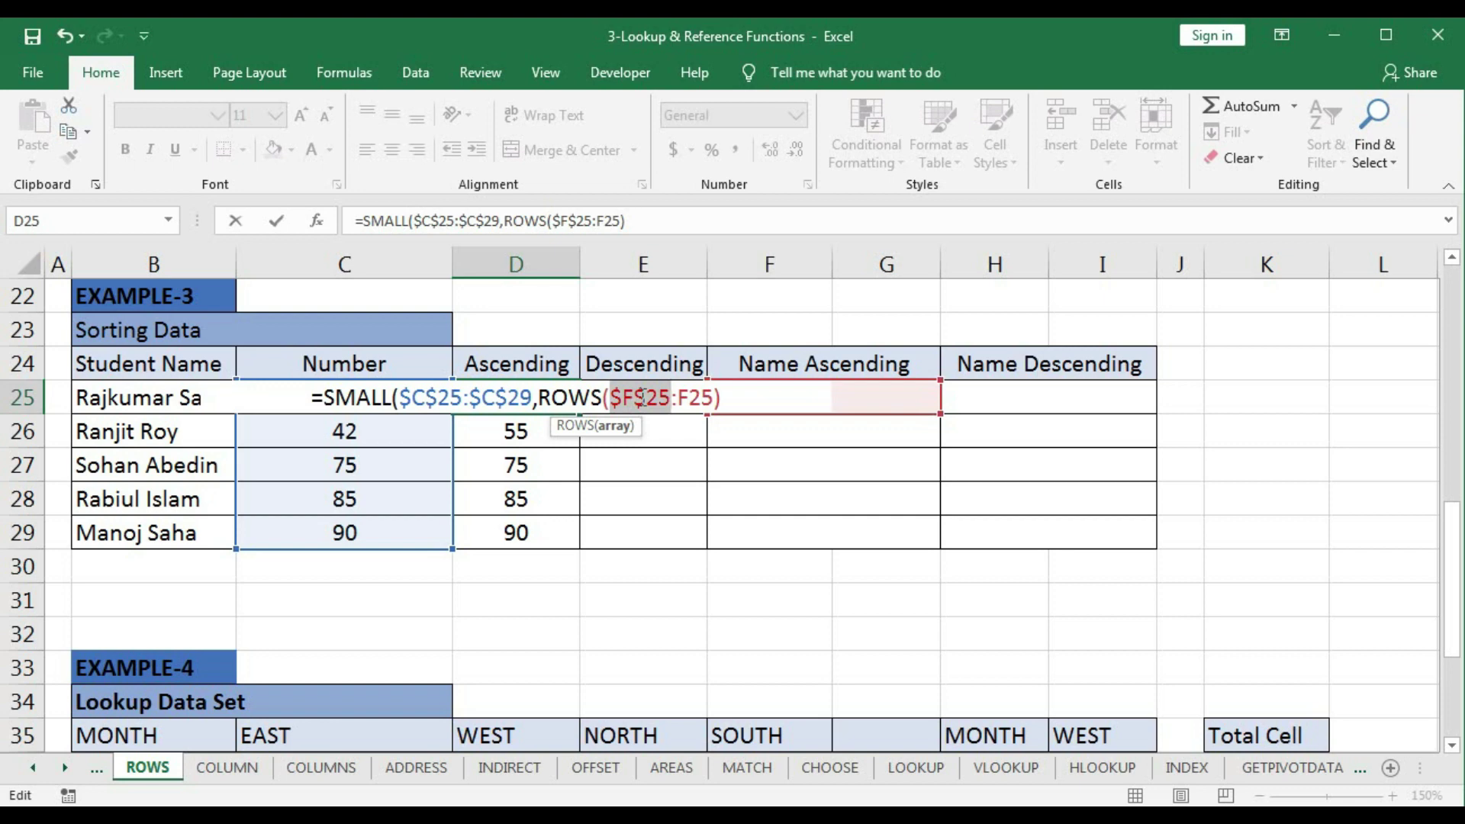
pyautogui.press('Return')
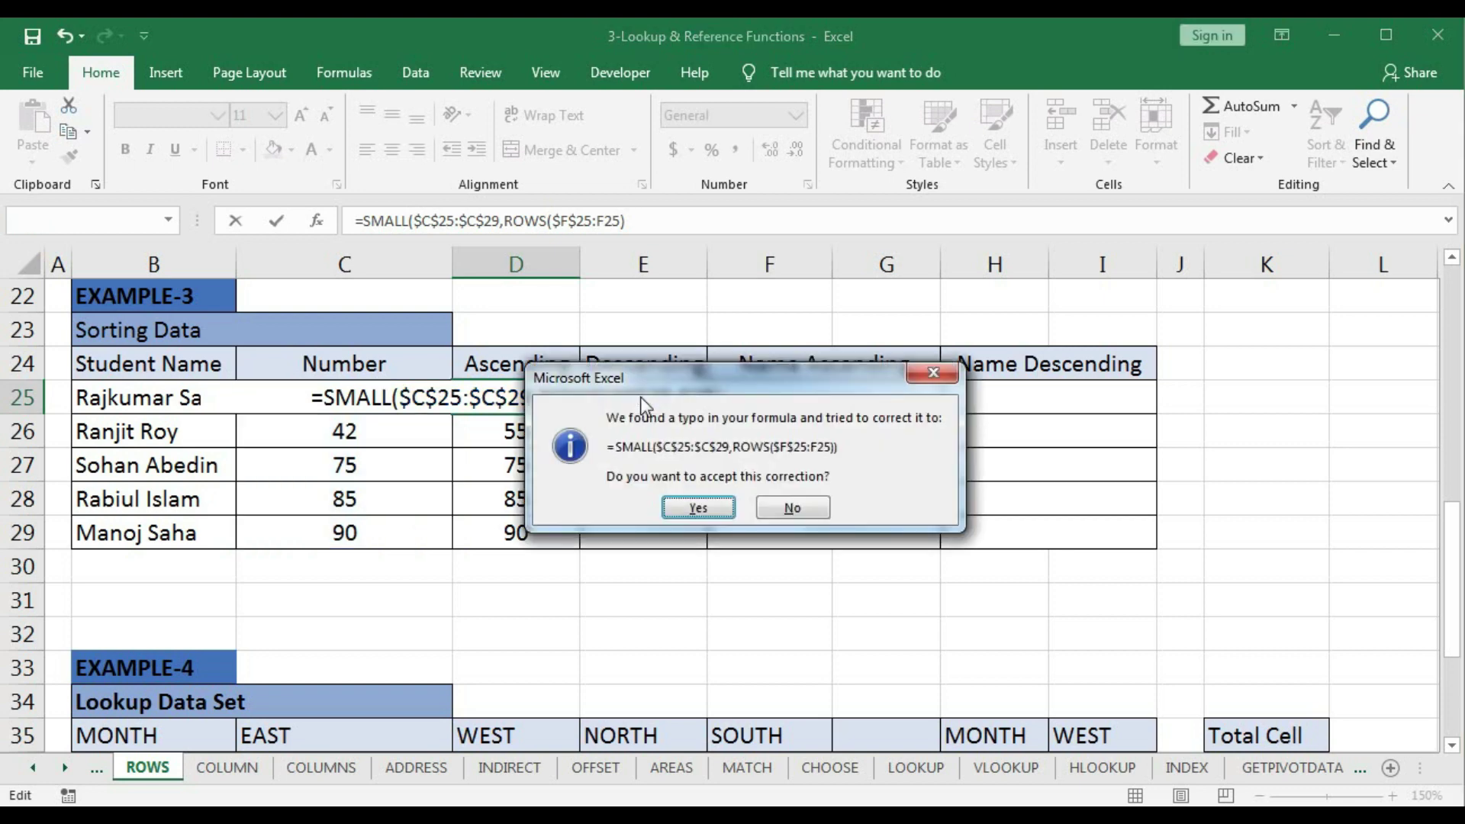
pyautogui.click(675, 507)
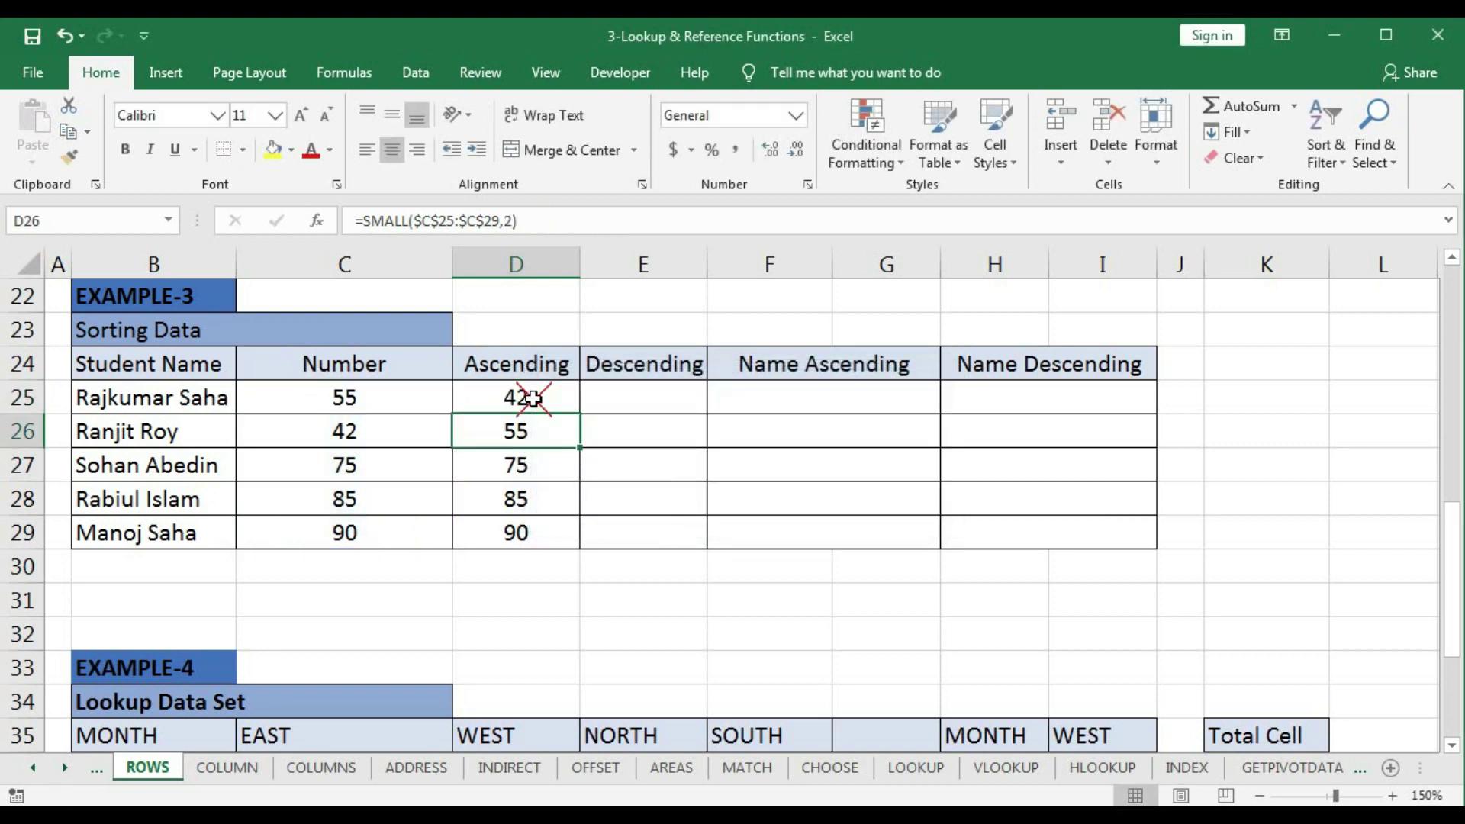
pyautogui.click(538, 393)
pyautogui.moveTo(581, 413); pyautogui.dragTo(574, 537)
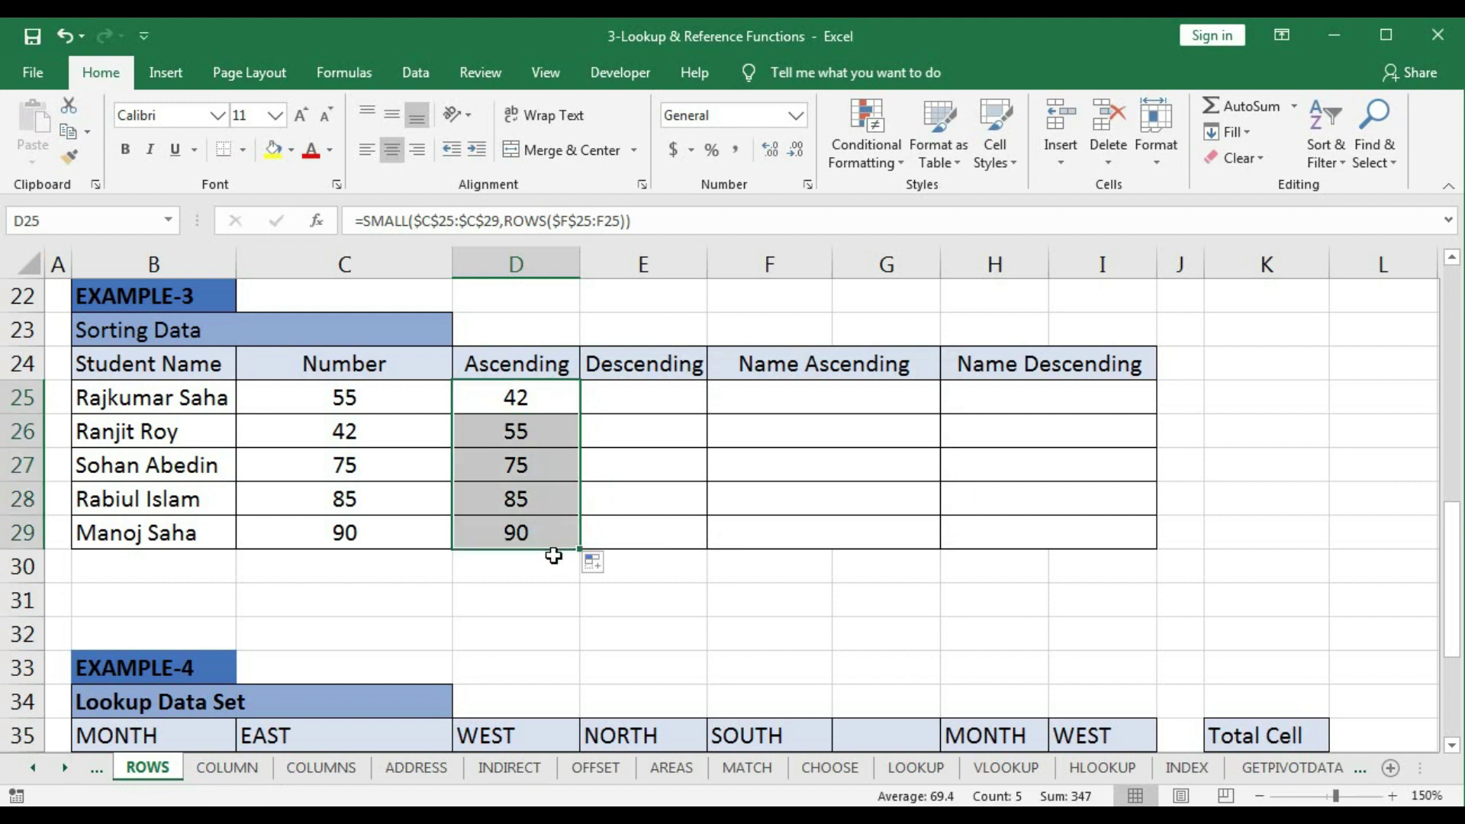
# Start a LARGE formula in E25, the first Descending cell, with the absolute array $C$25:$C$29
pyautogui.click(618, 400)
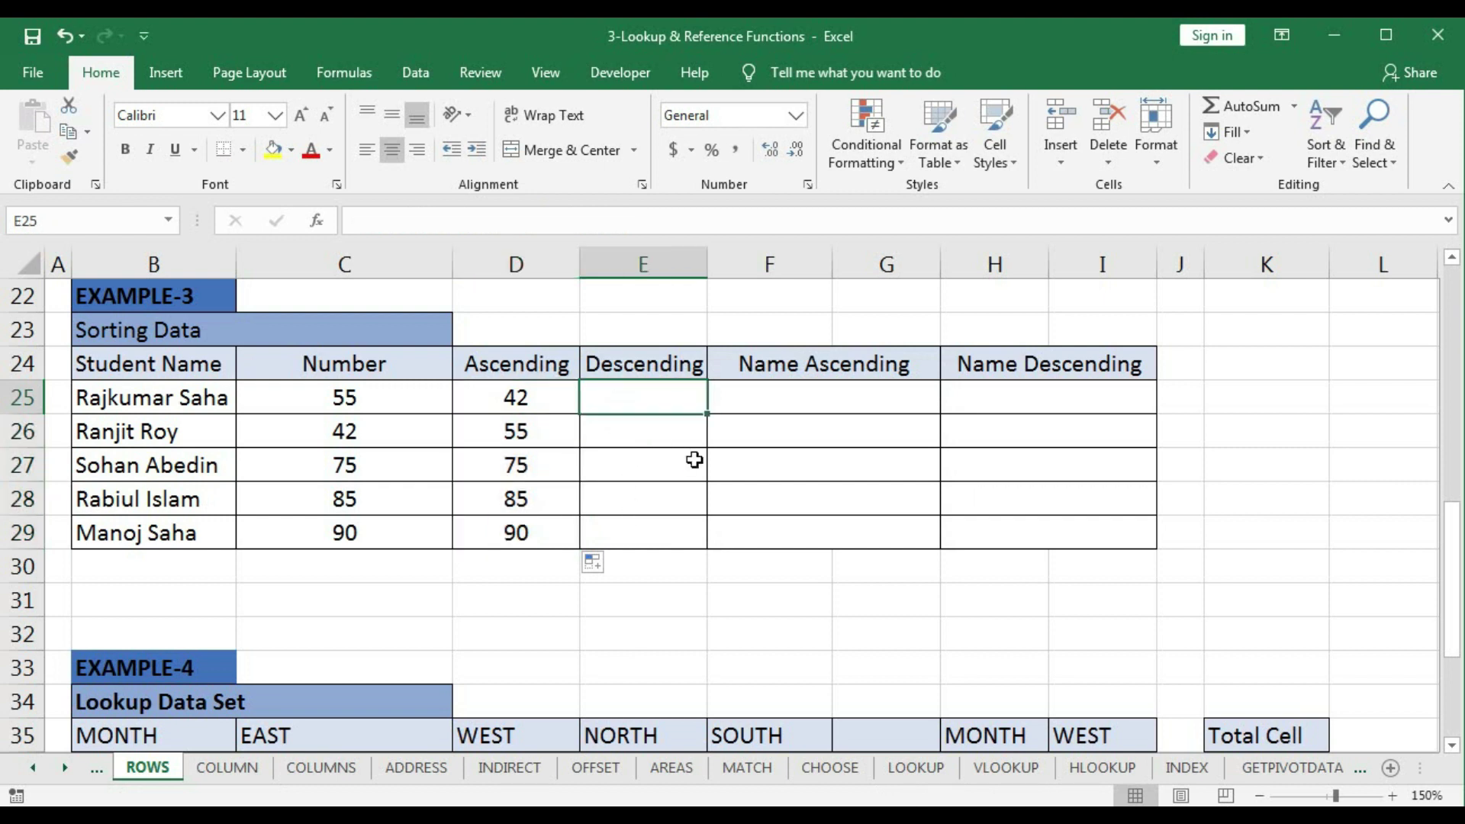
pyautogui.write('=lar')
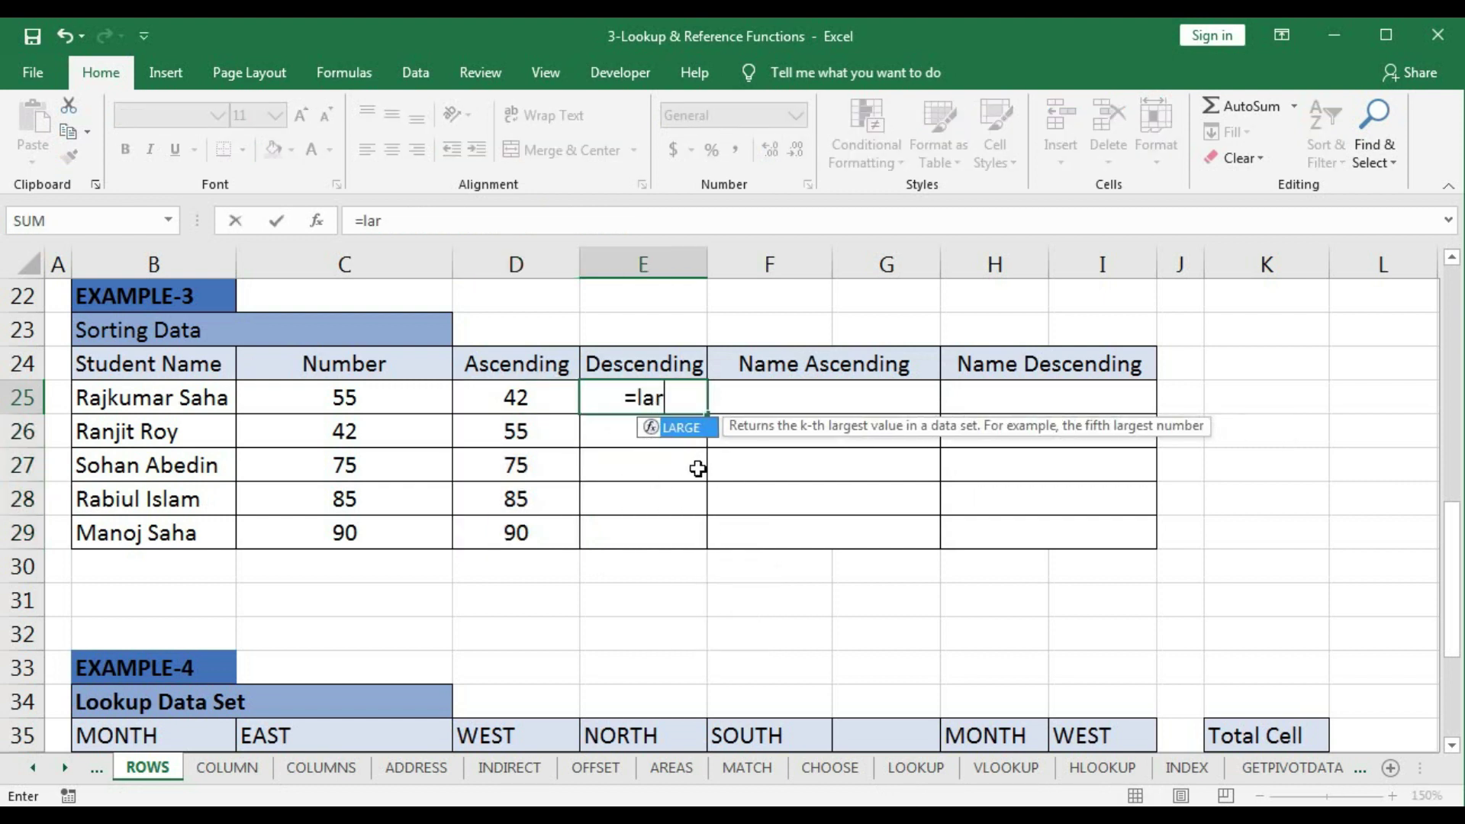
pyautogui.press('Tab')
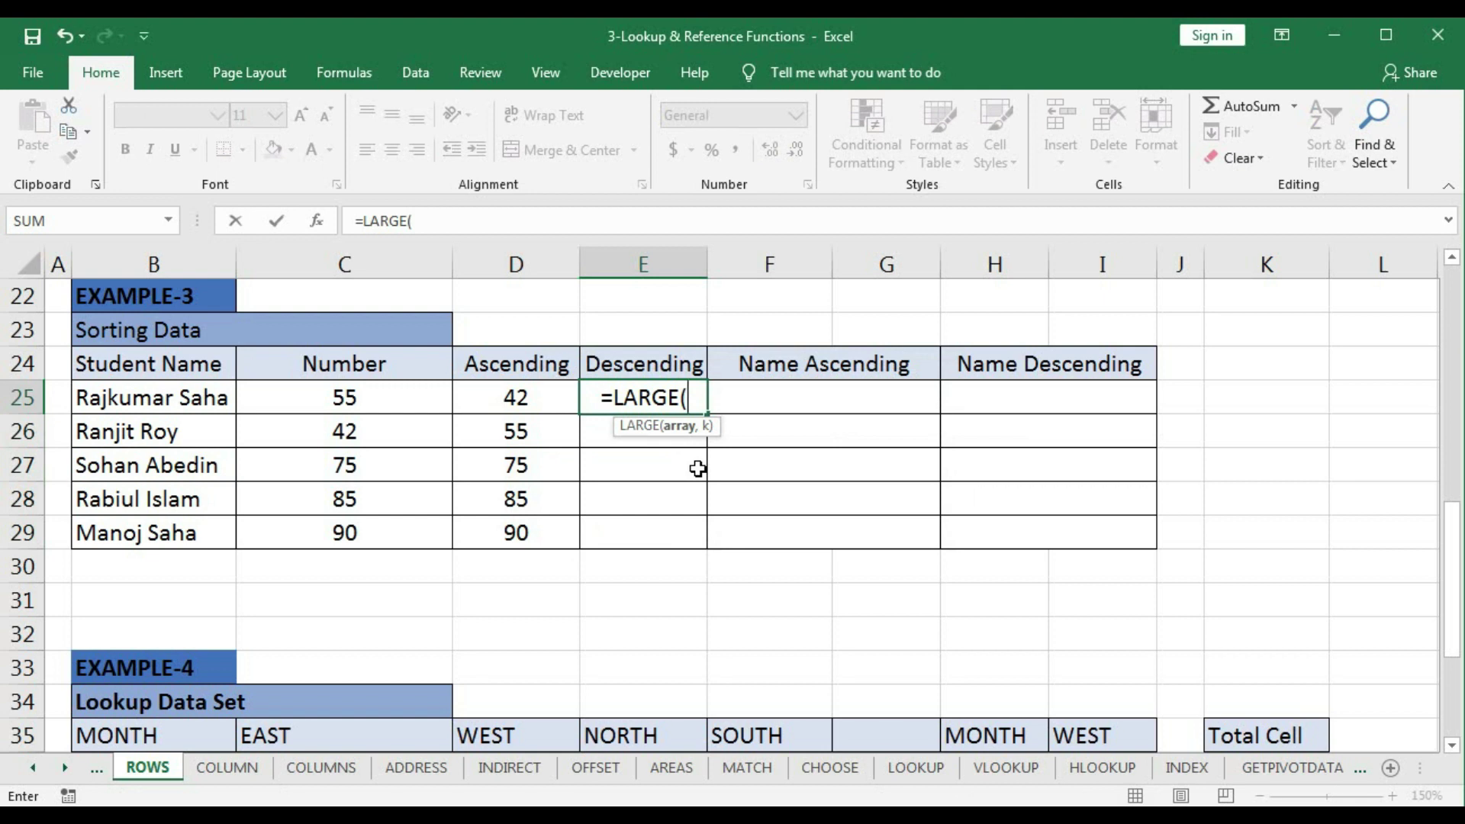
pyautogui.moveTo(382, 396); pyautogui.dragTo(368, 525)
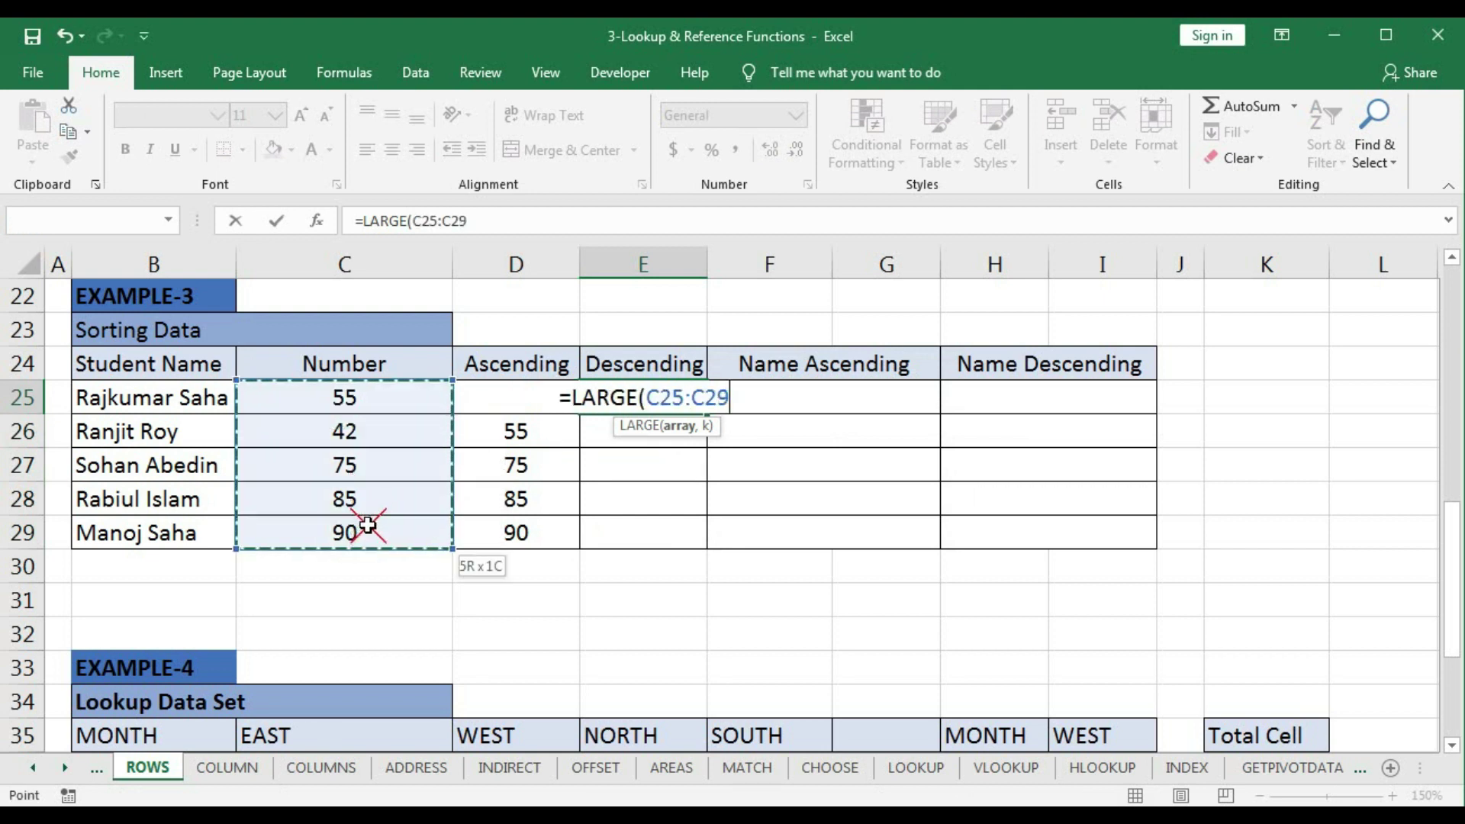
pyautogui.press('F4')
pyautogui.write(',')
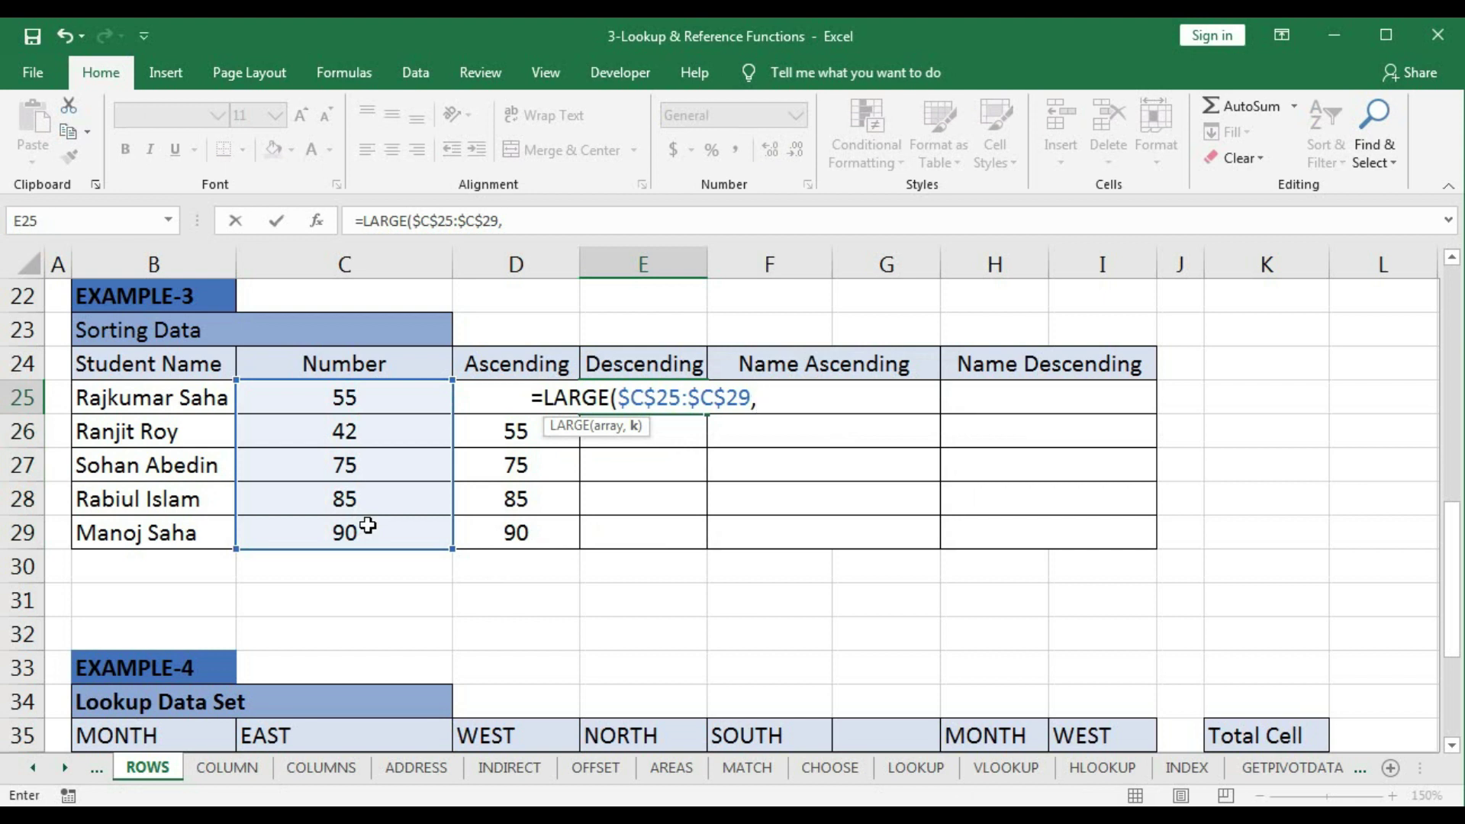
# Add ROWS(H25:H25) as the k argument of the LARGE formula in E25 and close both brackets
pyautogui.write('rows')
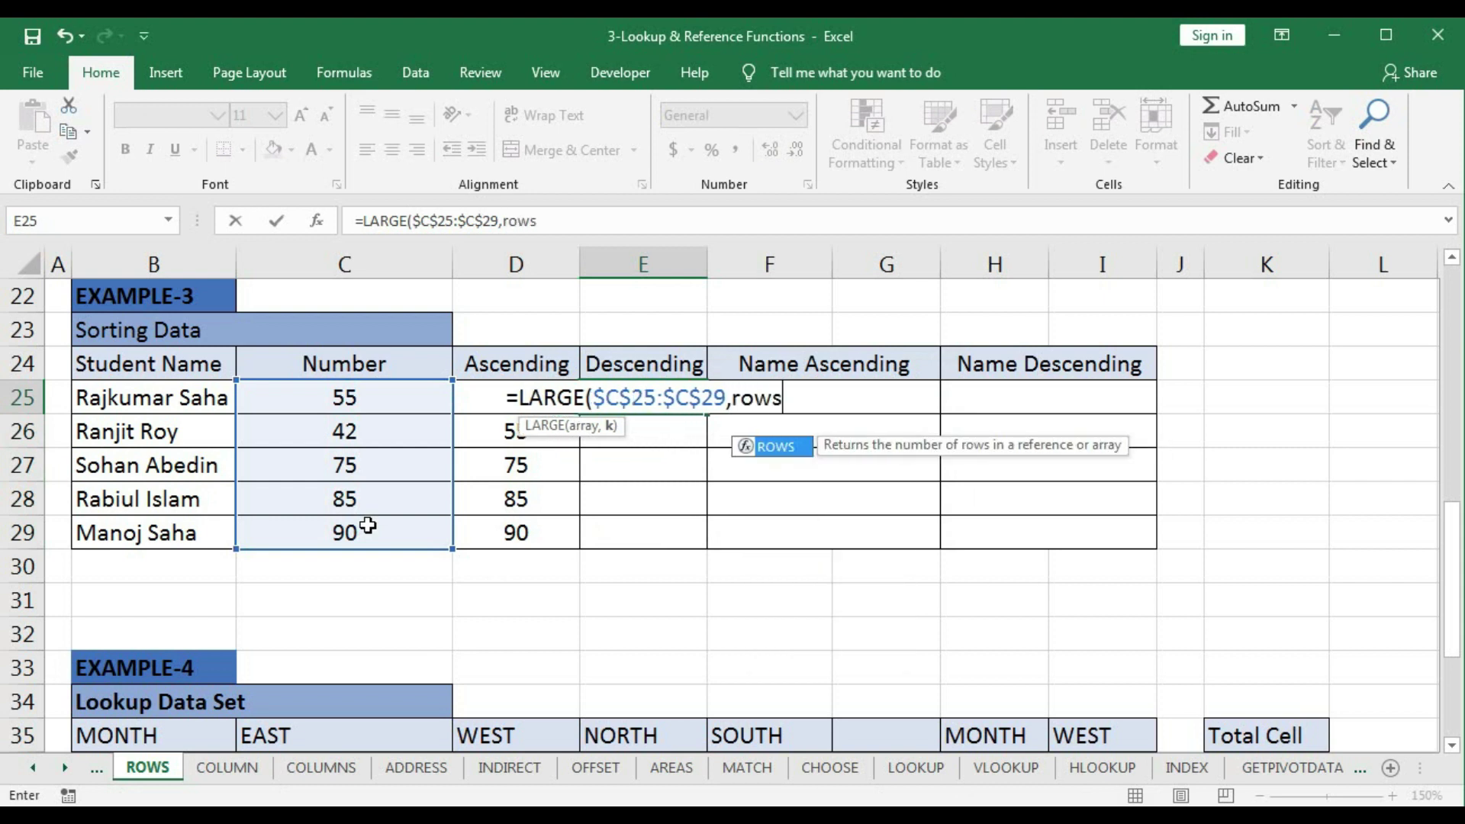
pyautogui.press('Tab')
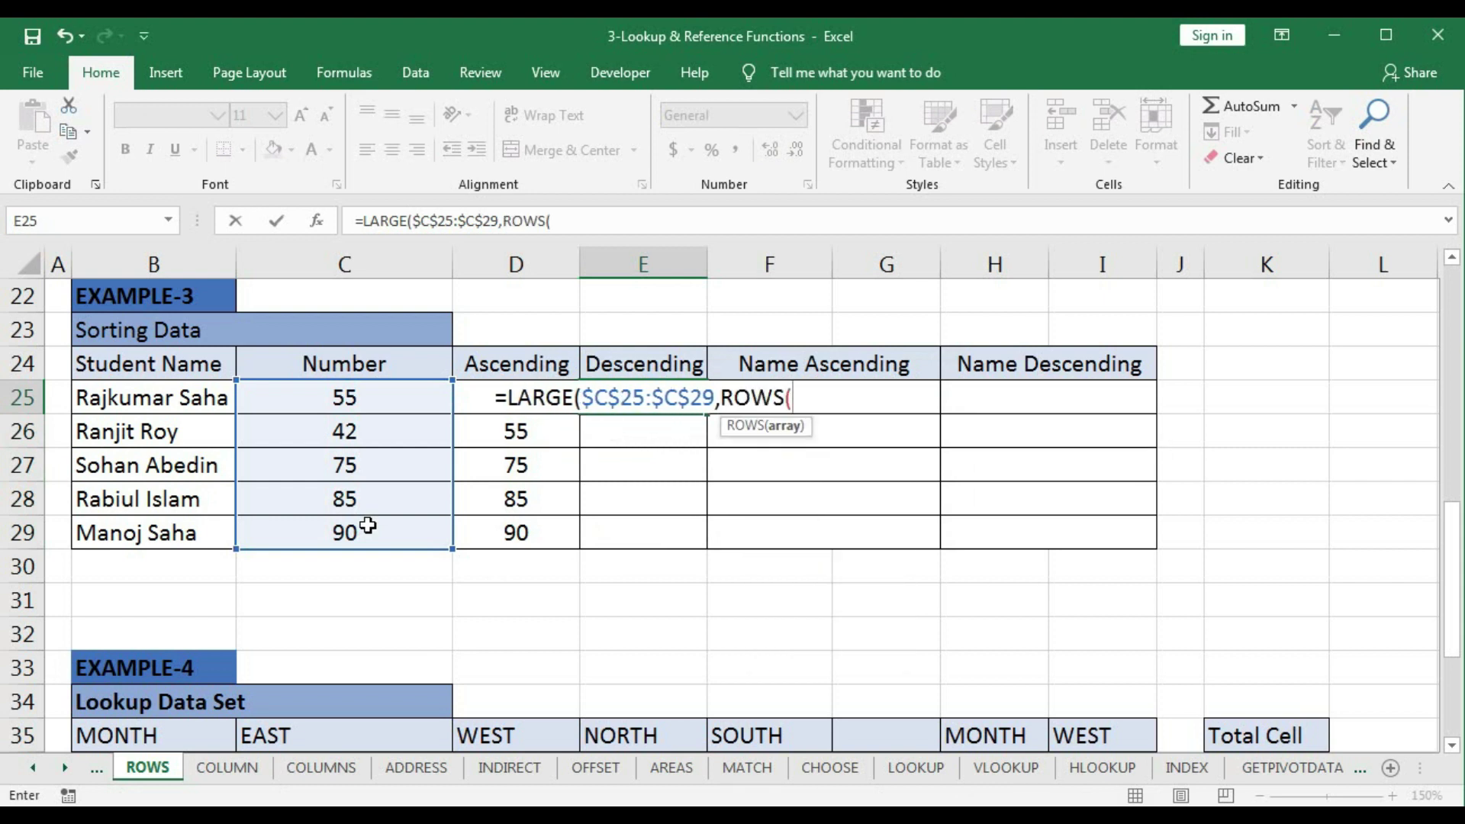
pyautogui.click(993, 396)
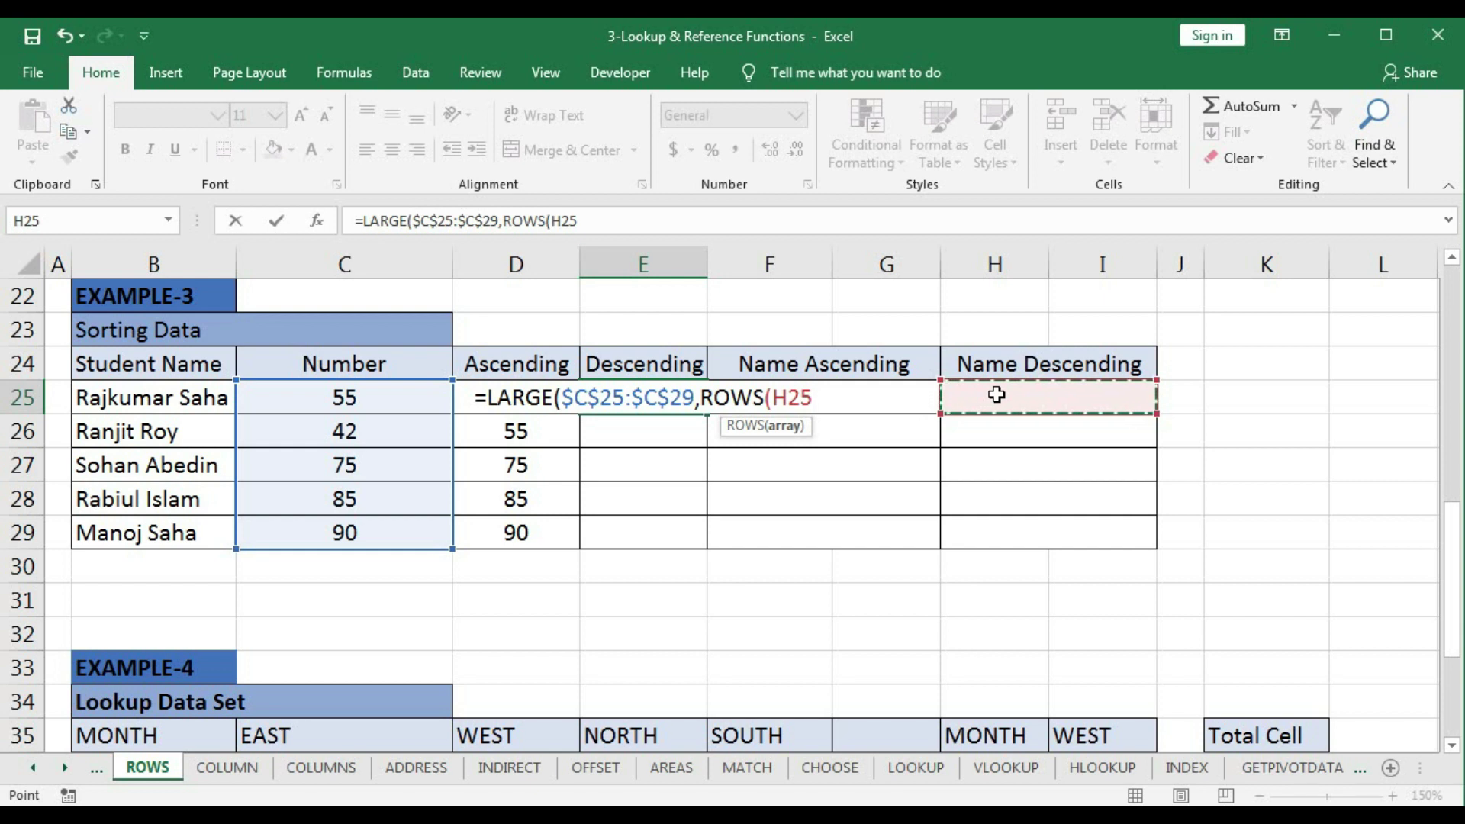
pyautogui.press('F8')
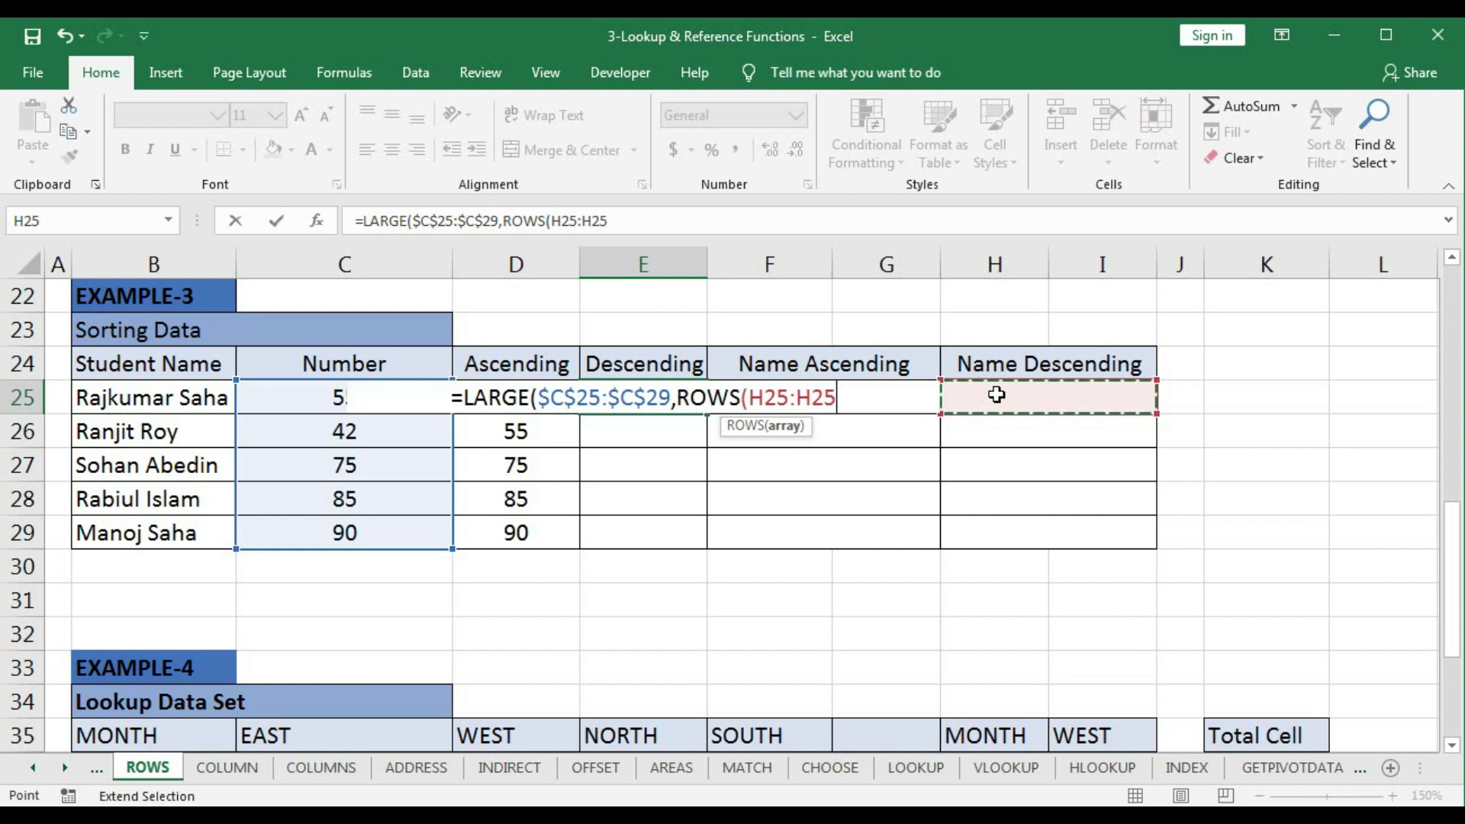
pyautogui.write(')')
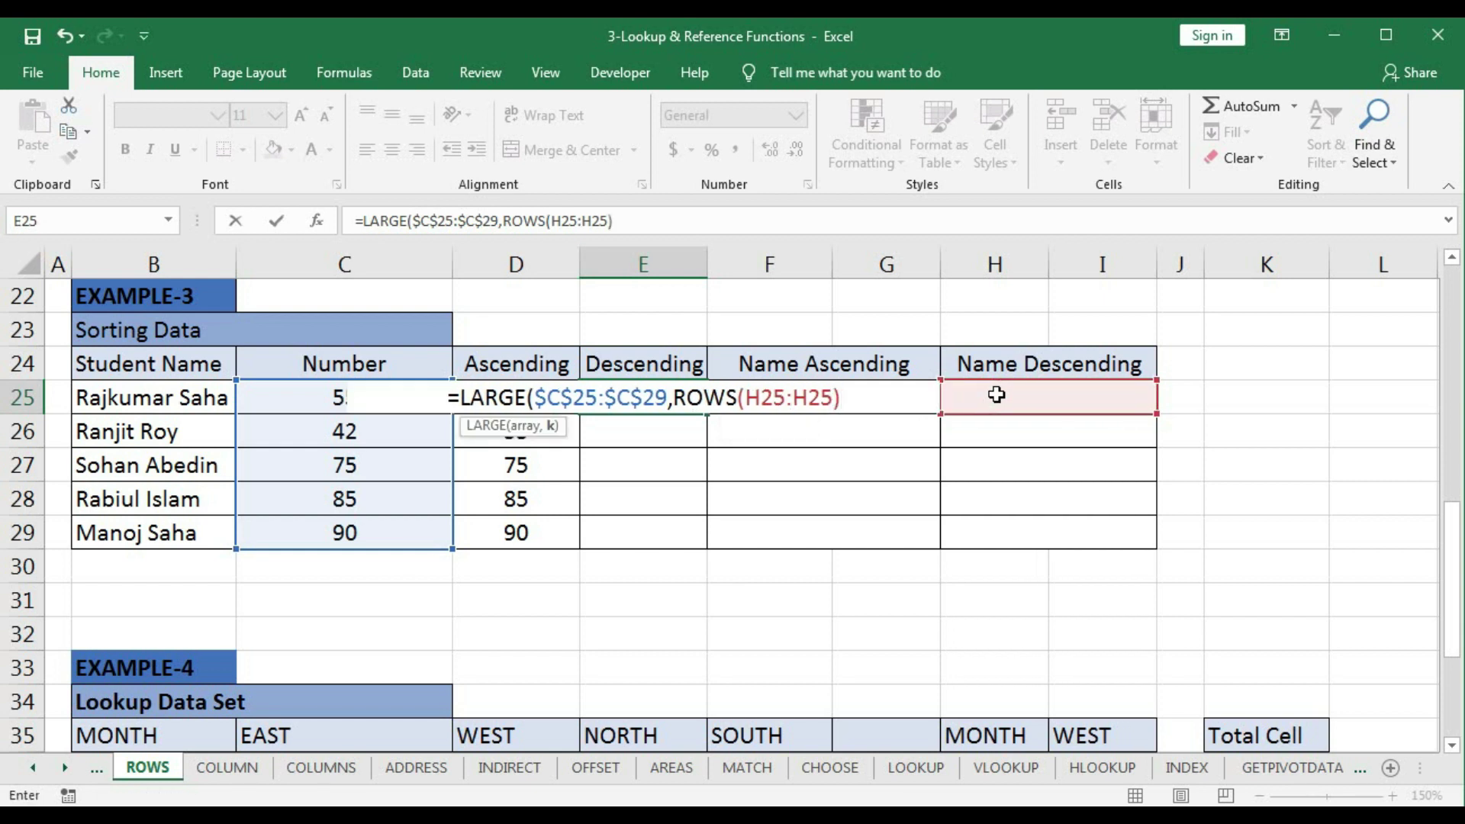
pyautogui.write(')')
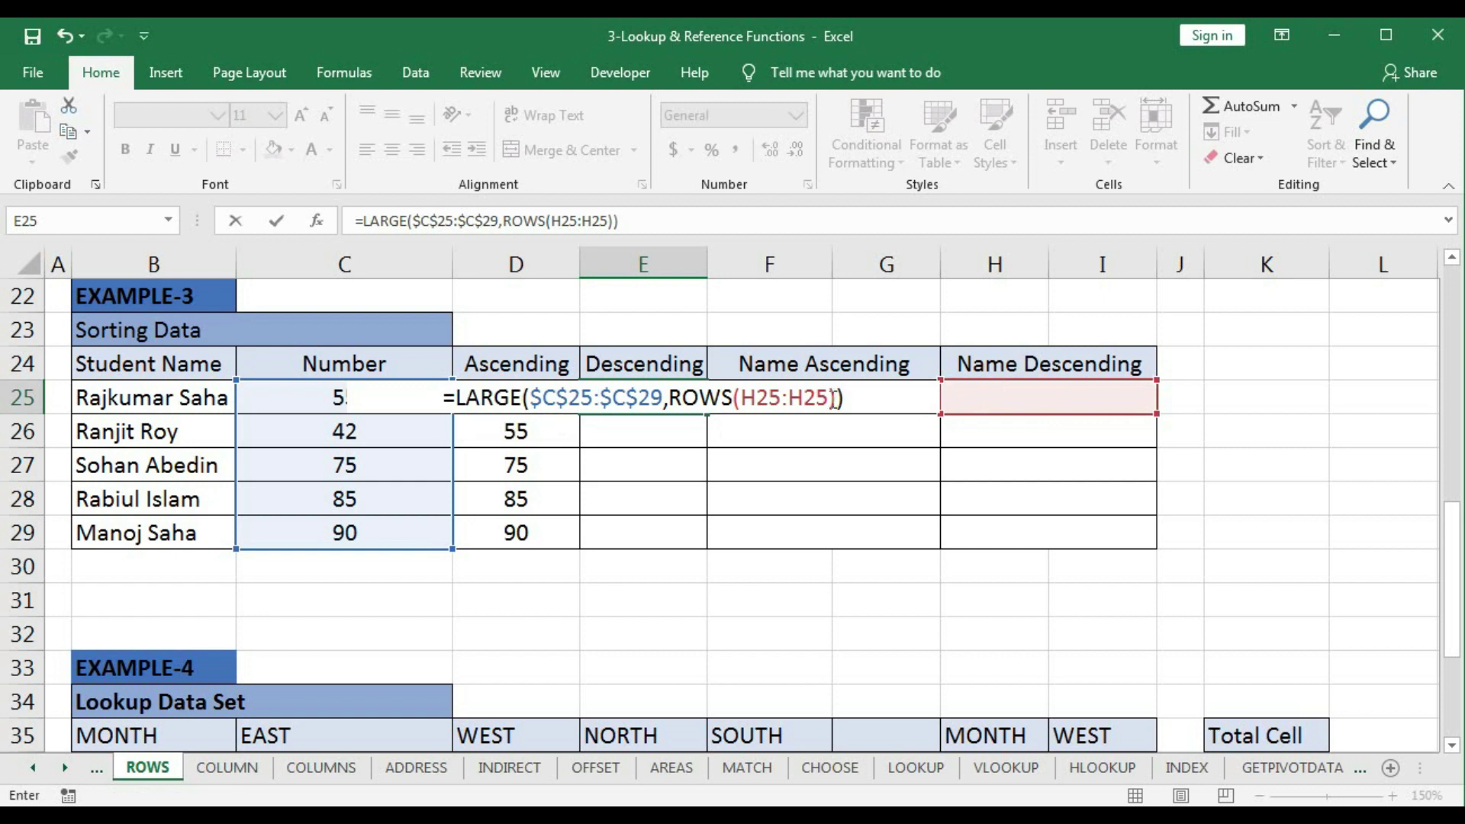
# Make the first H25 reference in E25's LARGE formula absolute, and fill the formula down to E29
pyautogui.click(767, 398)
pyautogui.press('F4')
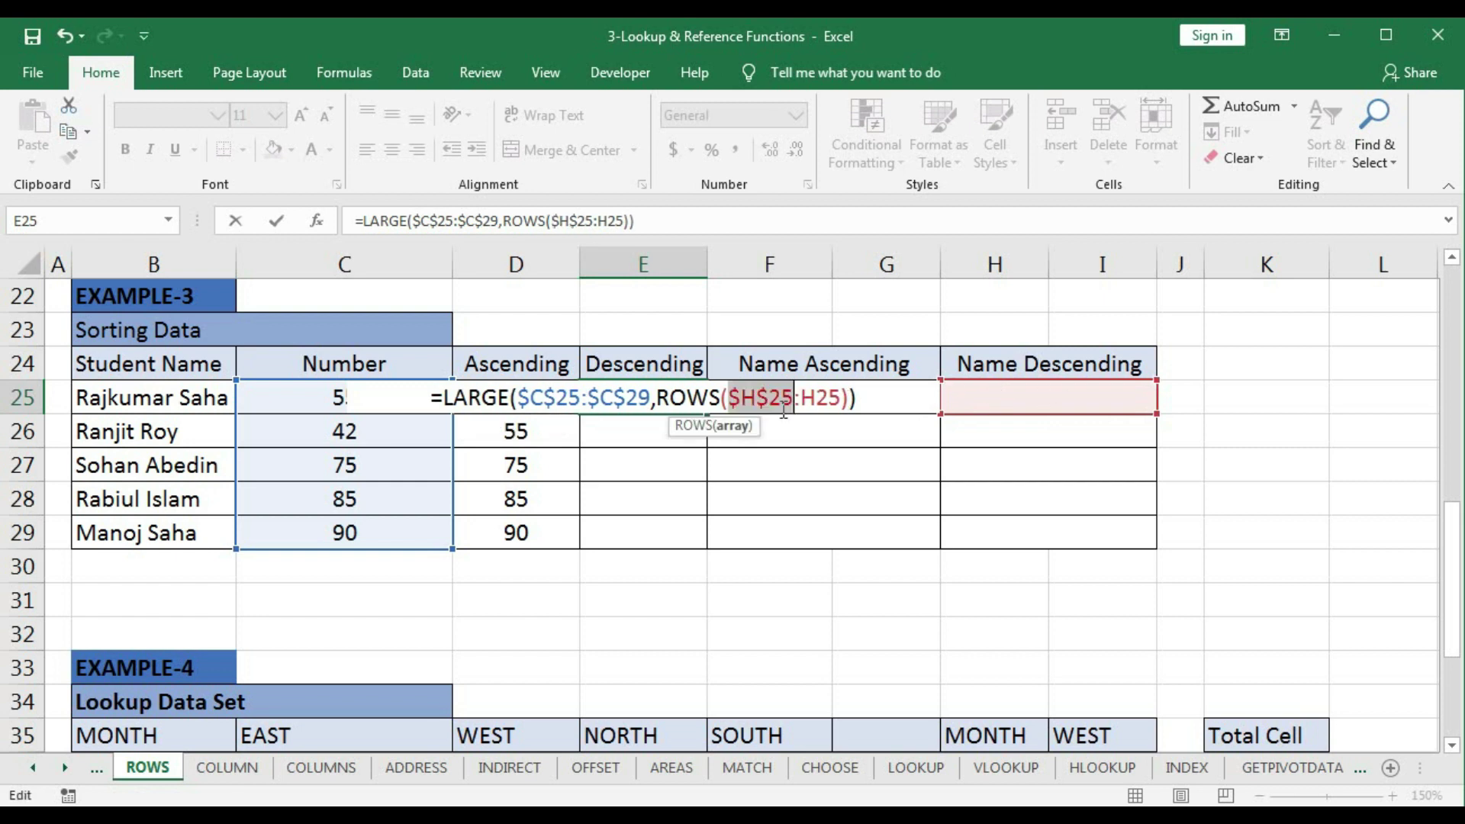
pyautogui.press('Return')
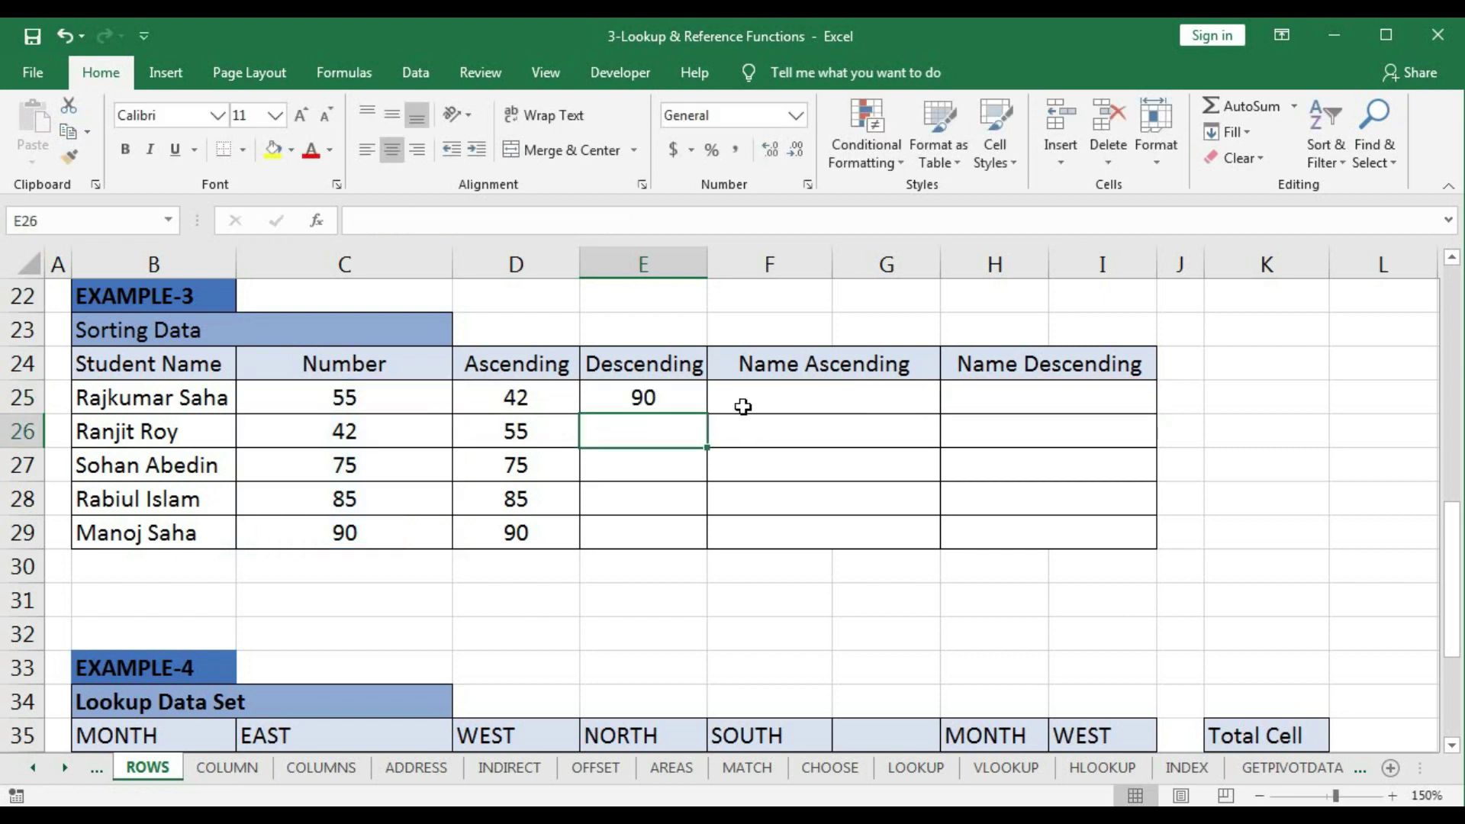
pyautogui.click(678, 396)
pyautogui.moveTo(711, 418); pyautogui.dragTo(685, 538)
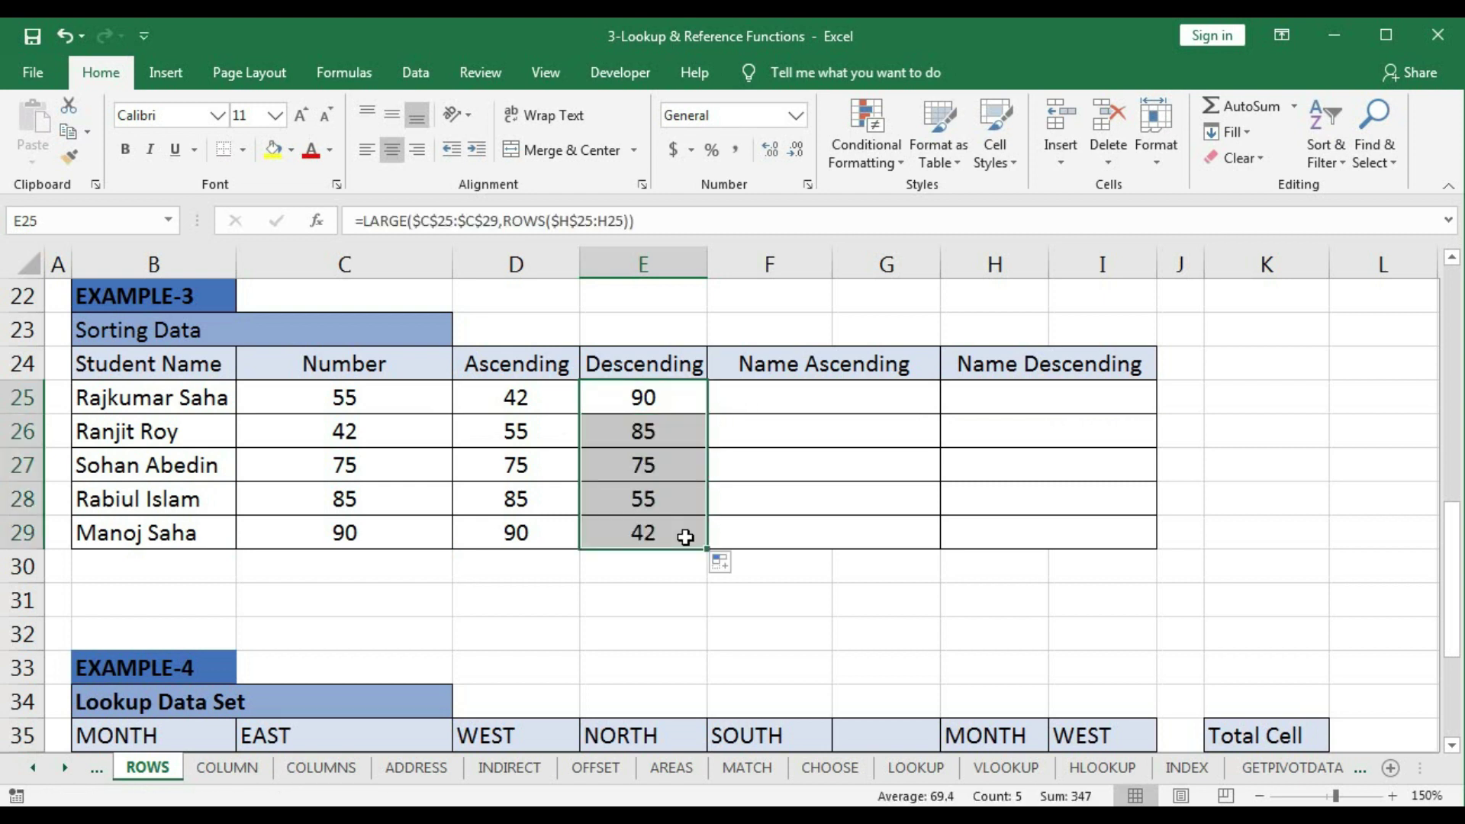
pyautogui.moveTo(641, 425); pyautogui.dragTo(632, 537)
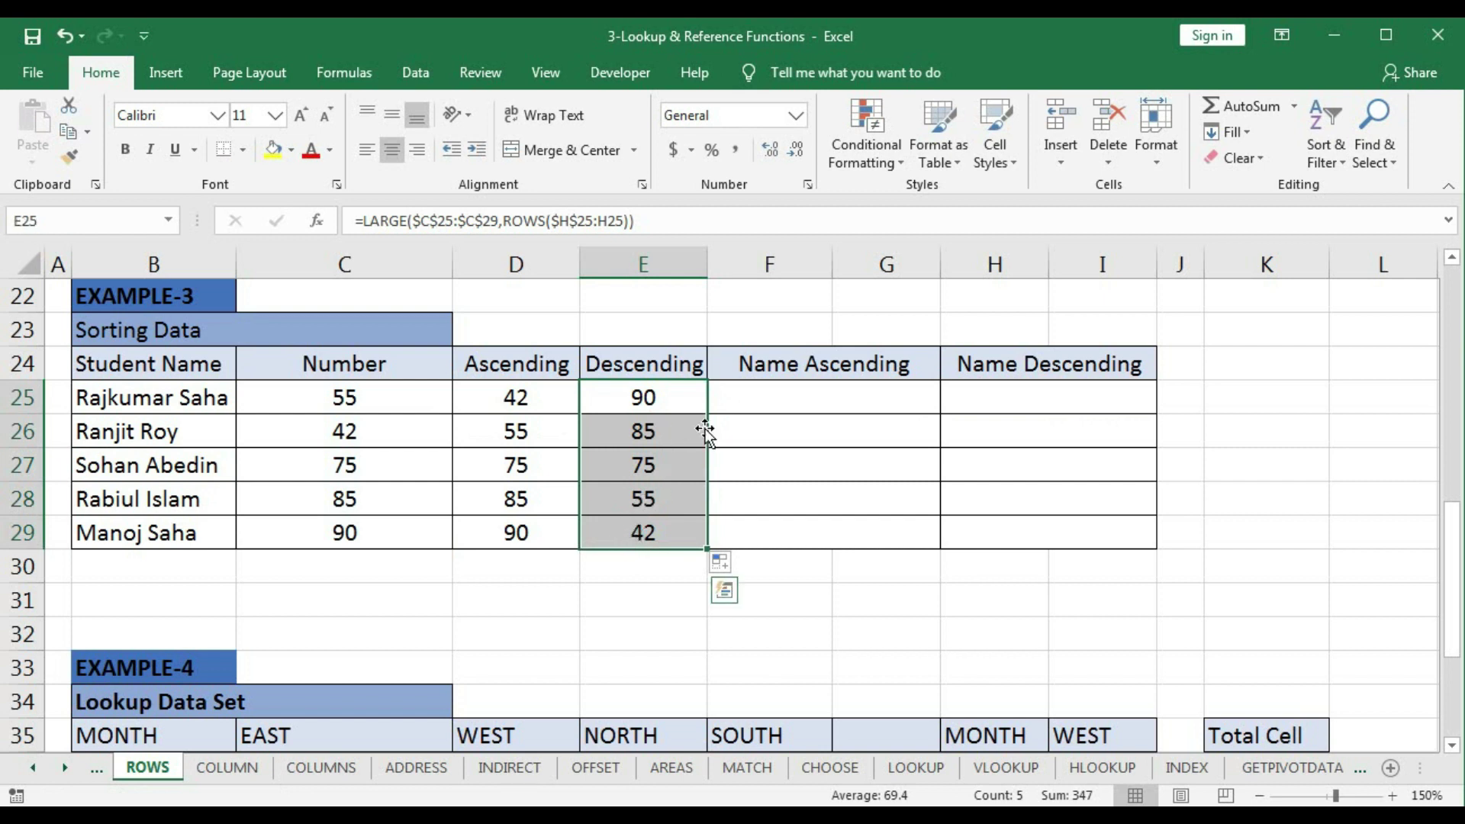
# Start an INDEX formula in F25, the first Name Ascending cell, with the student names B25:B29 as its array
pyautogui.click(780, 398)
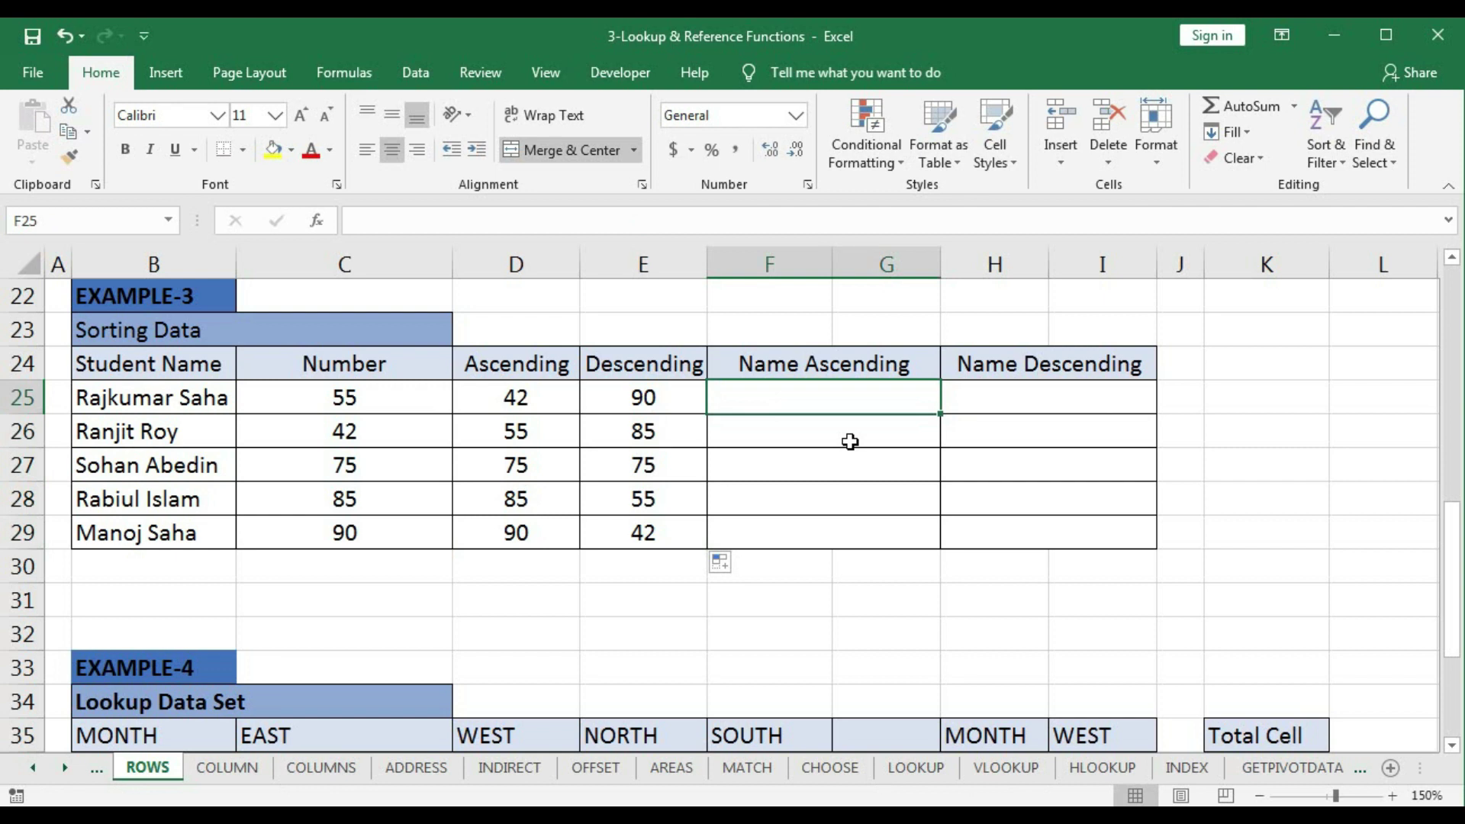
pyautogui.write('=inde')
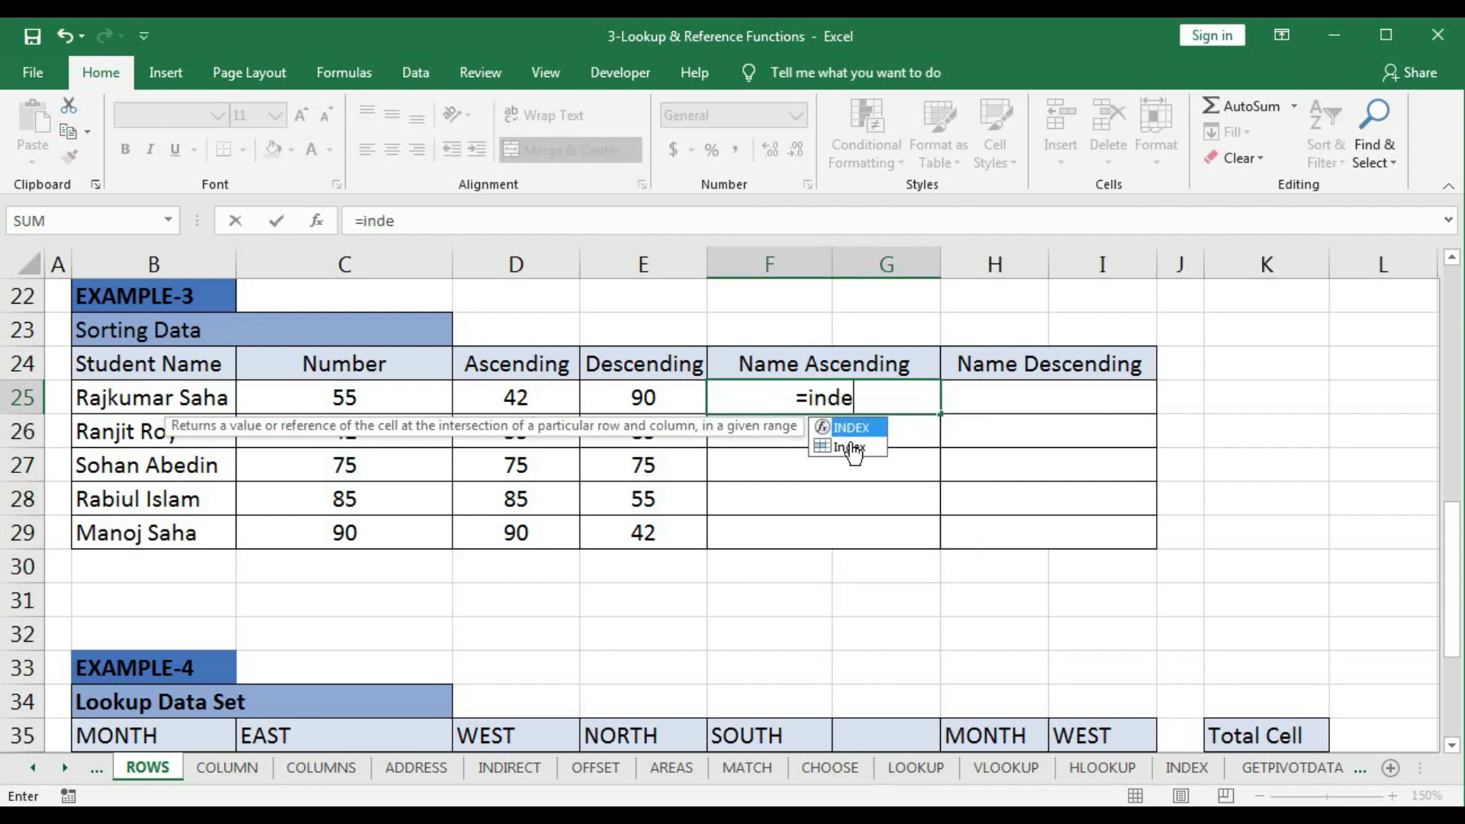
pyautogui.press('Tab')
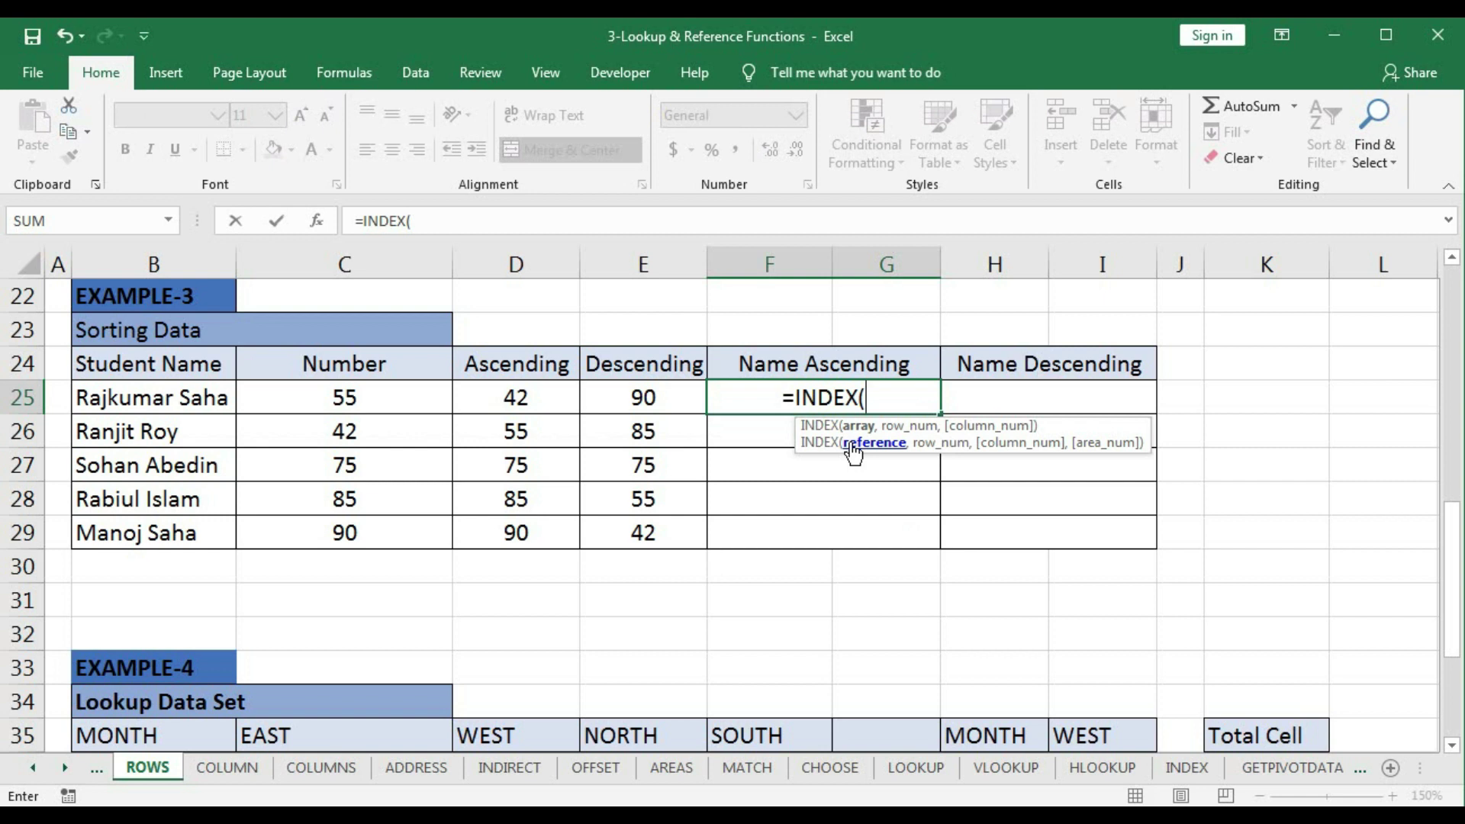
pyautogui.moveTo(158, 401); pyautogui.dragTo(155, 533)
pyautogui.write(',')
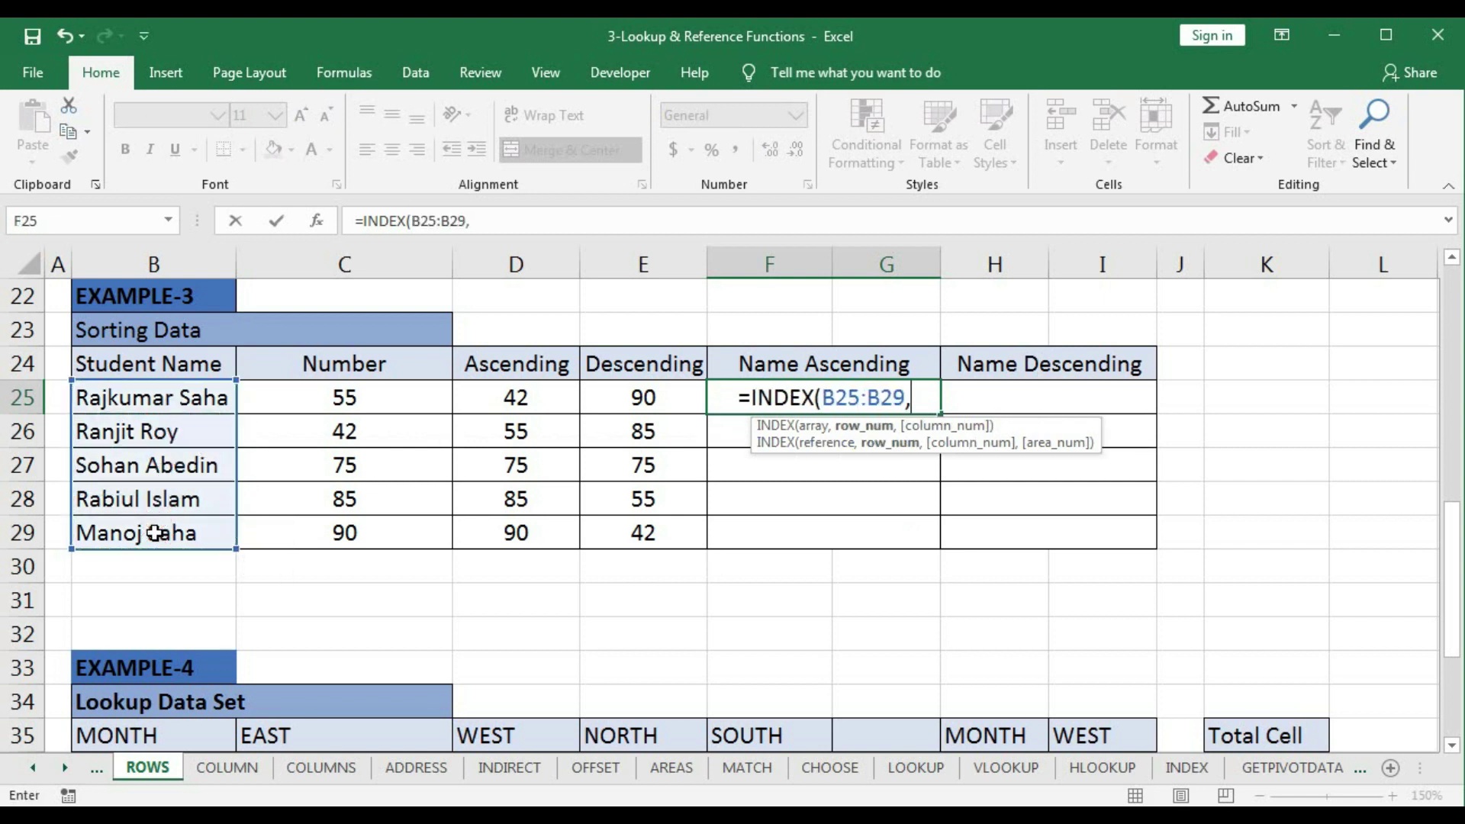
# Nest a MATCH function as the row number in F25's INDEX formula, looking up D25 in the numbers C25:C29
pyautogui.write('ma')
pyautogui.press('Tab')
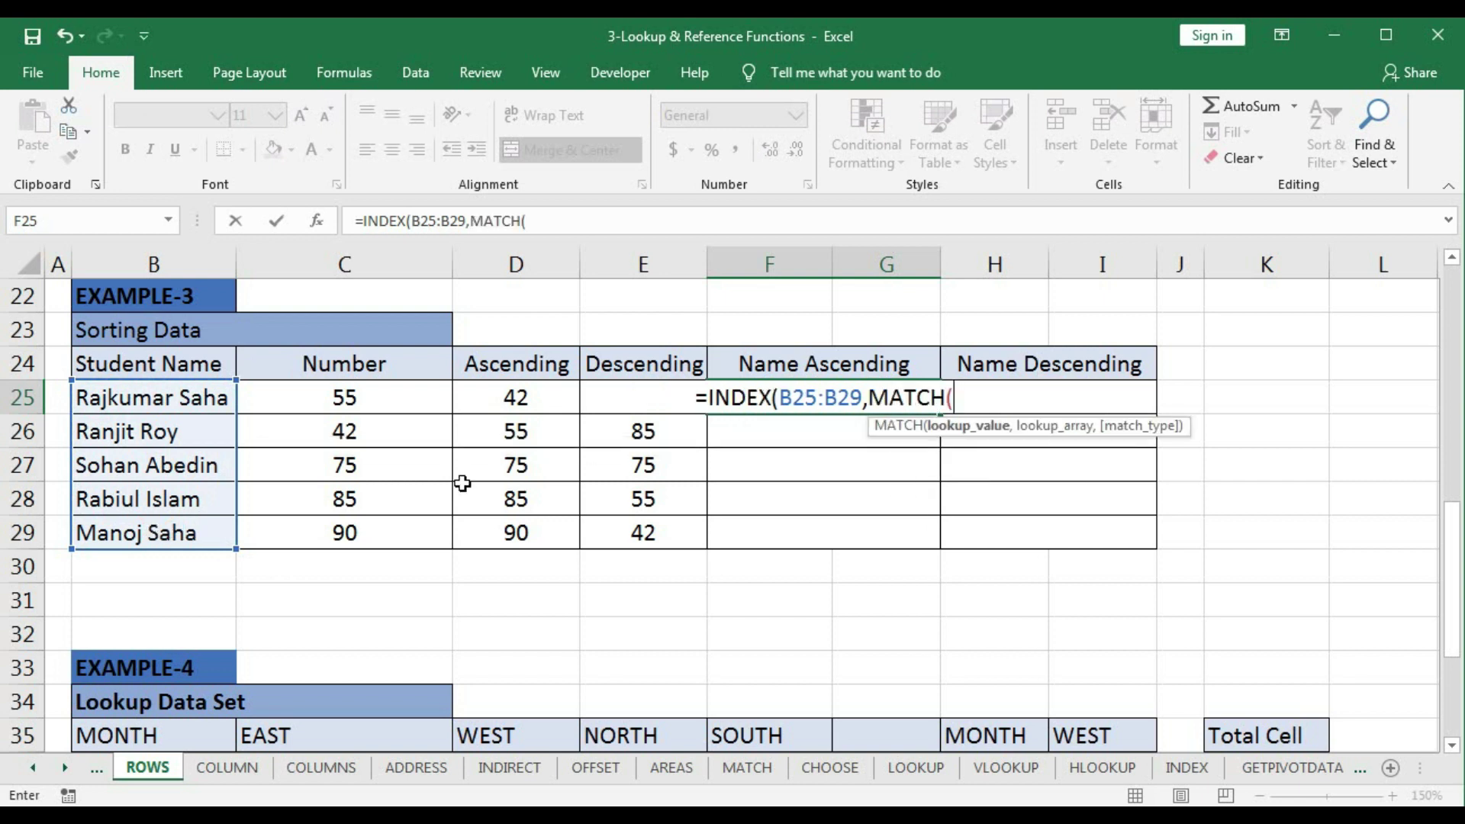
pyautogui.click(506, 400)
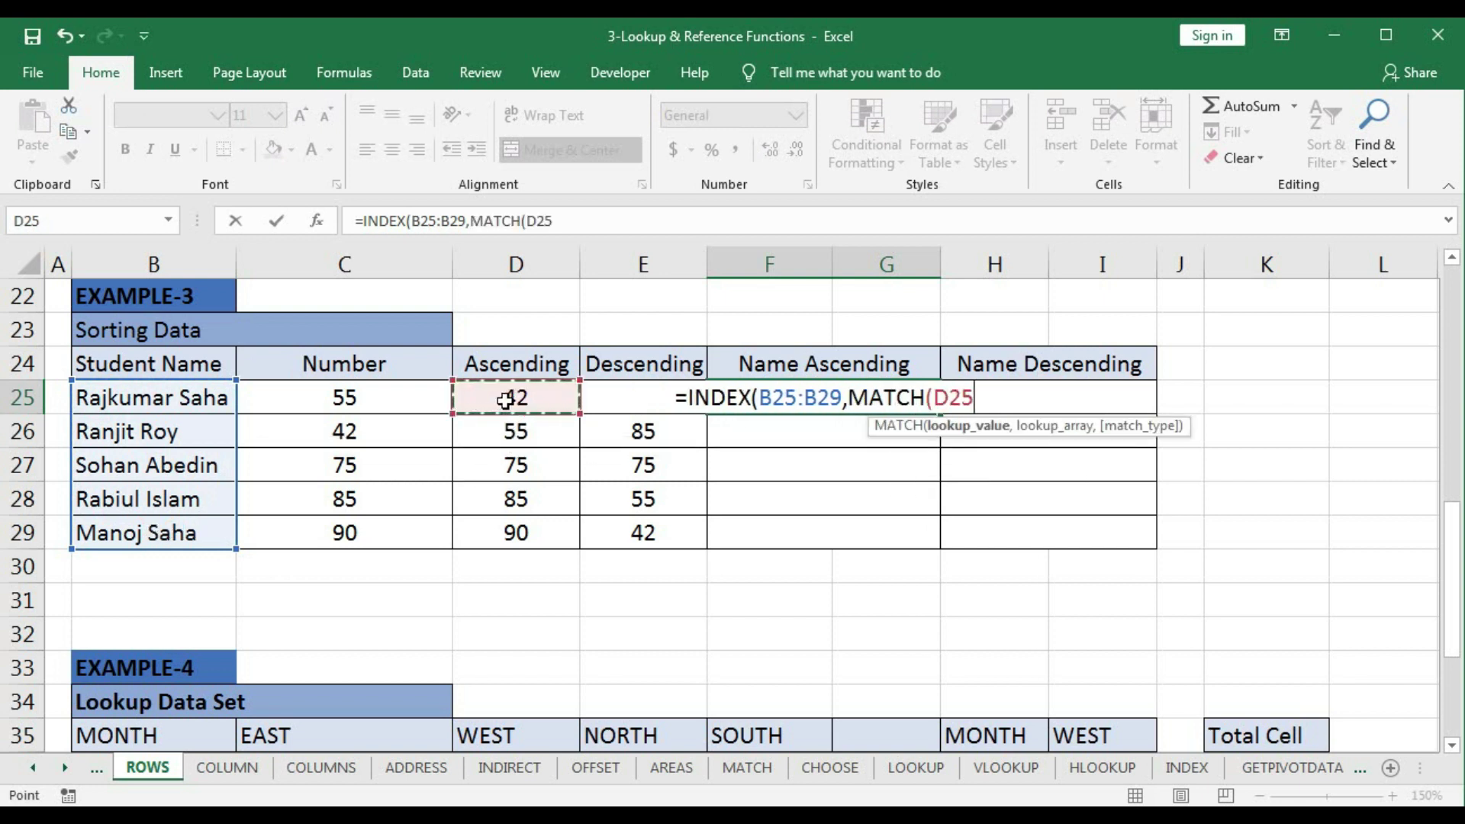
pyautogui.write(',')
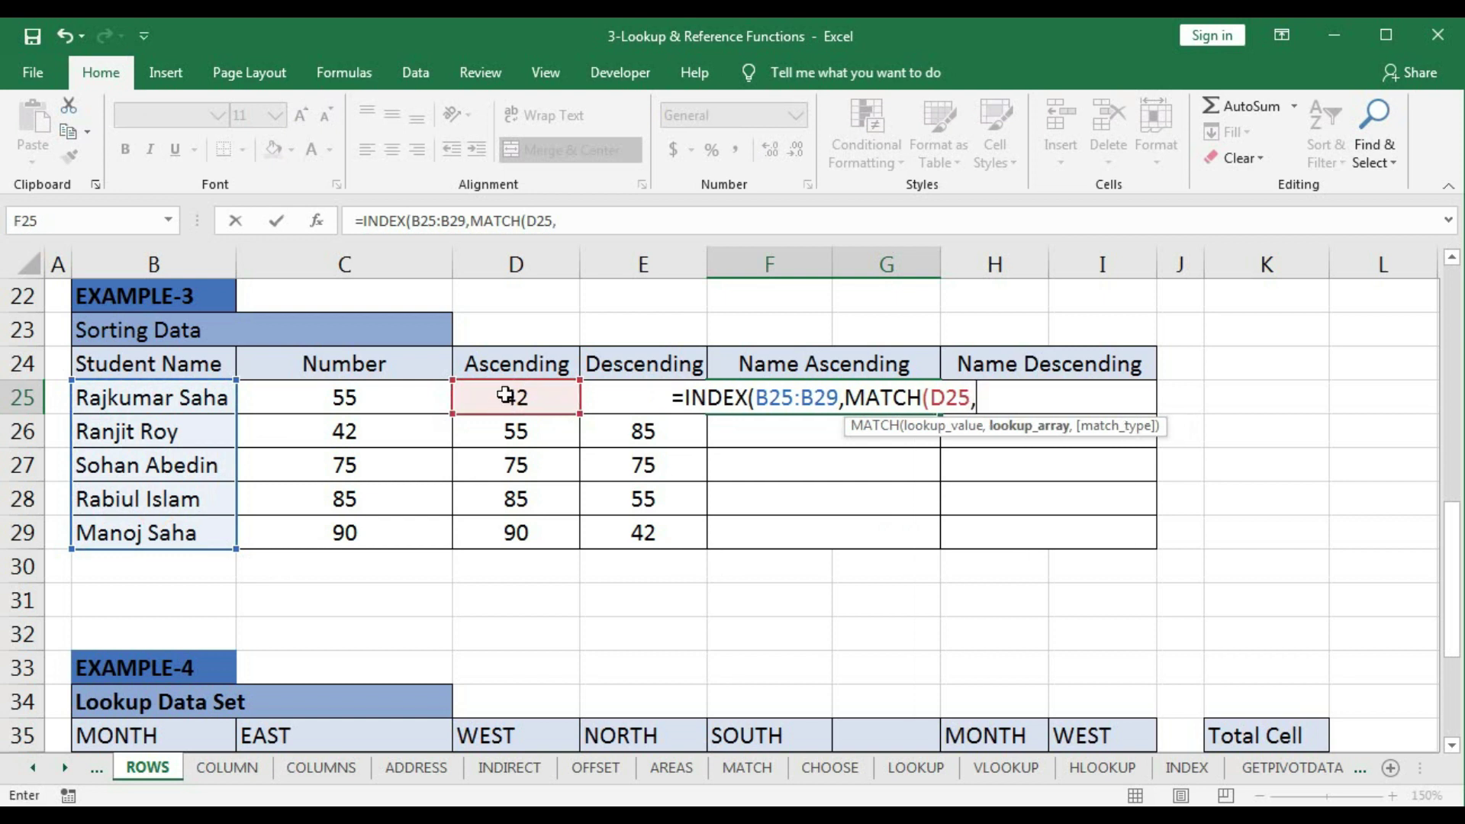
pyautogui.moveTo(506, 400); pyautogui.dragTo(506, 524)
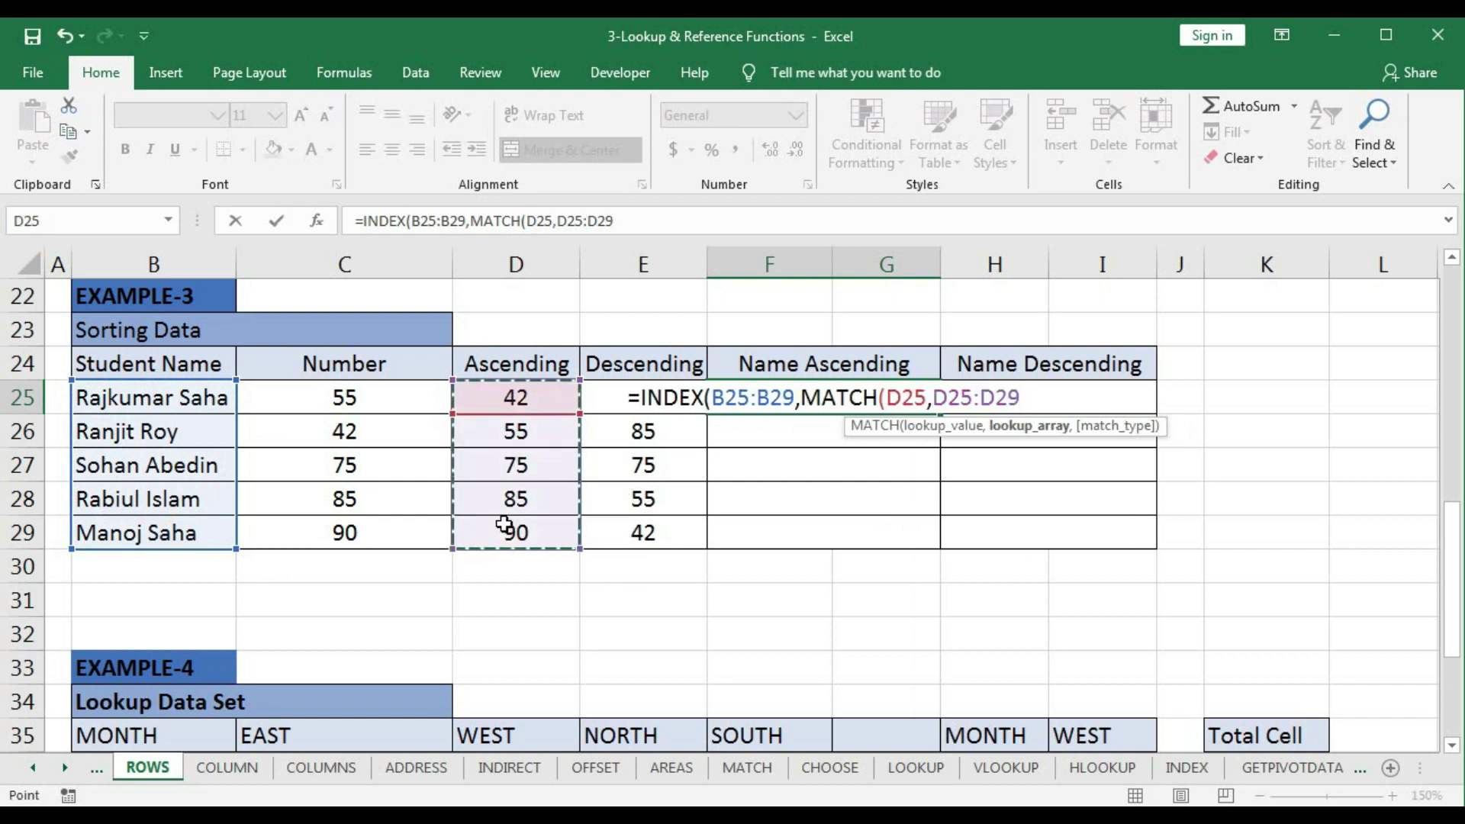
pyautogui.click(343, 397)
pyautogui.moveTo(344, 427); pyautogui.dragTo(346, 526)
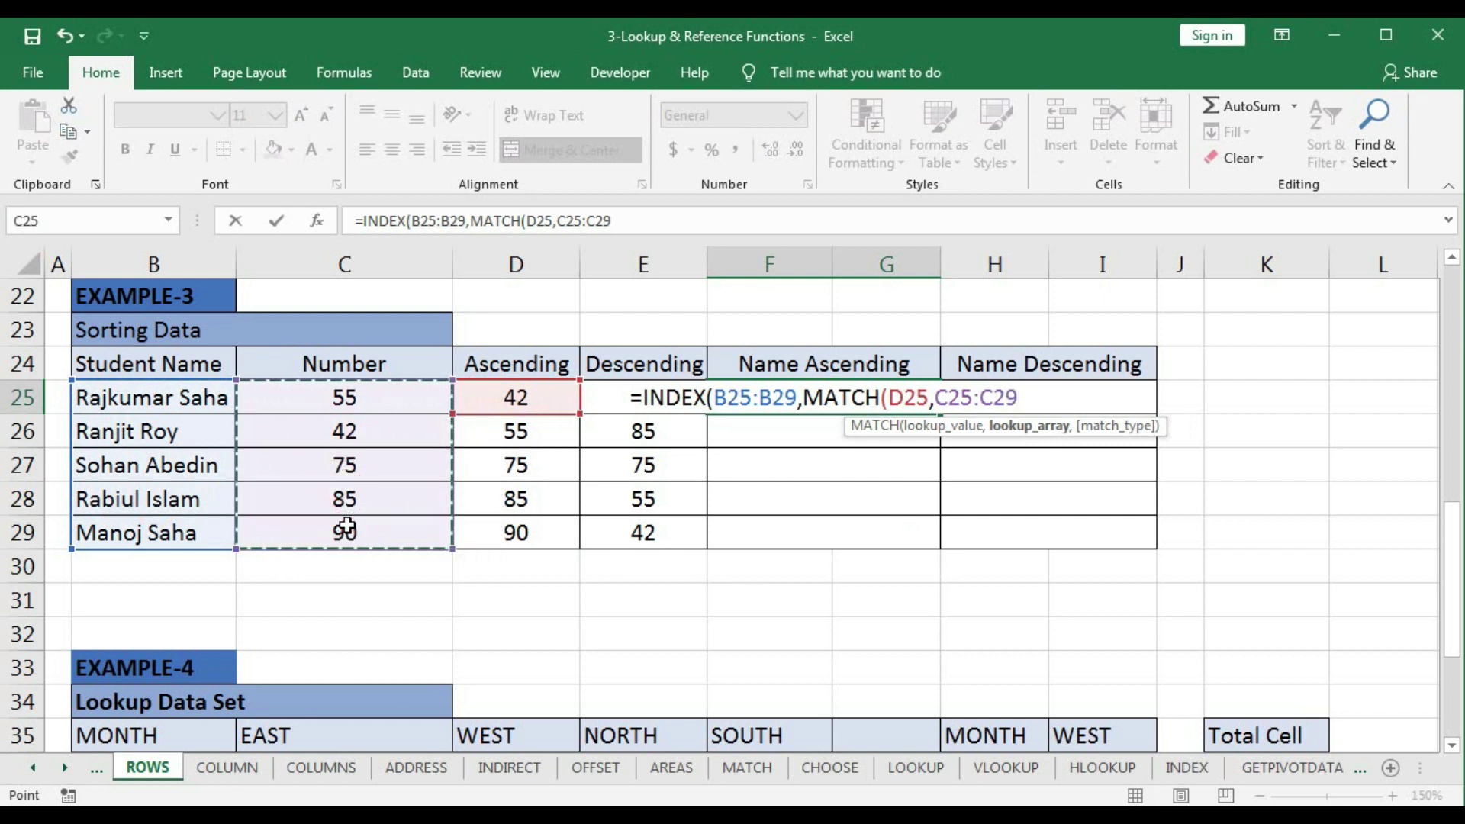
# Set the match type to 0 in F25's MATCH function, close both brackets and enter the formula
pyautogui.write(',0')
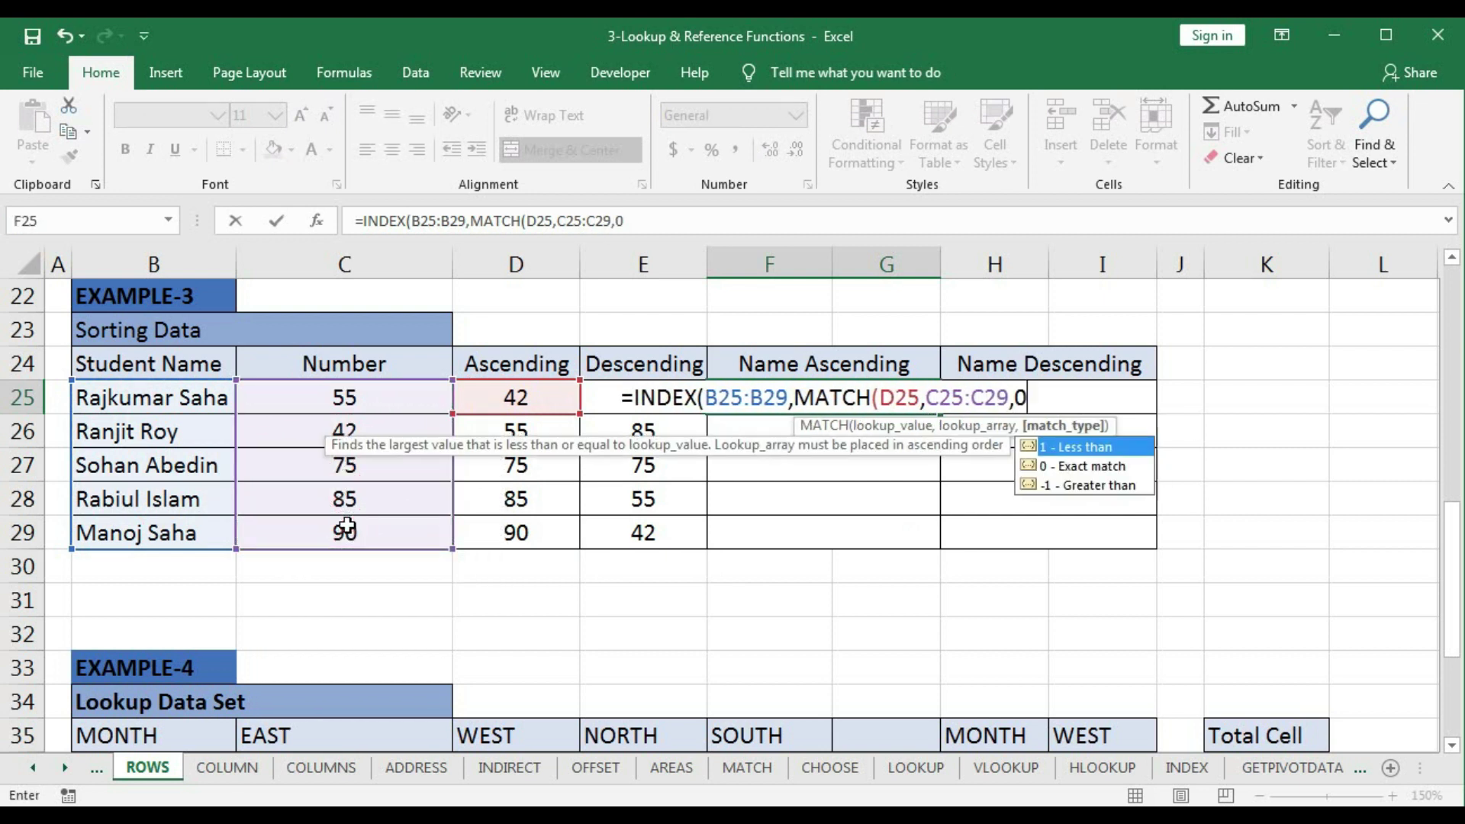
pyautogui.write(')')
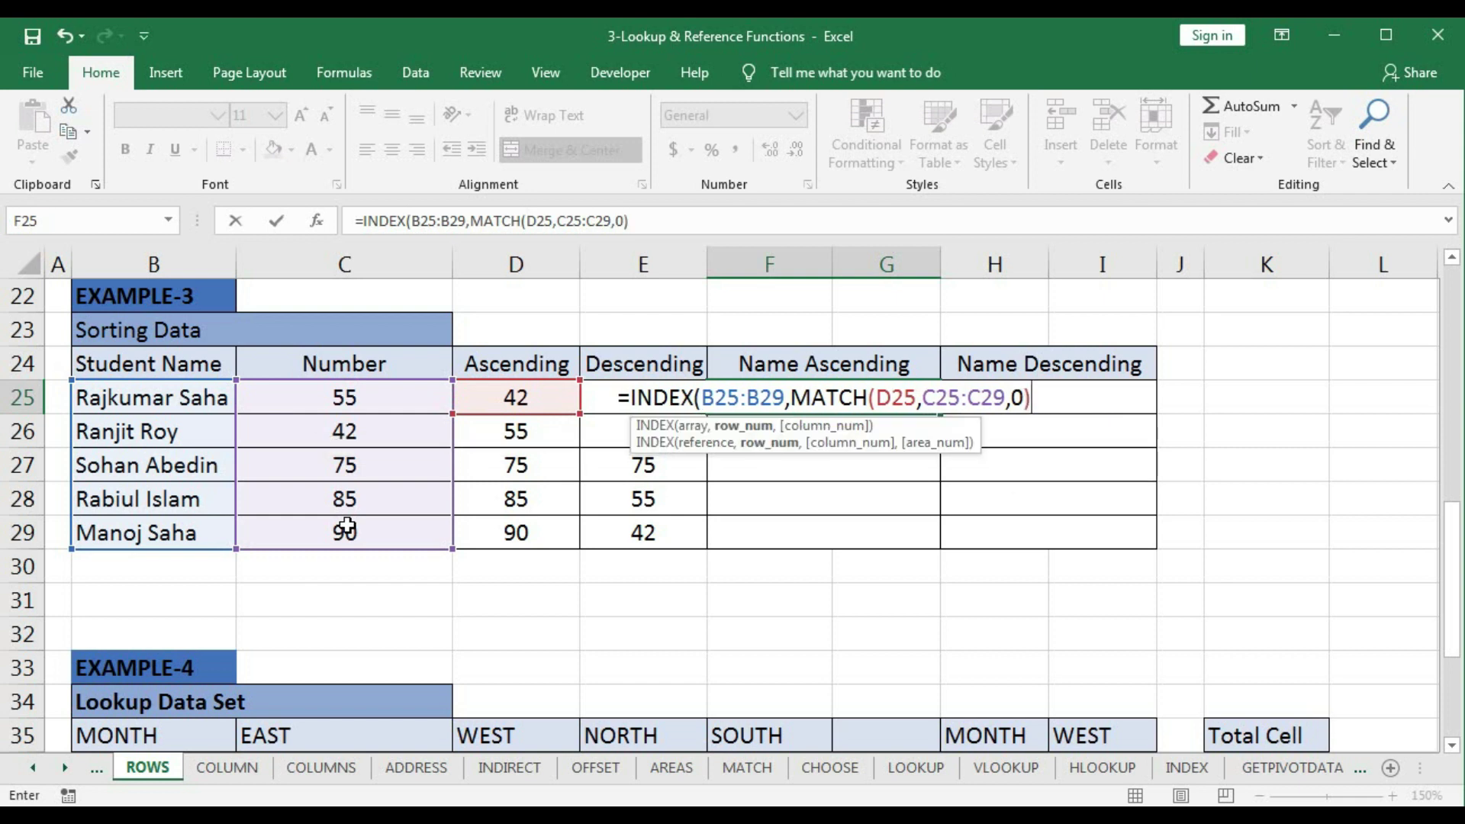
pyautogui.write(')')
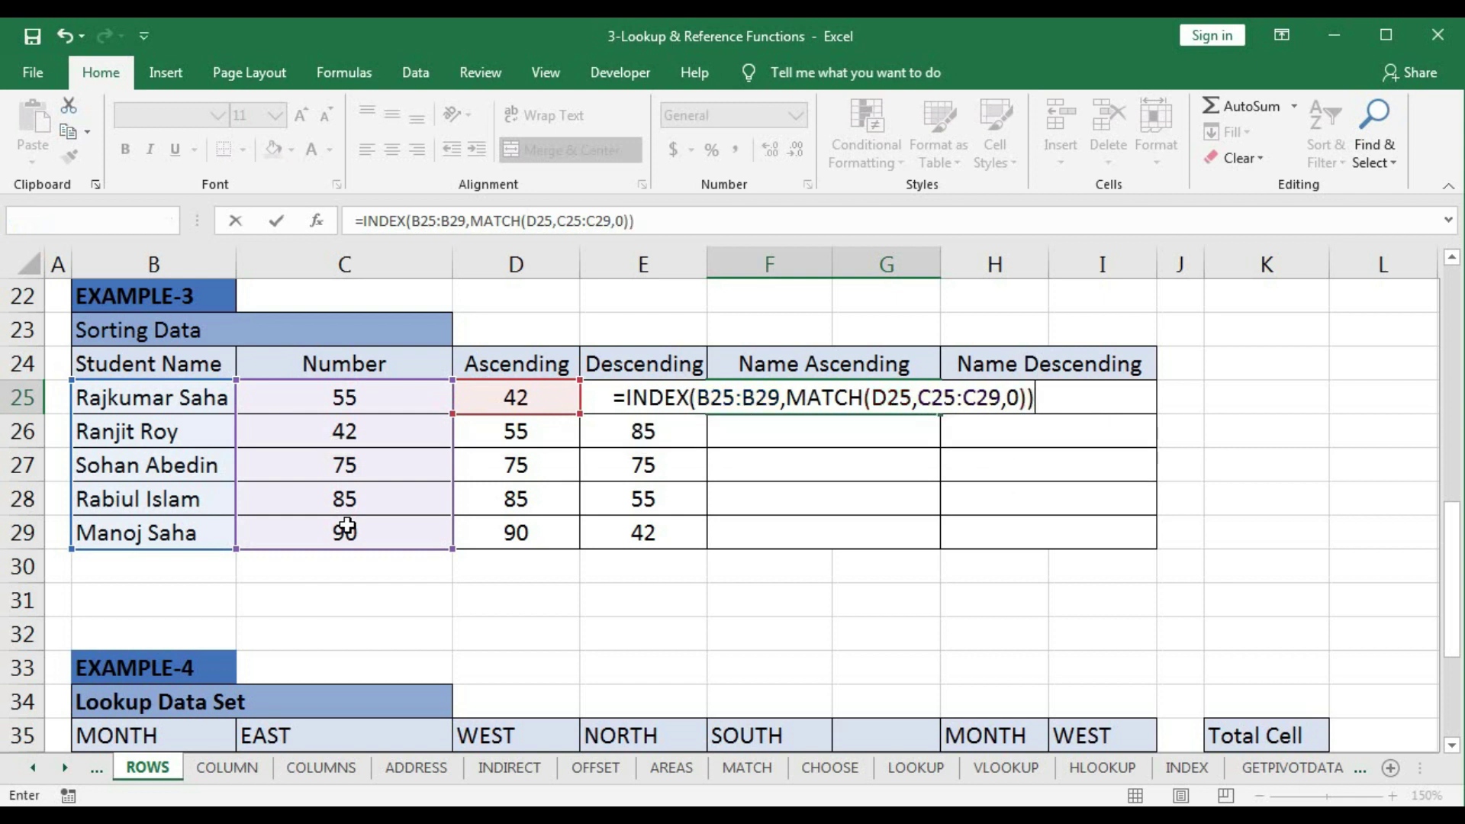
pyautogui.press('Return')
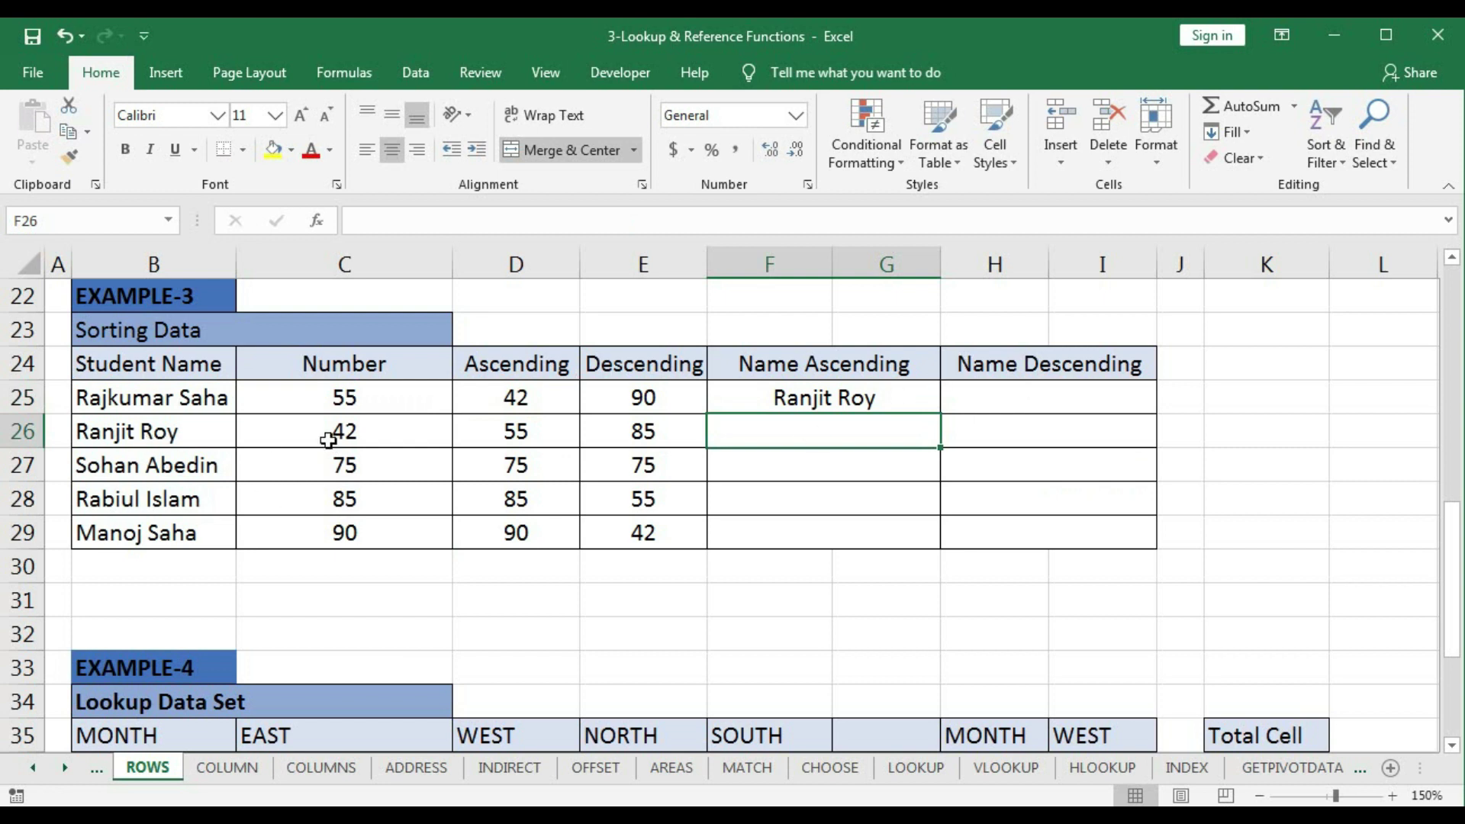
# Fill the F25 formula down to F29 and check the references in F26's formula
pyautogui.click(847, 398)
pyautogui.moveTo(940, 412); pyautogui.dragTo(926, 539)
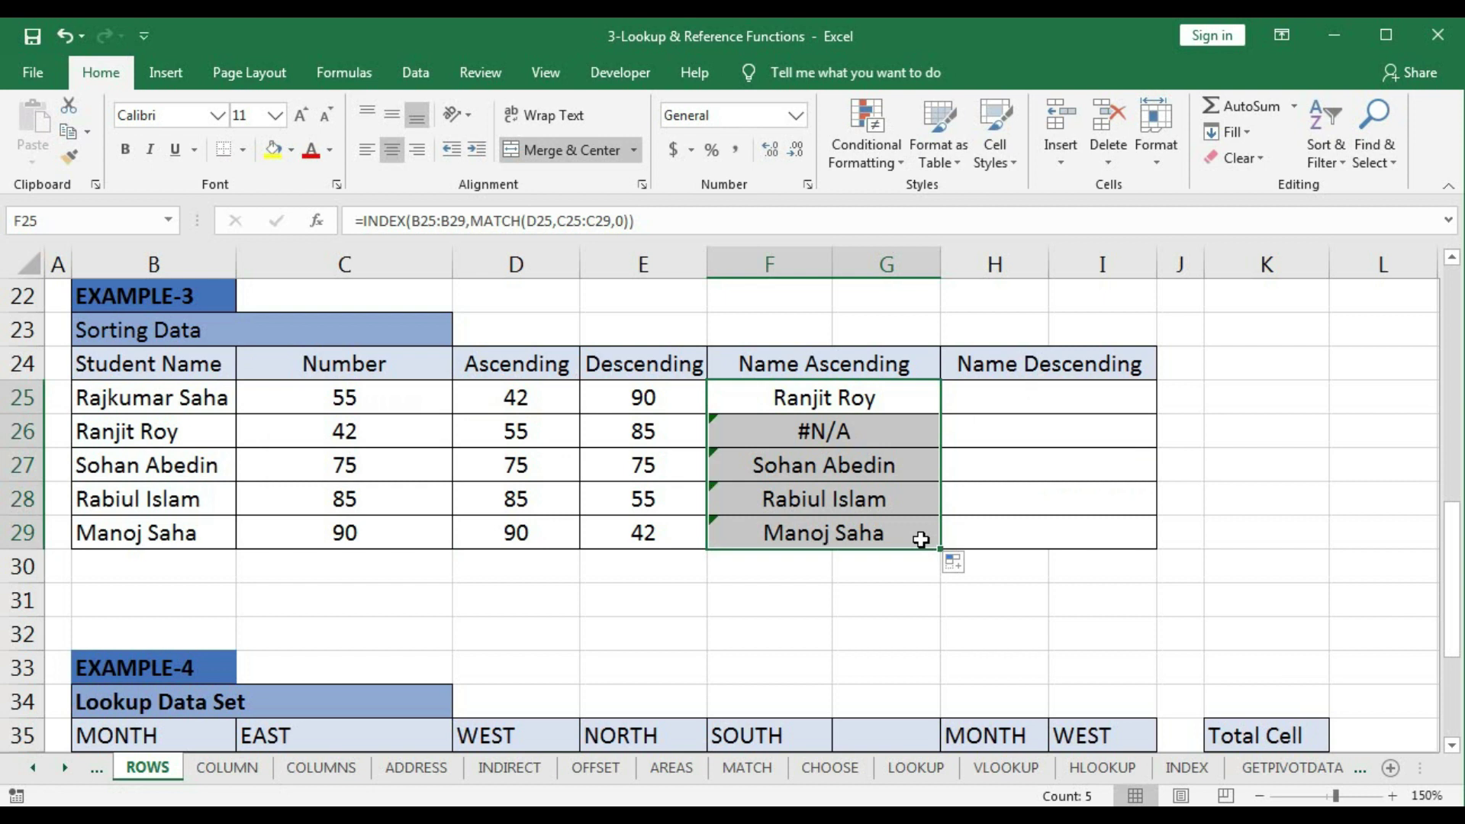
pyautogui.doubleClick(838, 432)
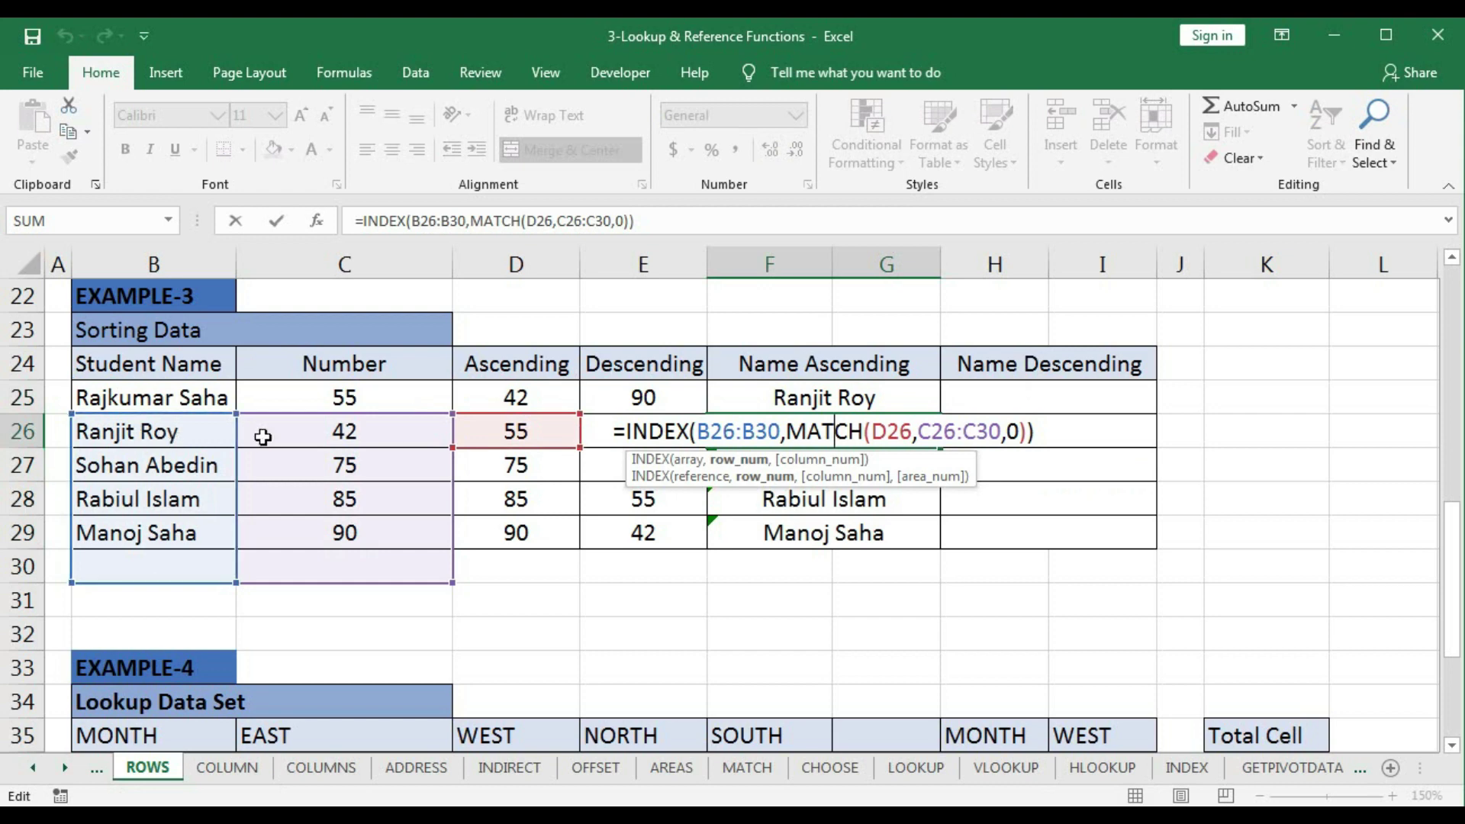
pyautogui.press('Escape')
# Make the ranges B25:B29 and C25:C29 absolute in F25's formula, and fill it down to F29
pyautogui.doubleClick(786, 398)
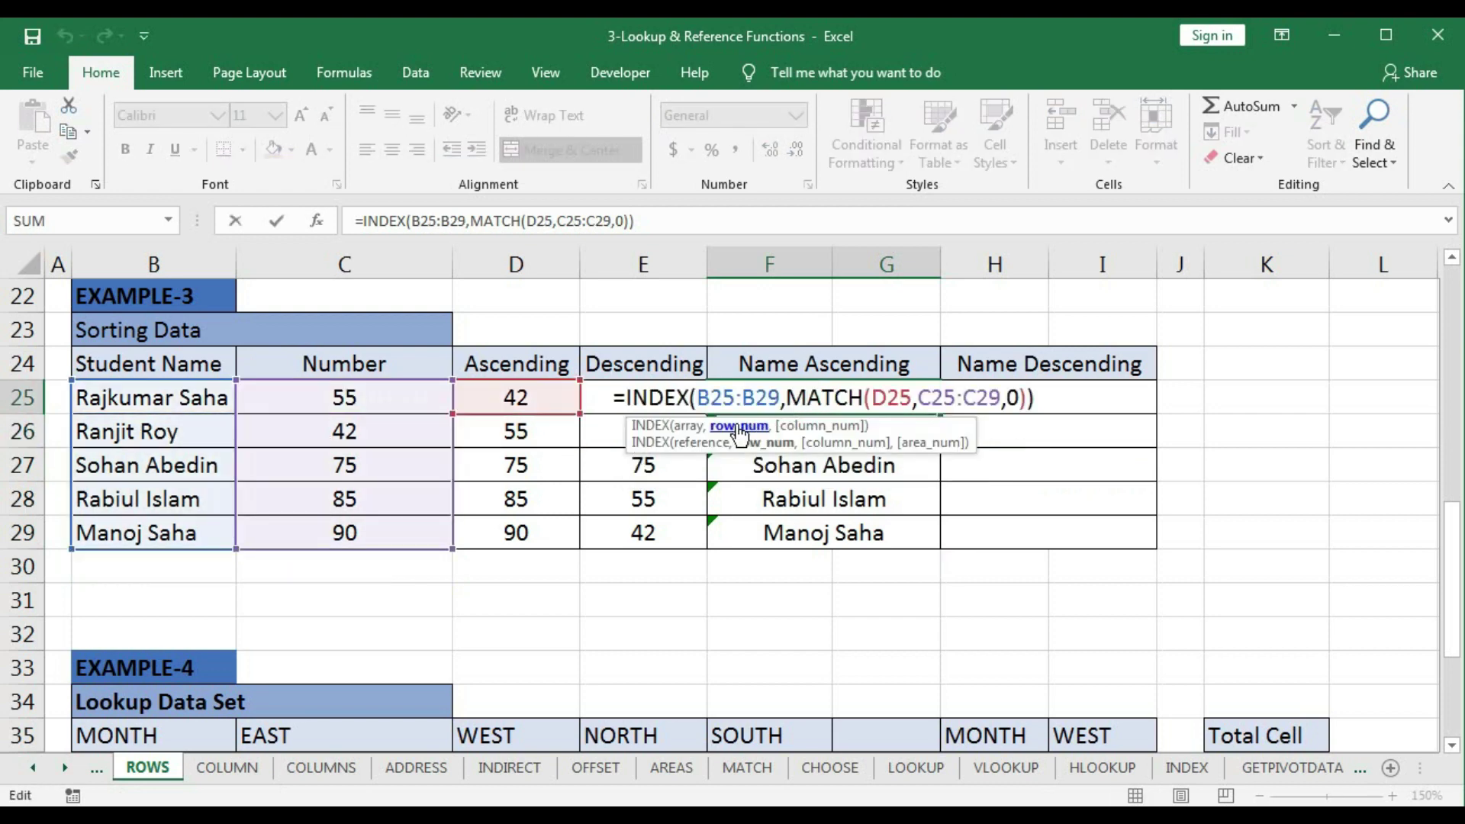
pyautogui.moveTo(697, 398); pyautogui.dragTo(778, 397)
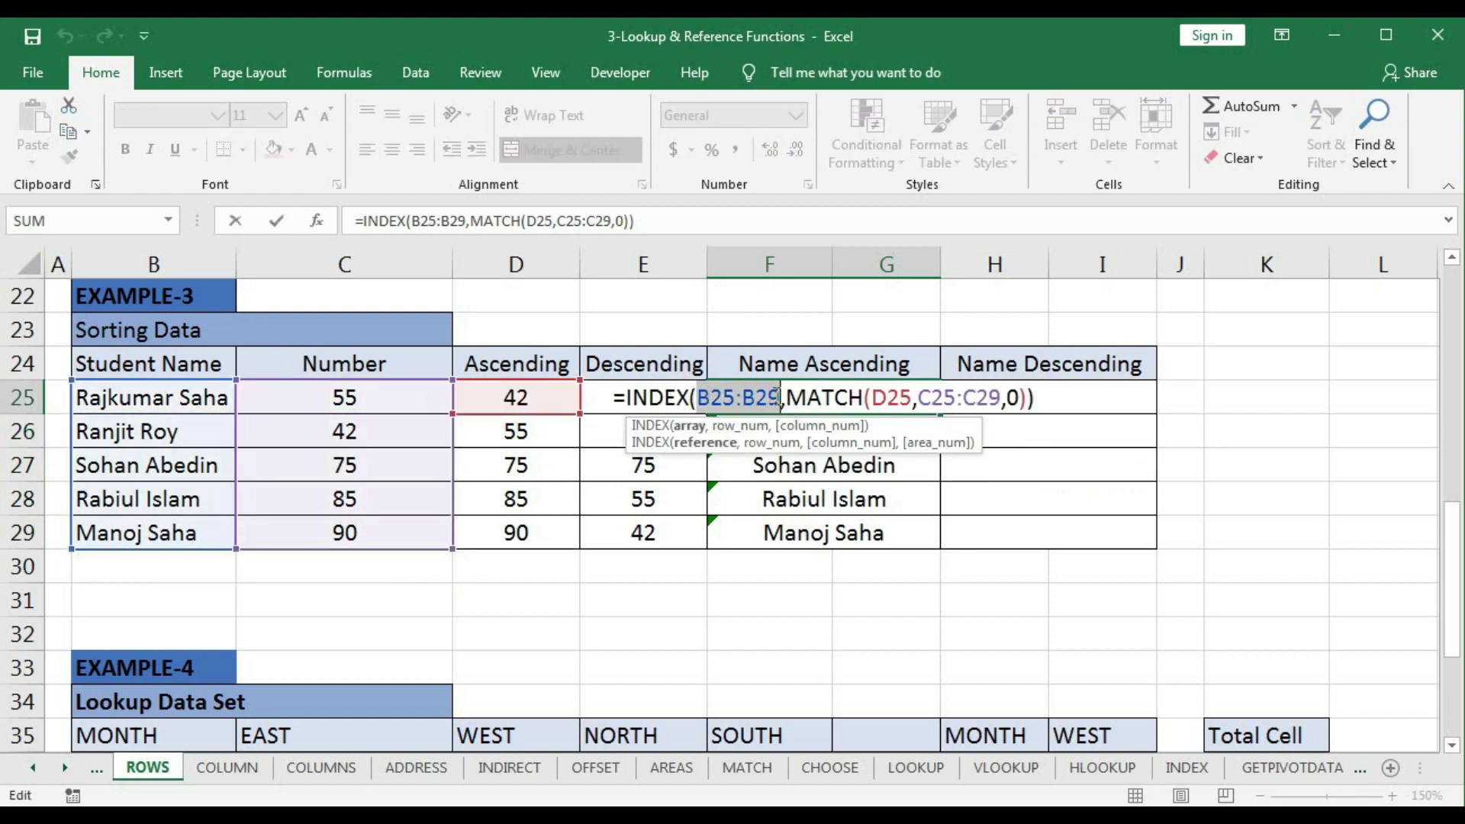
pyautogui.press('F4')
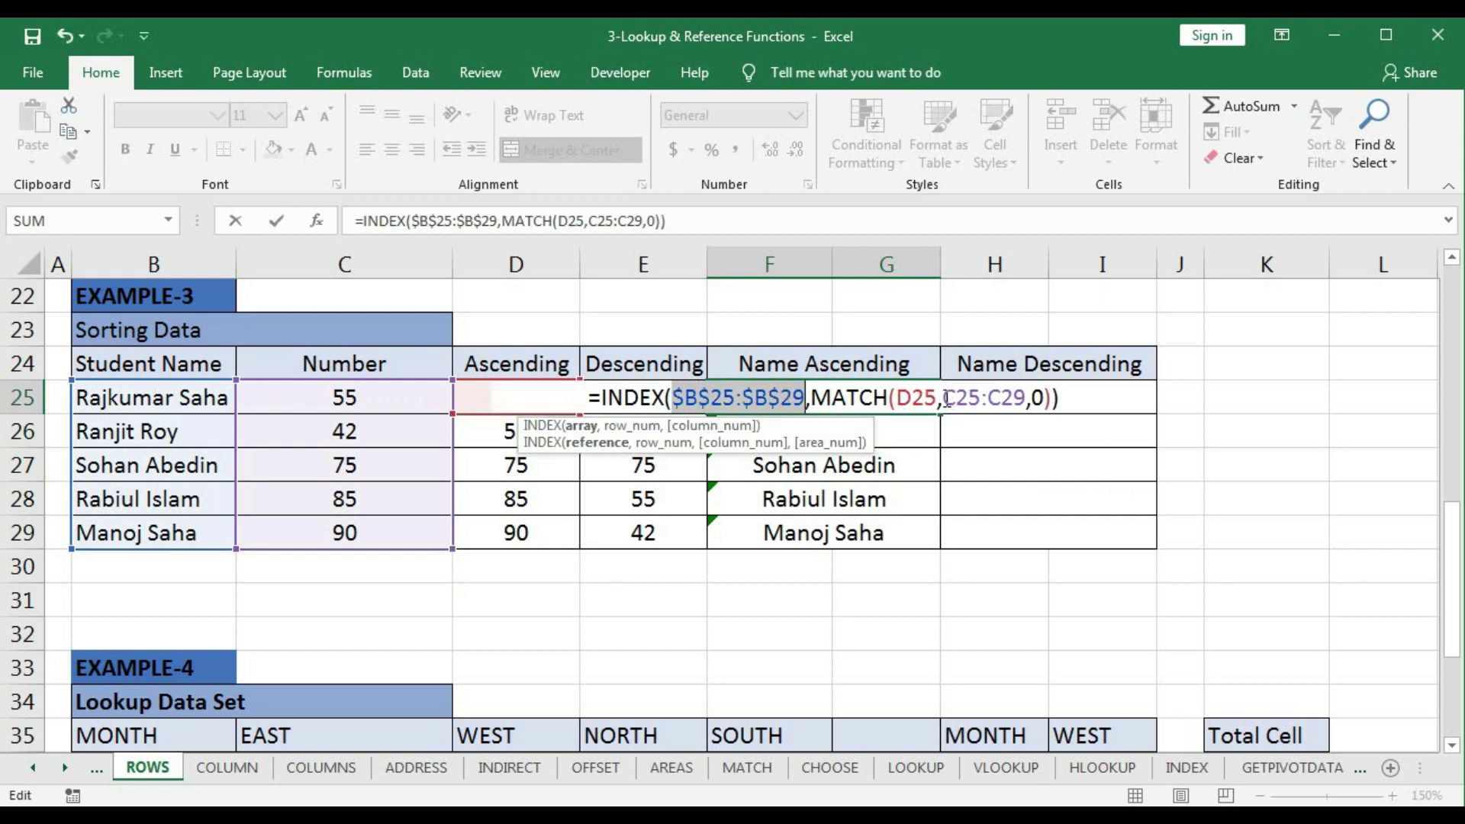
pyautogui.moveTo(946, 397); pyautogui.dragTo(1029, 398)
pyautogui.press('F4')
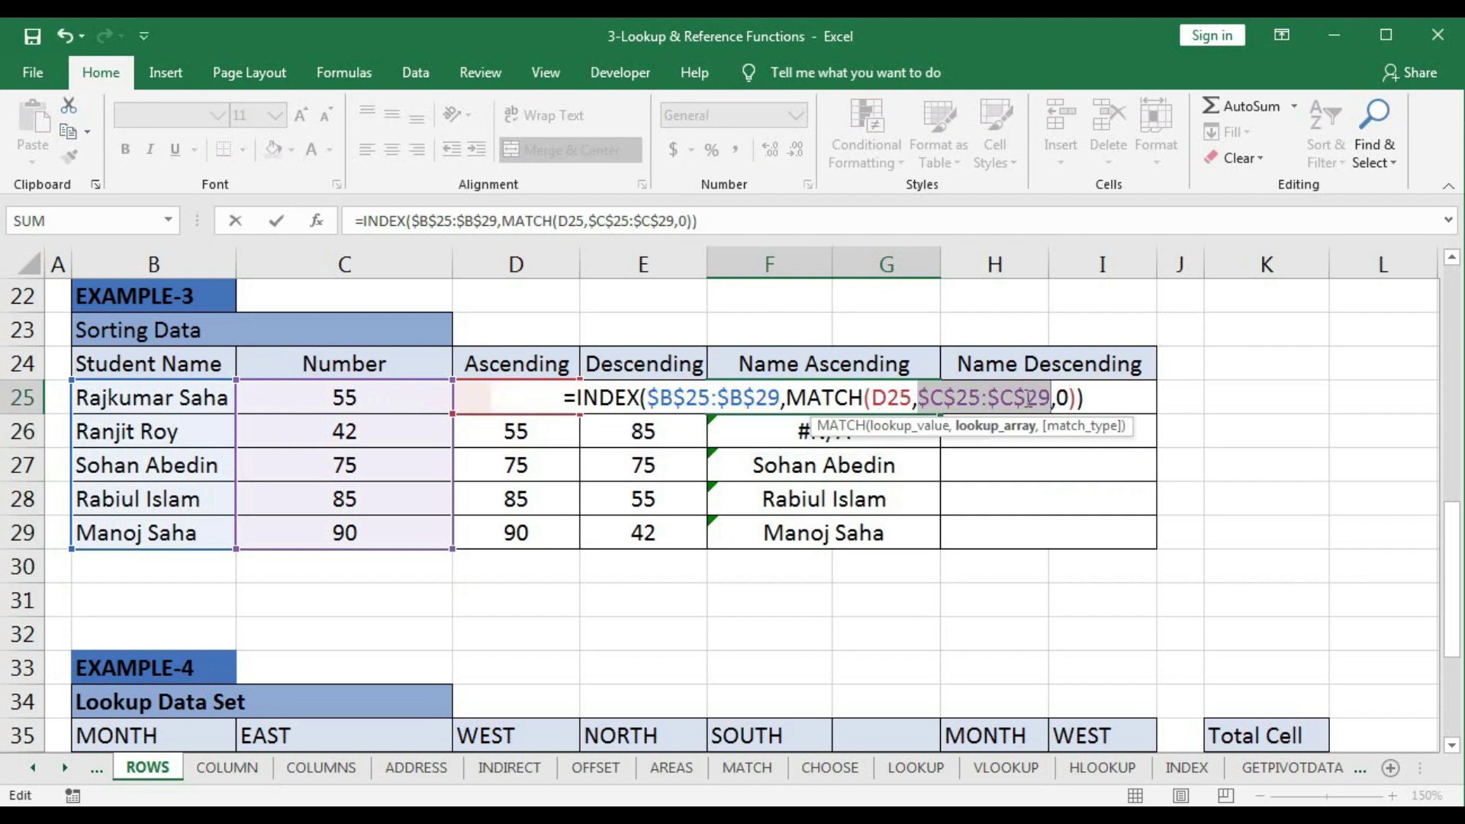
pyautogui.press('Return')
pyautogui.click(890, 386)
pyautogui.moveTo(940, 413); pyautogui.dragTo(923, 541)
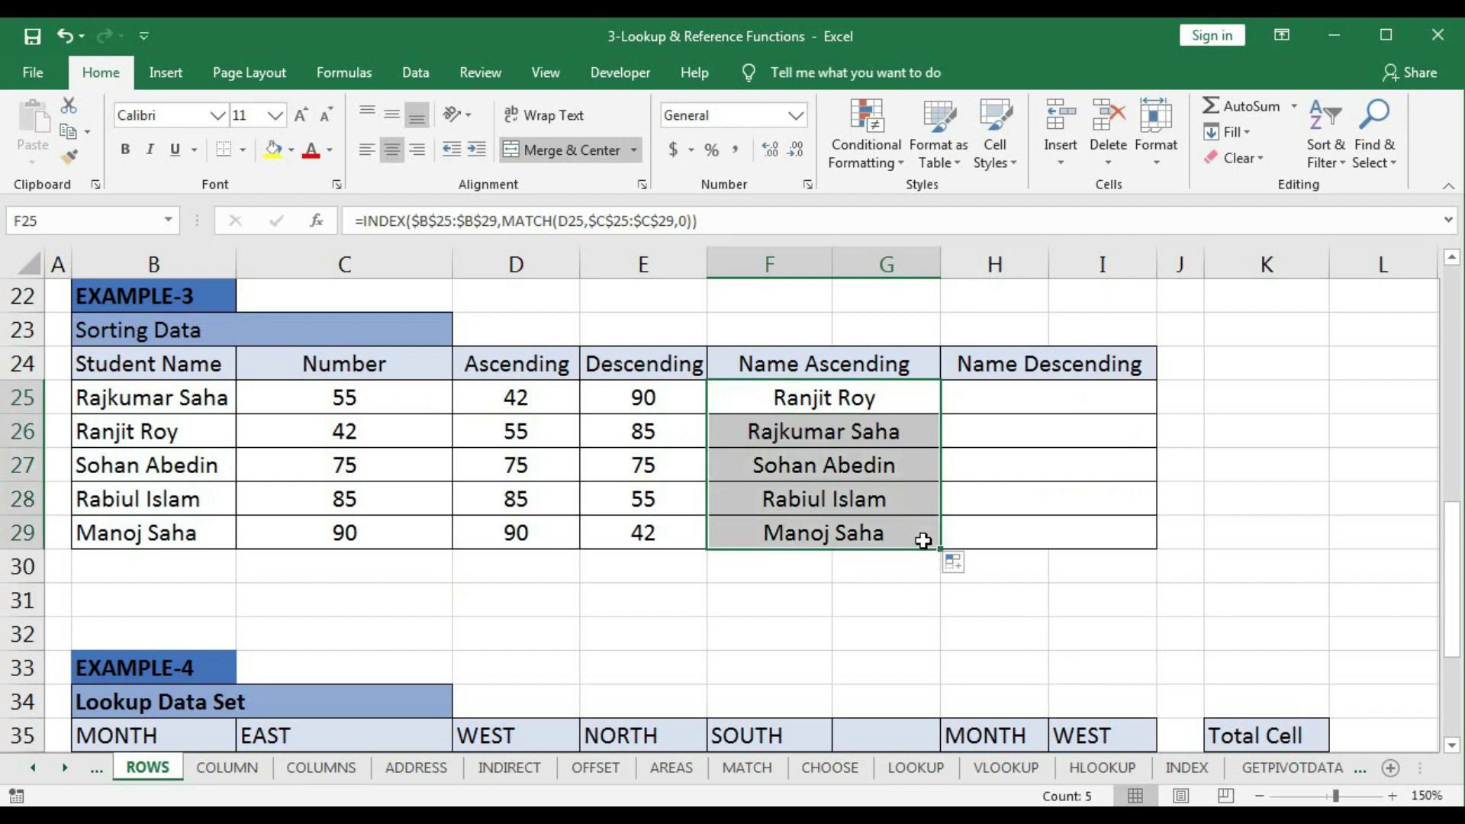
# Replace the D25 lookup value in F25's MATCH with a SMALL function using the absolute array $C$25:$C$29
pyautogui.doubleClick(779, 399)
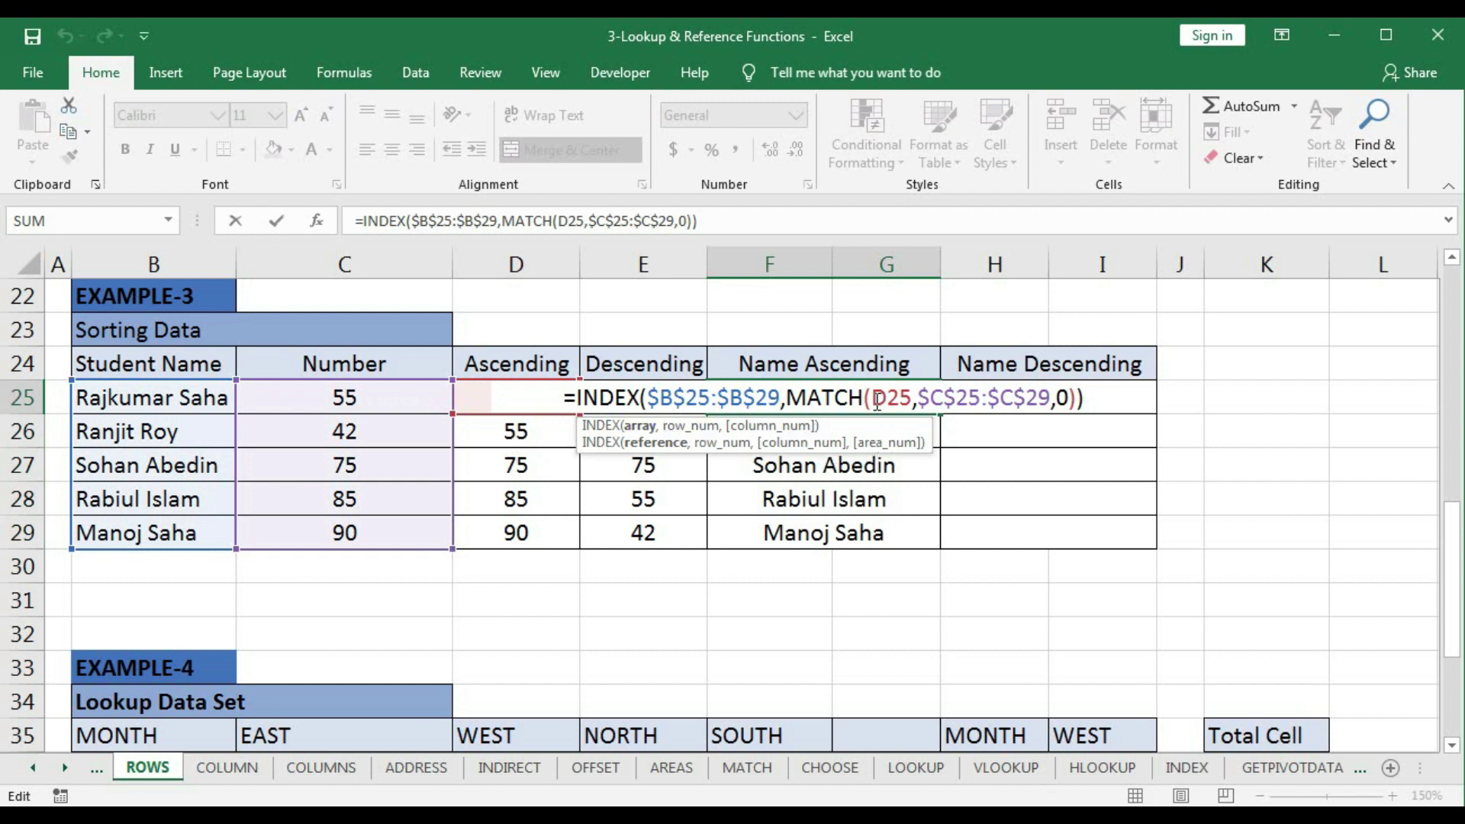
pyautogui.moveTo(876, 402); pyautogui.dragTo(911, 404)
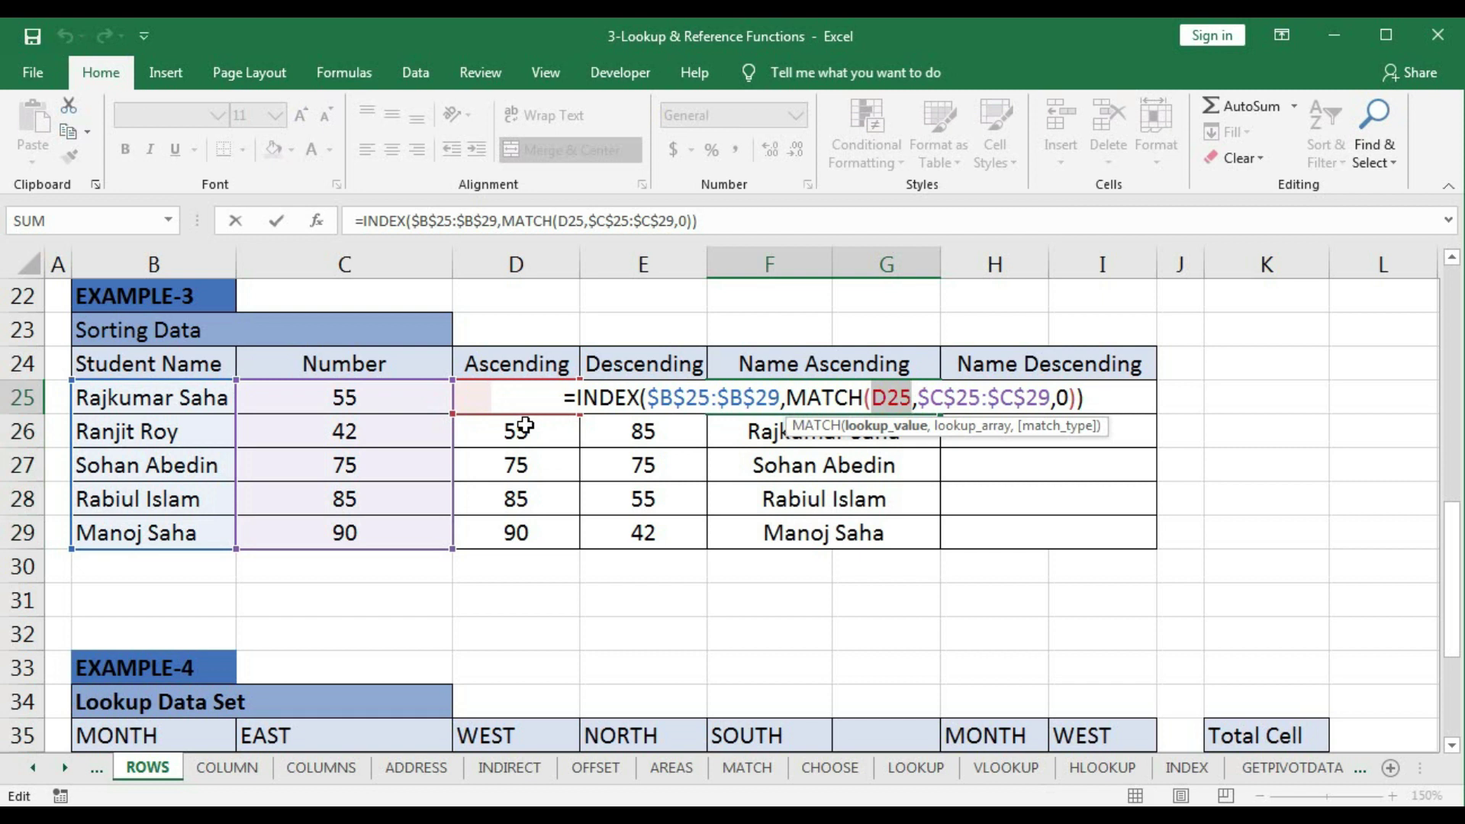
pyautogui.write('sn')
pyautogui.press('BackSpace')
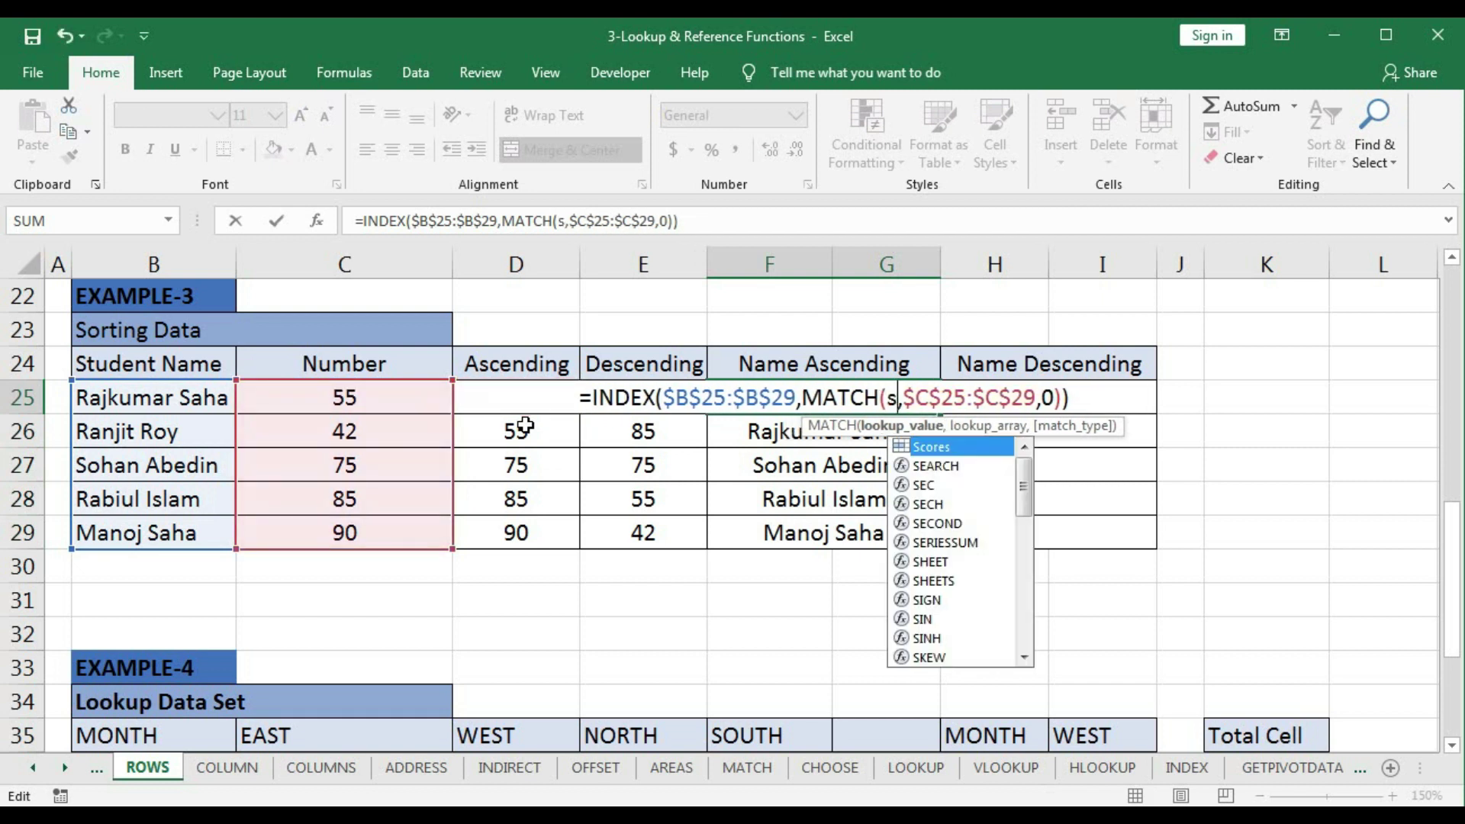
pyautogui.write('ma')
pyautogui.press('Tab')
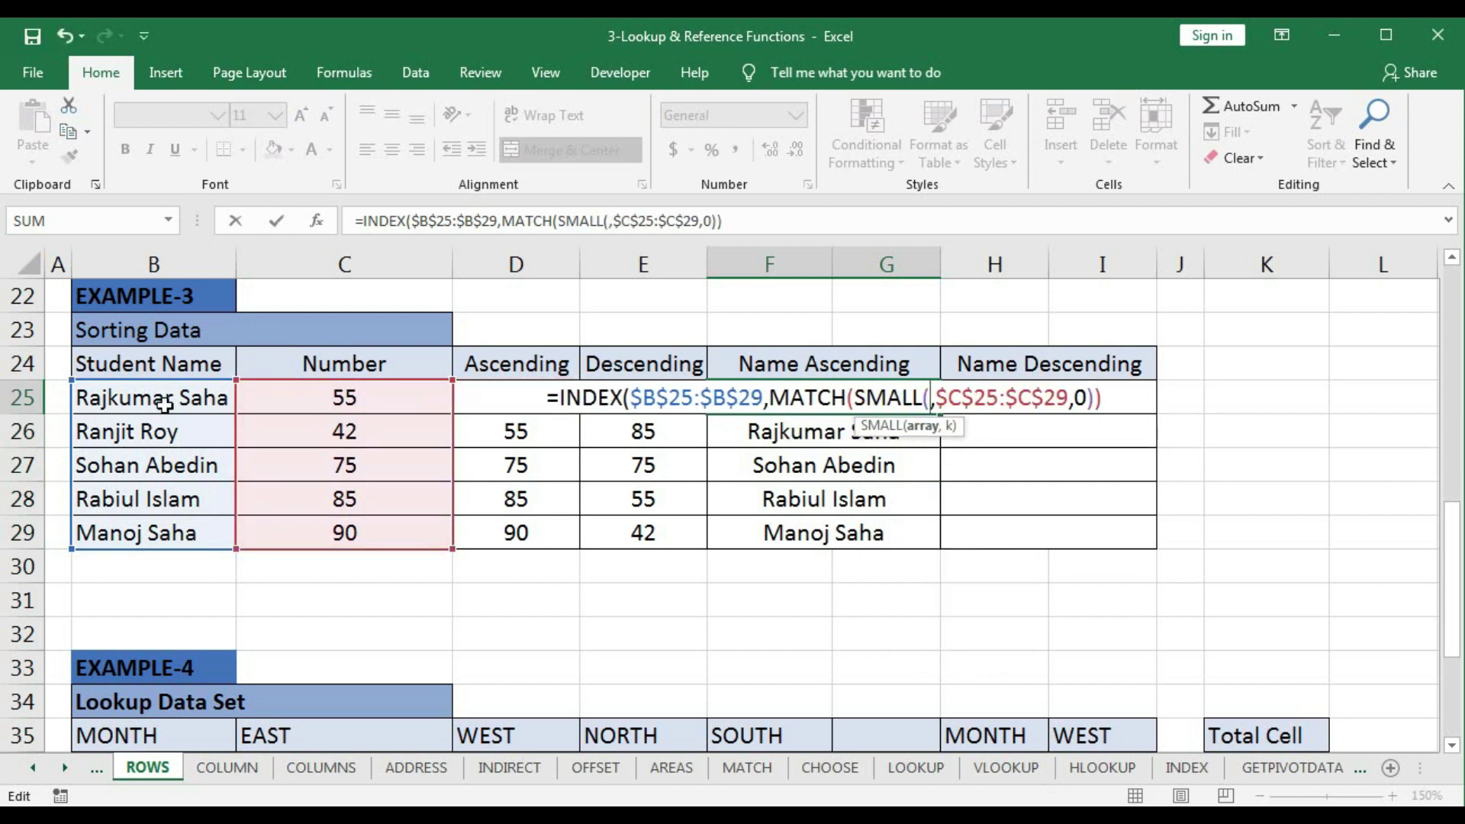
pyautogui.moveTo(165, 397); pyautogui.dragTo(163, 533)
pyautogui.moveTo(286, 401); pyautogui.dragTo(284, 526)
pyautogui.press('F4')
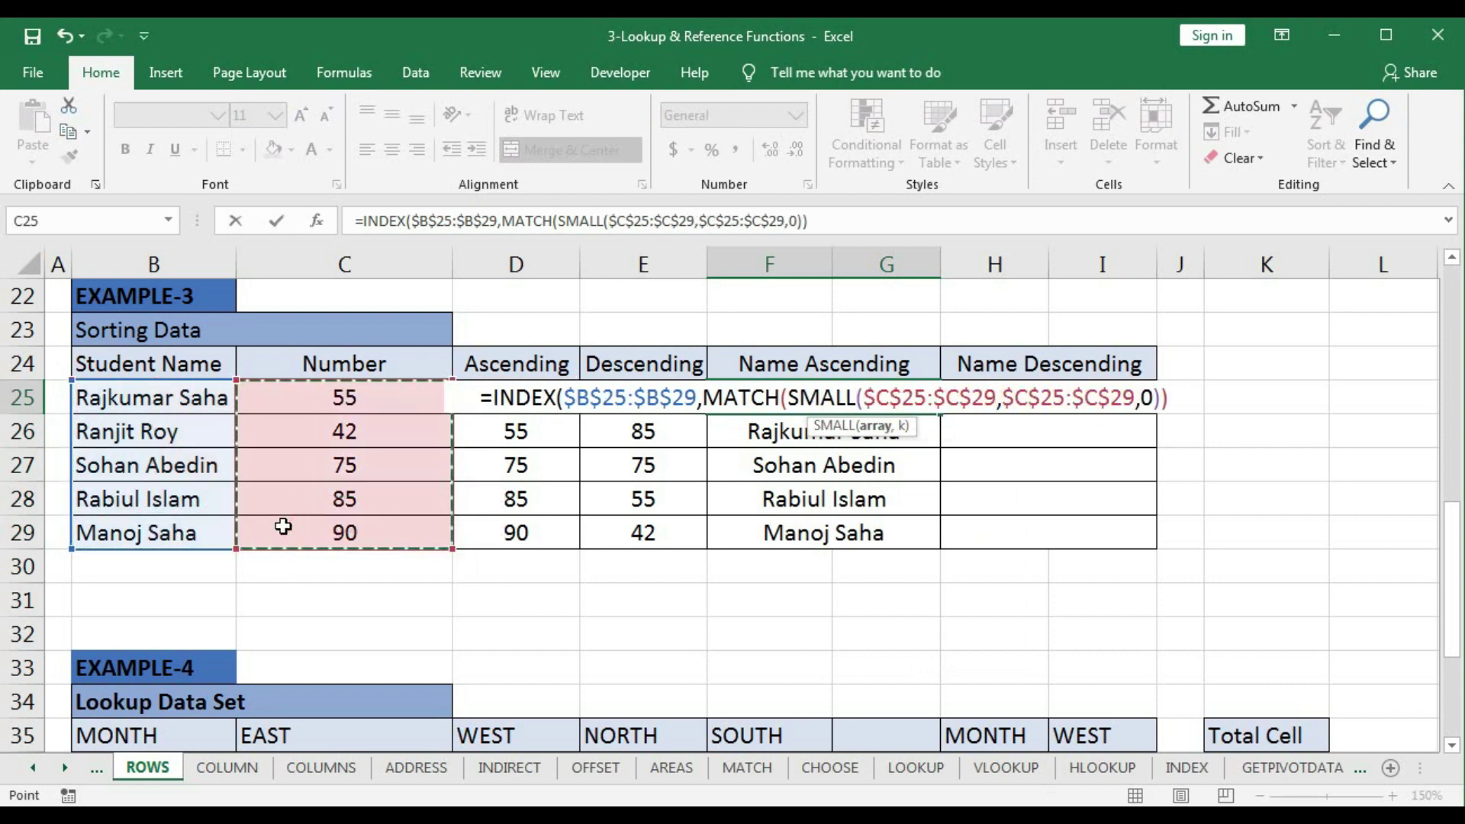
# Add ROWS(K24:K24) as the k argument of SMALL in F25's formula and close the ROWS and SMALL brackets
pyautogui.write(',rows')
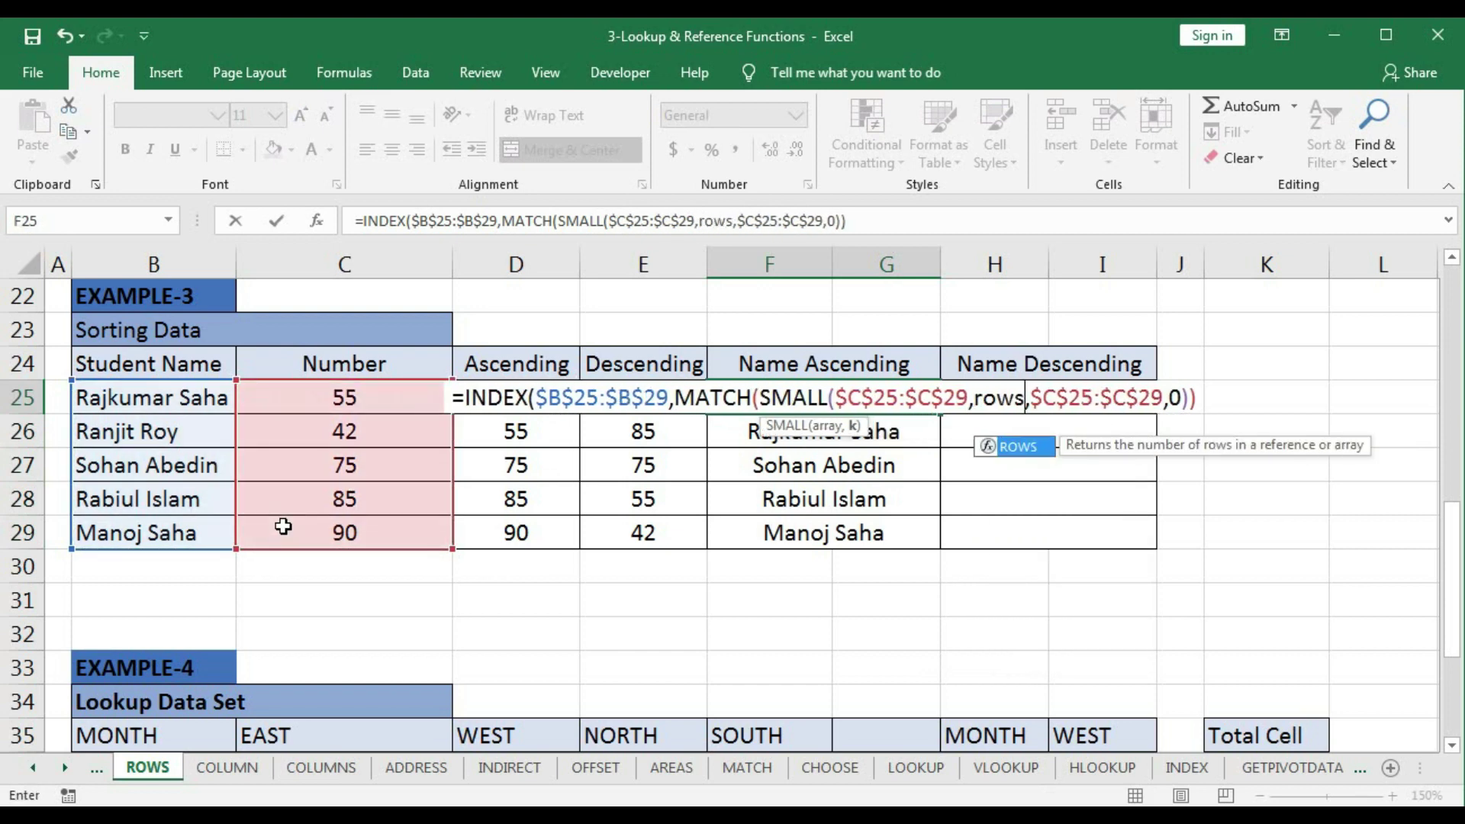
pyautogui.write('(')
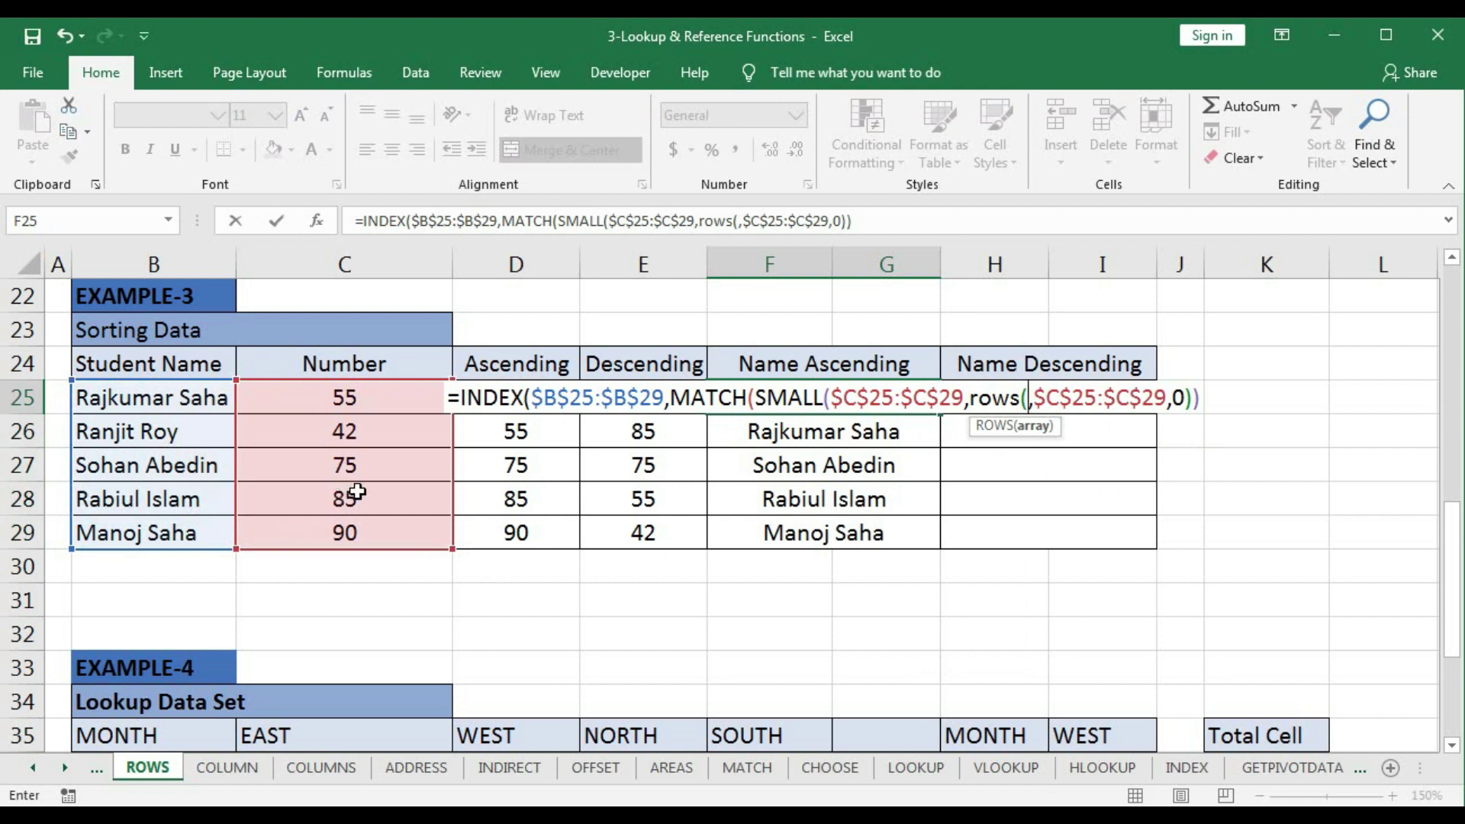
pyautogui.click(1275, 361)
pyautogui.press('F8')
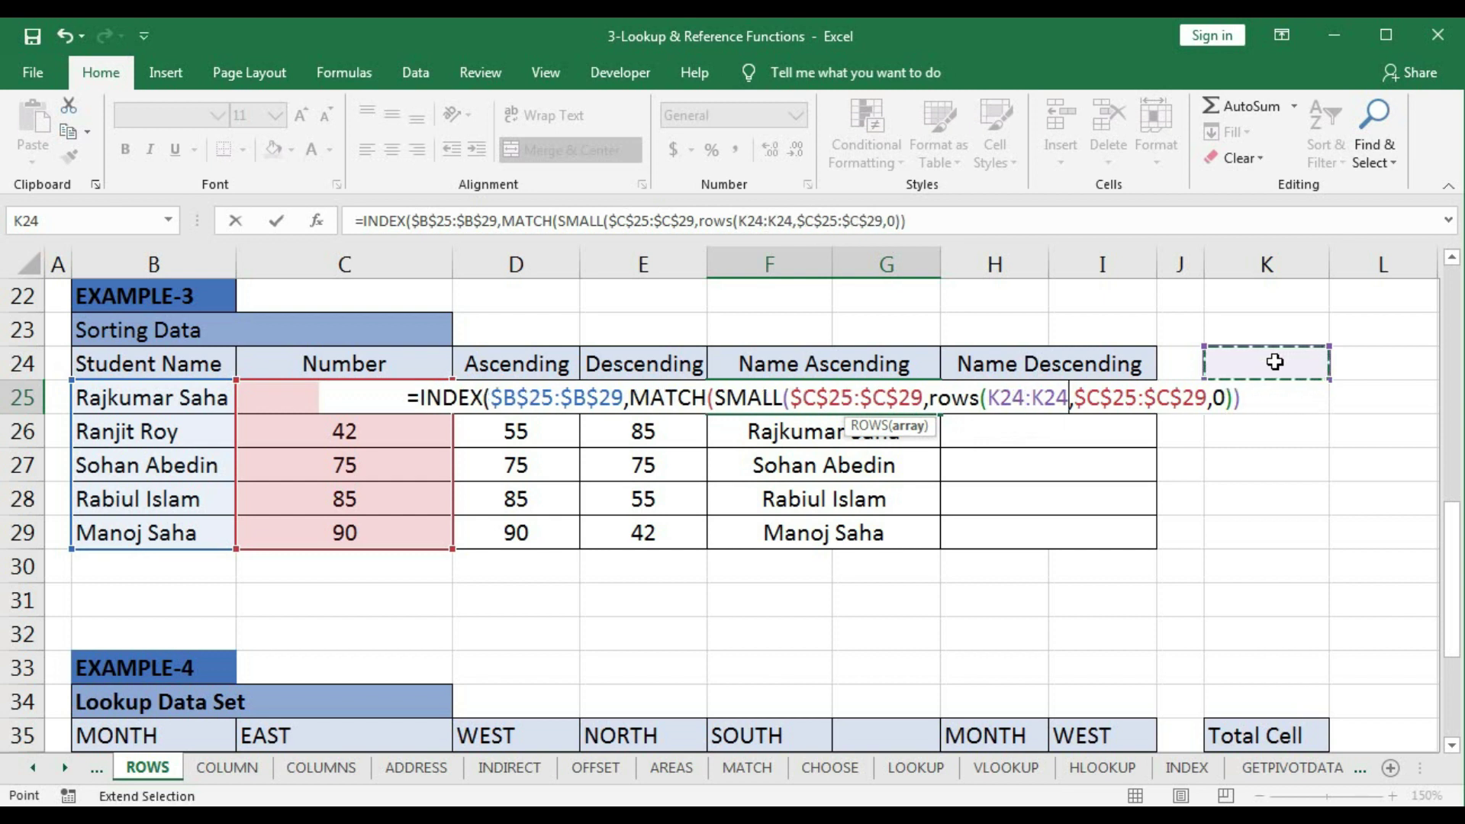
pyautogui.write(')')
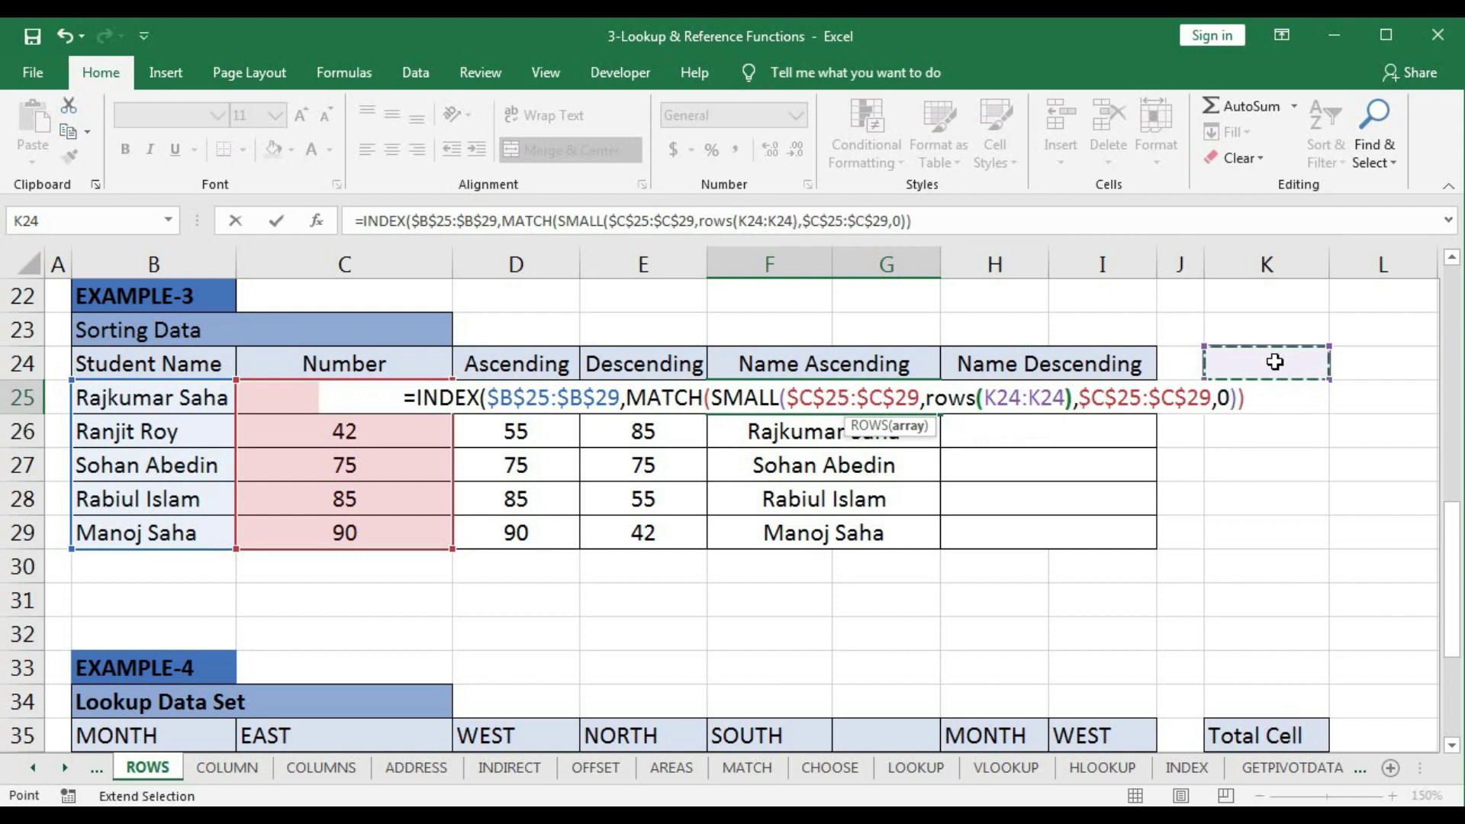
pyautogui.write(')')
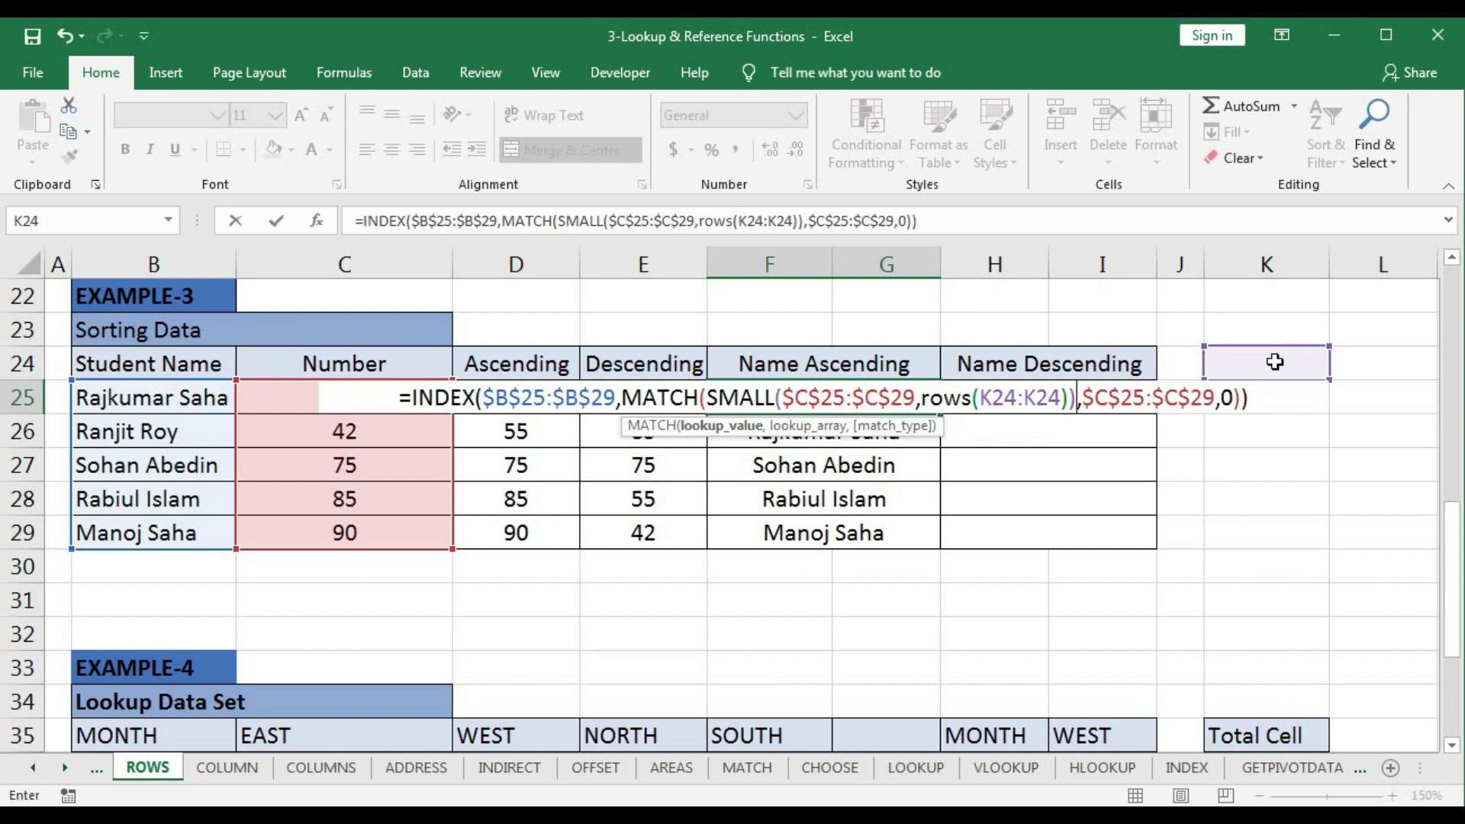
# Make the first K24 reference in F25's ROWS function absolute, and fill the formula down to F29
pyautogui.click(998, 403)
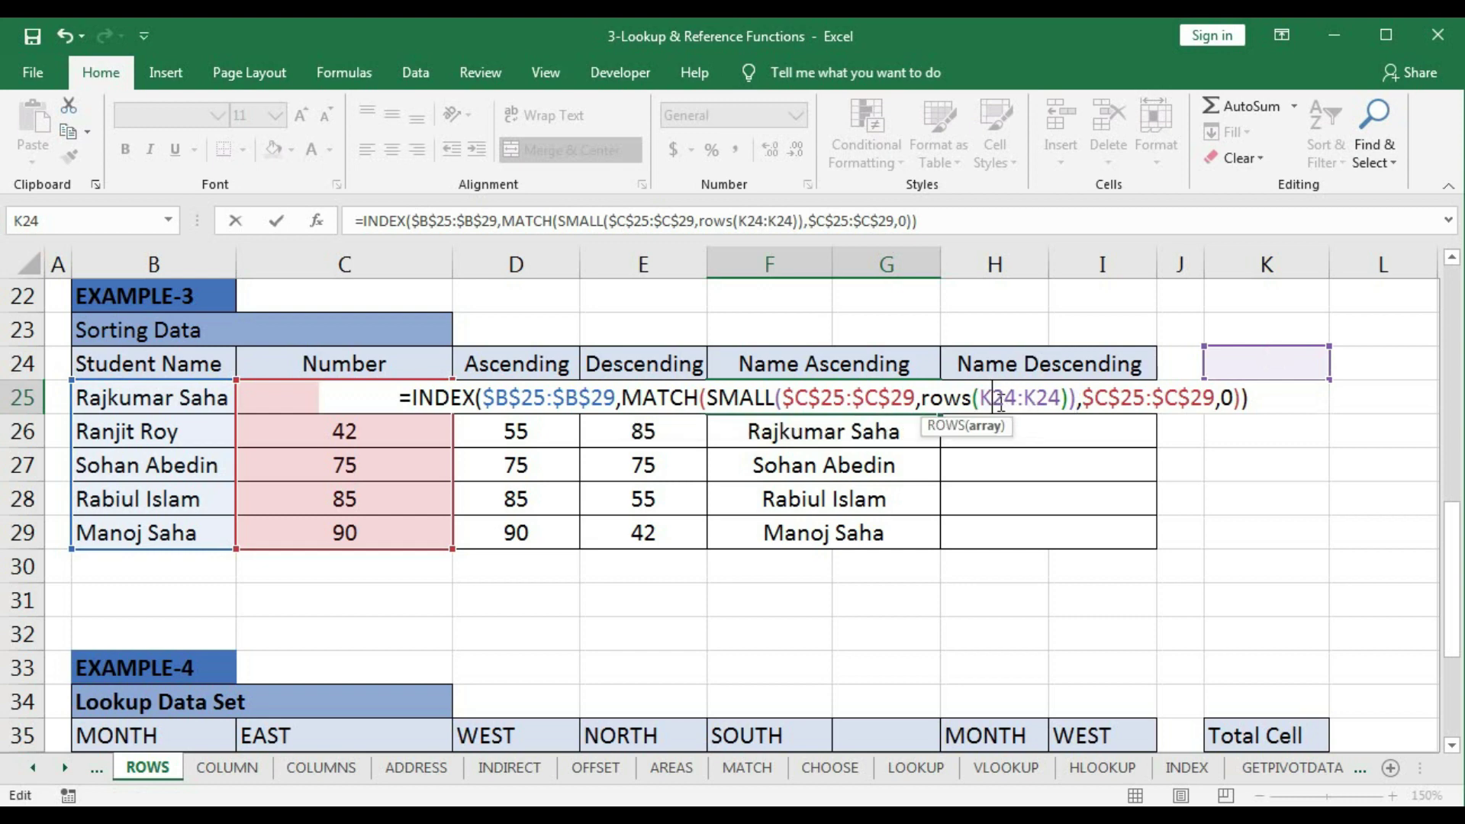
pyautogui.press('F4')
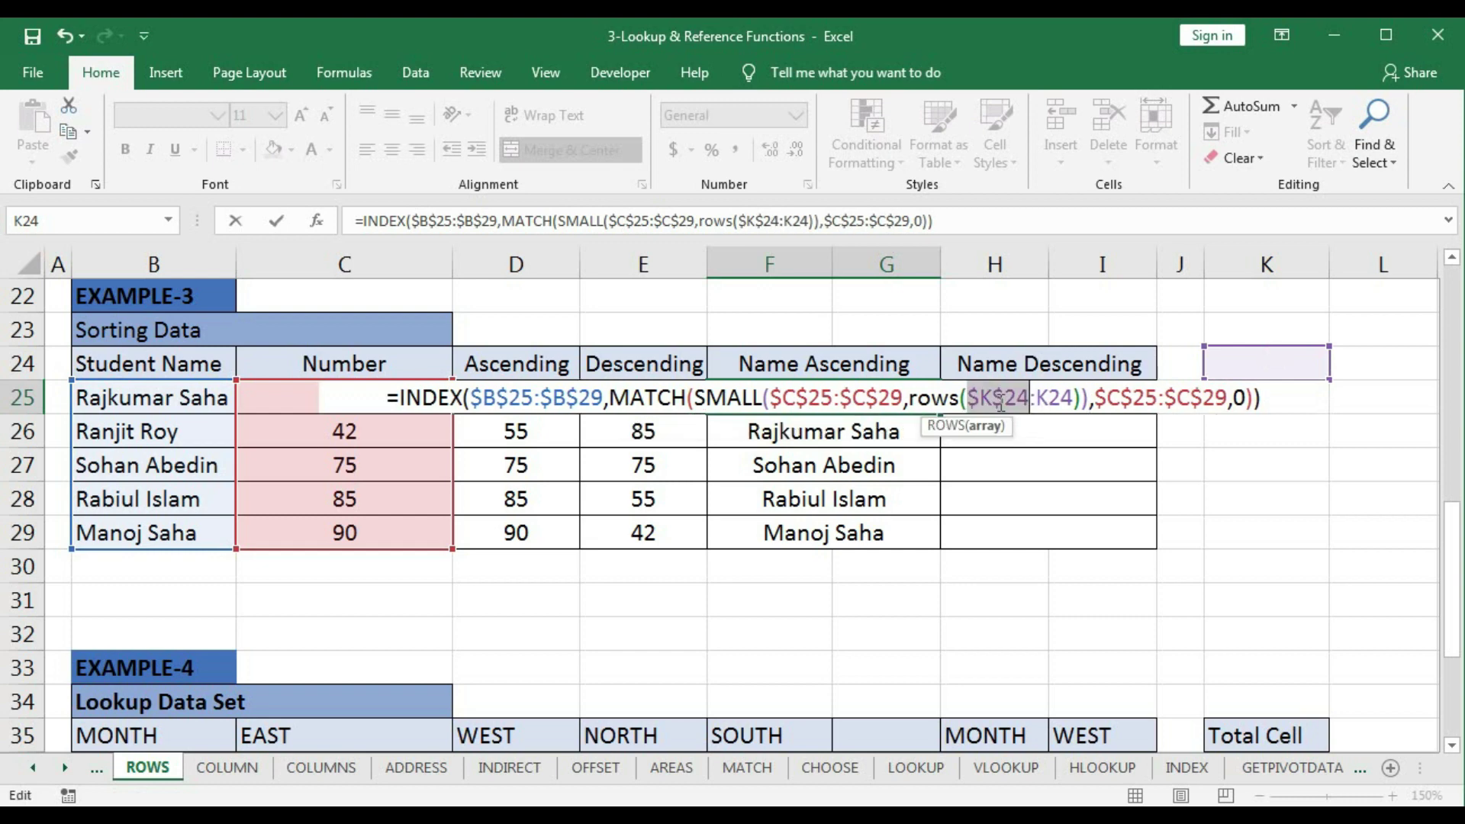
pyautogui.press('Return')
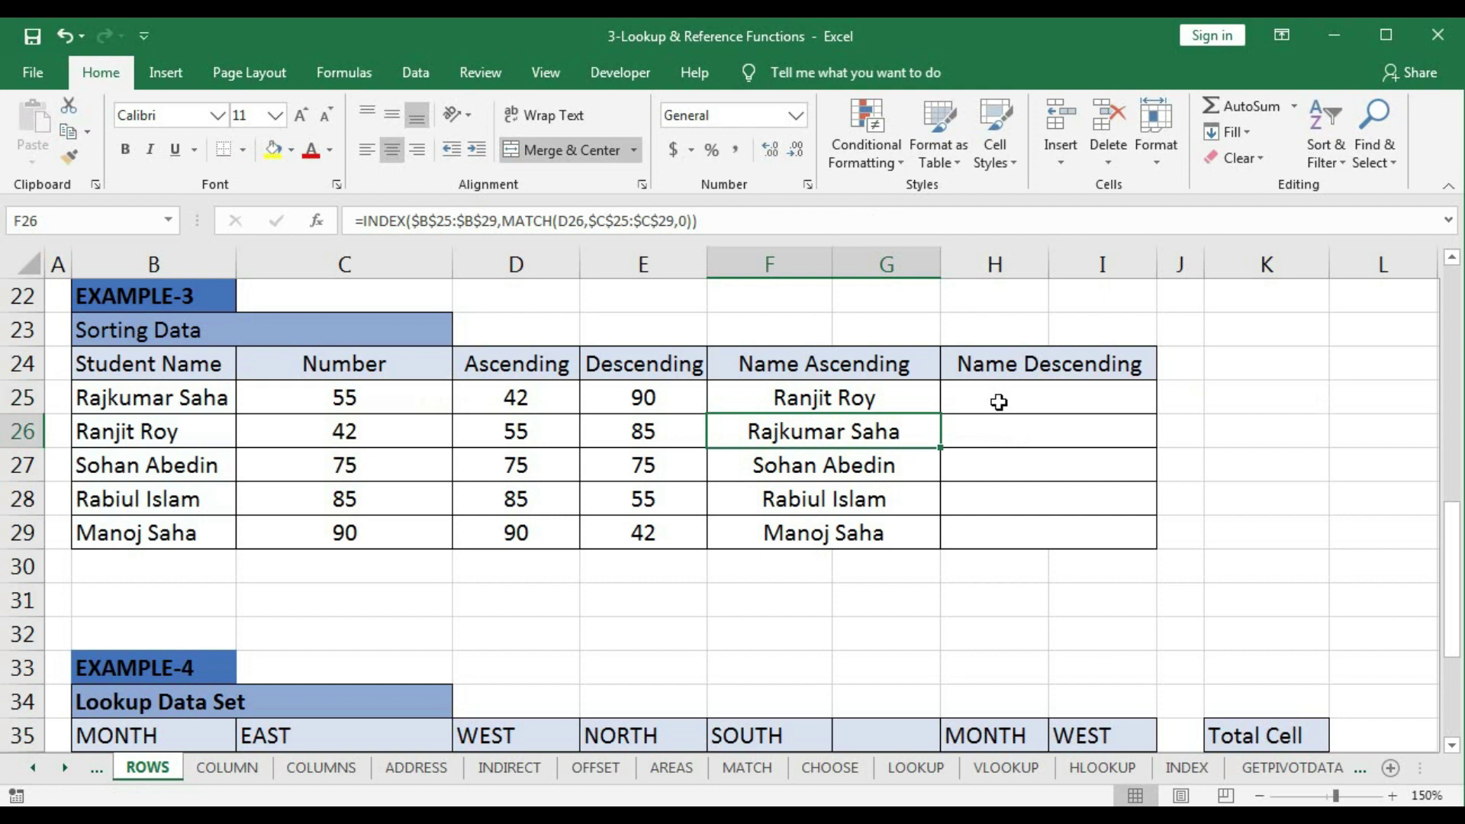
pyautogui.click(832, 393)
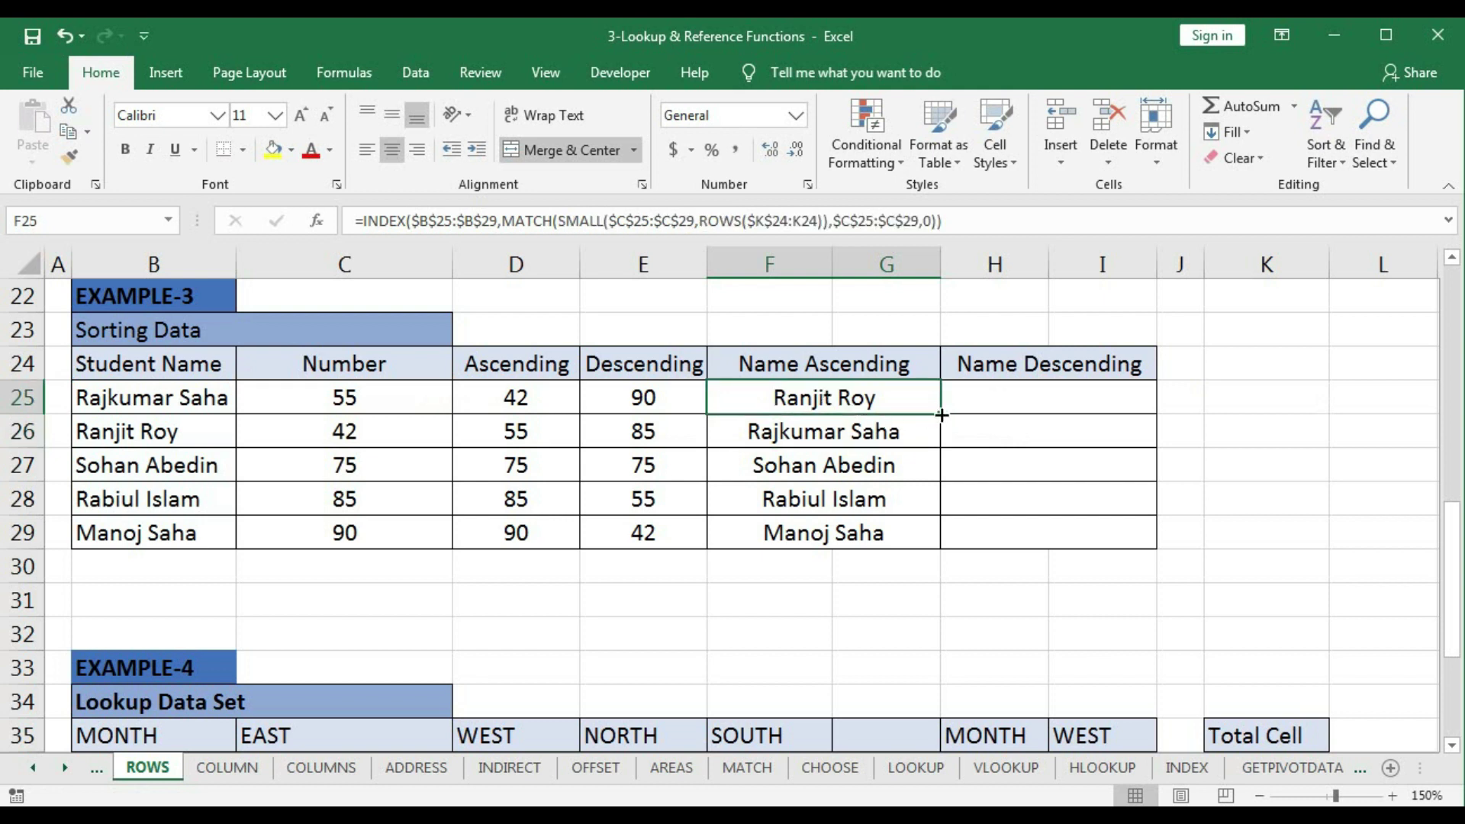
pyautogui.moveTo(941, 415); pyautogui.dragTo(926, 534)
# Start an INDEX formula in H25 with the absolute array $B$25:$B$29 and a nested MATCH as its row number
pyautogui.click(1015, 397)
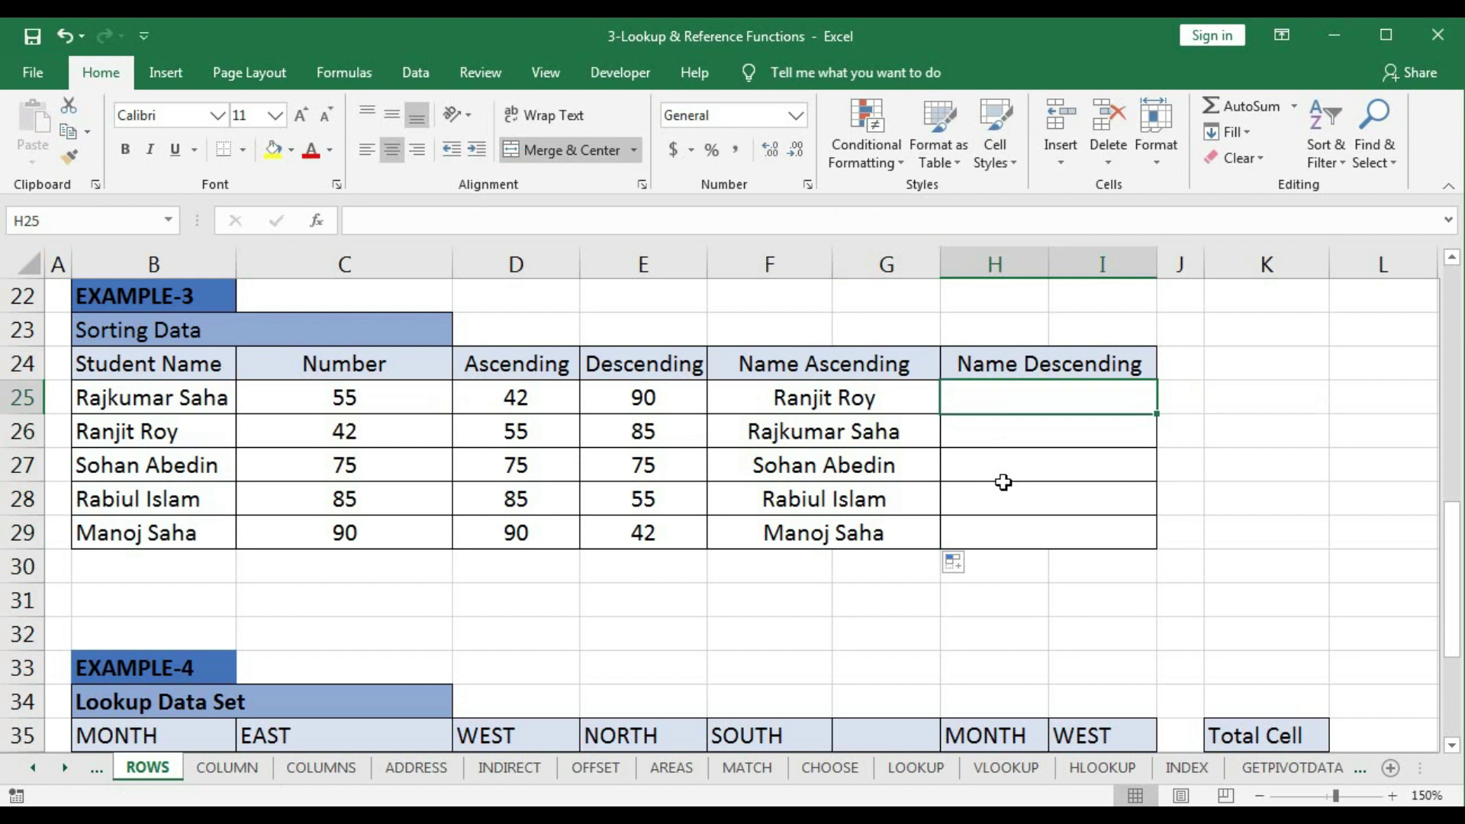
pyautogui.write('=')
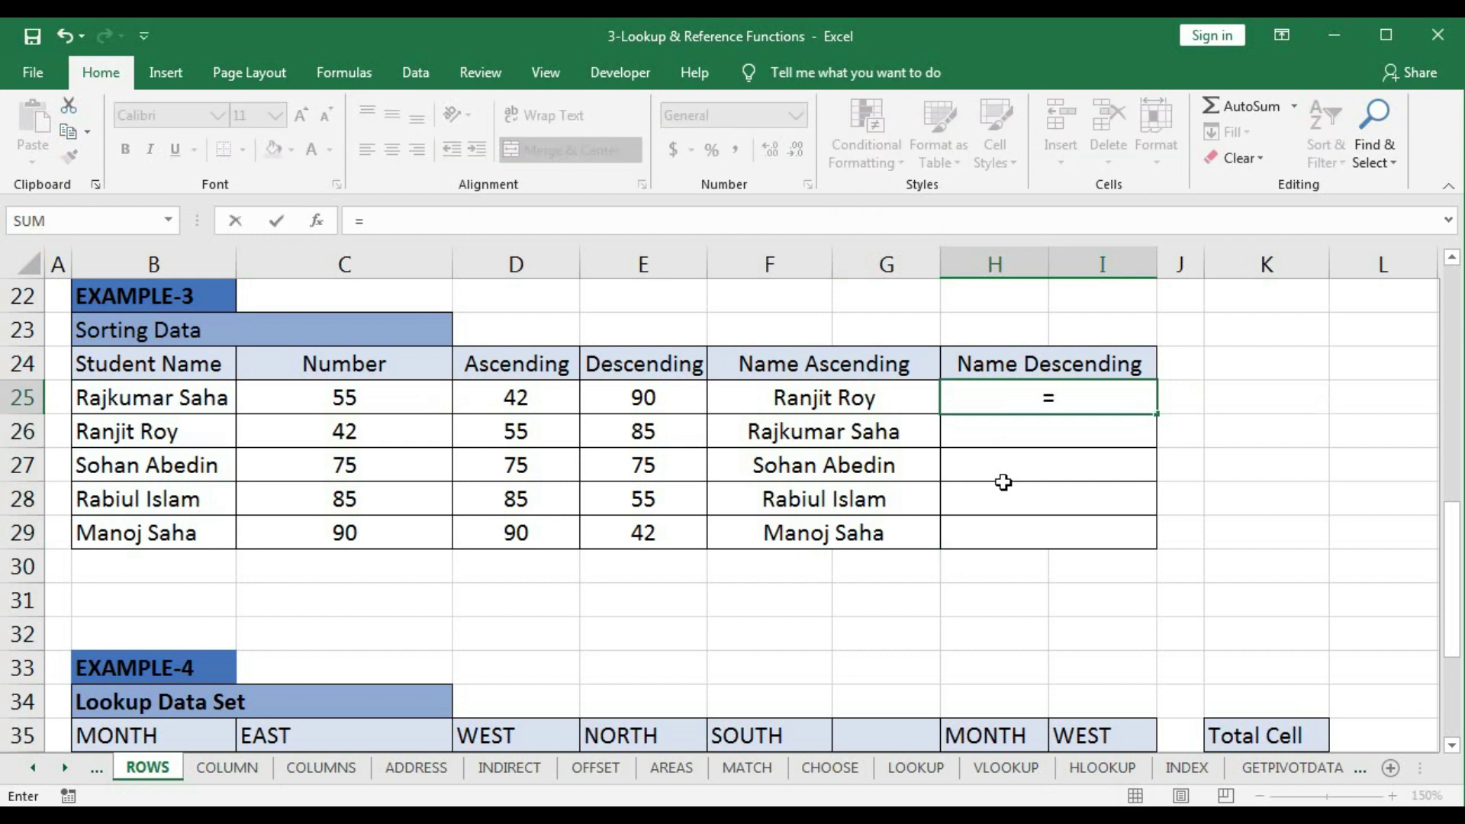
pyautogui.write('index')
pyautogui.press('Tab')
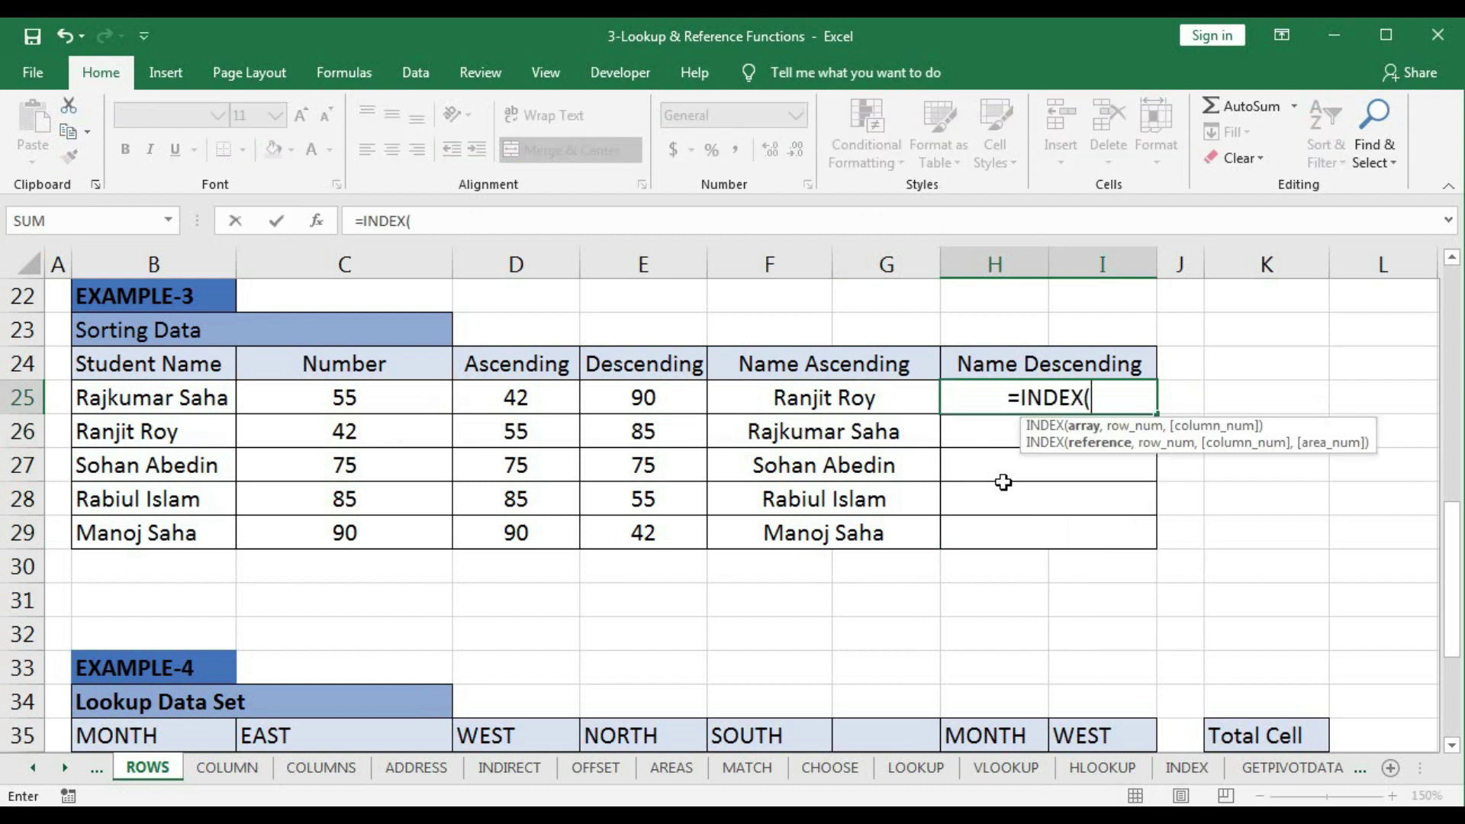
pyautogui.moveTo(183, 395); pyautogui.dragTo(187, 526)
pyautogui.press('F4')
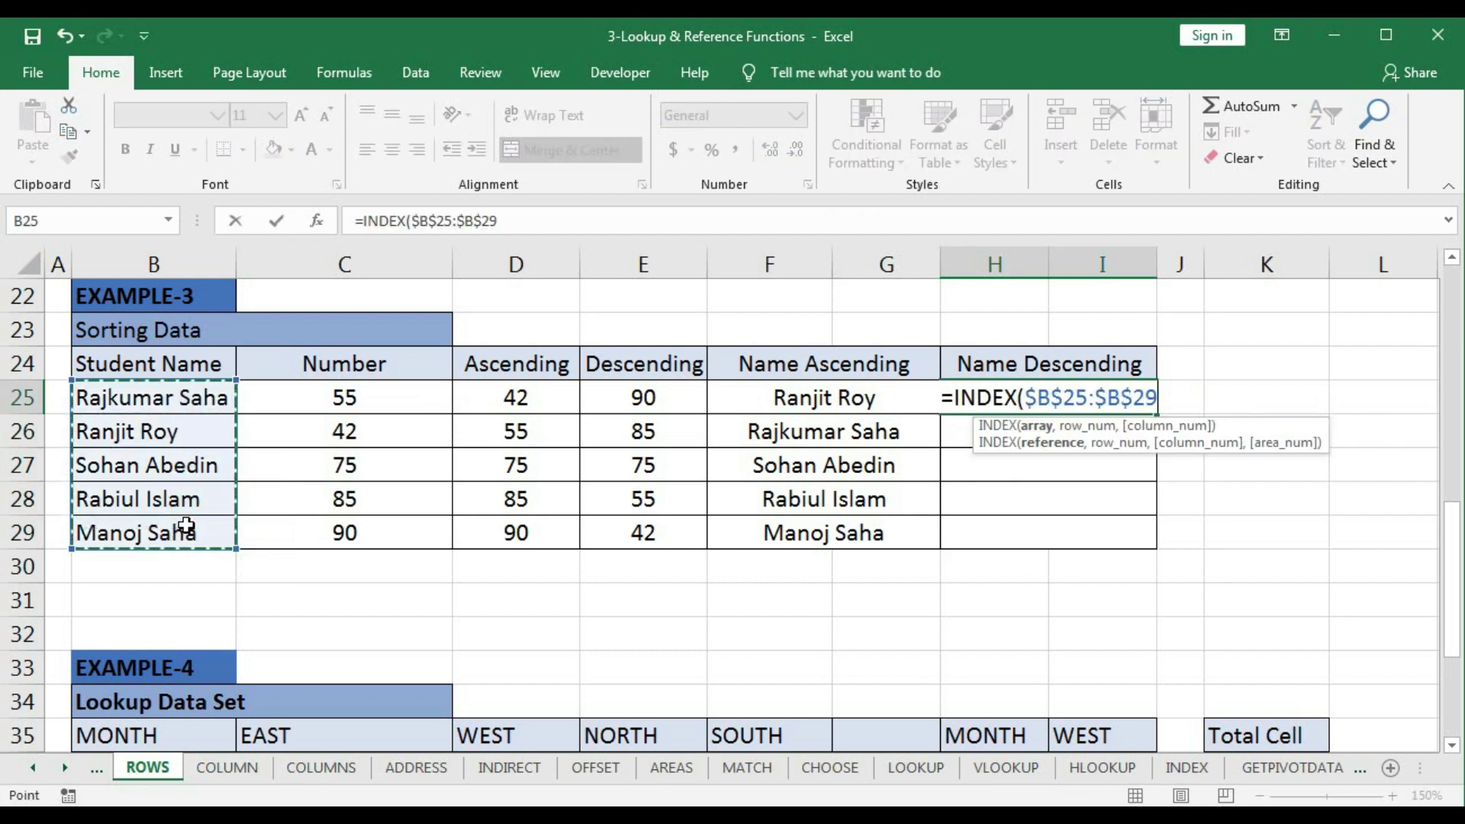
pyautogui.write(',ma')
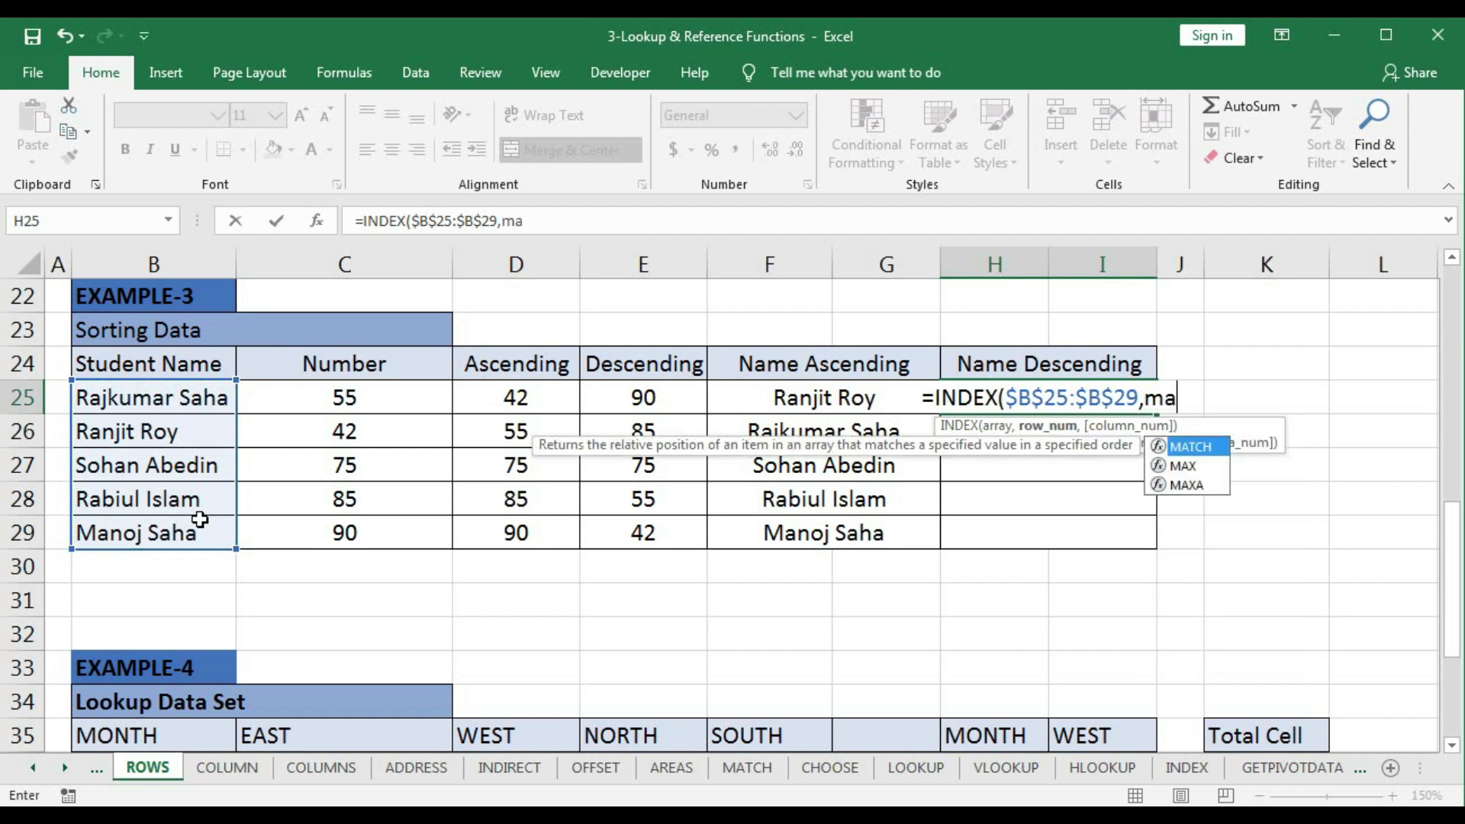
pyautogui.press('Tab')
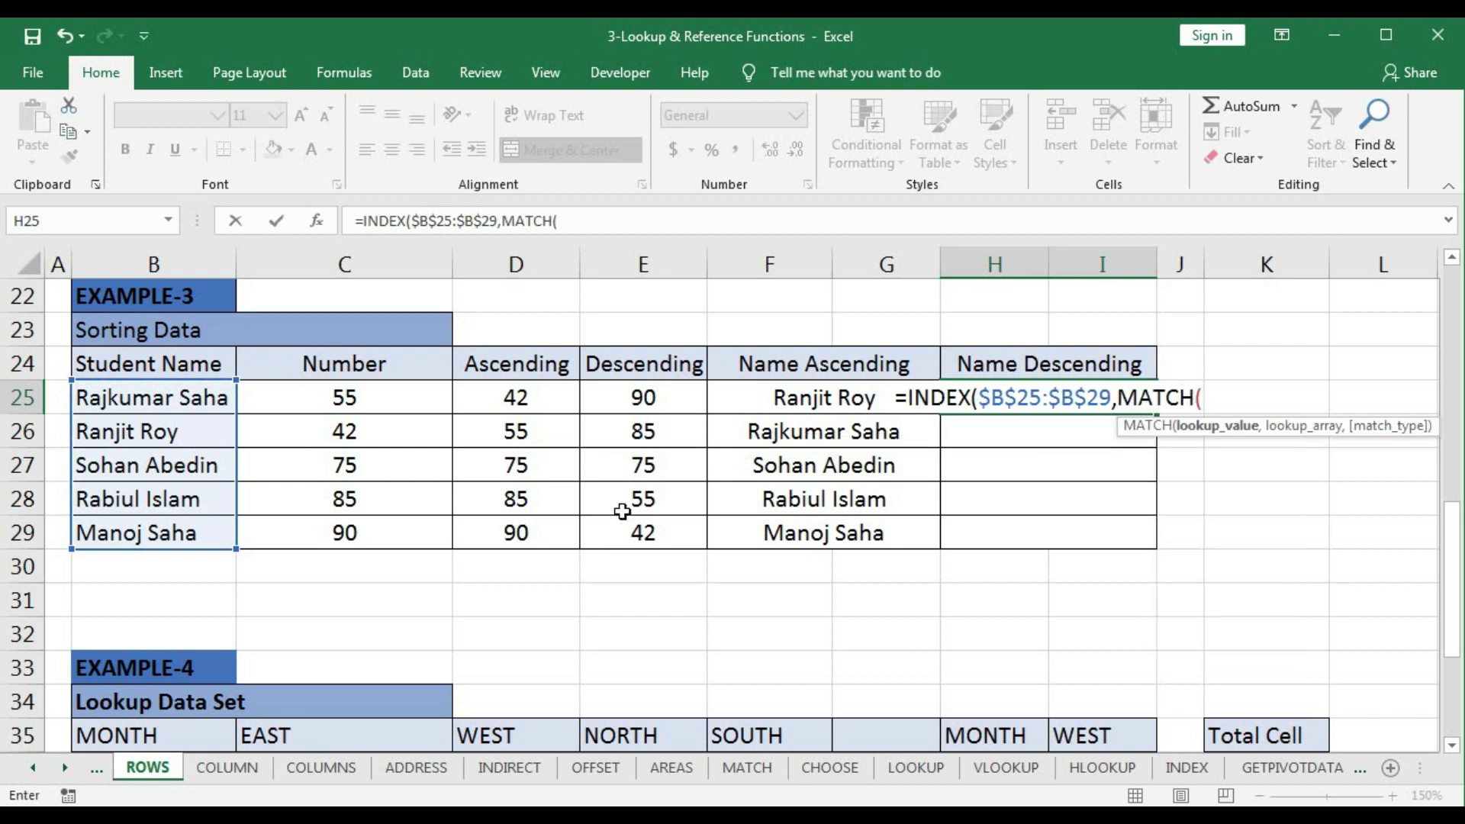
# Nest a LARGE function as MATCH's lookup value in H25, using the absolute array $C$25:$C$29
pyautogui.write('la')
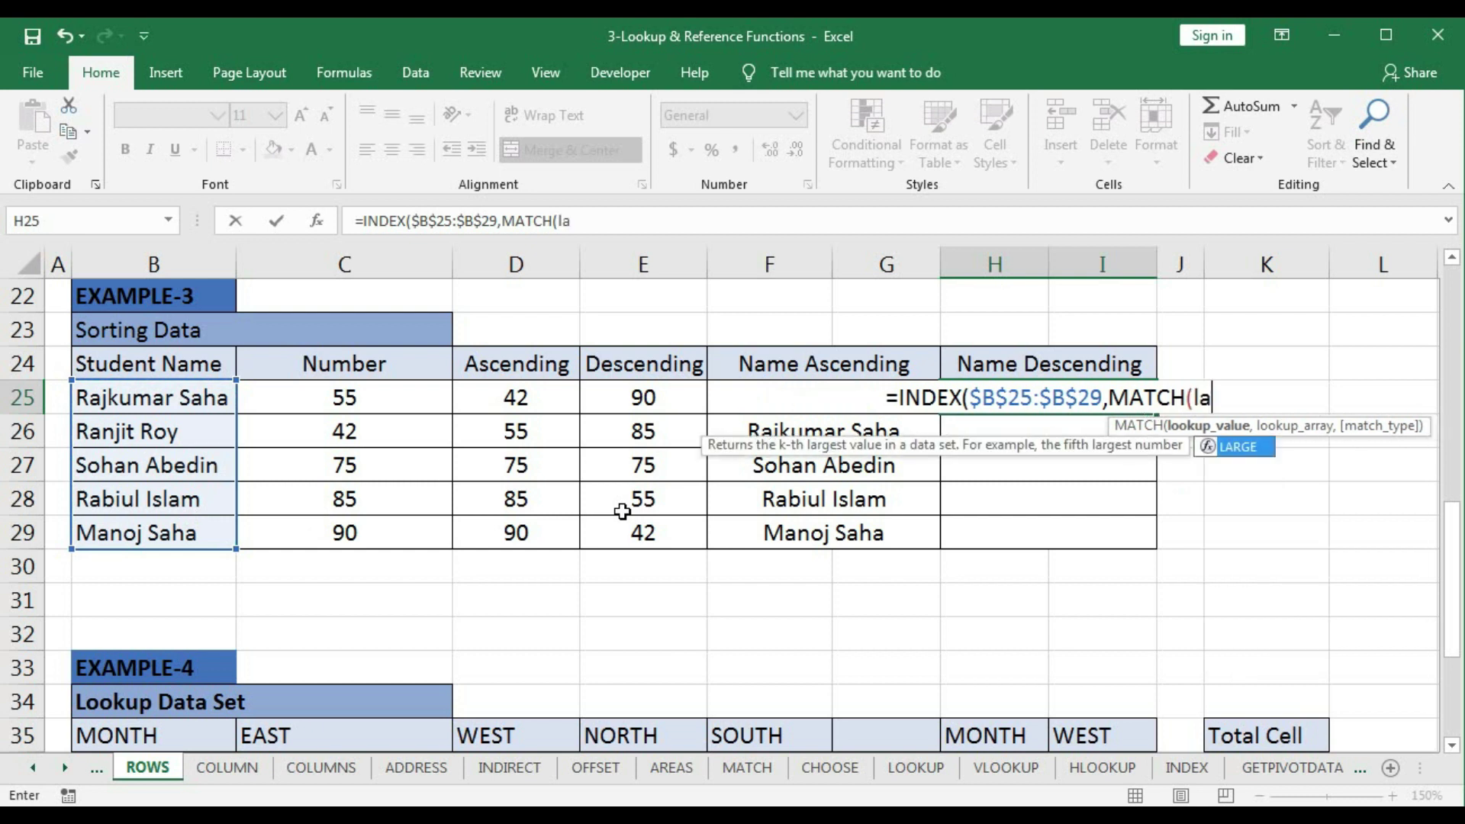
pyautogui.press('Tab')
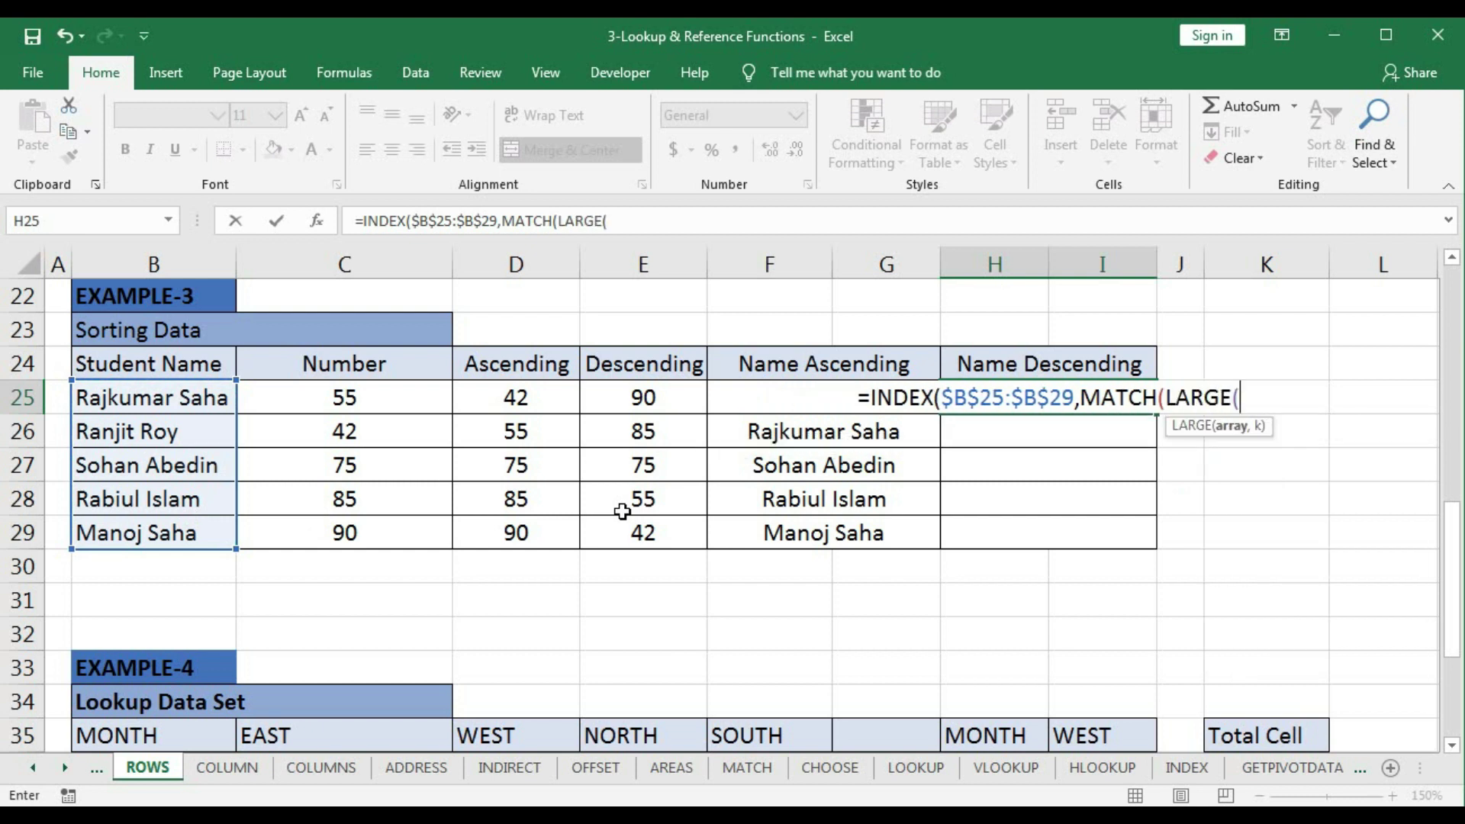
pyautogui.moveTo(387, 397); pyautogui.dragTo(374, 525)
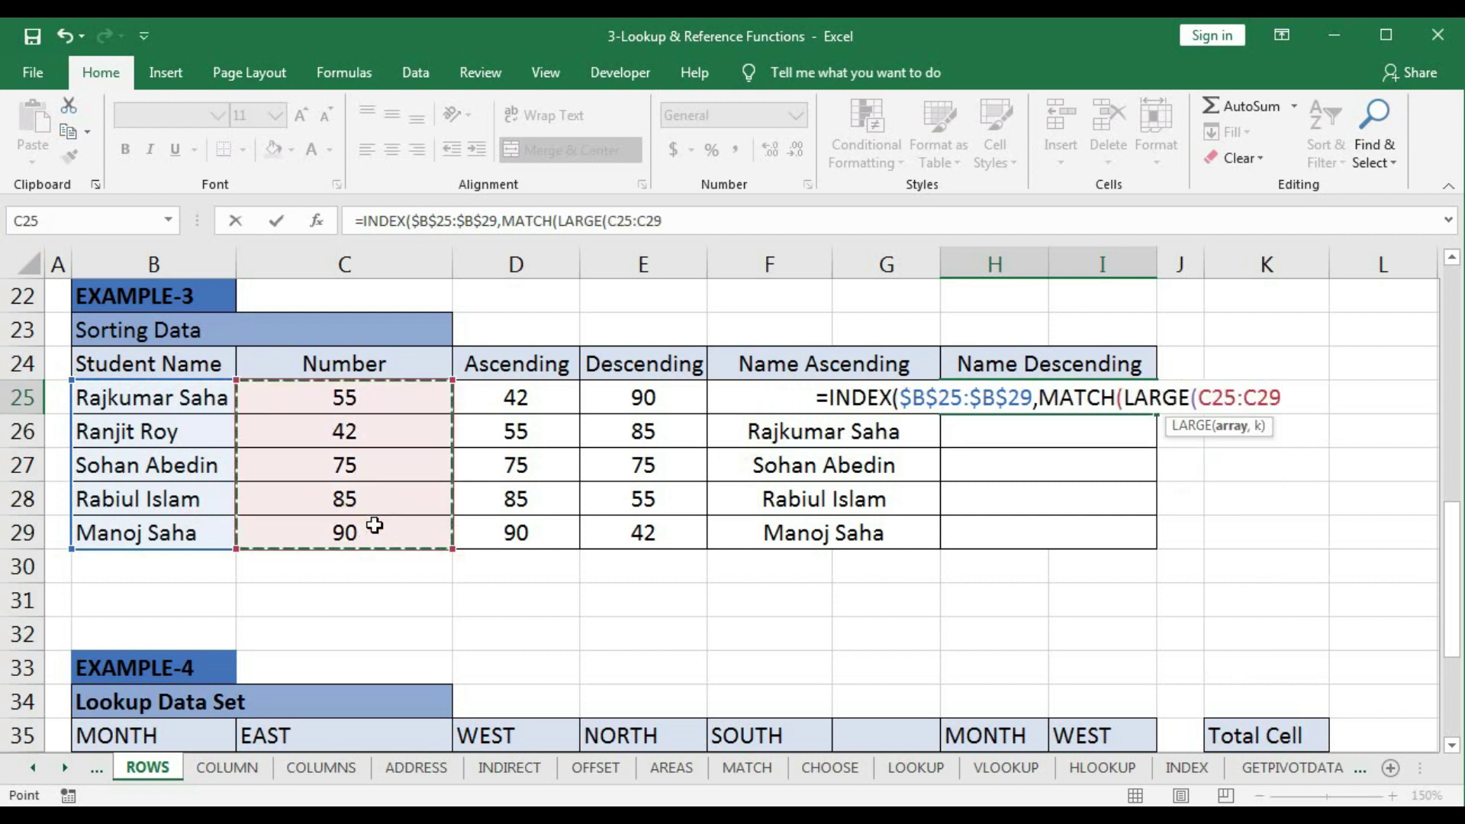
pyautogui.press('F4')
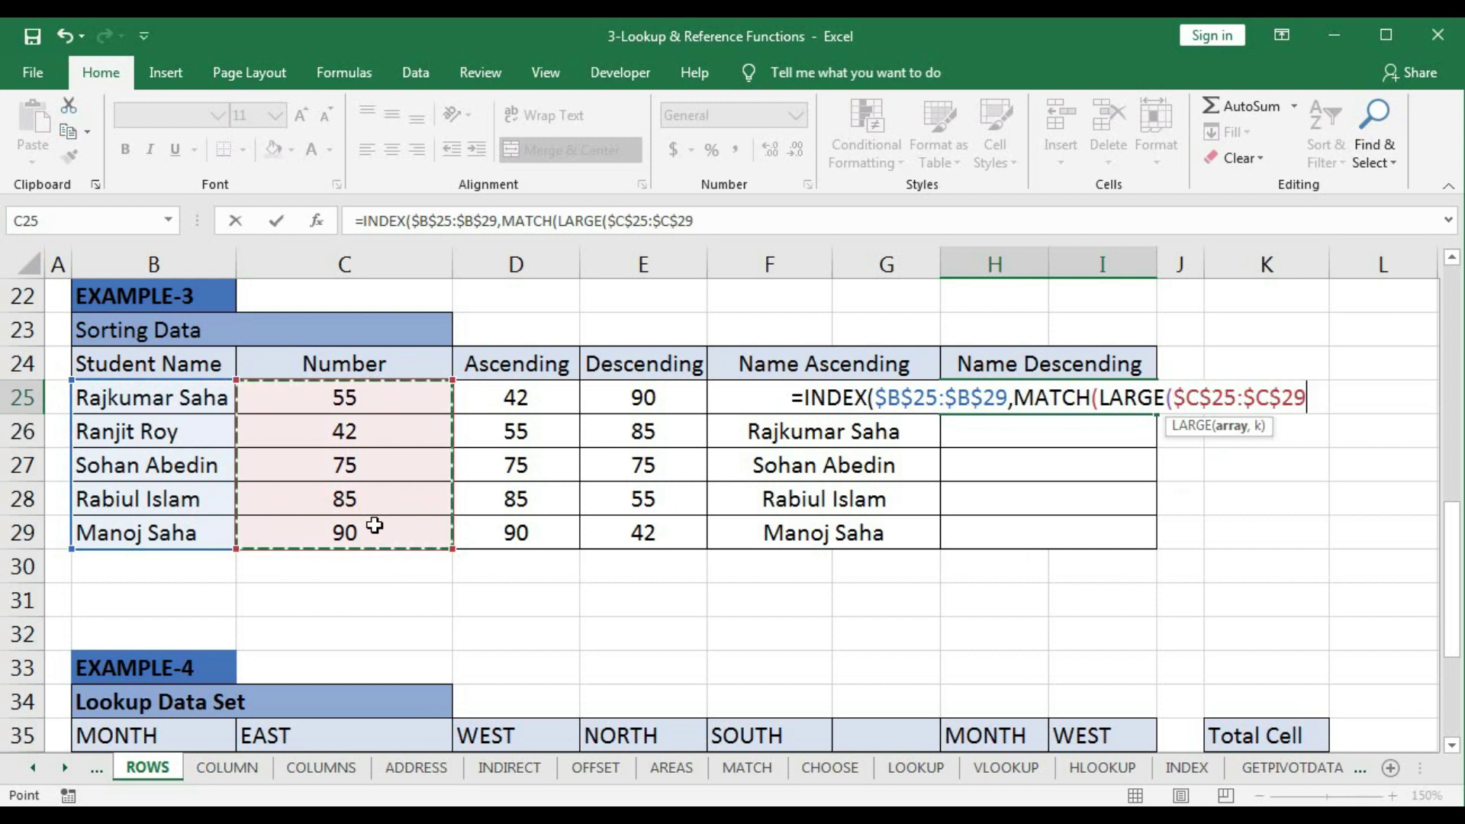
pyautogui.write(',')
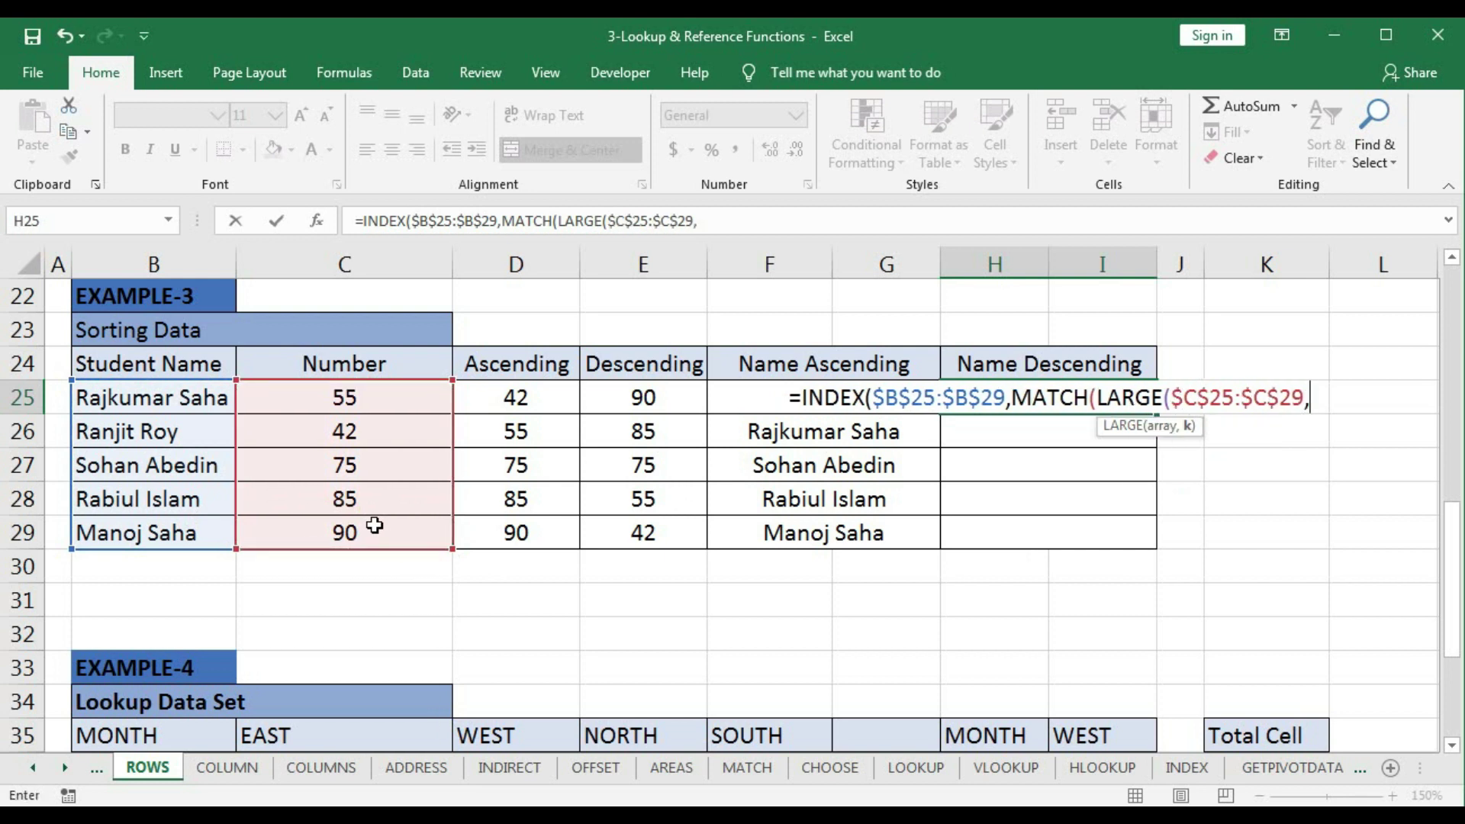
# Add ROWS($L$23:L23) as LARGE's k argument in H25 and close the ROWS and LARGE brackets
pyautogui.write('rows')
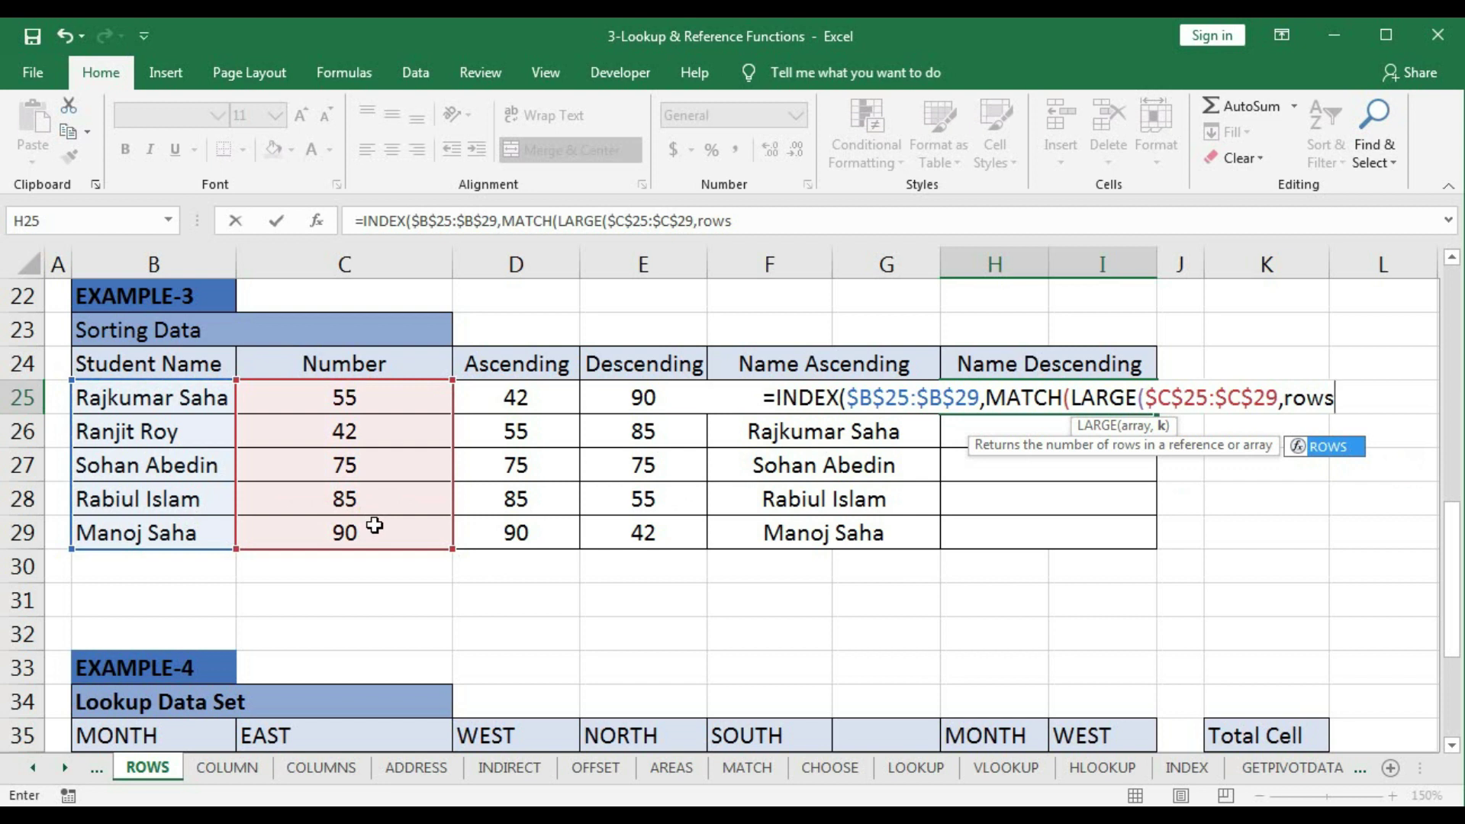
pyautogui.press('Tab')
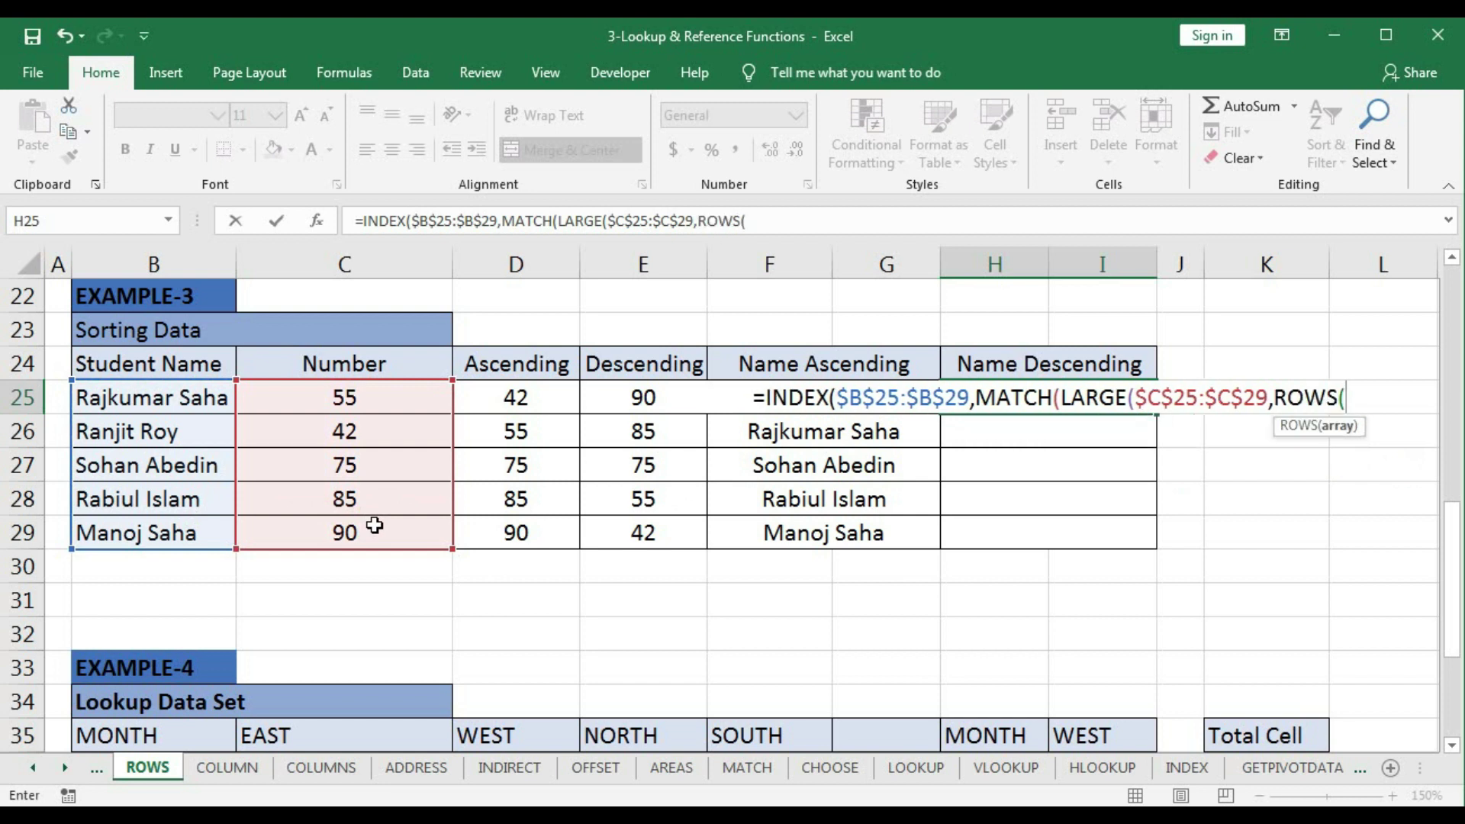
pyautogui.click(1381, 321)
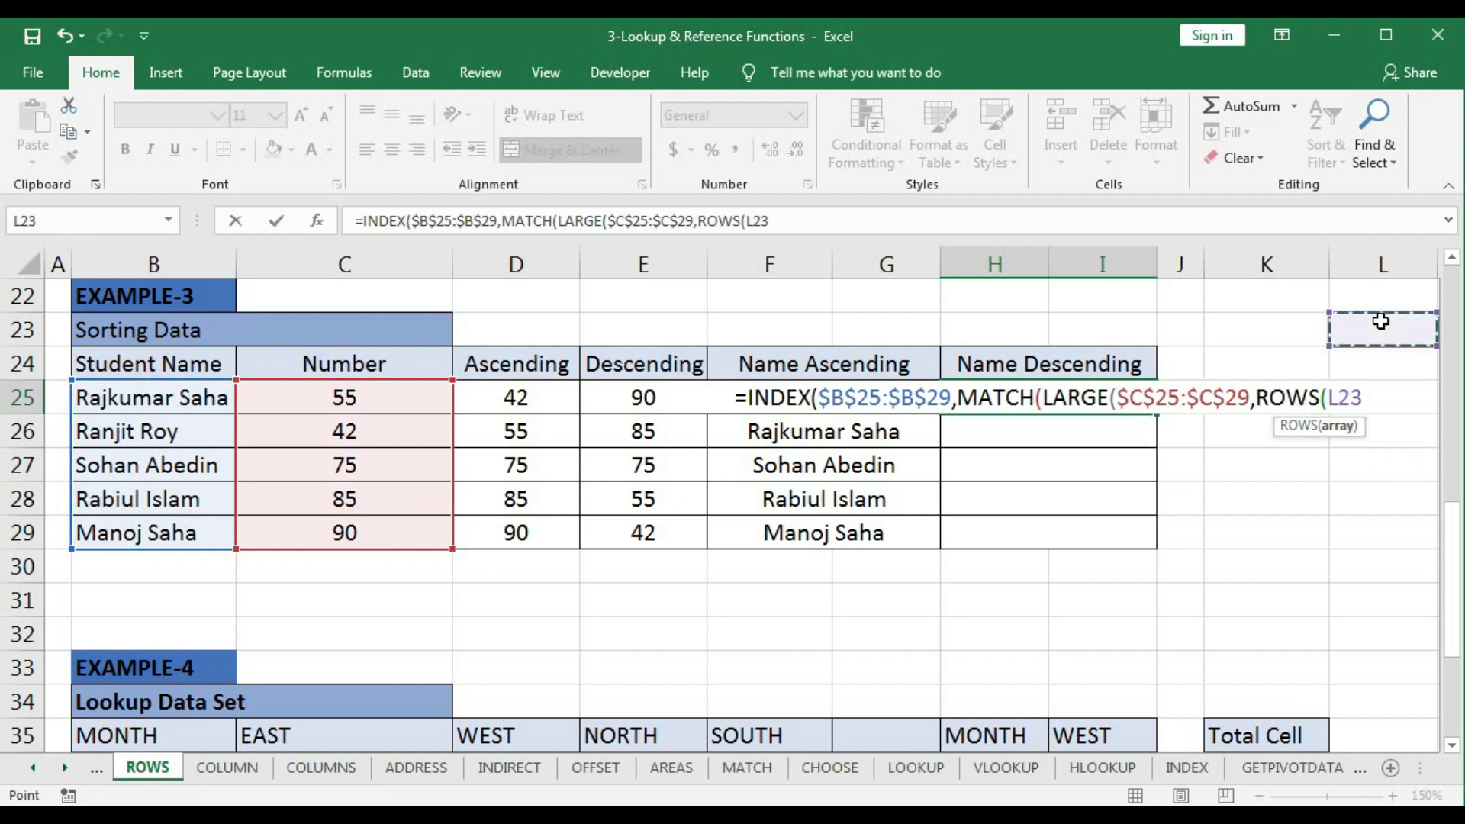
pyautogui.press('F8')
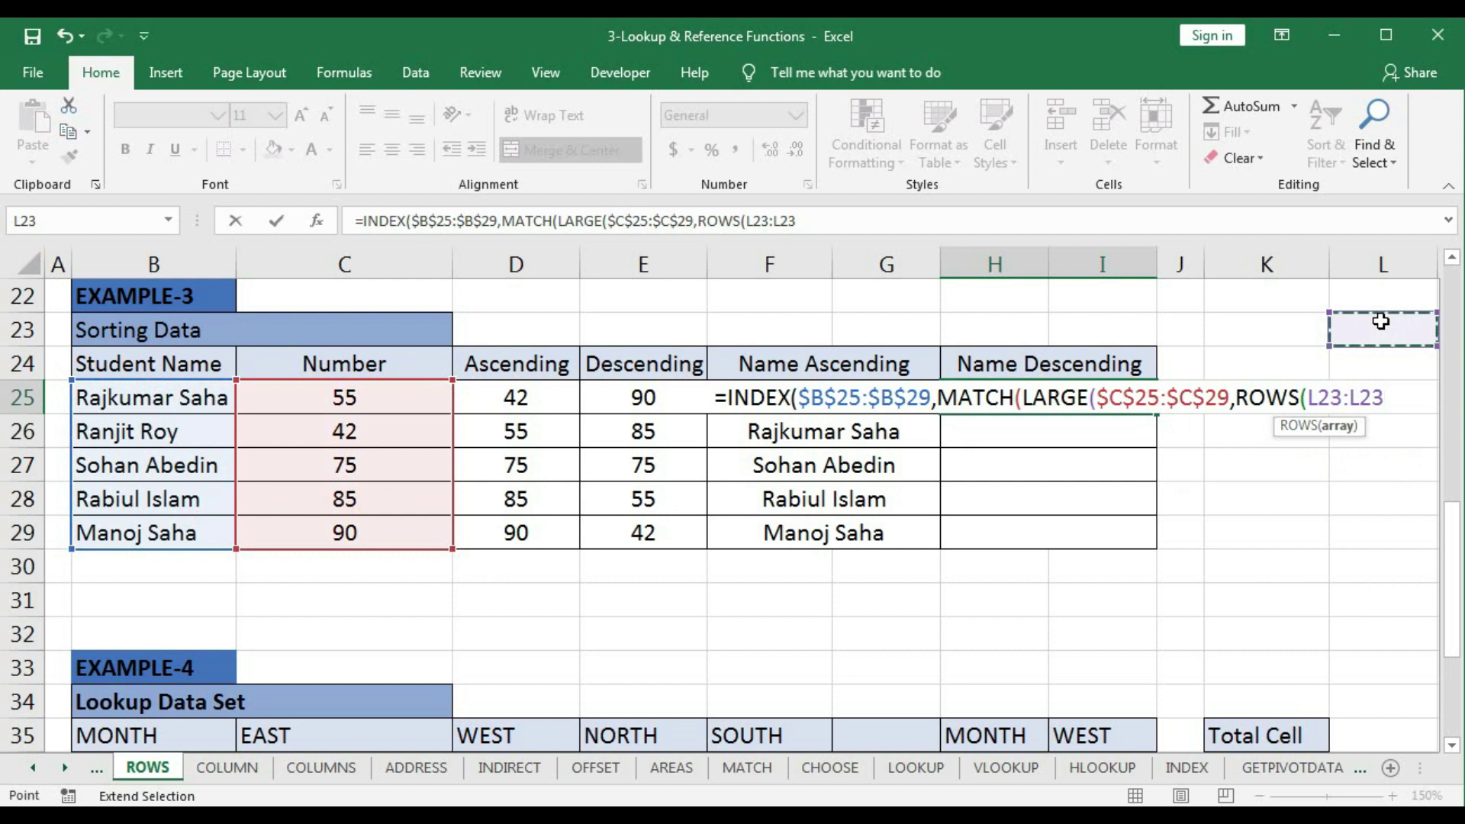
pyautogui.write('))')
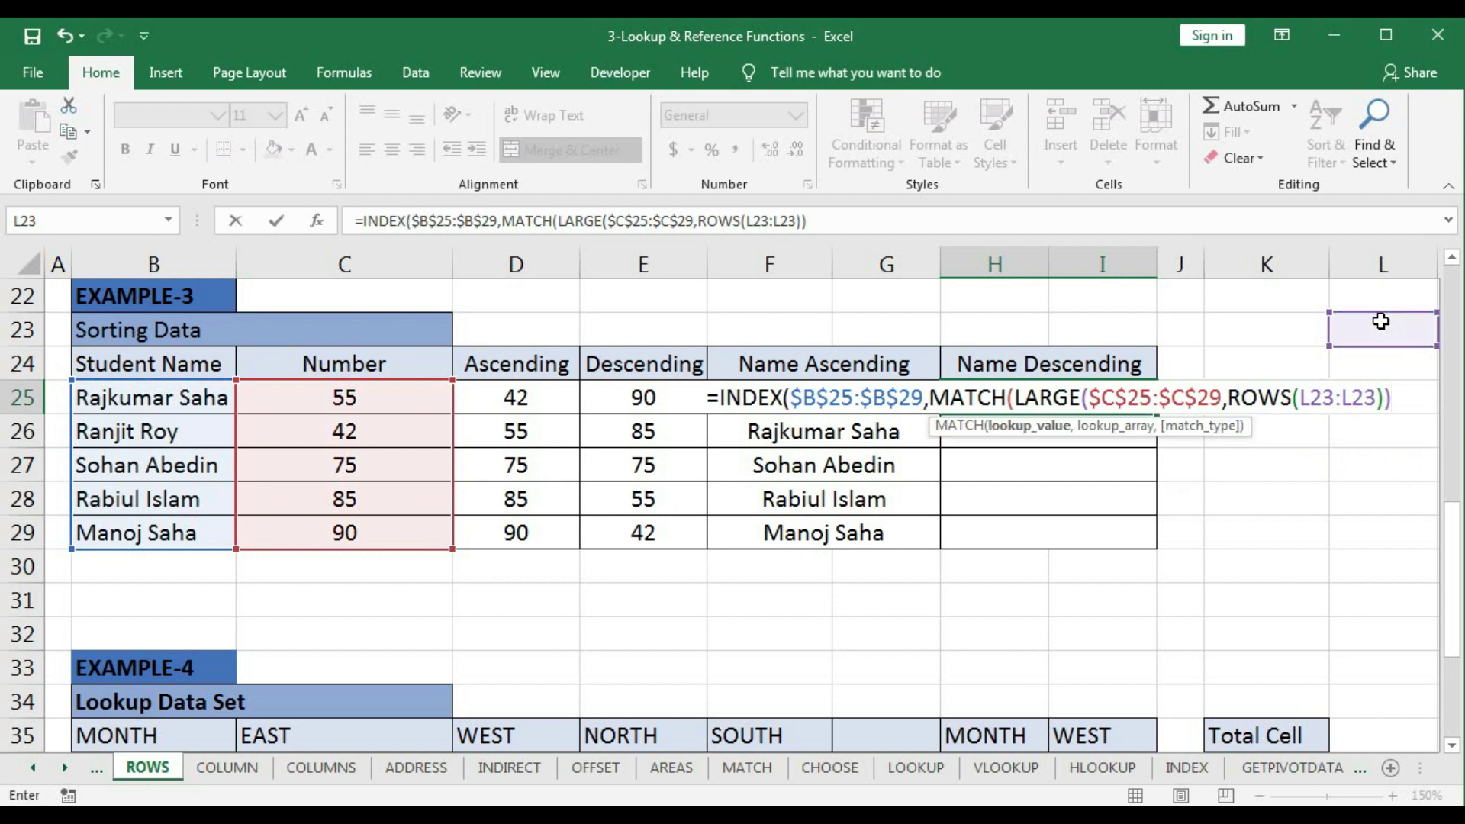
pyautogui.click(1321, 399)
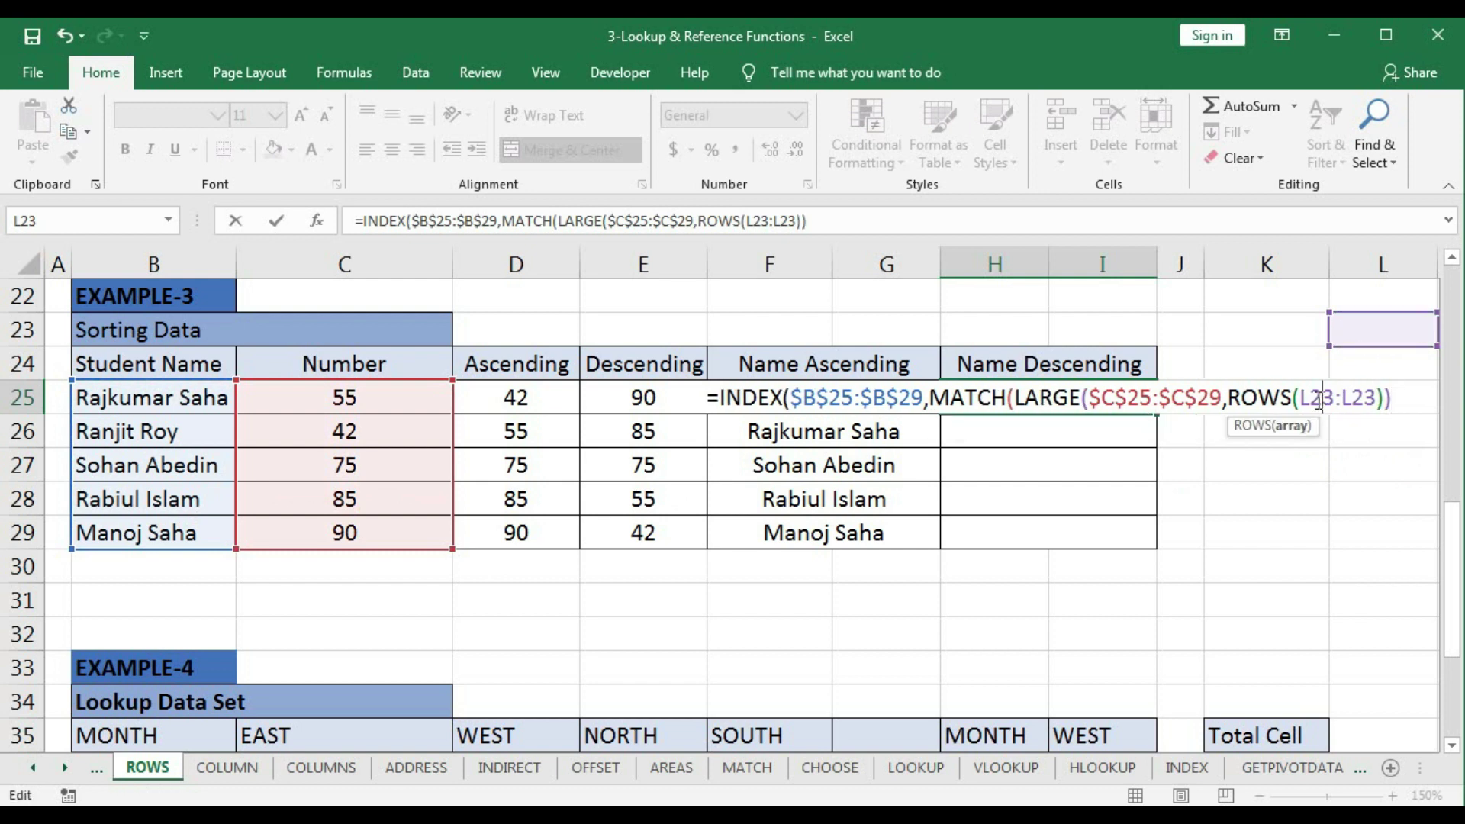
pyautogui.press('F4')
pyautogui.click(1409, 394)
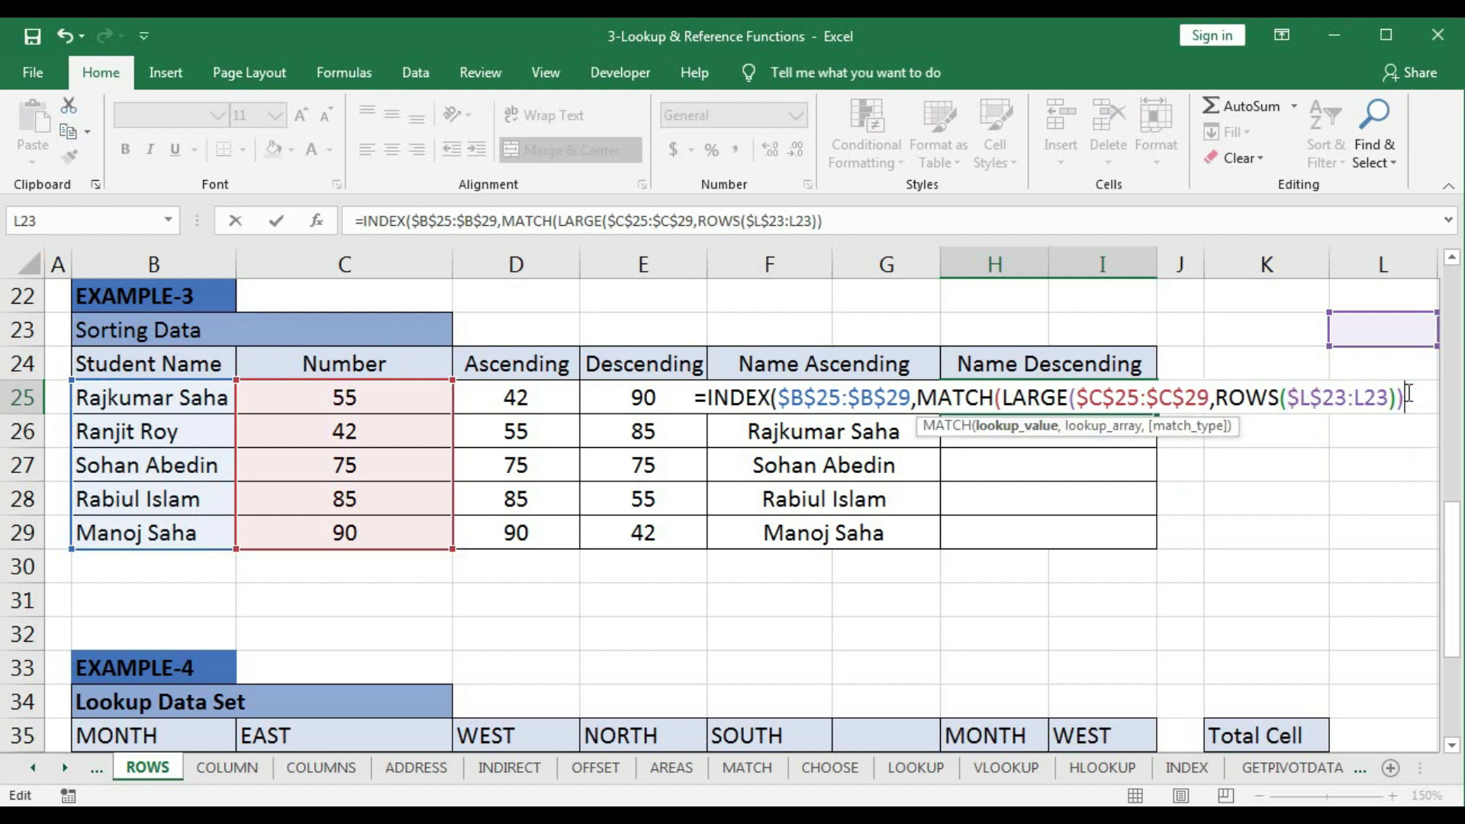
# Complete H25's MATCH with the absolute lookup array $C$25:$C$29 and match type 0, and close the MATCH and INDEX brackets
pyautogui.write(',')
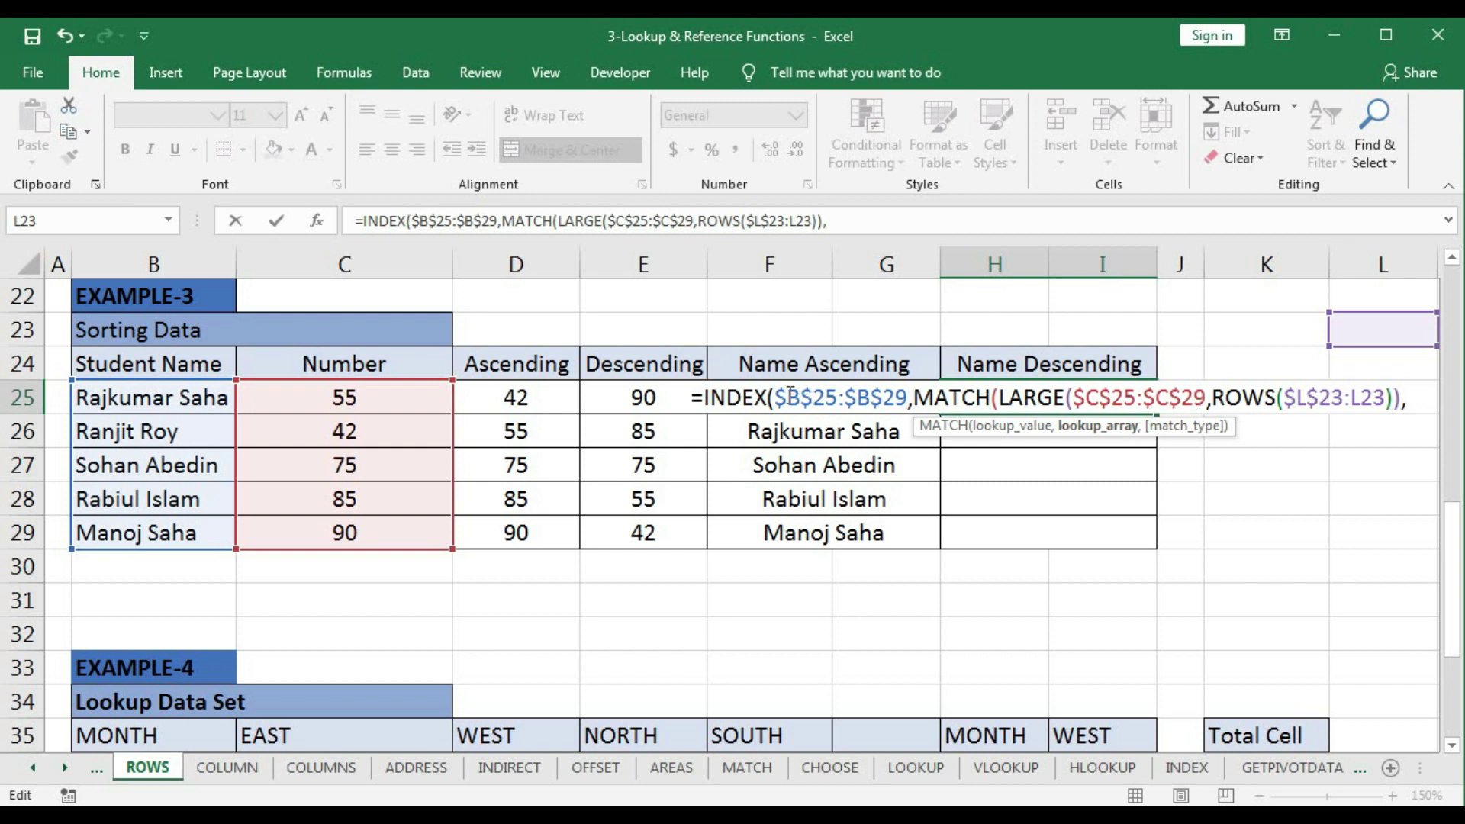
pyautogui.moveTo(318, 396); pyautogui.dragTo(322, 533)
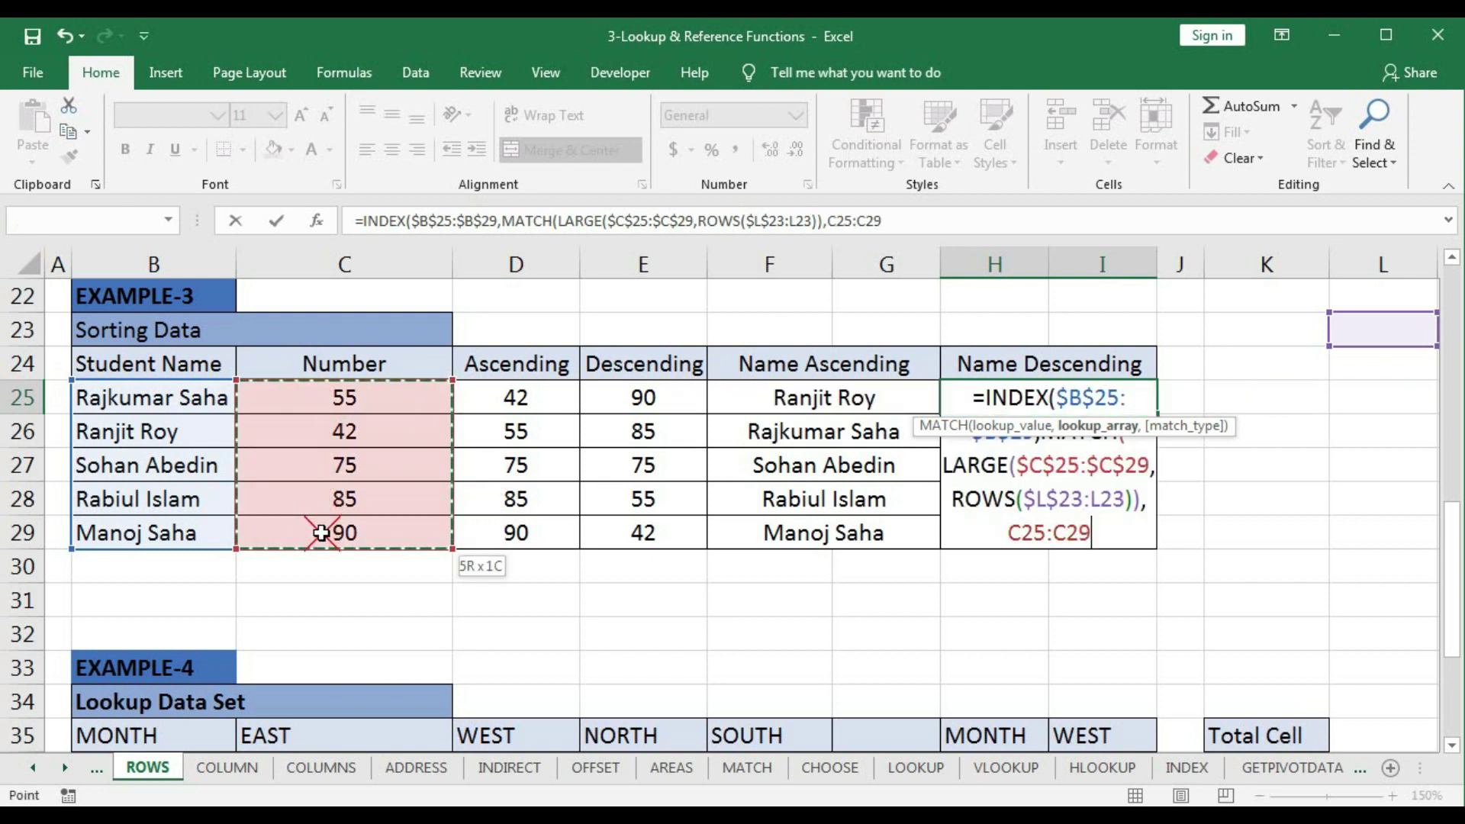
pyautogui.press('F4')
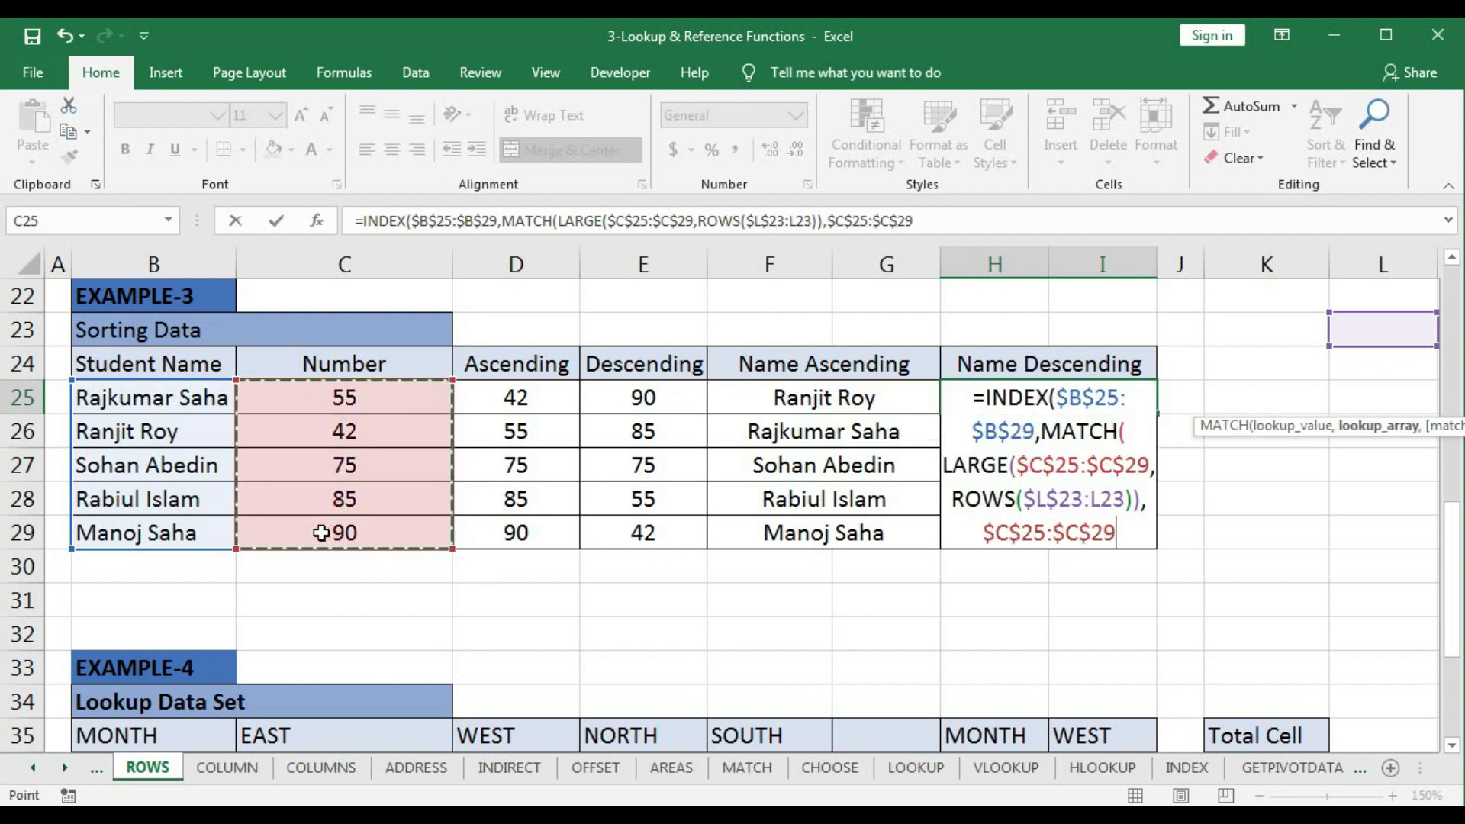
pyautogui.write(',0')
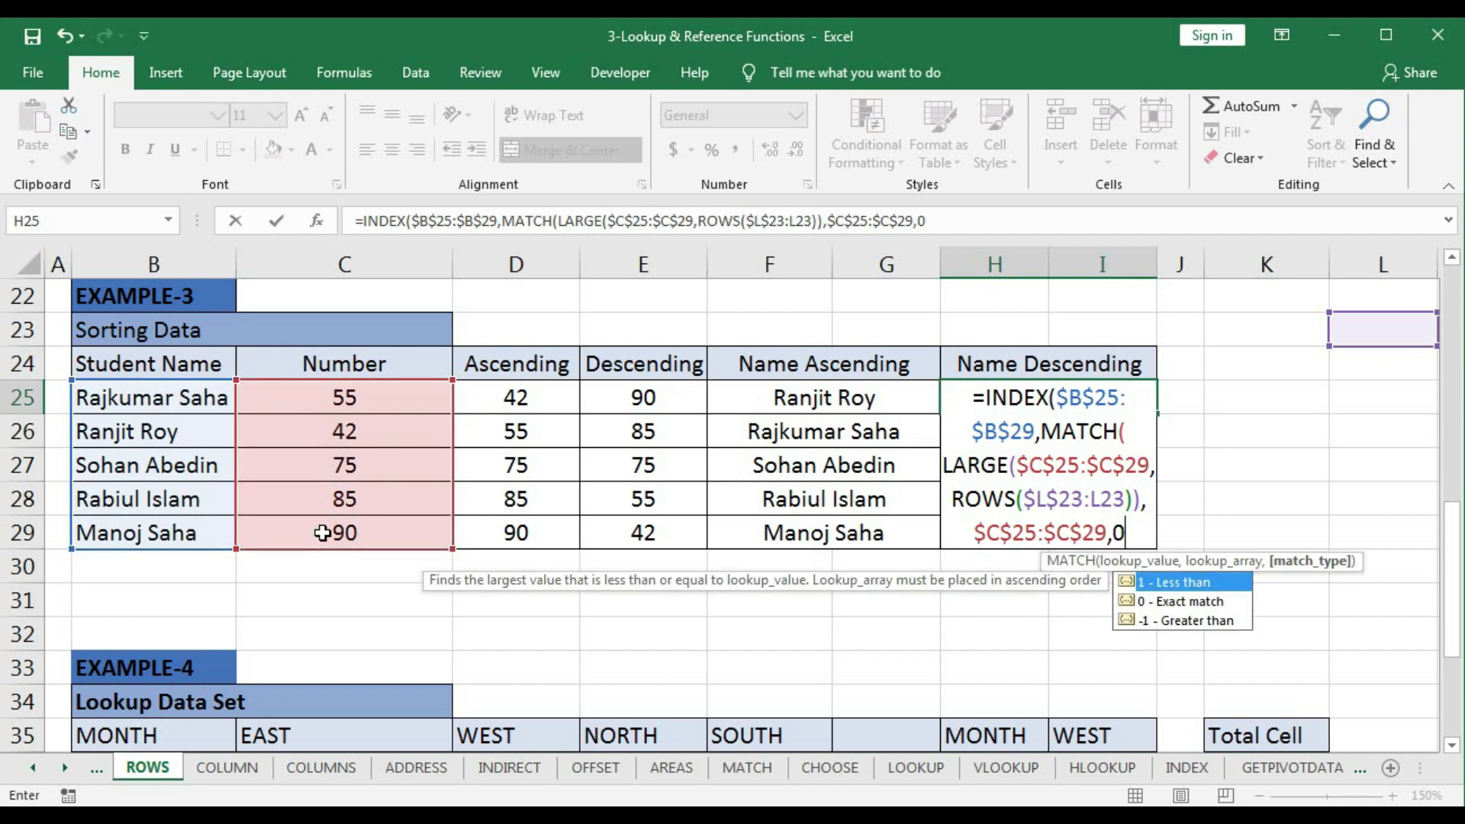
pyautogui.write(')')
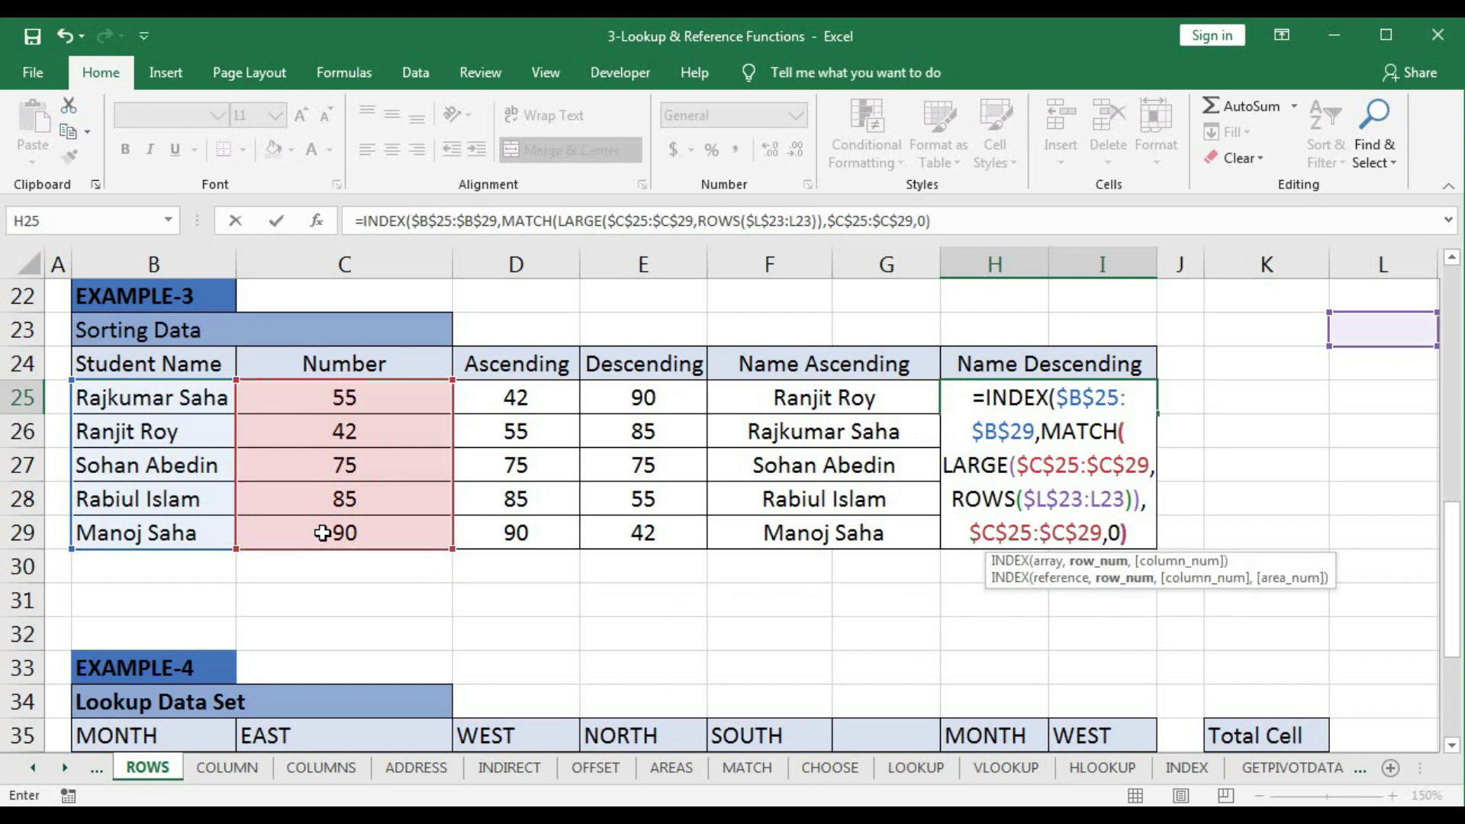
pyautogui.write(')')
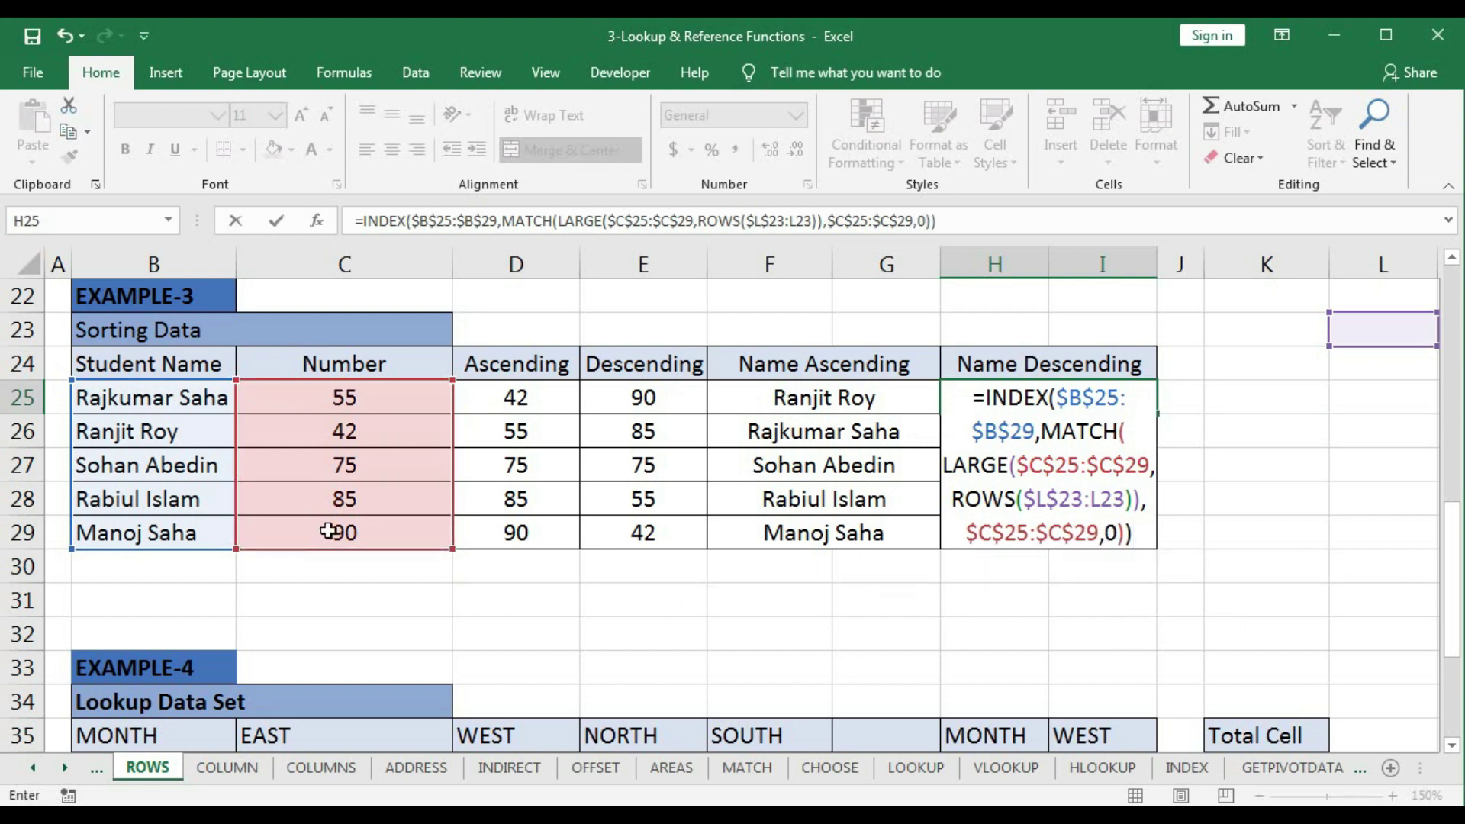
# Evaluate MATCH's lookup_value argument within H25's formula, and undo the evaluation
pyautogui.click(1127, 441)
pyautogui.click(1129, 563)
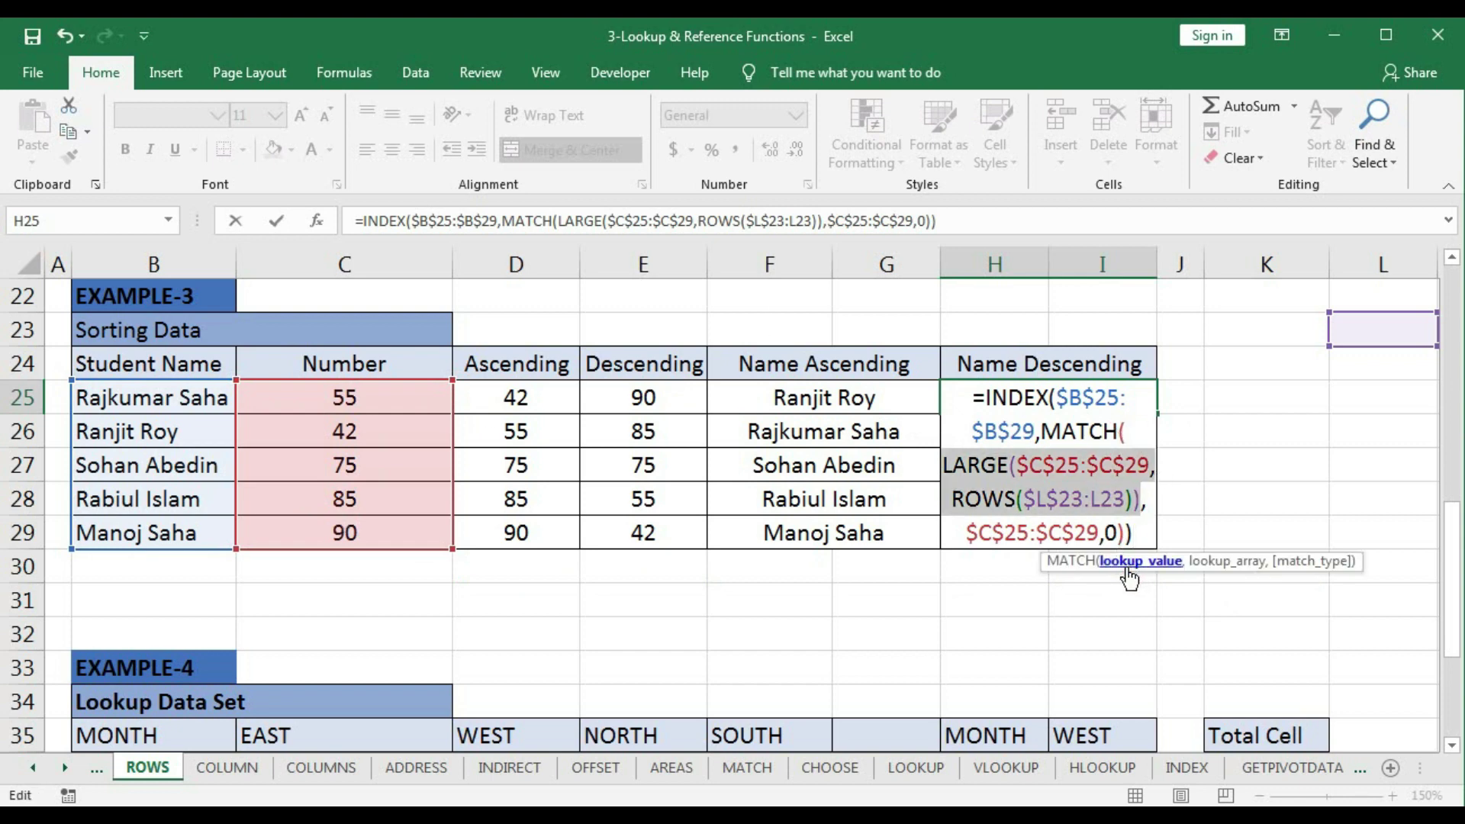
pyautogui.press('F9')
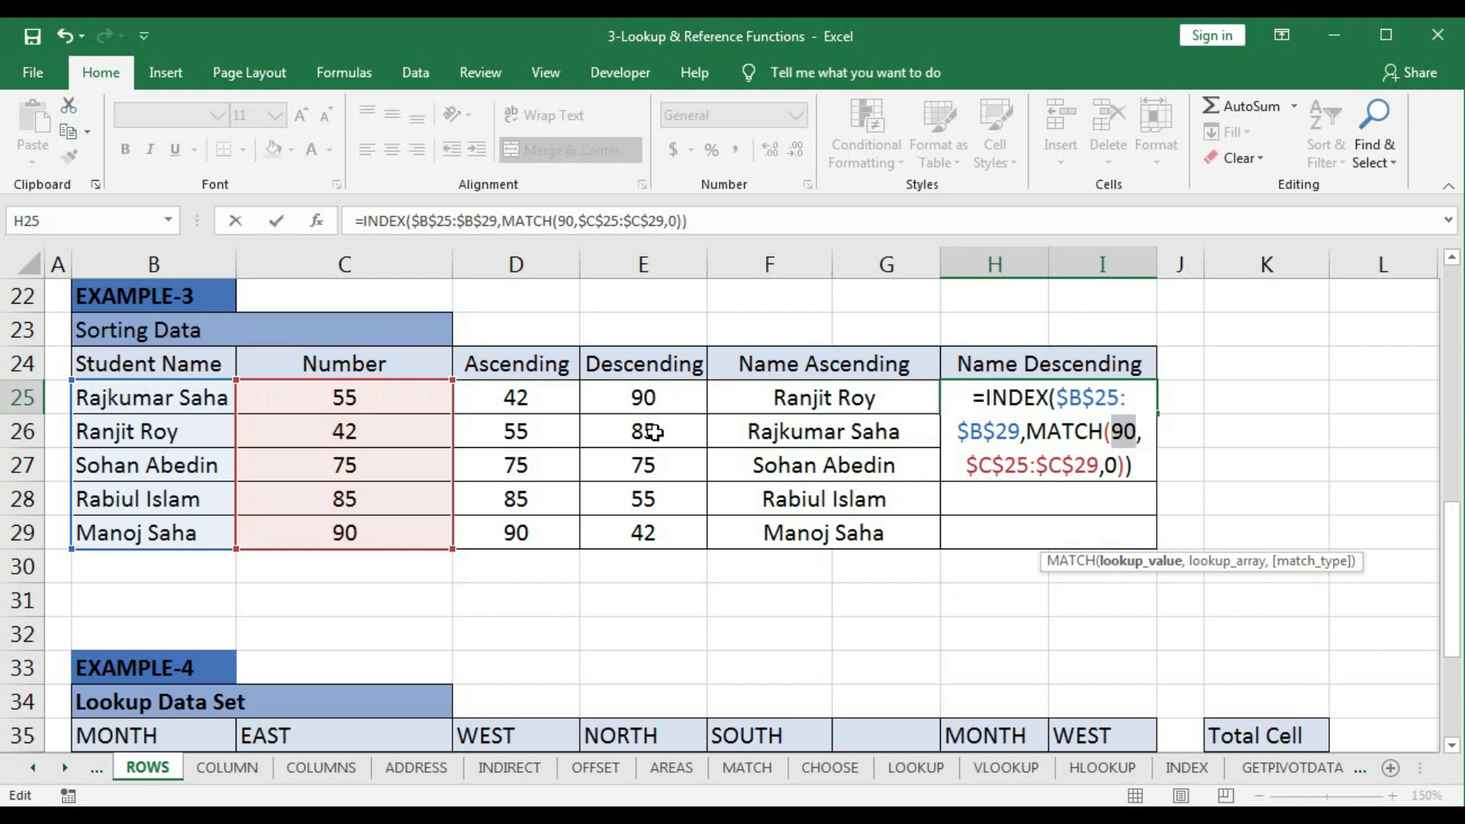
pyautogui.hotkey('ctrl', 'z')
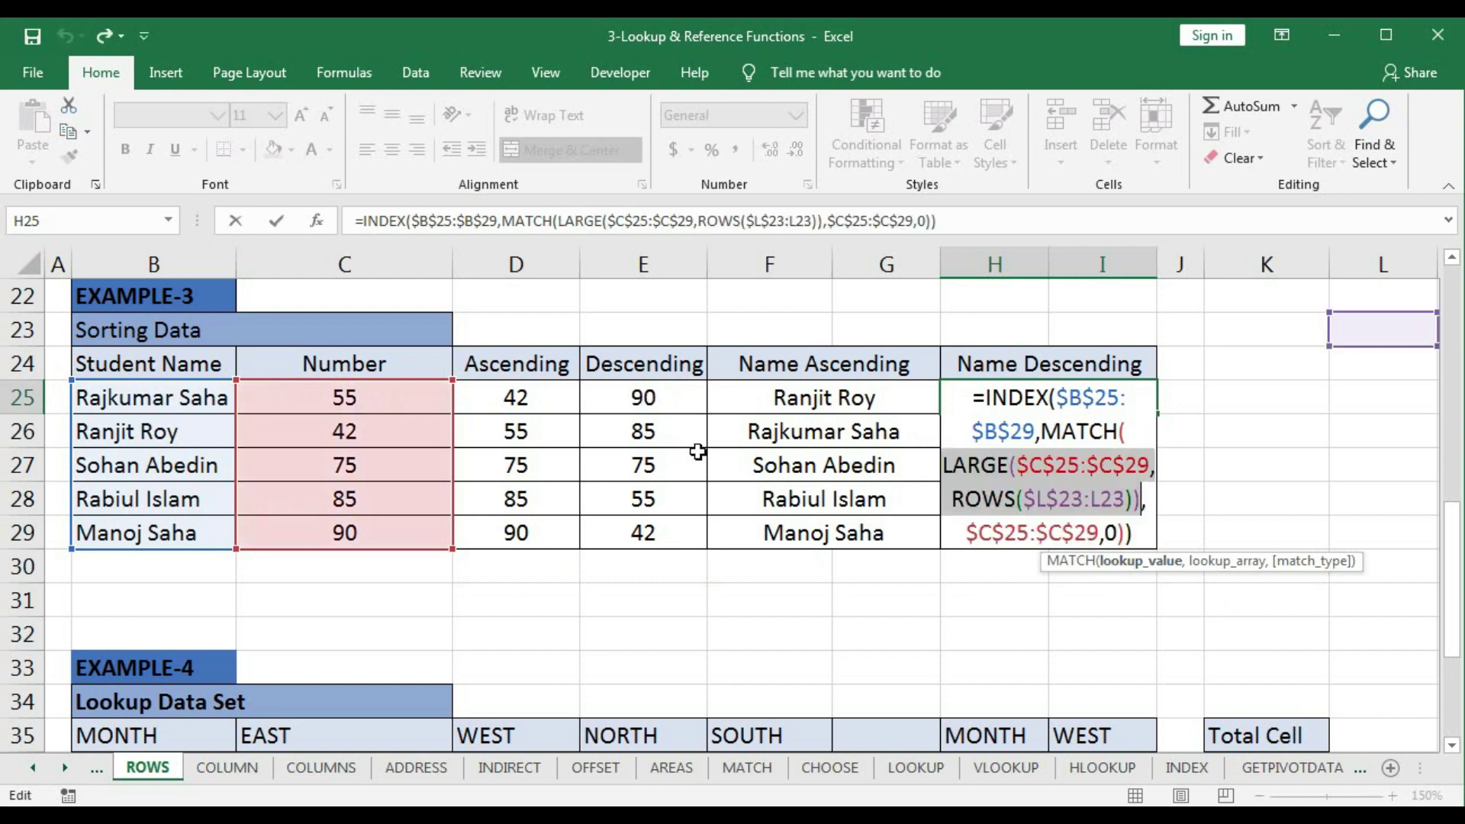
# Commit the Name Descending formula in H25 and fill it down to H29
pyautogui.press('Return')
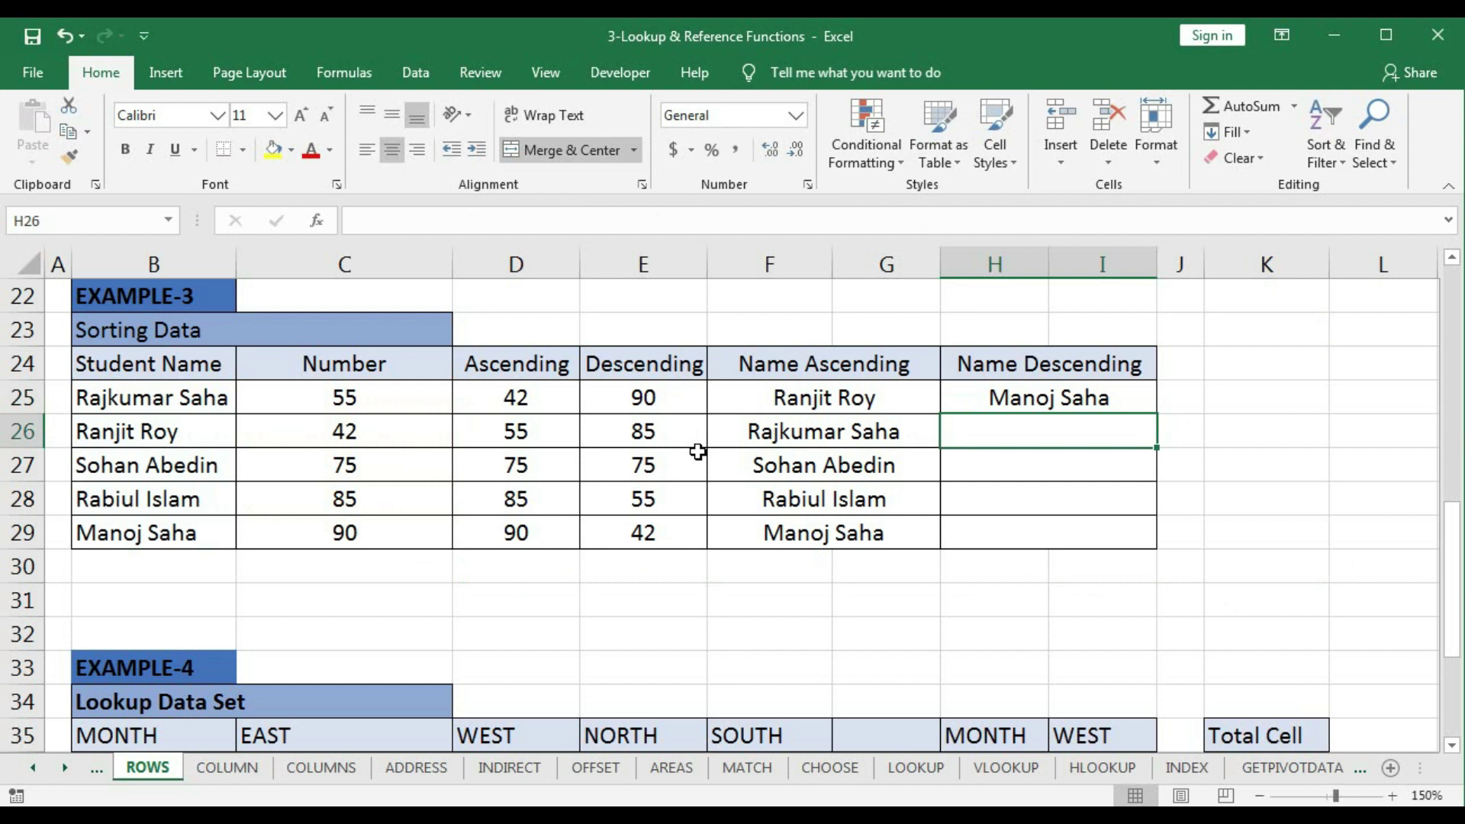
pyautogui.click(1039, 397)
pyautogui.moveTo(1155, 416); pyautogui.dragTo(1112, 533)
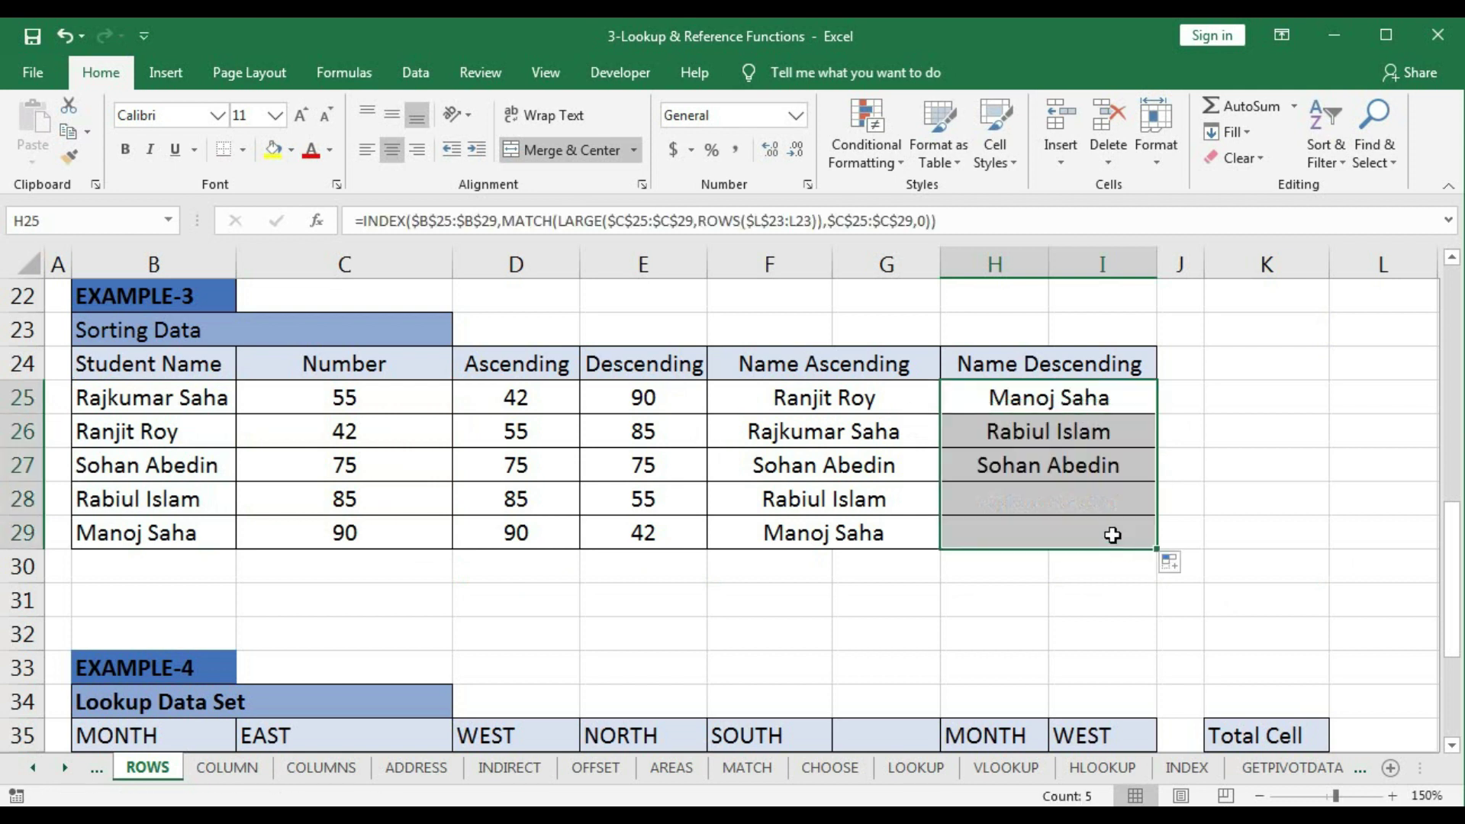
pyautogui.click(1041, 401)
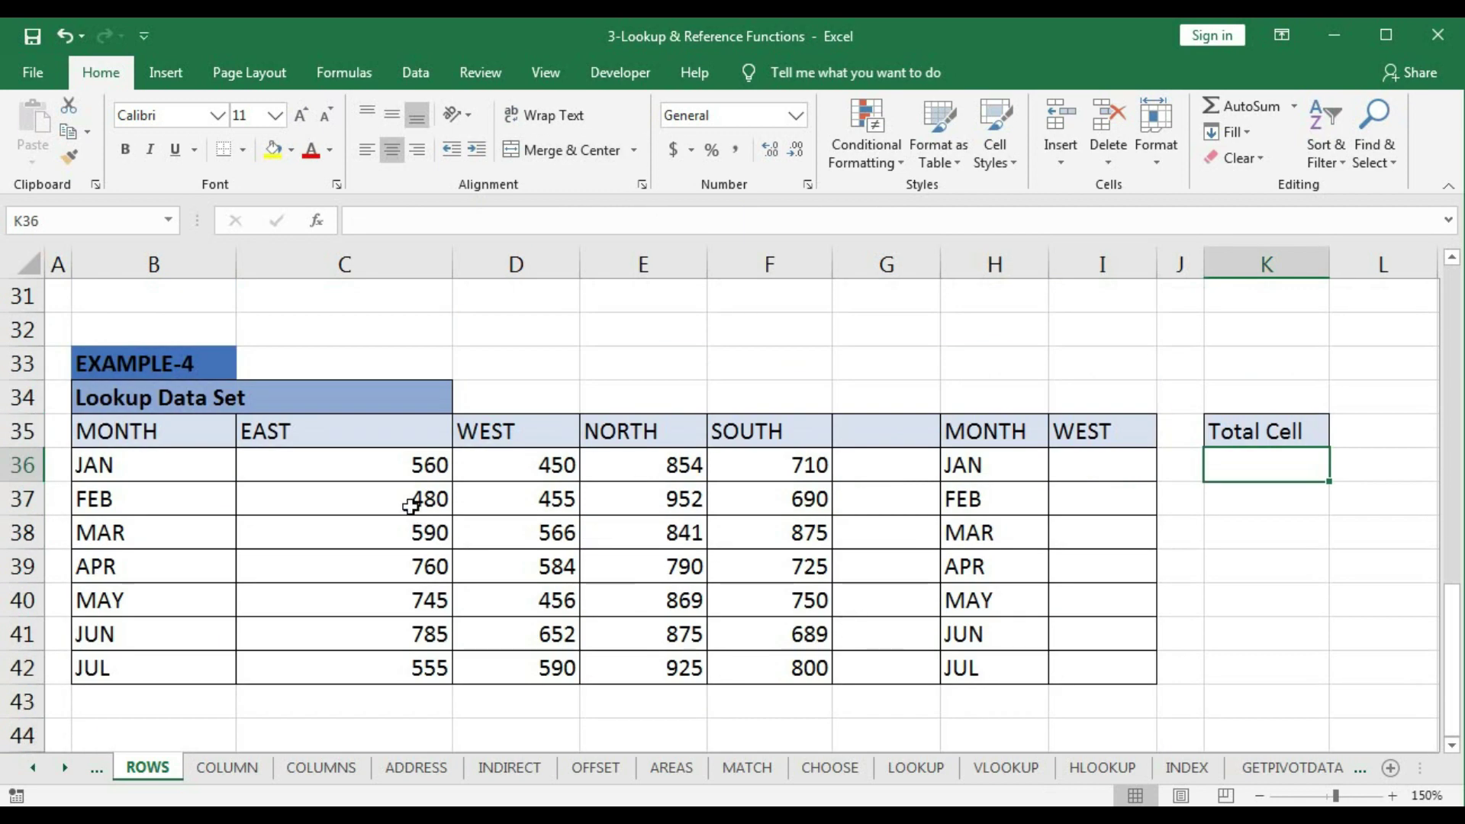
# Examine the Example-4 lookup data in C36:F42, its month and region columns, and the empty WEST cells I36:I42
pyautogui.moveTo(350, 465); pyautogui.dragTo(818, 664)
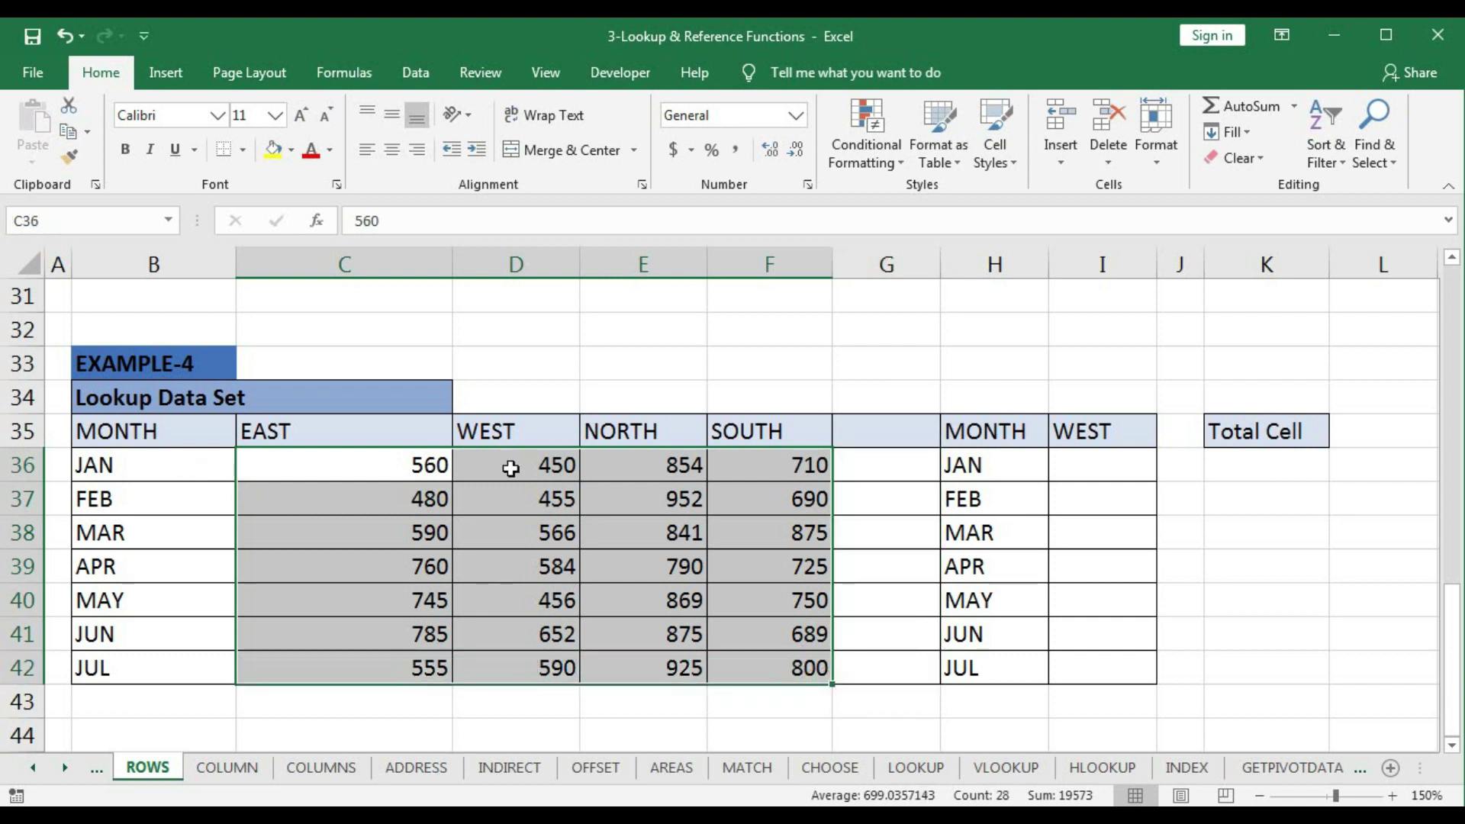
pyautogui.click(189, 469)
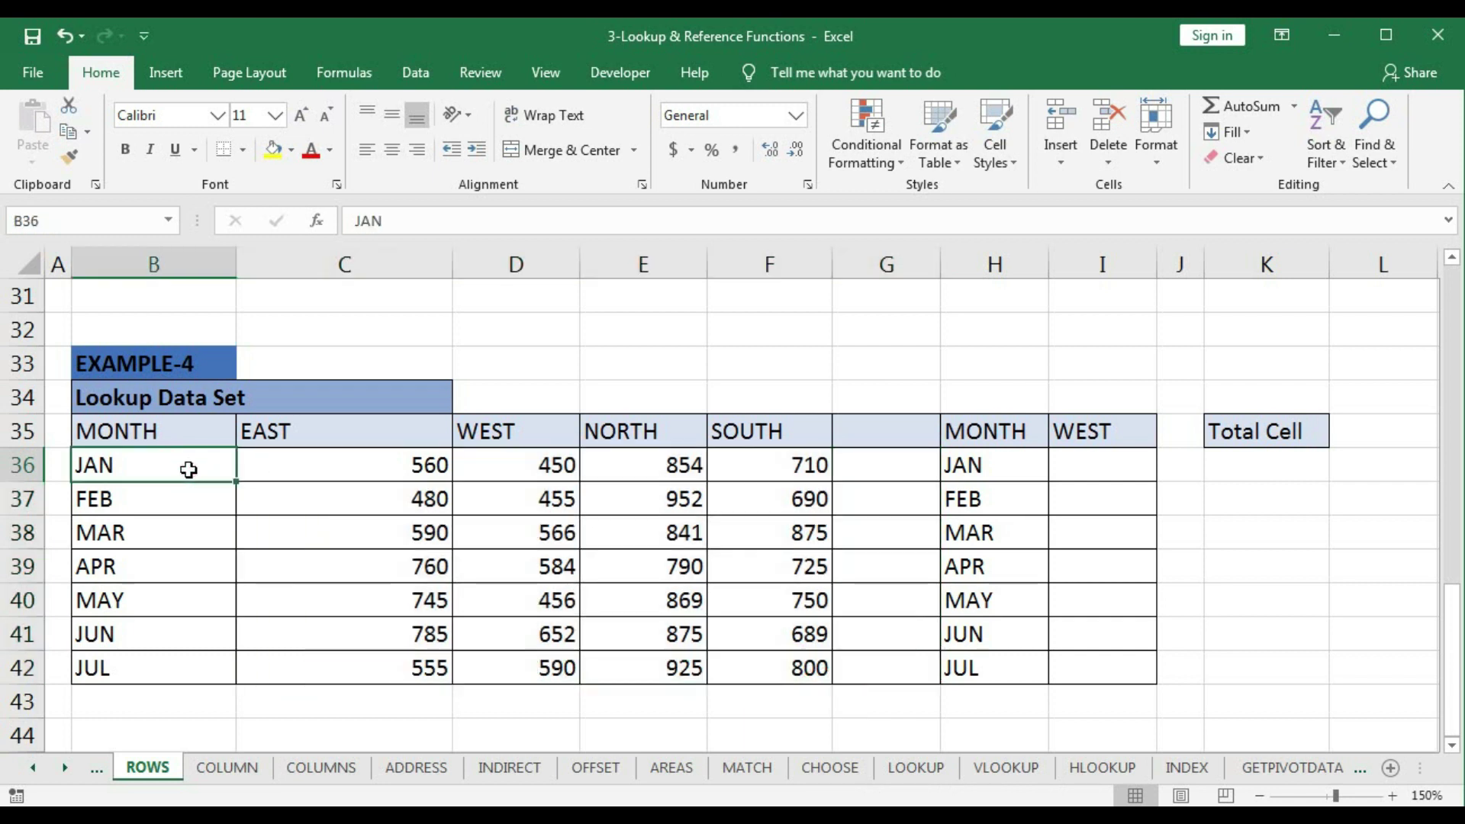
pyautogui.click(409, 468)
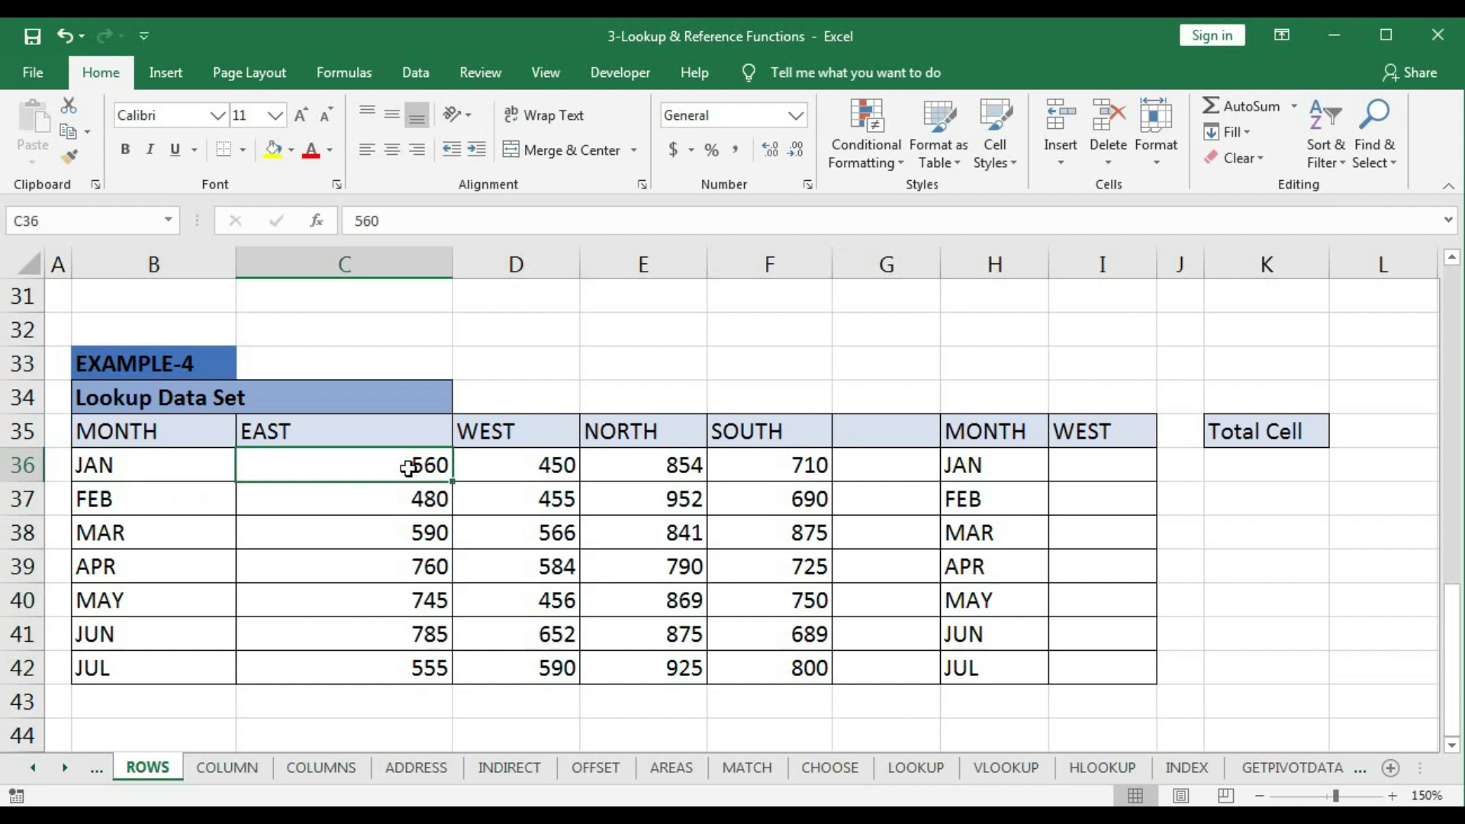
pyautogui.click(544, 463)
pyautogui.click(641, 463)
pyautogui.click(775, 462)
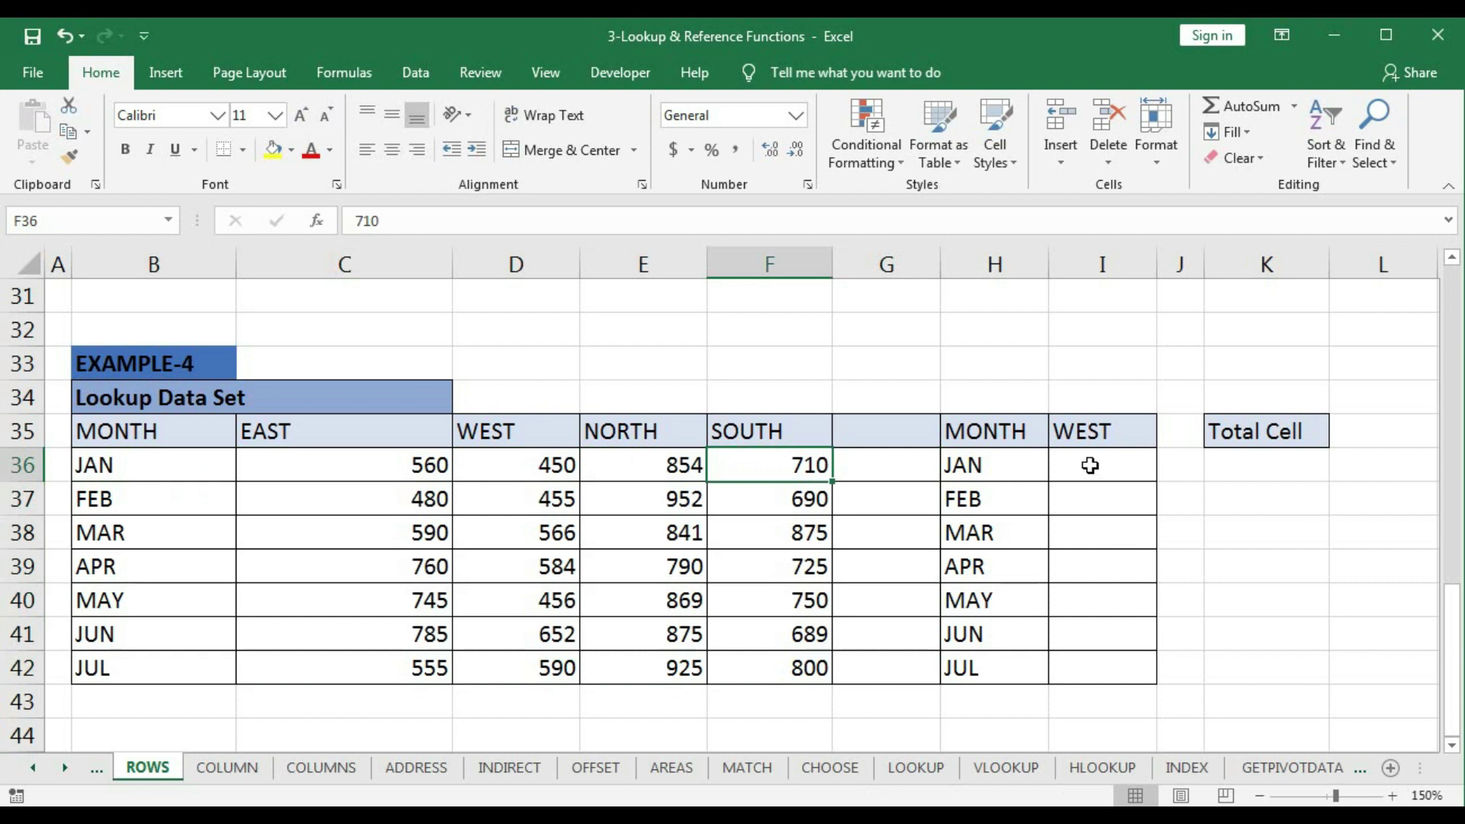
pyautogui.moveTo(1089, 466); pyautogui.dragTo(1103, 652)
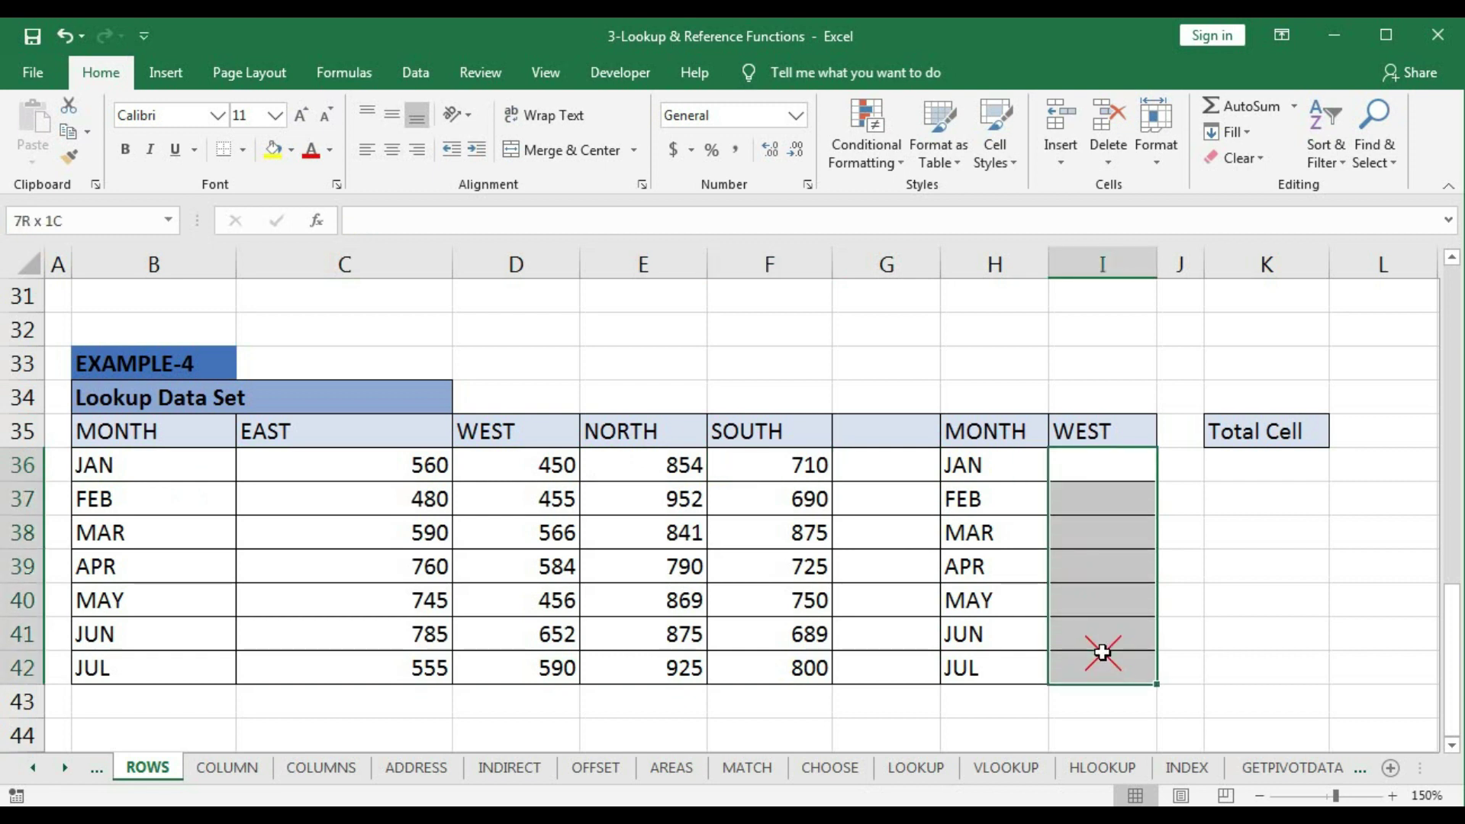
# Start an INDEX formula in I36 with the absolute array $B$35:$F$42
pyautogui.click(1082, 468)
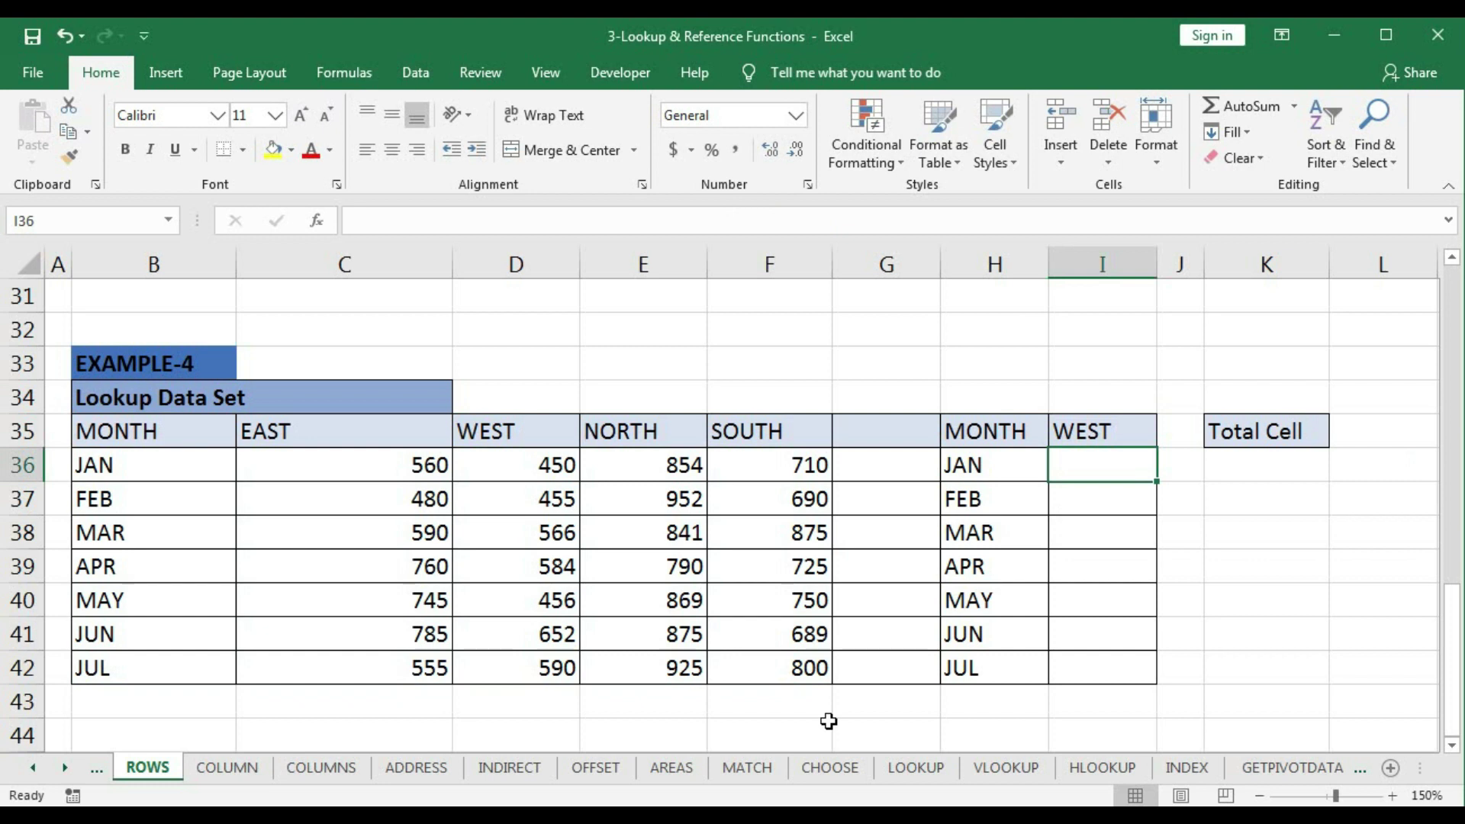
pyautogui.write('=')
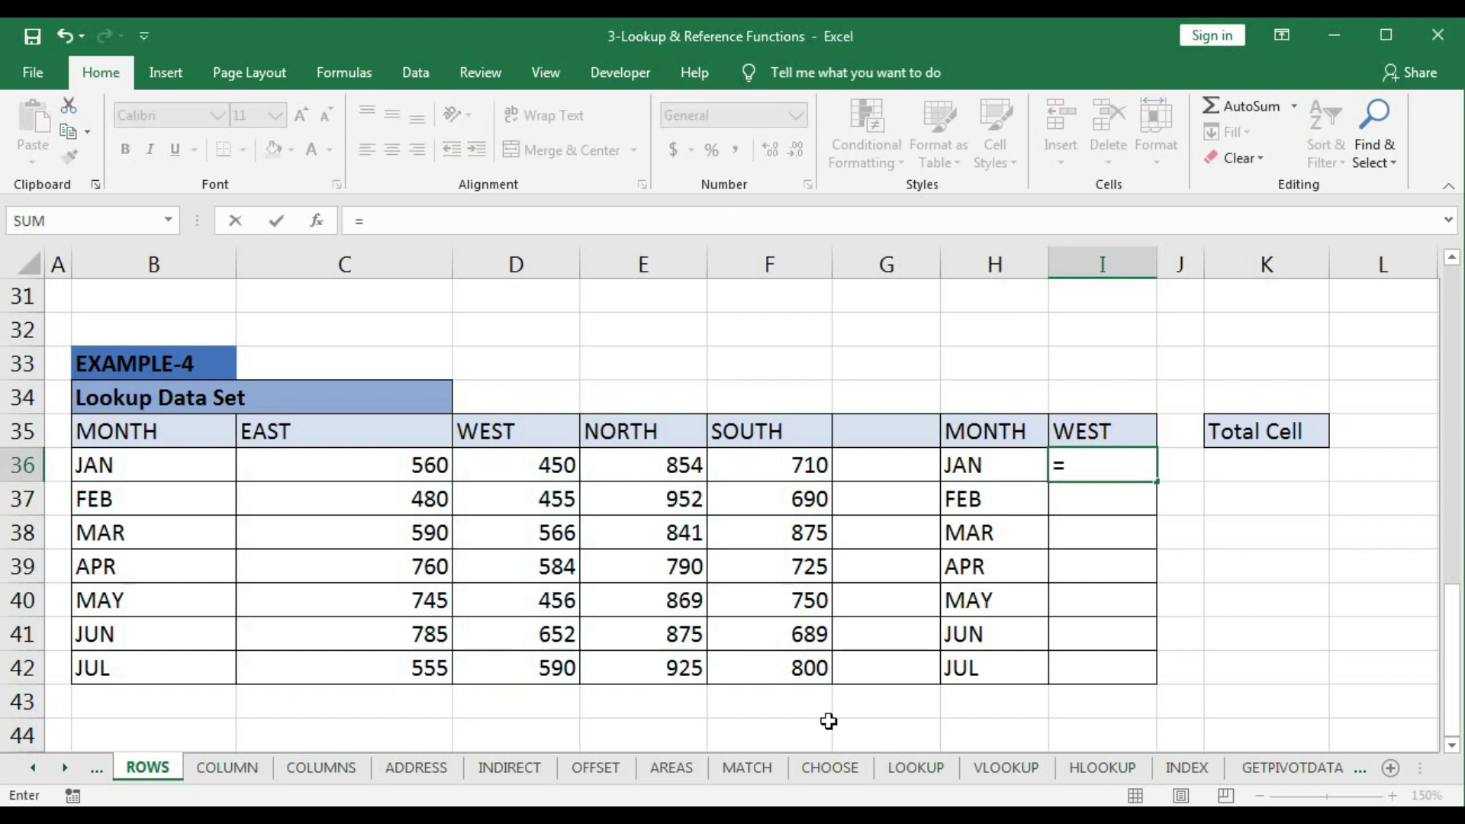
pyautogui.write('index')
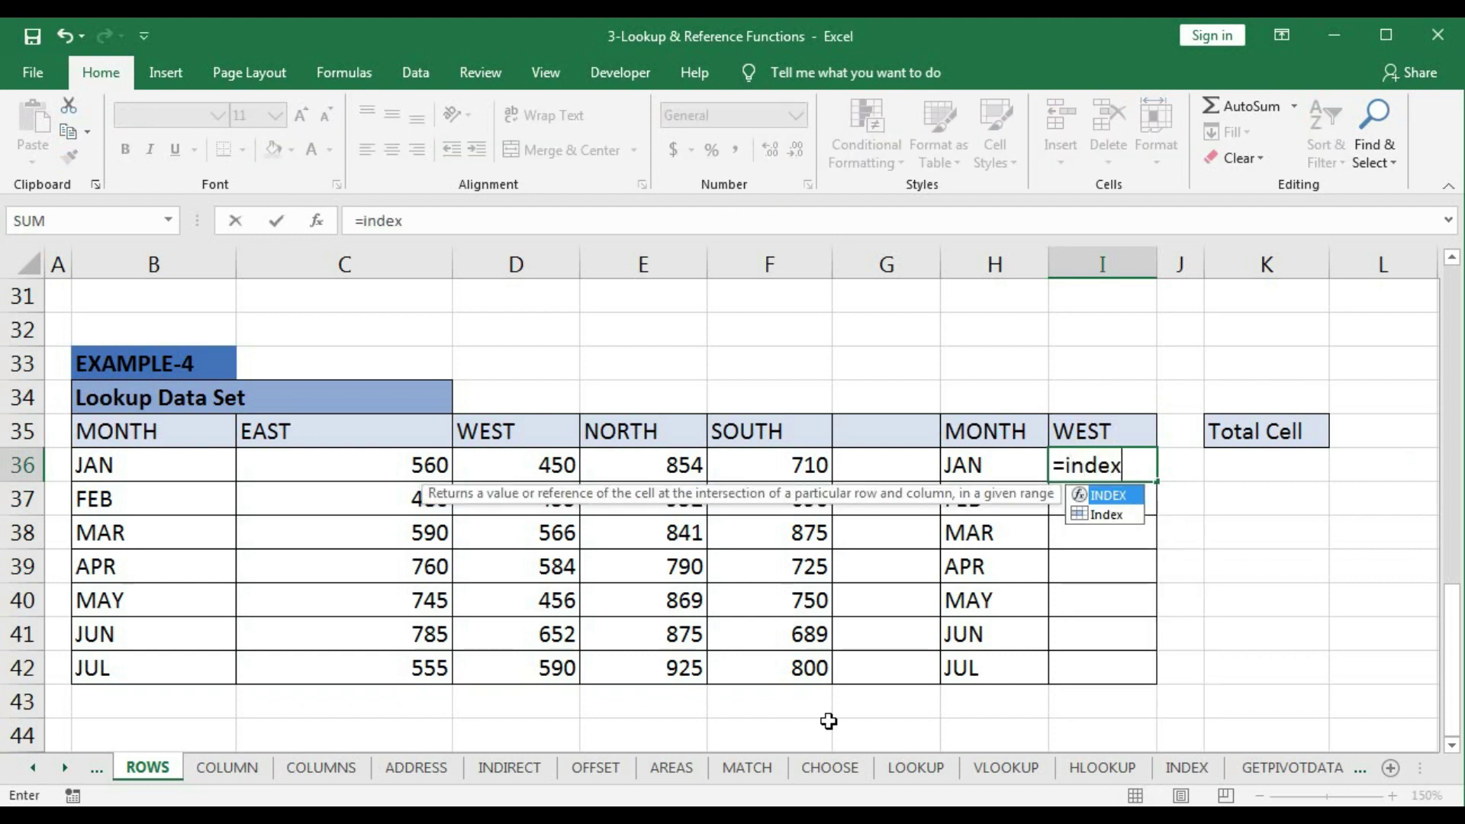
pyautogui.press('Tab')
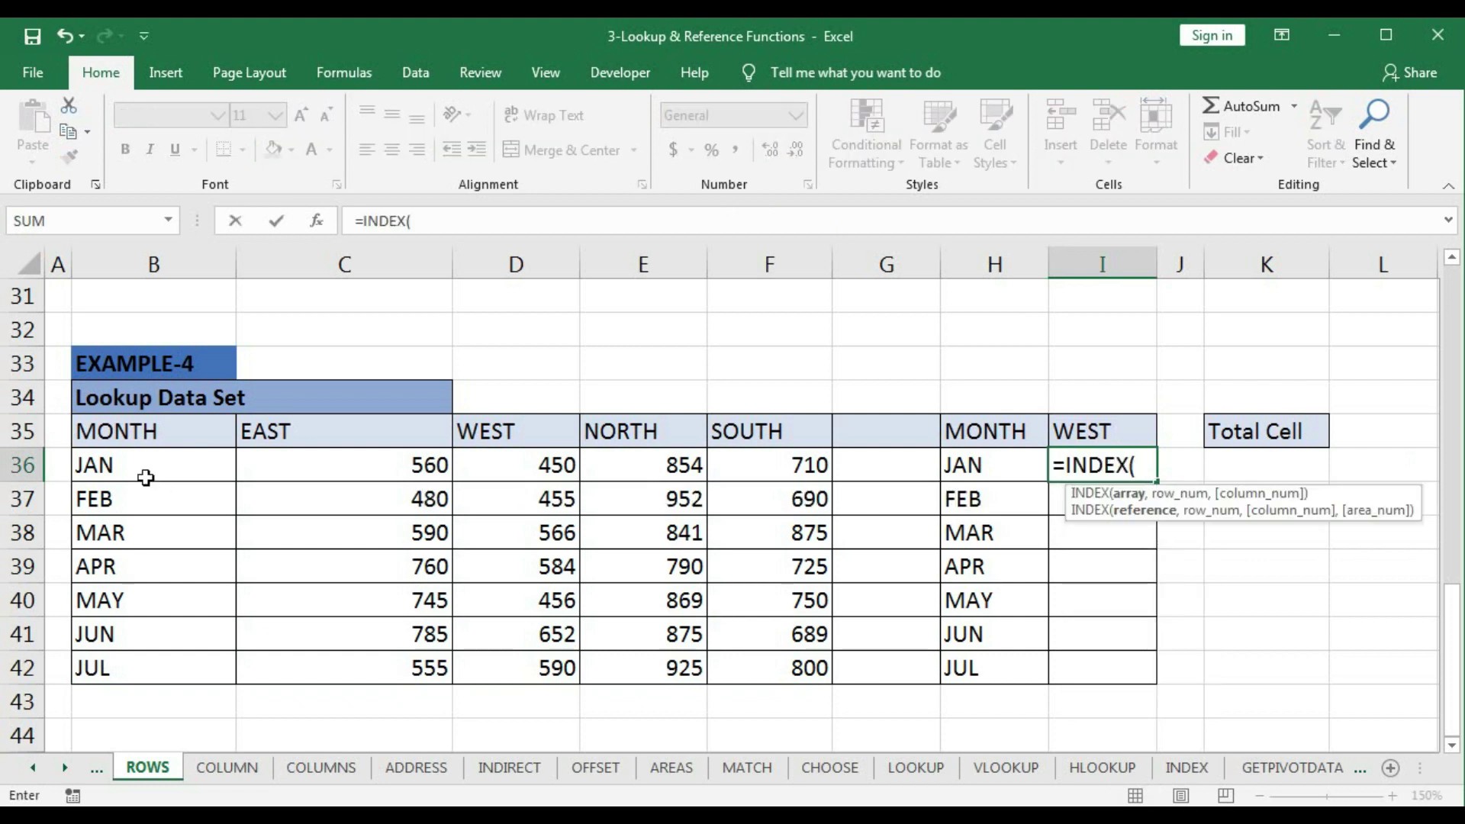
pyautogui.moveTo(113, 447); pyautogui.dragTo(758, 664)
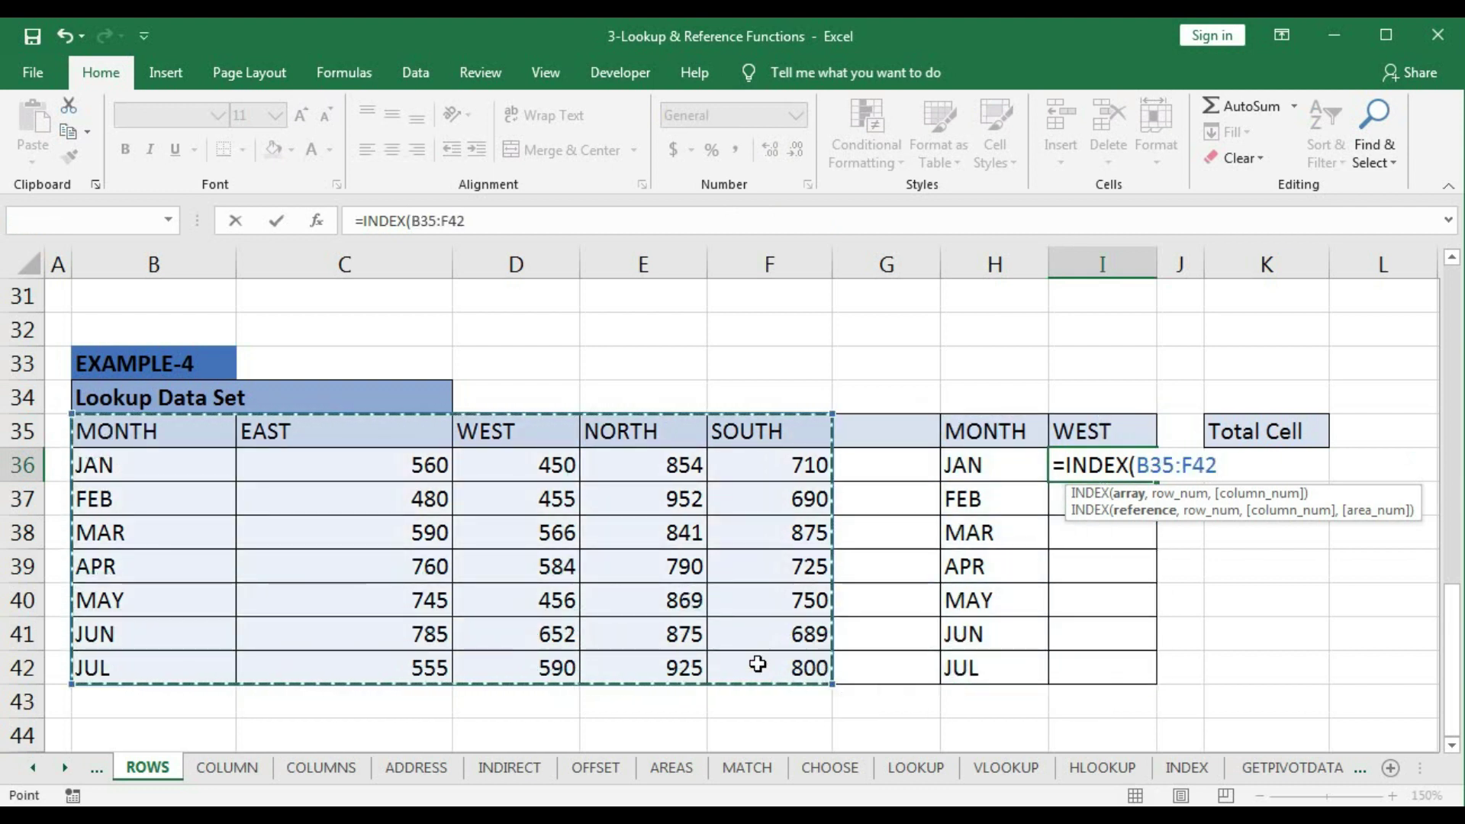
pyautogui.press('F4')
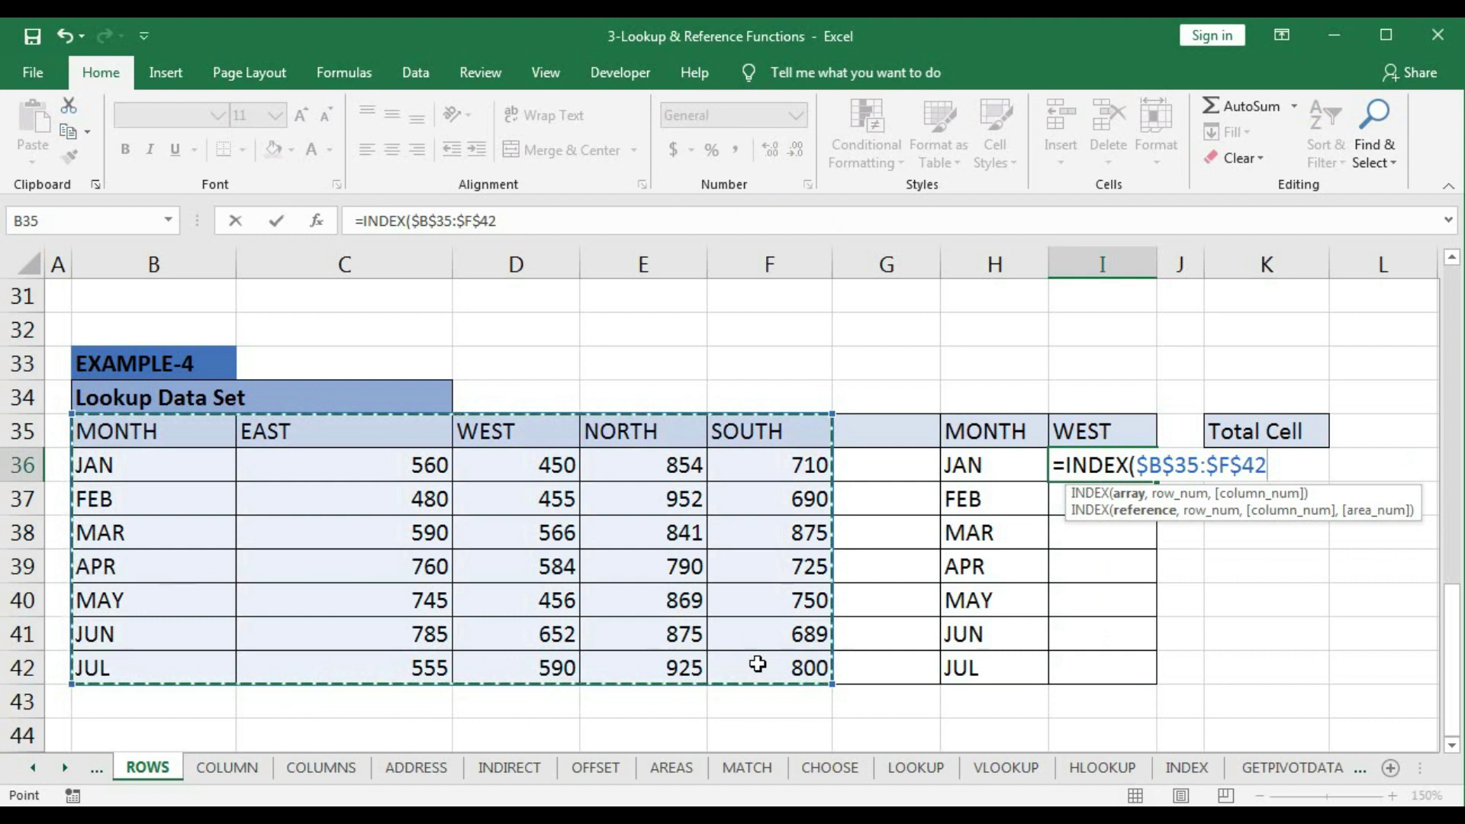
pyautogui.write(',')
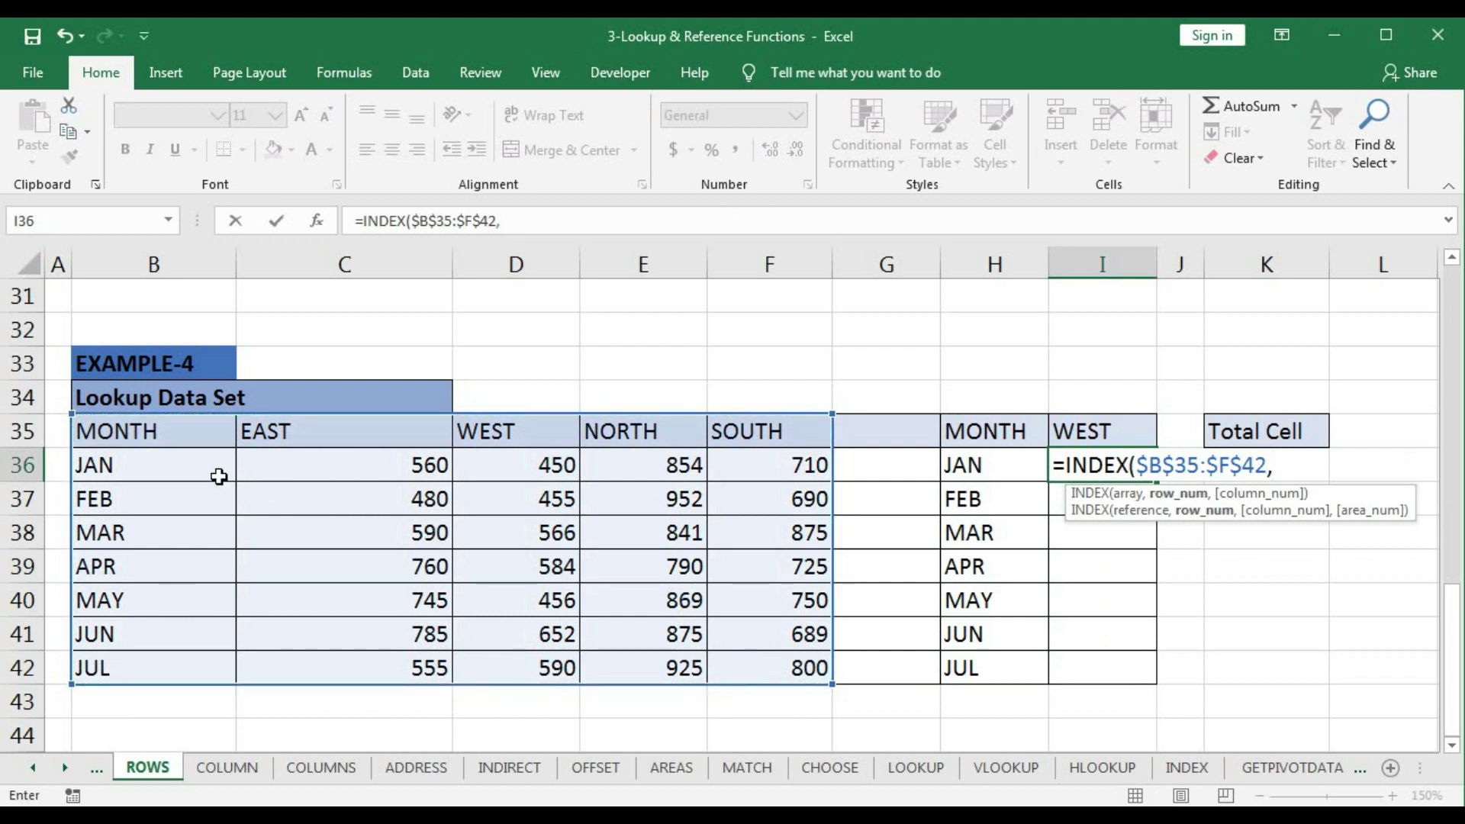
# Add ROWS($B$35:B36) as INDEX's row_num argument, with only the range's first cell made absolute
pyautogui.write('rows')
pyautogui.press('Tab')
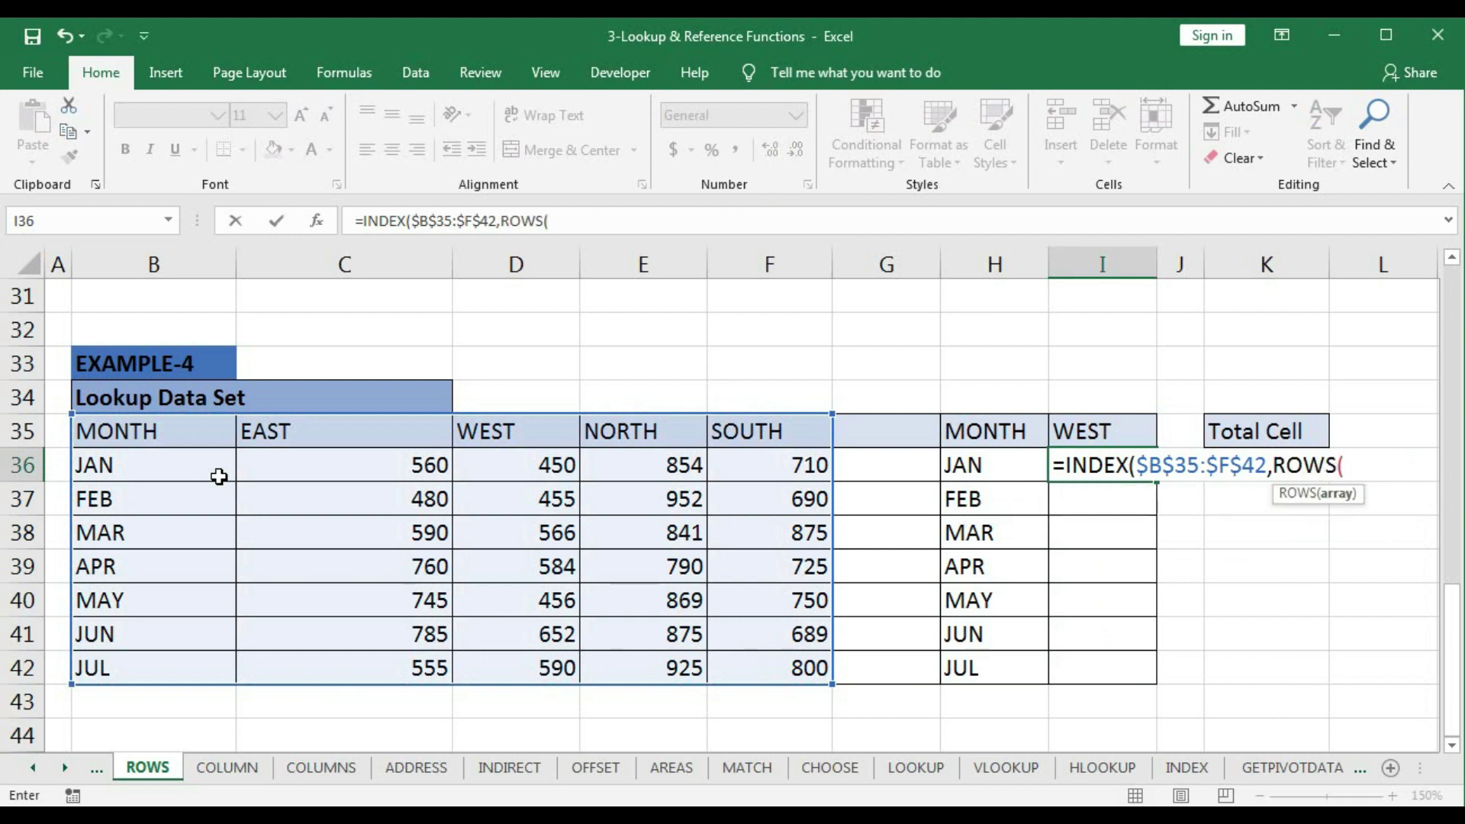
pyautogui.moveTo(141, 437); pyautogui.dragTo(145, 455)
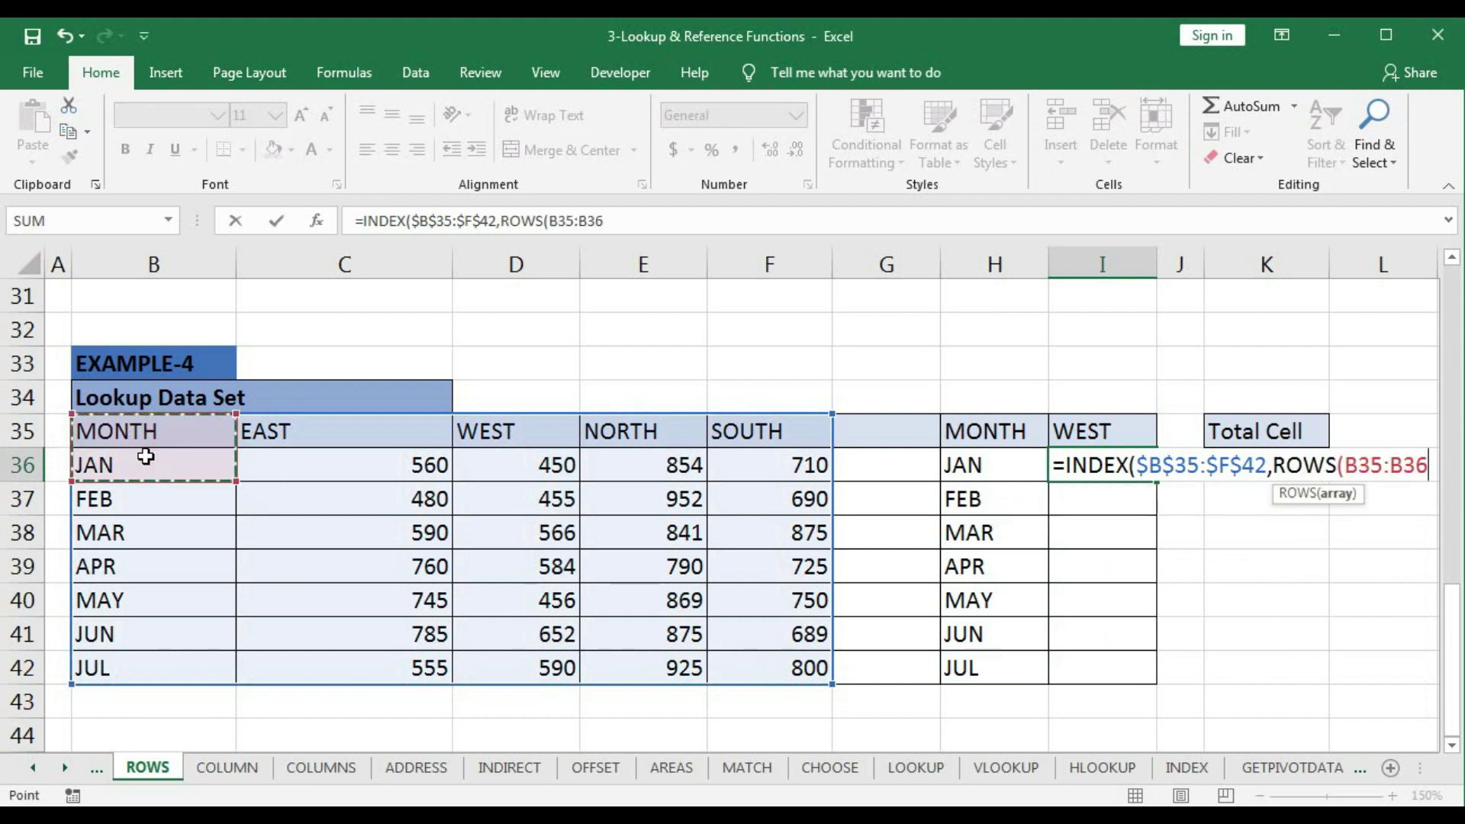
pyautogui.click(1371, 466)
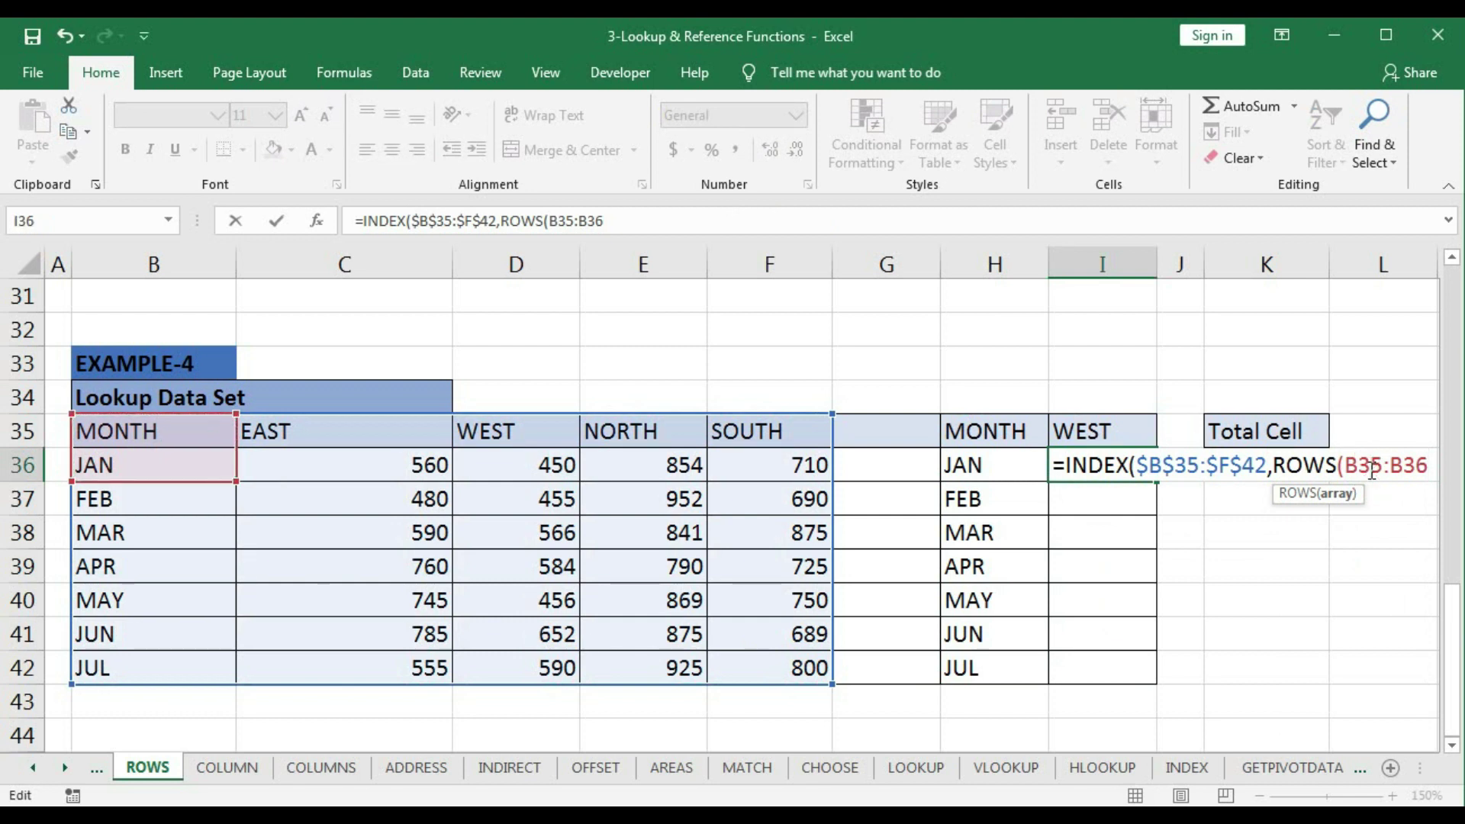
pyautogui.press('F4')
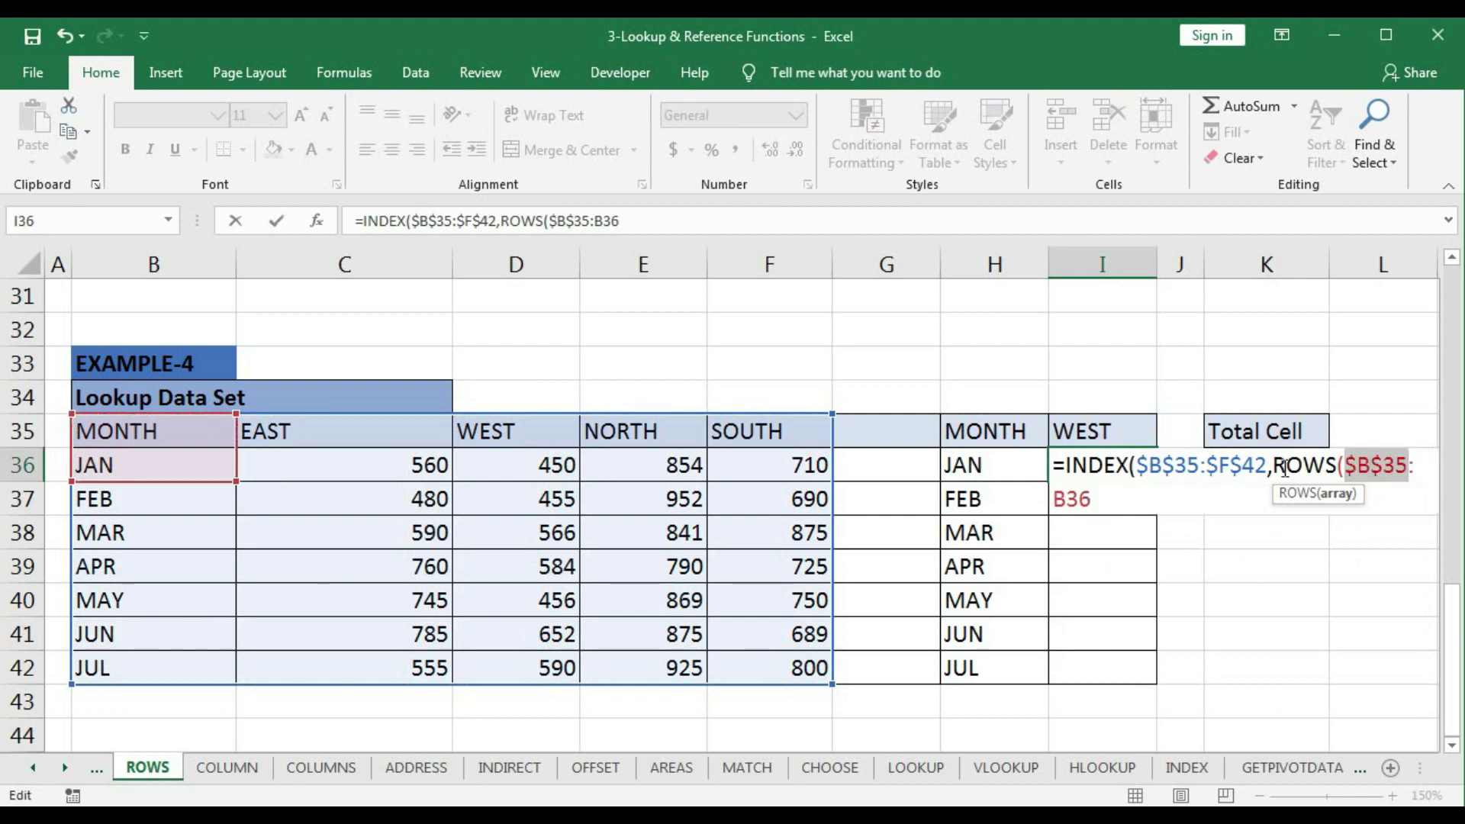
pyautogui.click(1104, 497)
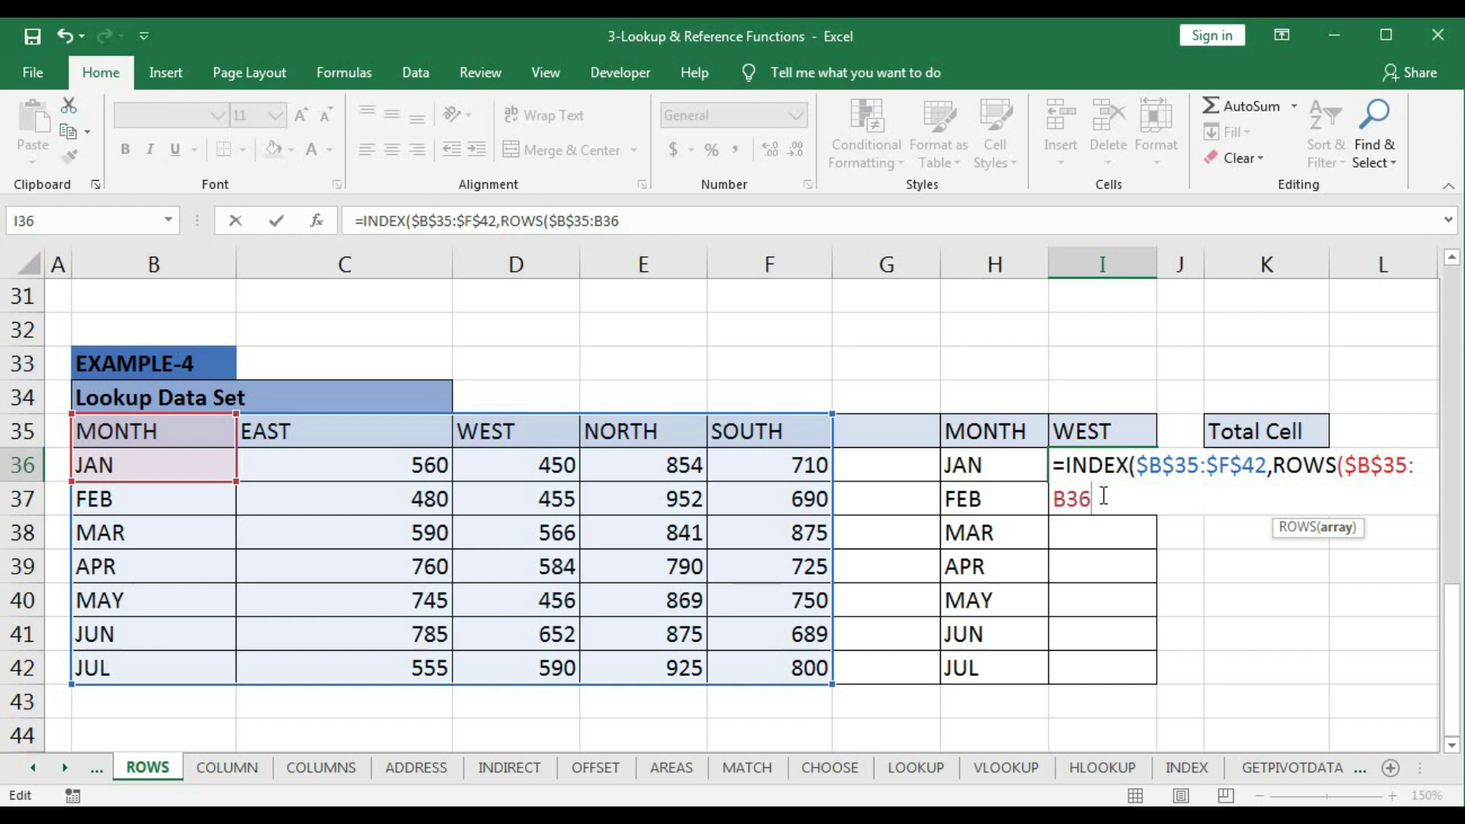
pyautogui.write(',')
pyautogui.press('BackSpace')
pyautogui.write(')')
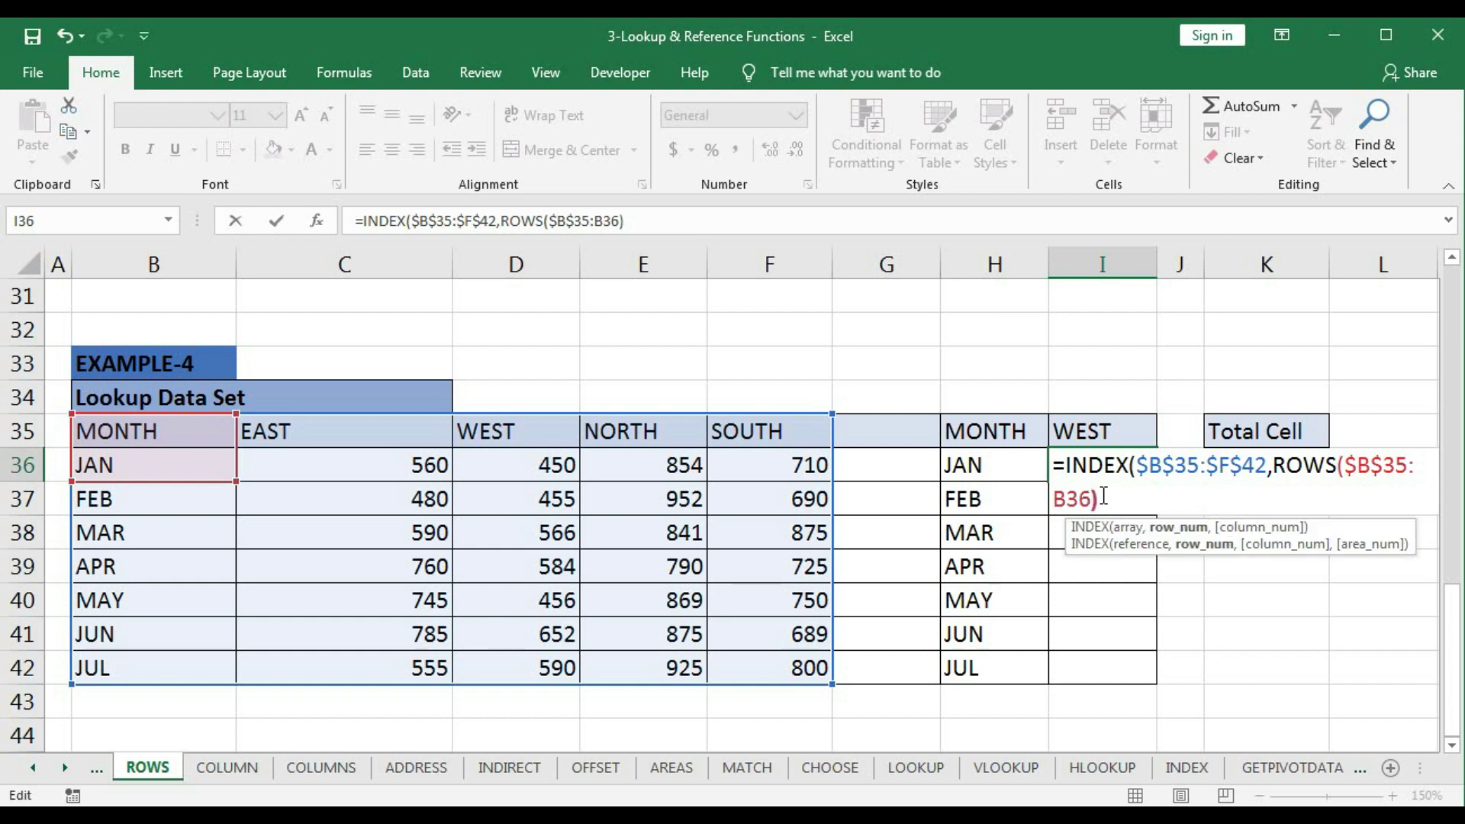
# Evaluate INDEX's row_num argument within I36's formula, and undo the evaluation
pyautogui.click(1182, 528)
pyautogui.write('2')
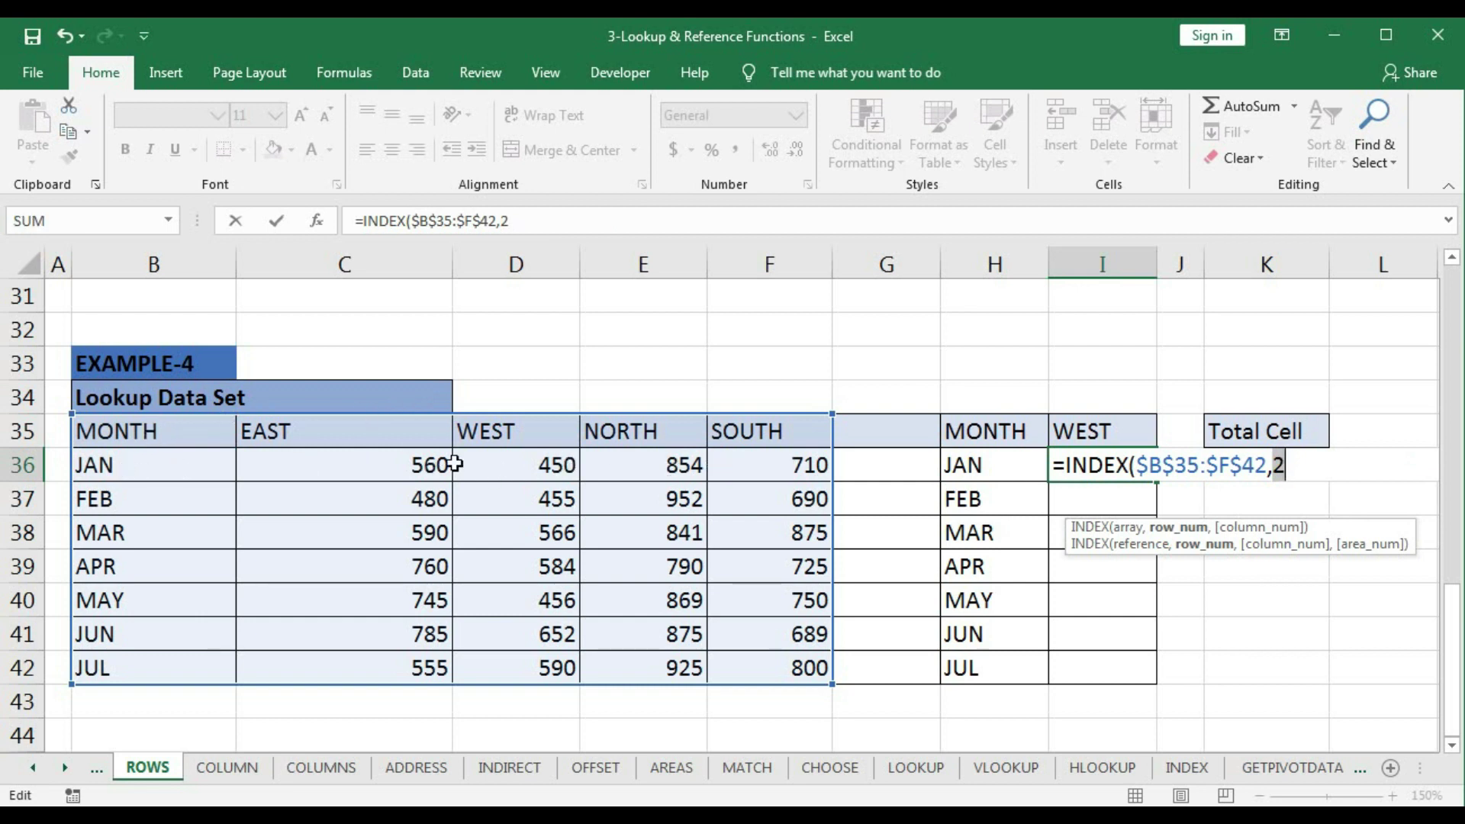
pyautogui.hotkey('ctrl', 'z')
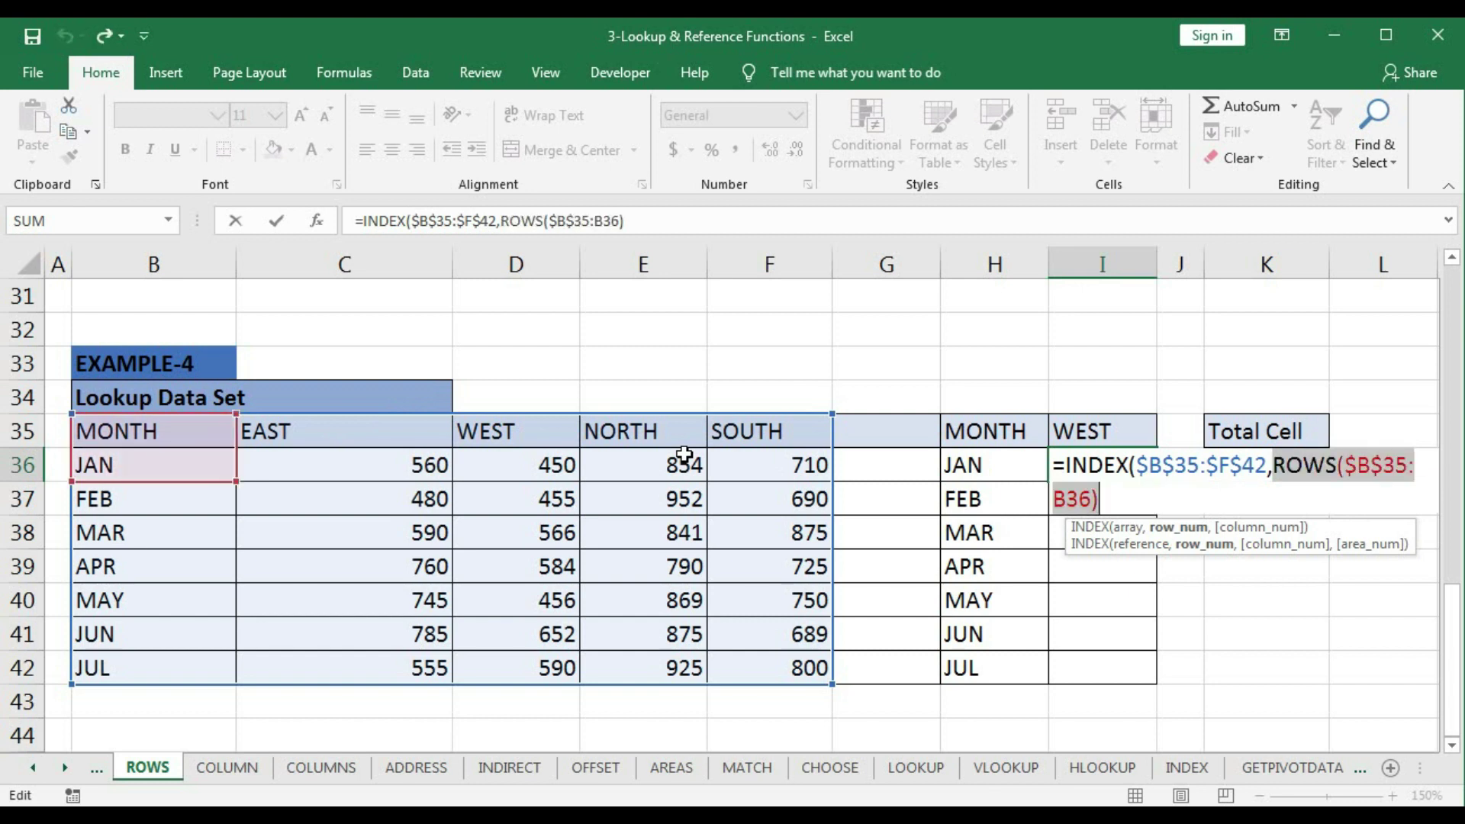
pyautogui.click(1112, 498)
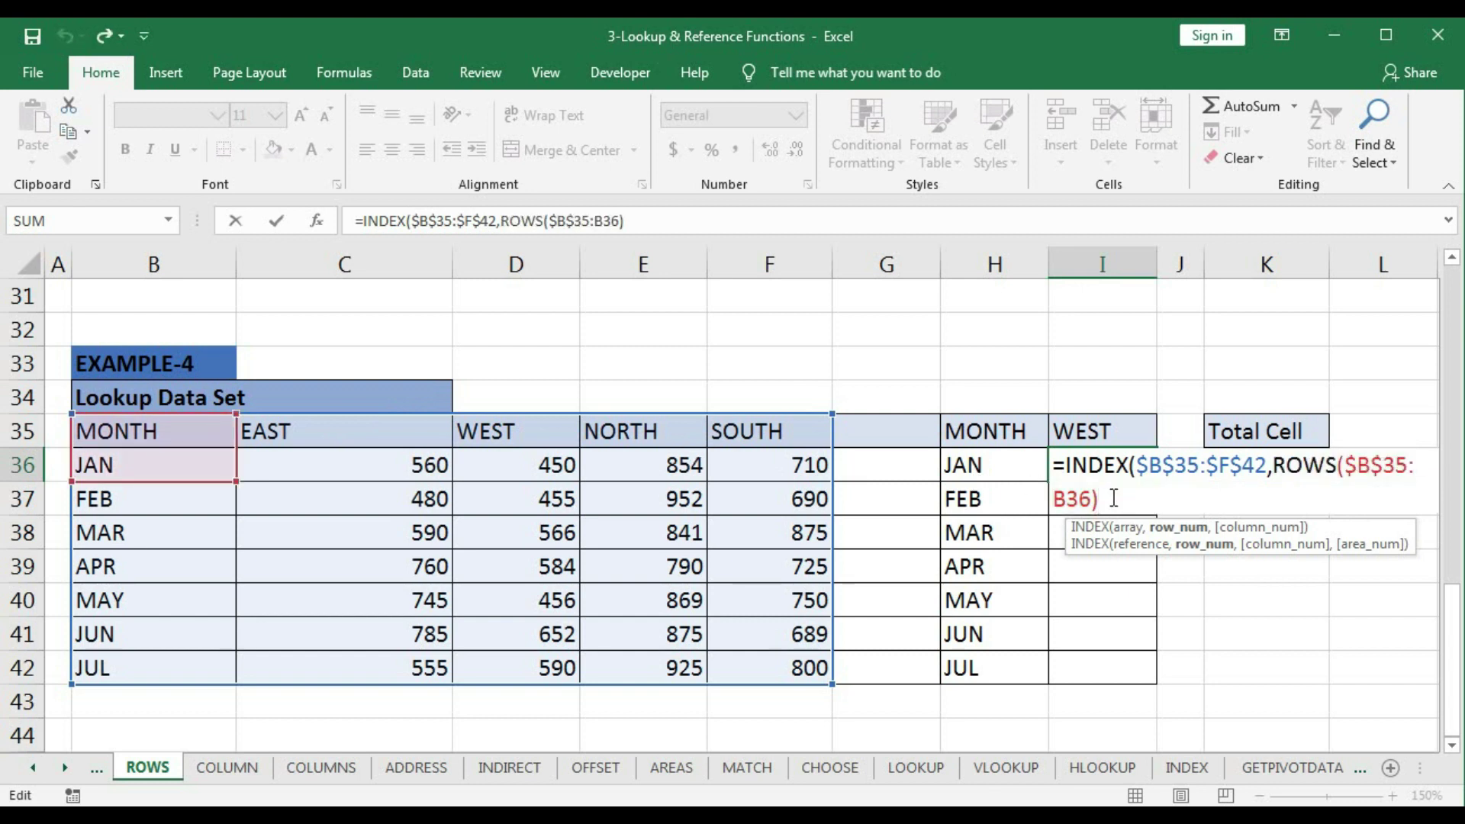
# Nest MATCH as INDEX's column_num argument, with the absolute header cell $I$35 as lookup value
pyautogui.write(',')
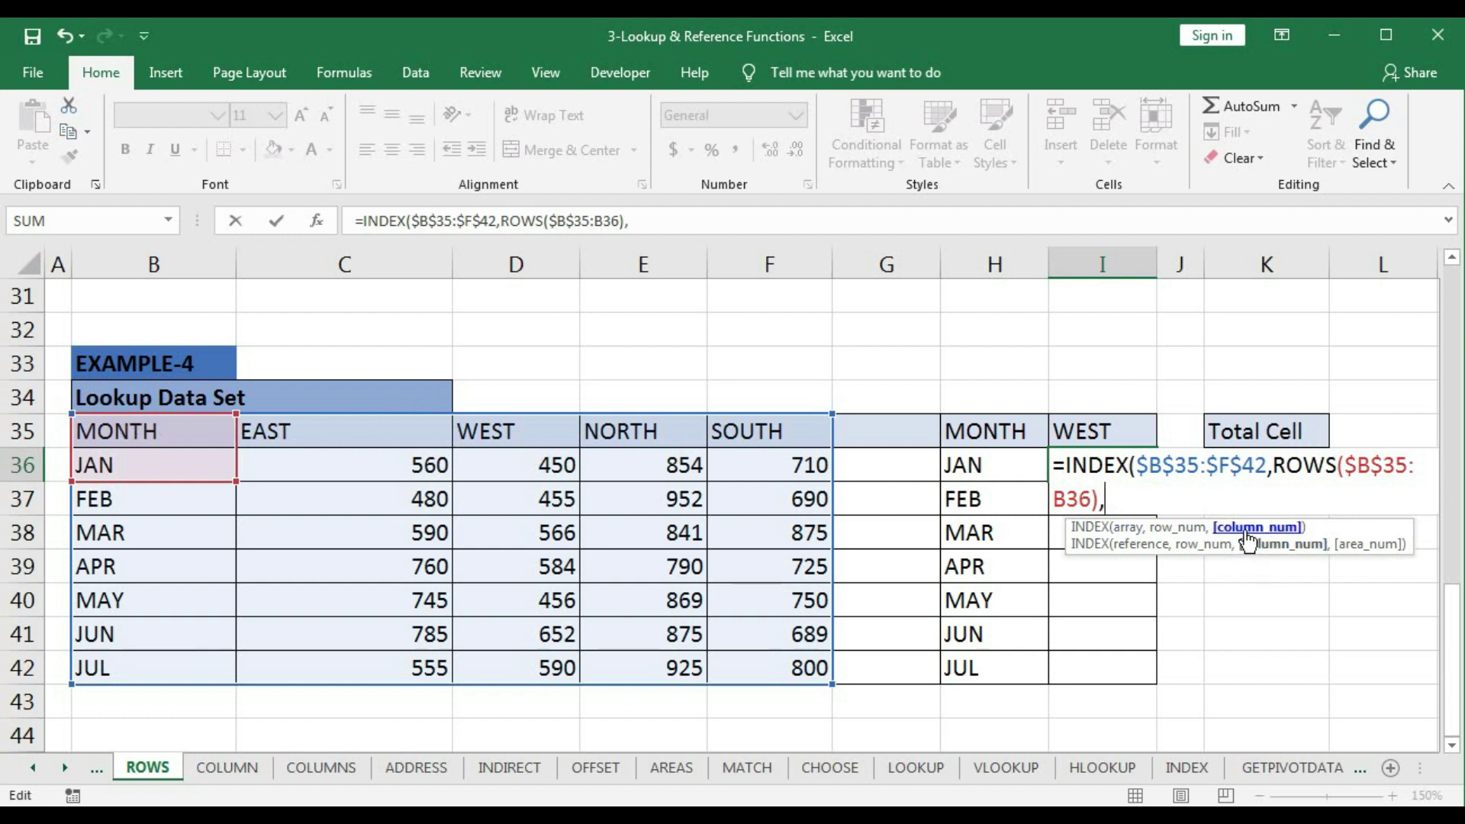
pyautogui.write('ma')
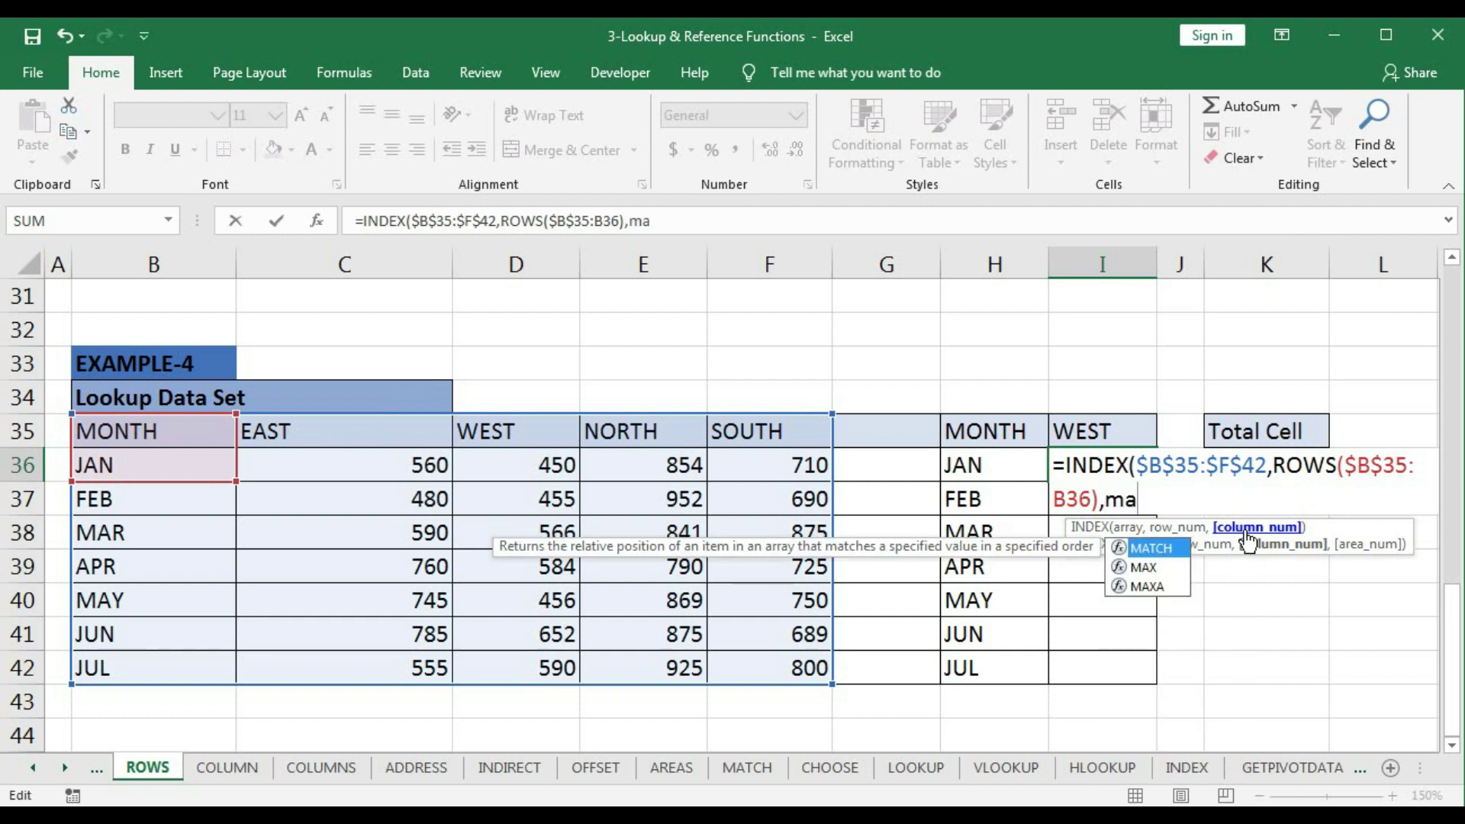
pyautogui.press('Tab')
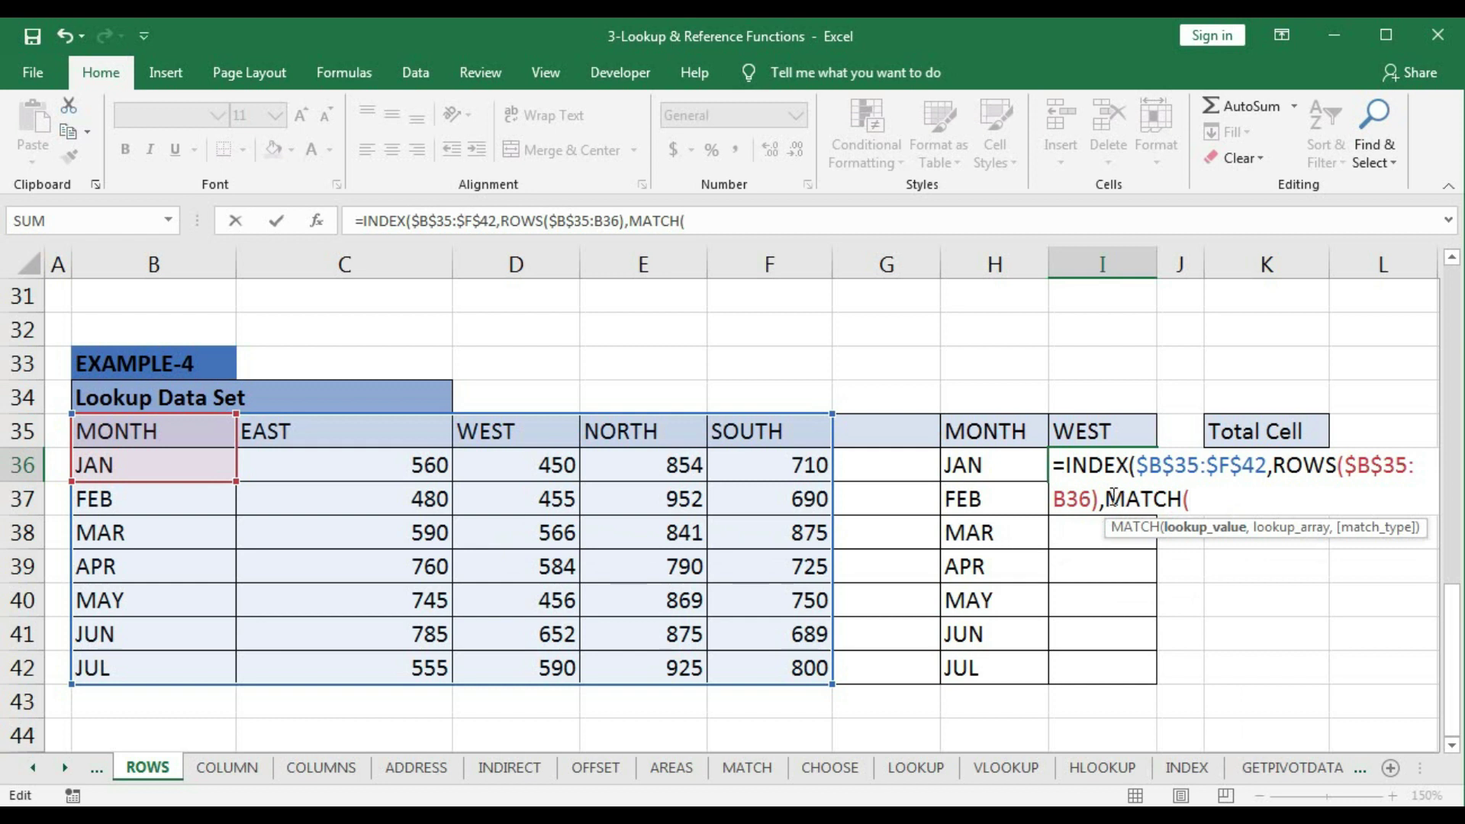
pyautogui.click(1093, 431)
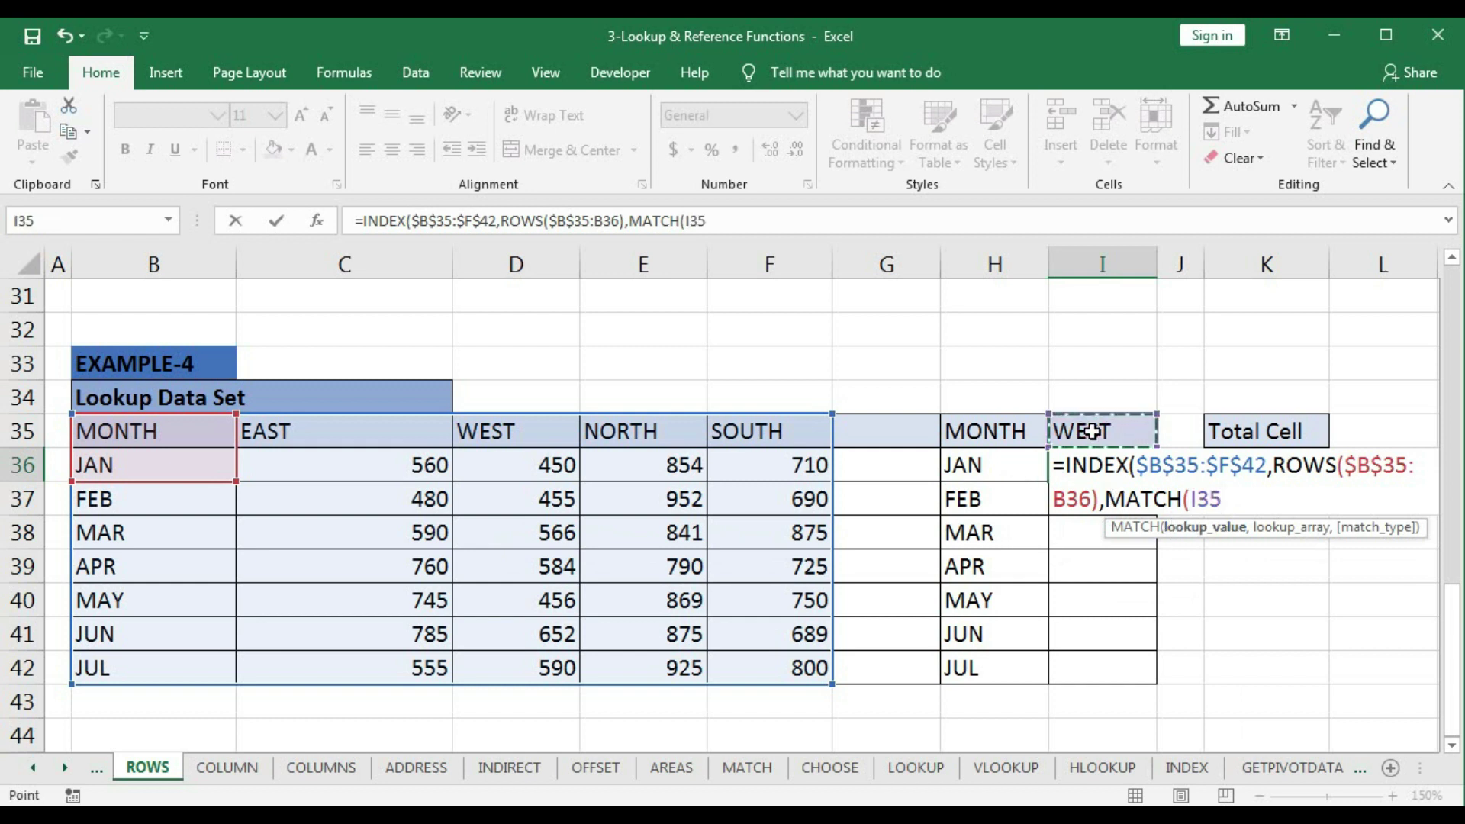
pyautogui.press('F4')
pyautogui.write(',')
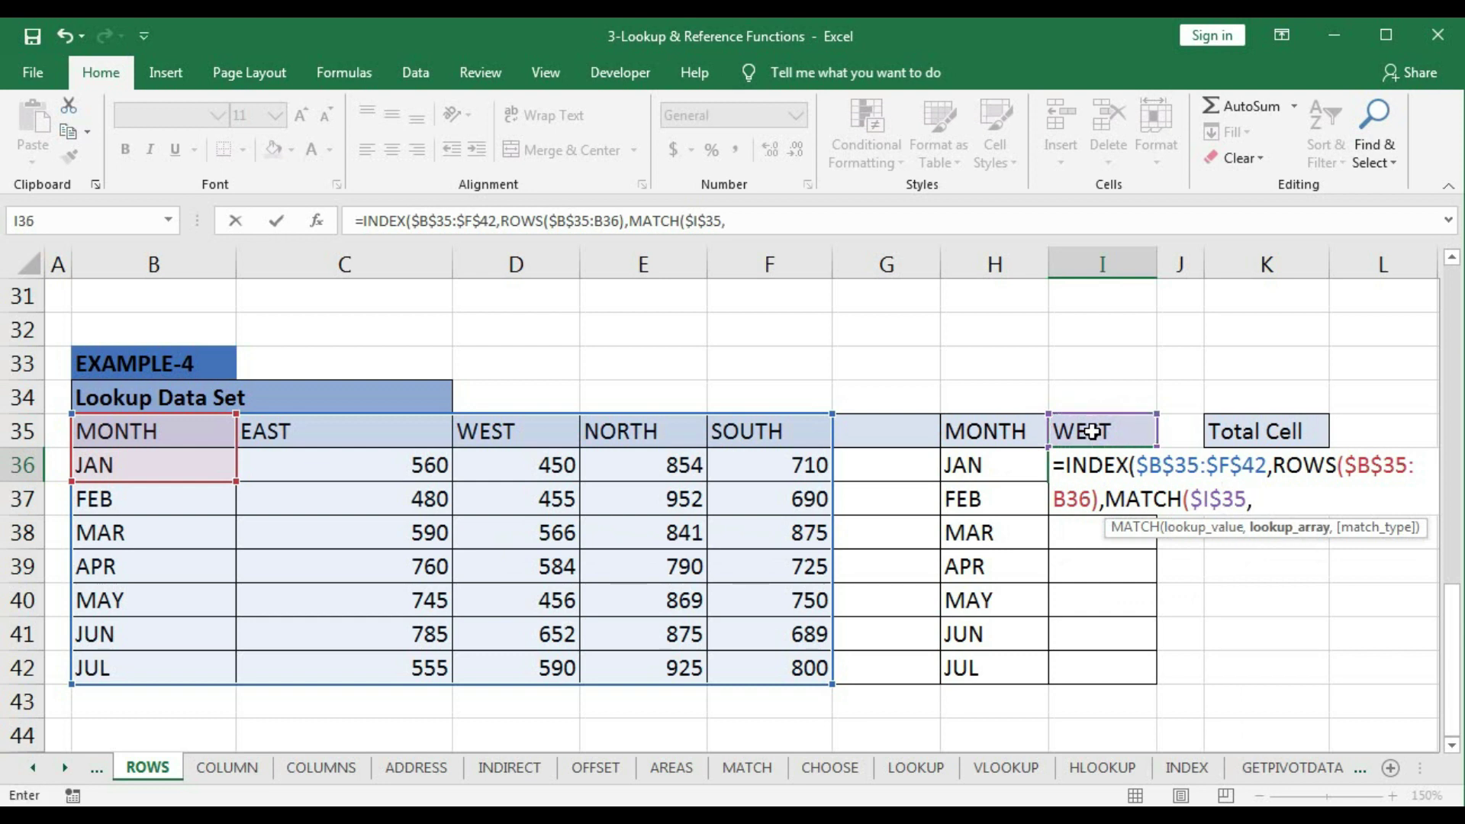
# Complete MATCH with lookup array $B$35:$F$35 and match type 0, close both brackets, and commit I36's formula
pyautogui.moveTo(111, 429); pyautogui.dragTo(747, 429)
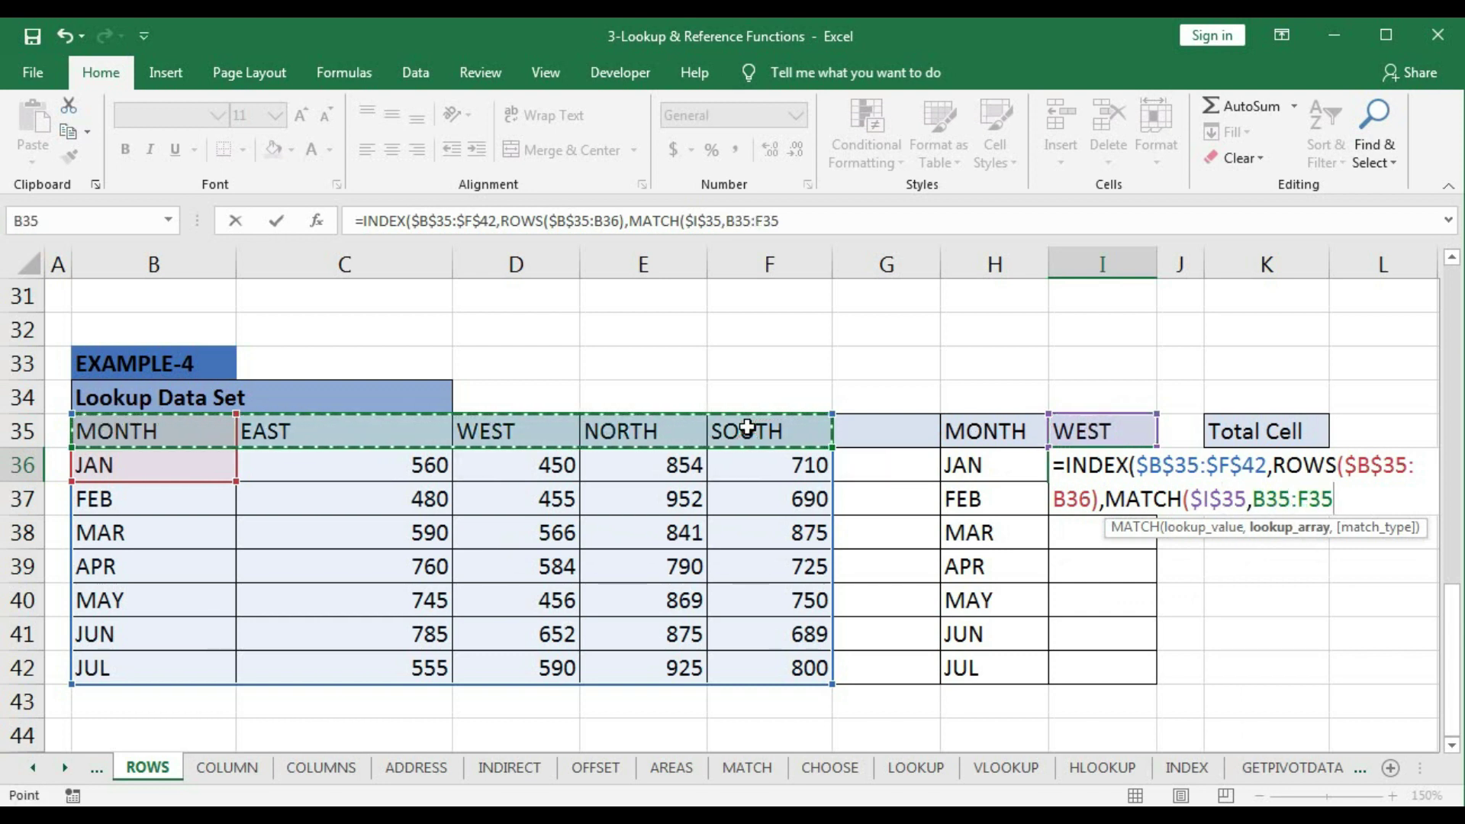
pyautogui.press('F4')
pyautogui.write(',')
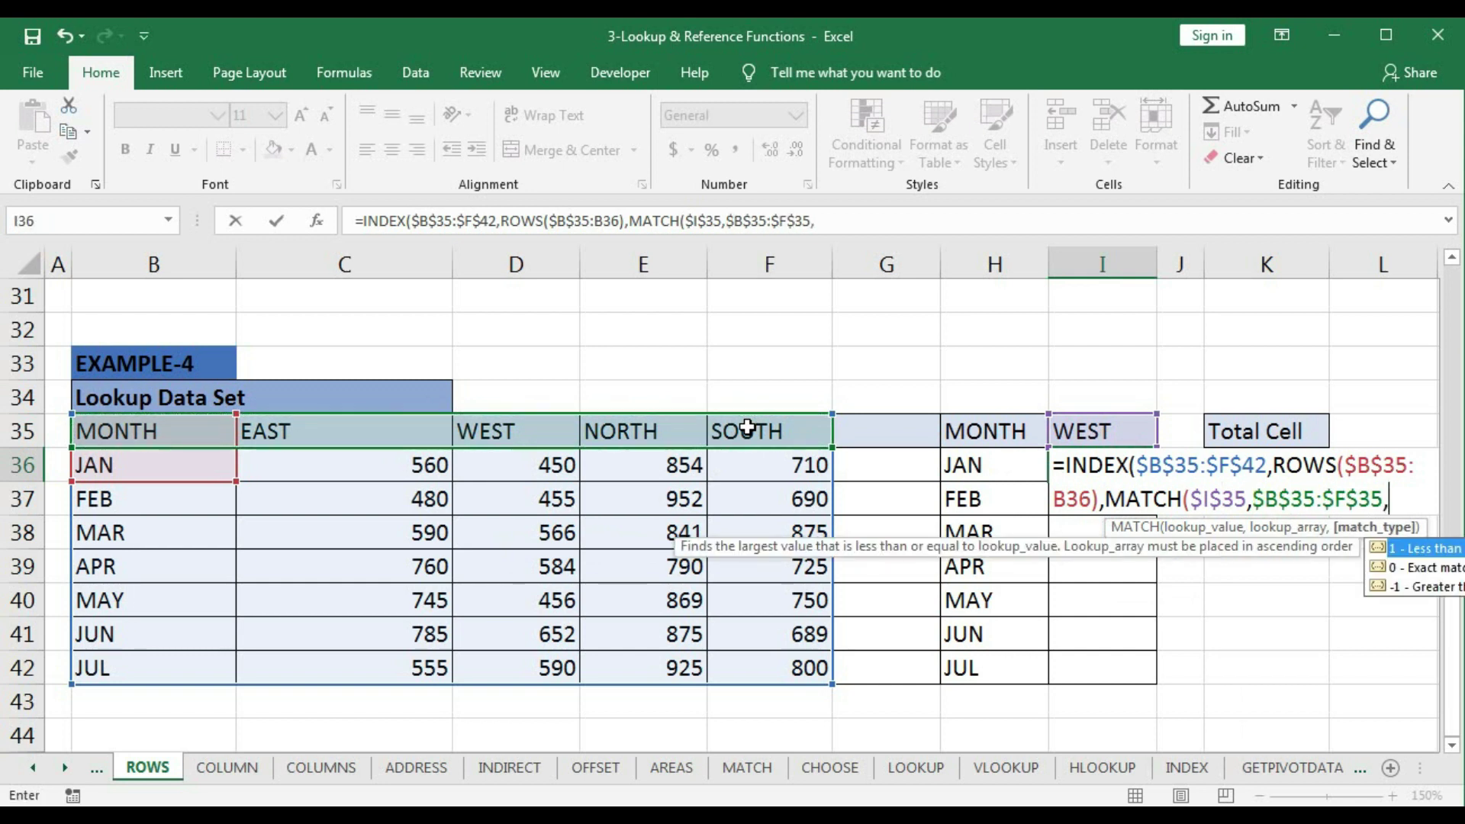
pyautogui.write('0))')
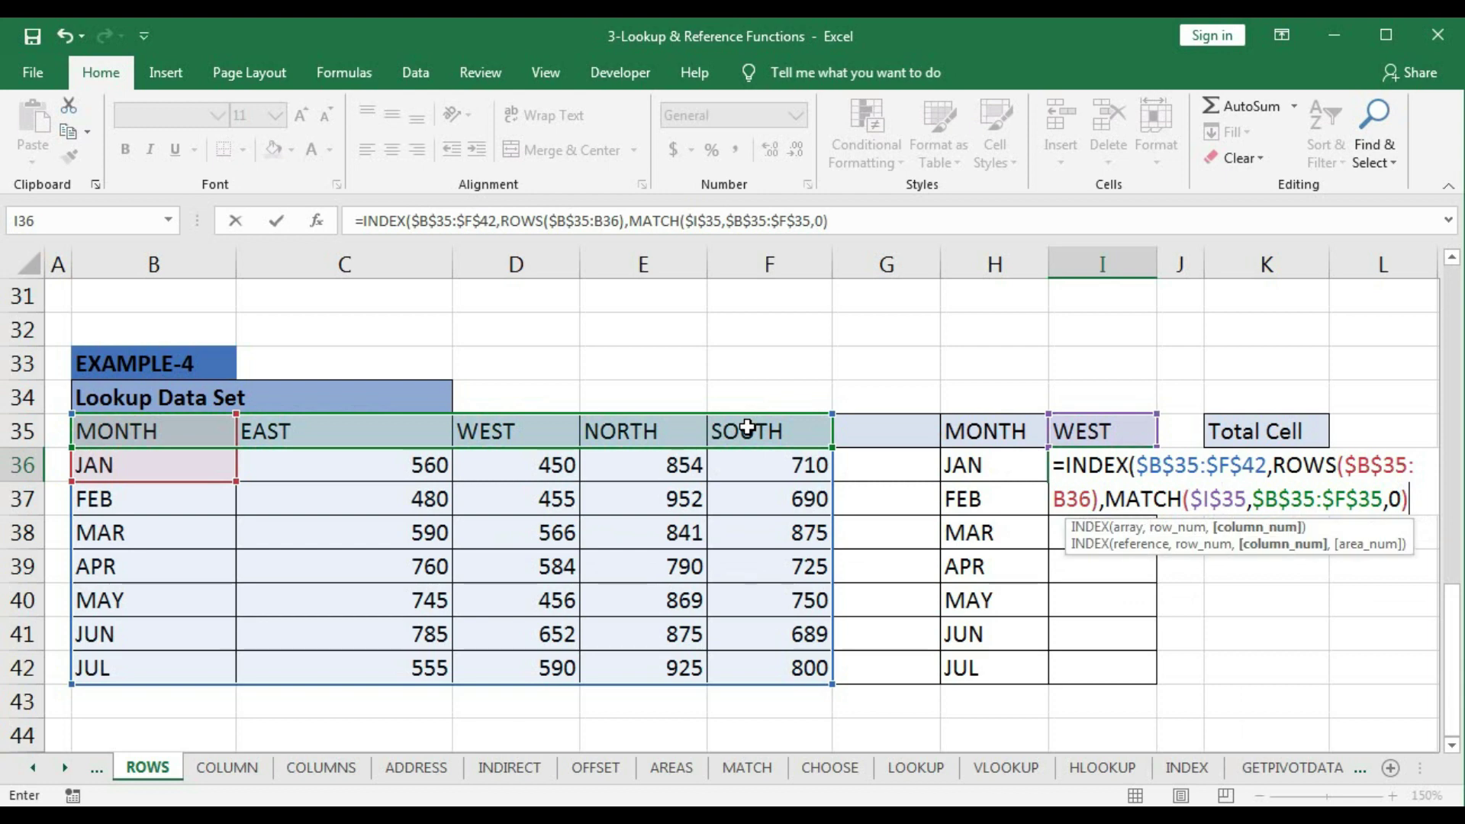
pyautogui.press('Return')
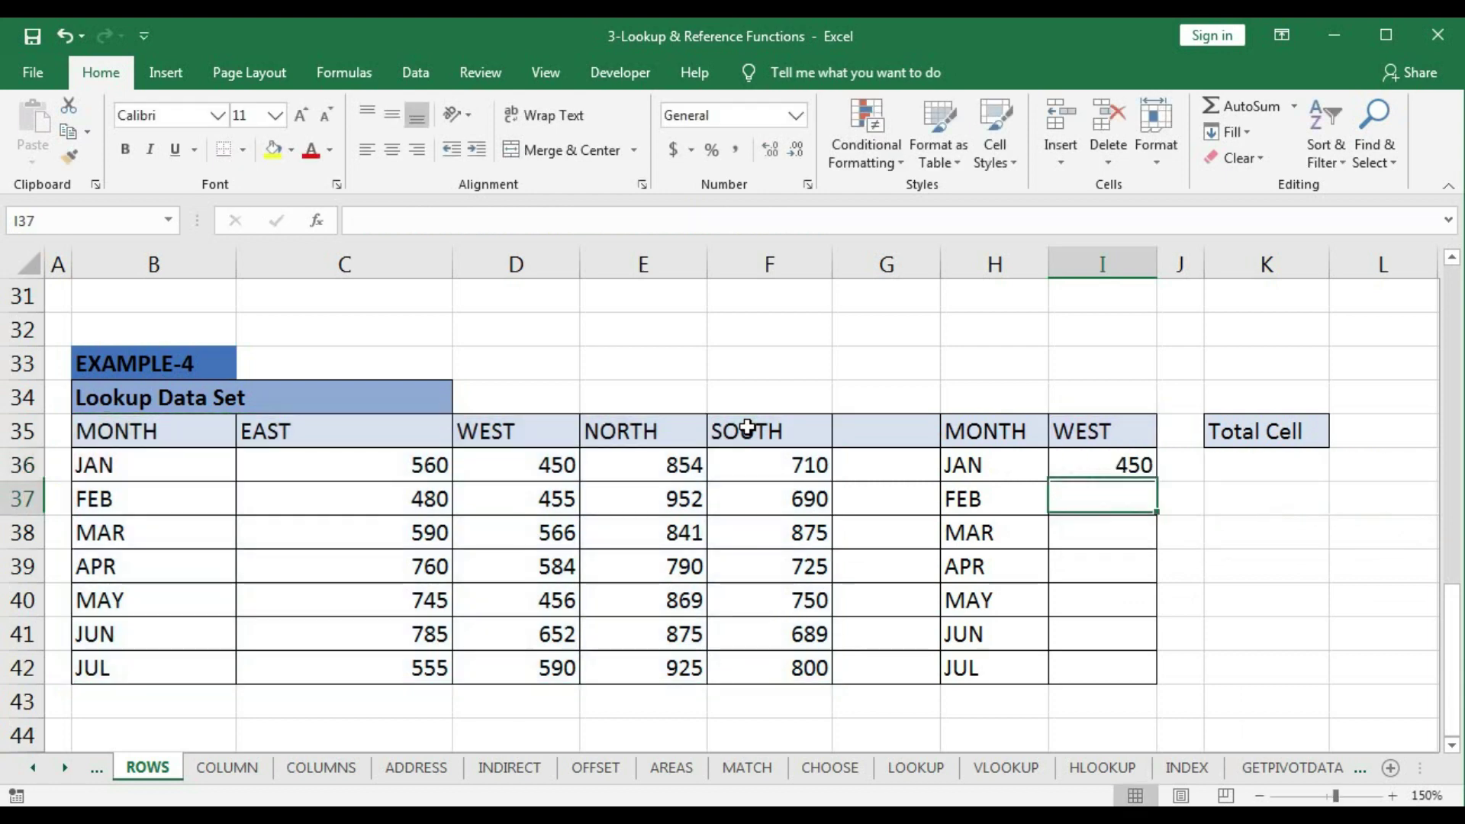
# Check I36 against the WEST value for JAN in D36, and fill the formula down to I42
pyautogui.click(1105, 468)
pyautogui.click(569, 464)
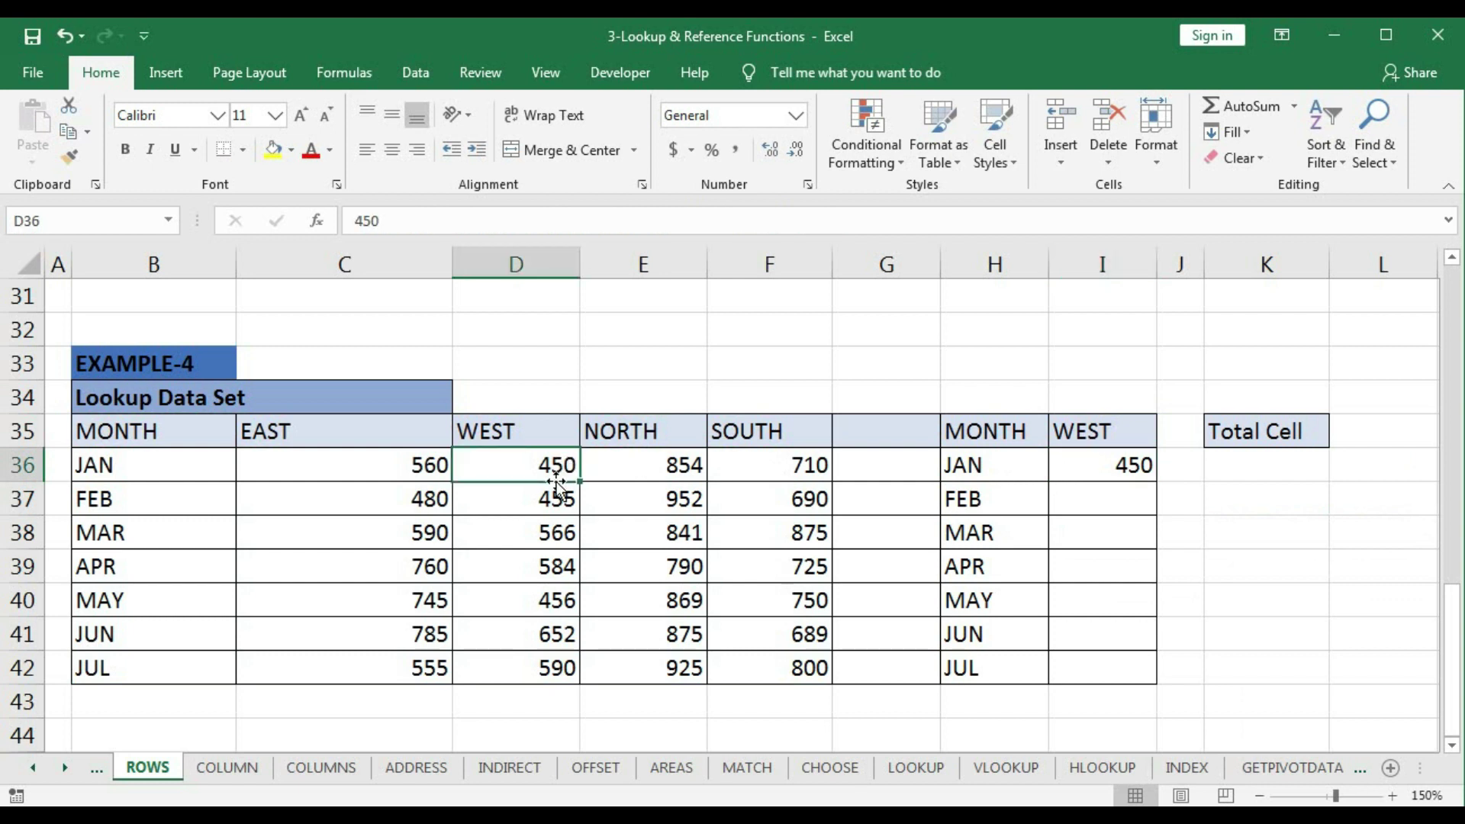
pyautogui.click(1151, 471)
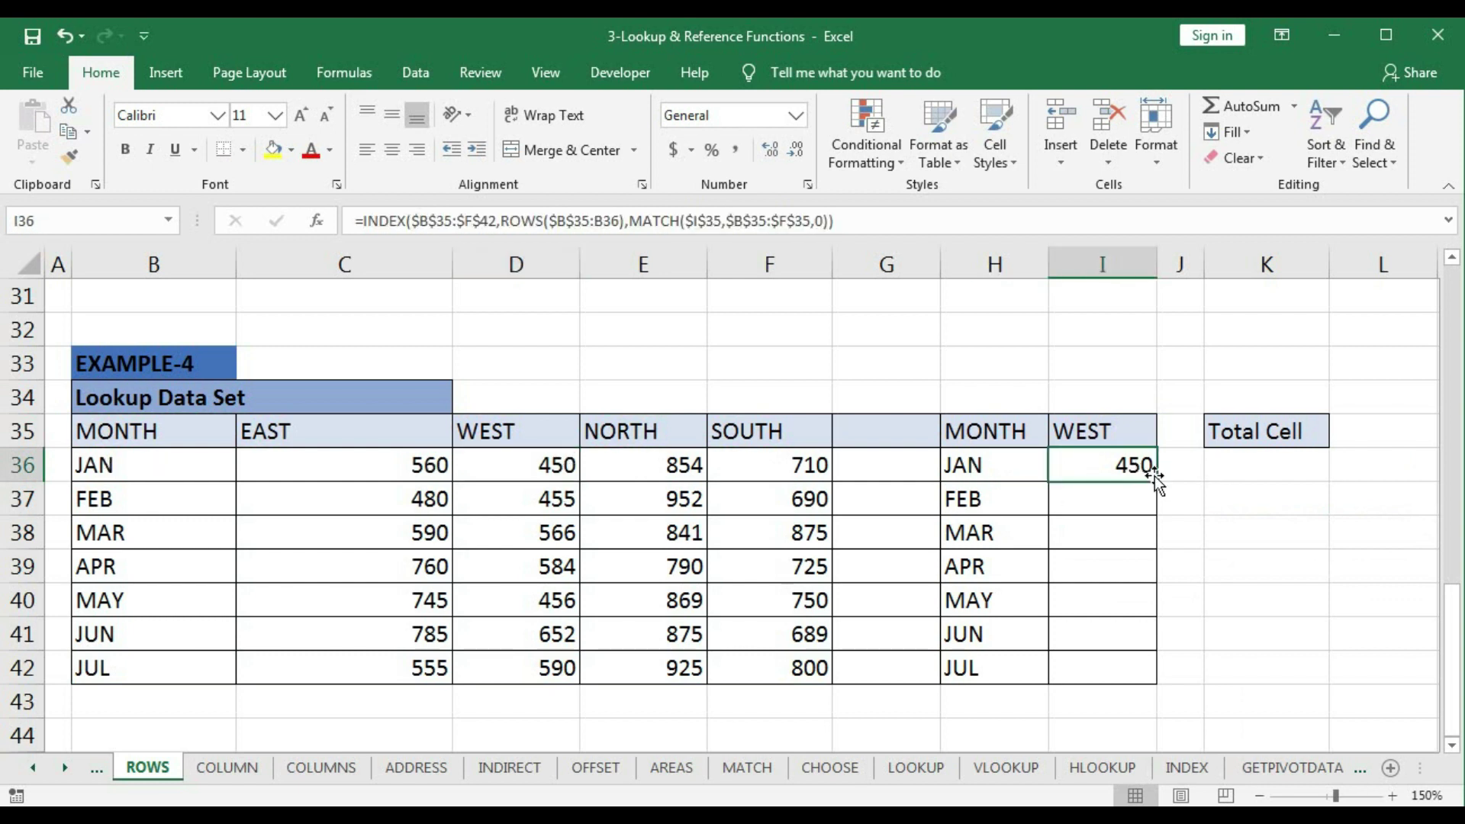
pyautogui.moveTo(1157, 482); pyautogui.dragTo(1132, 677)
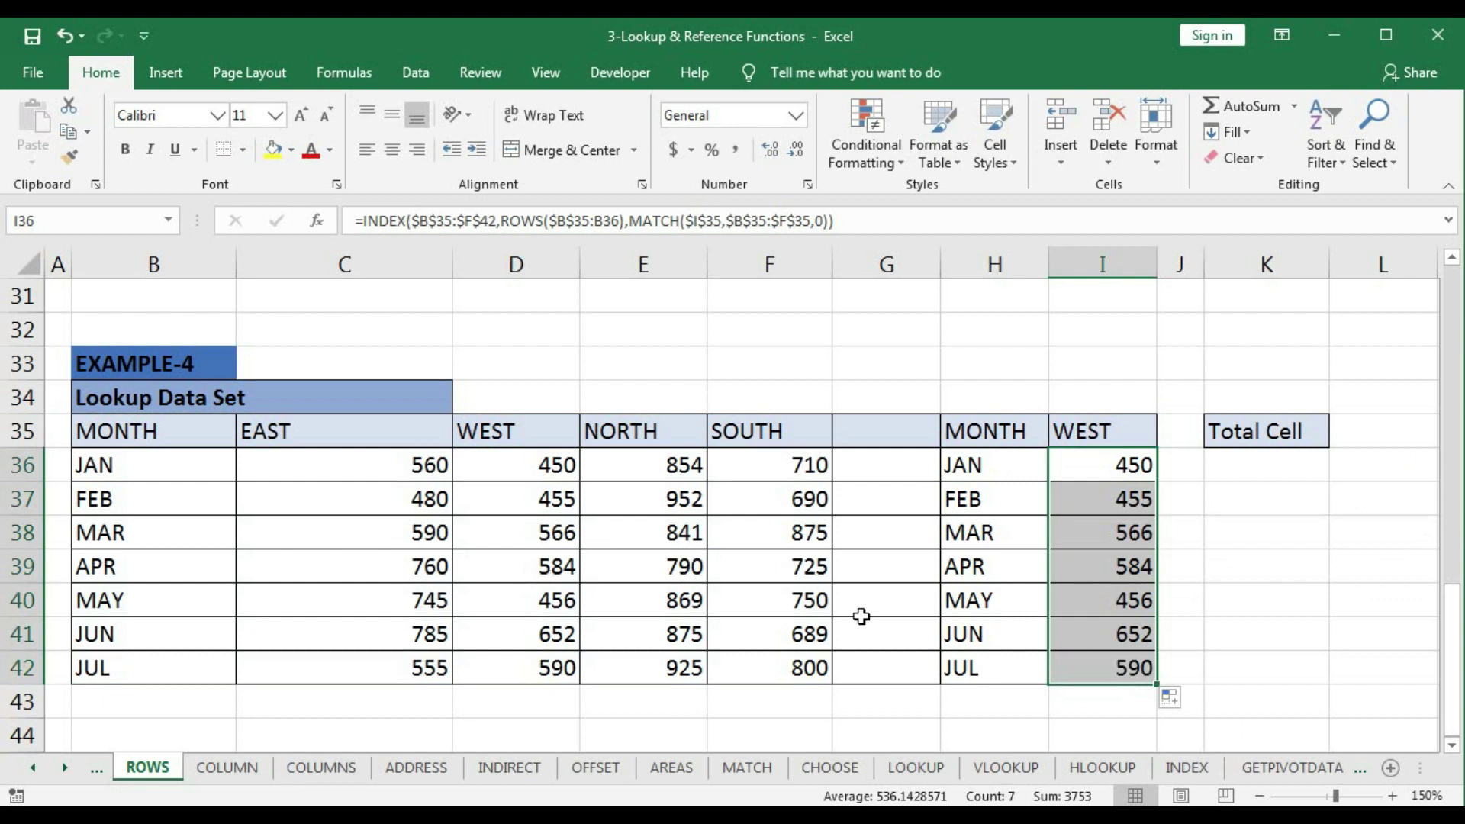
# Change the lookup region header in I35 to South
pyautogui.press('Up')
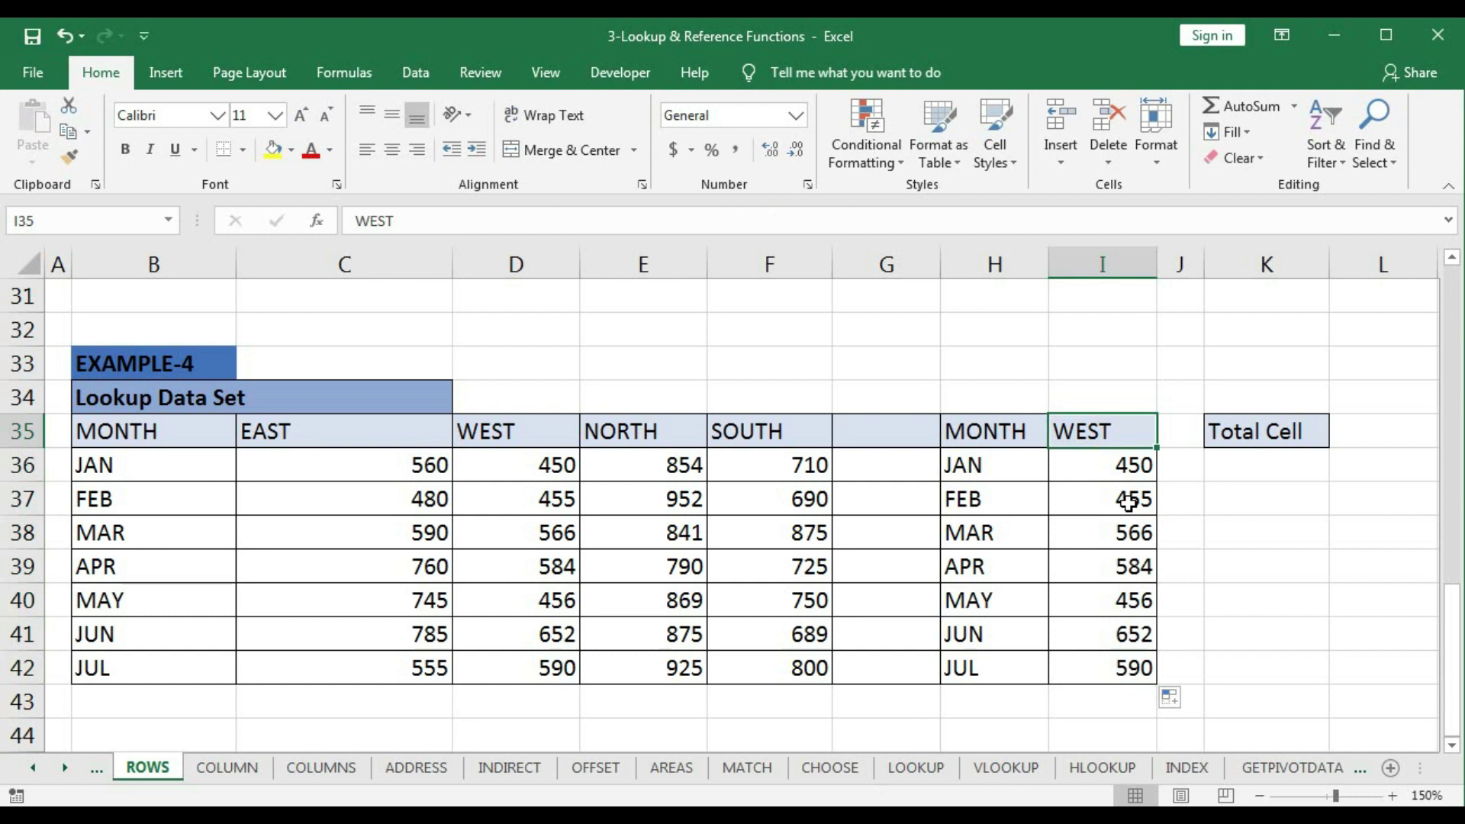
pyautogui.write('Sot')
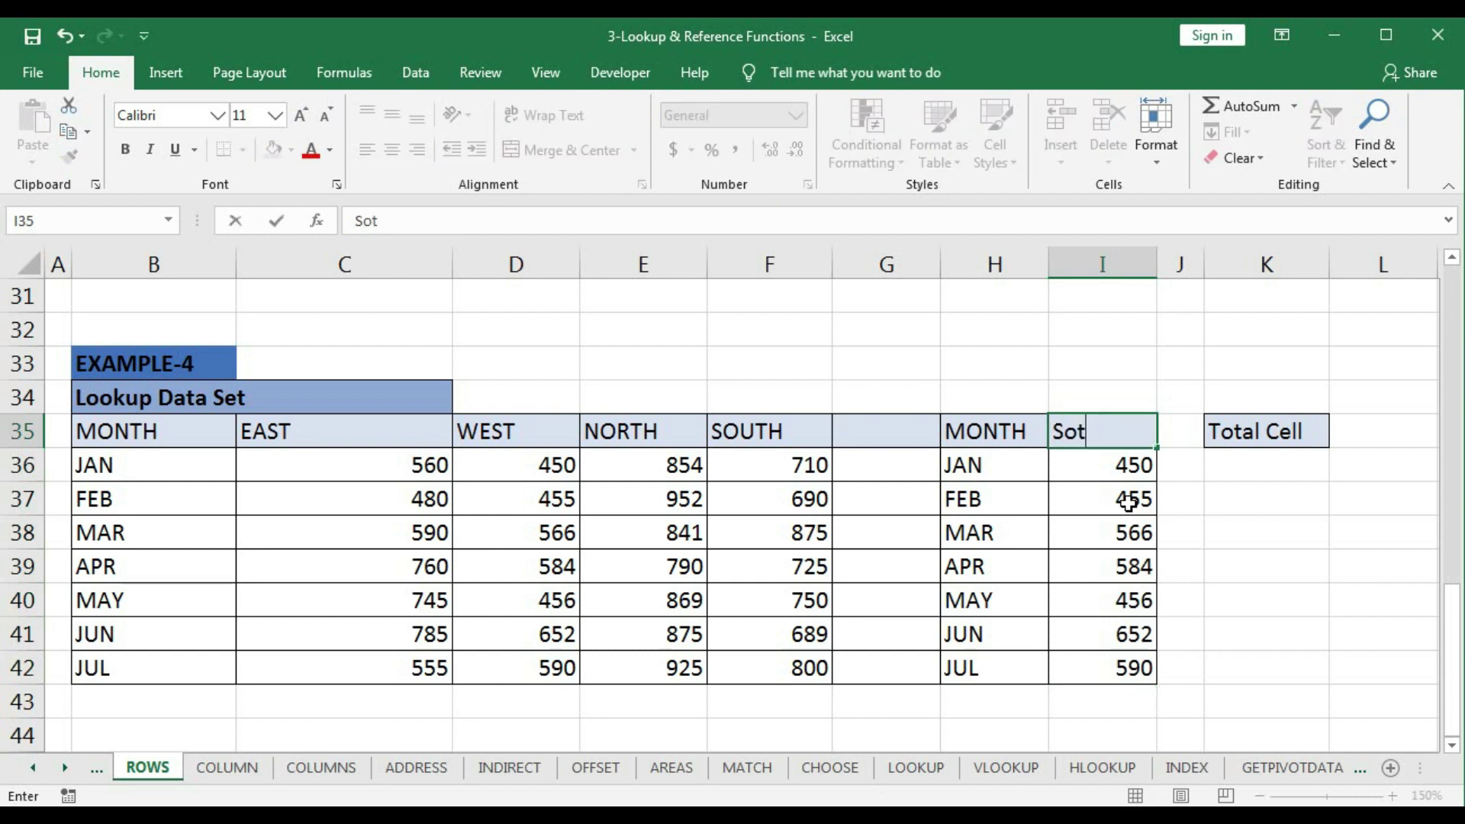
pyautogui.write('huth')
pyautogui.press('Return')
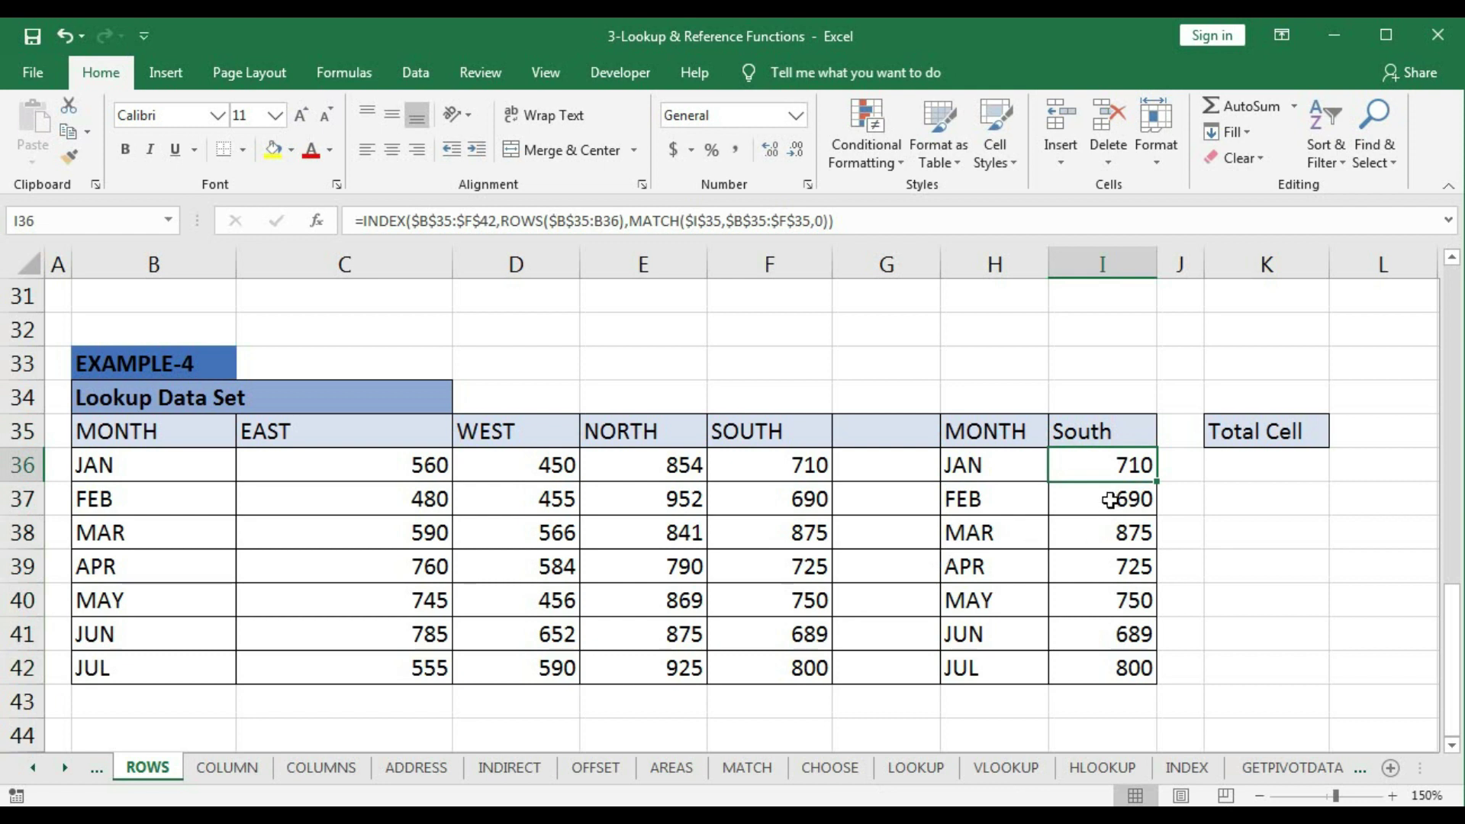
# Start the Total Cell formula in K36 with the ROWS function over the range B35:I42
pyautogui.click(1111, 468)
pyautogui.click(1237, 467)
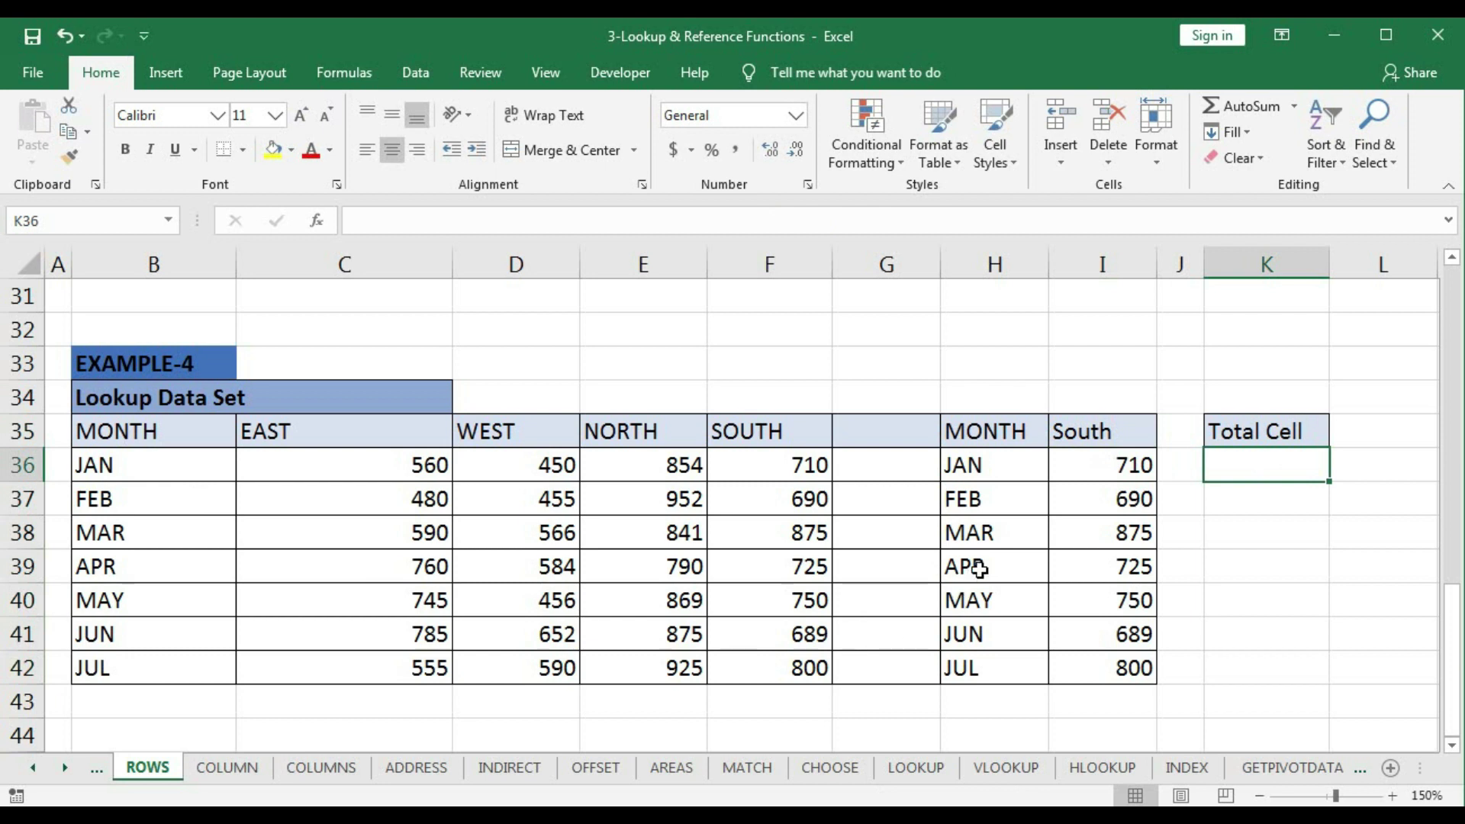
pyautogui.write('=rows')
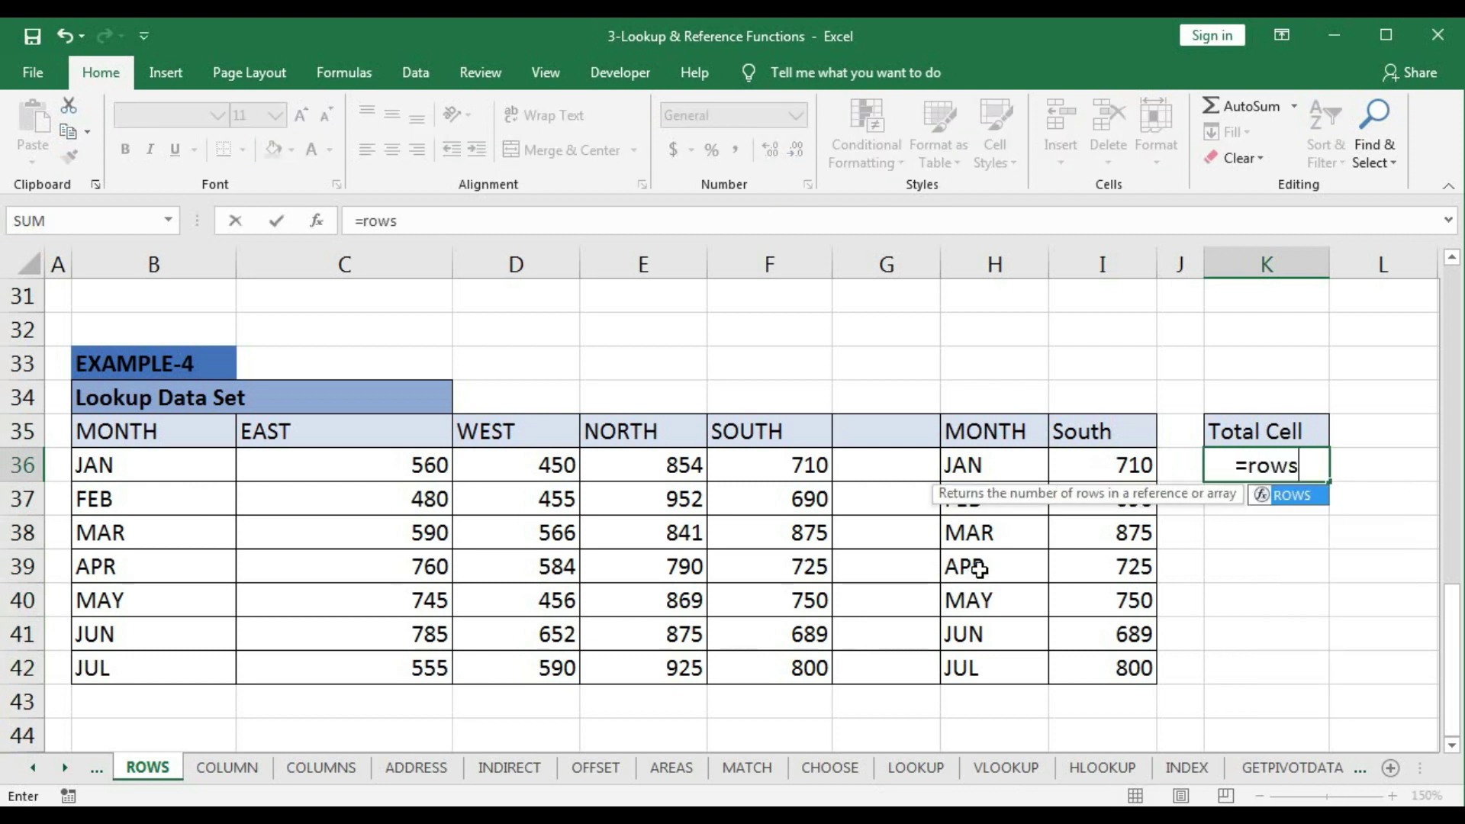
pyautogui.press('Tab')
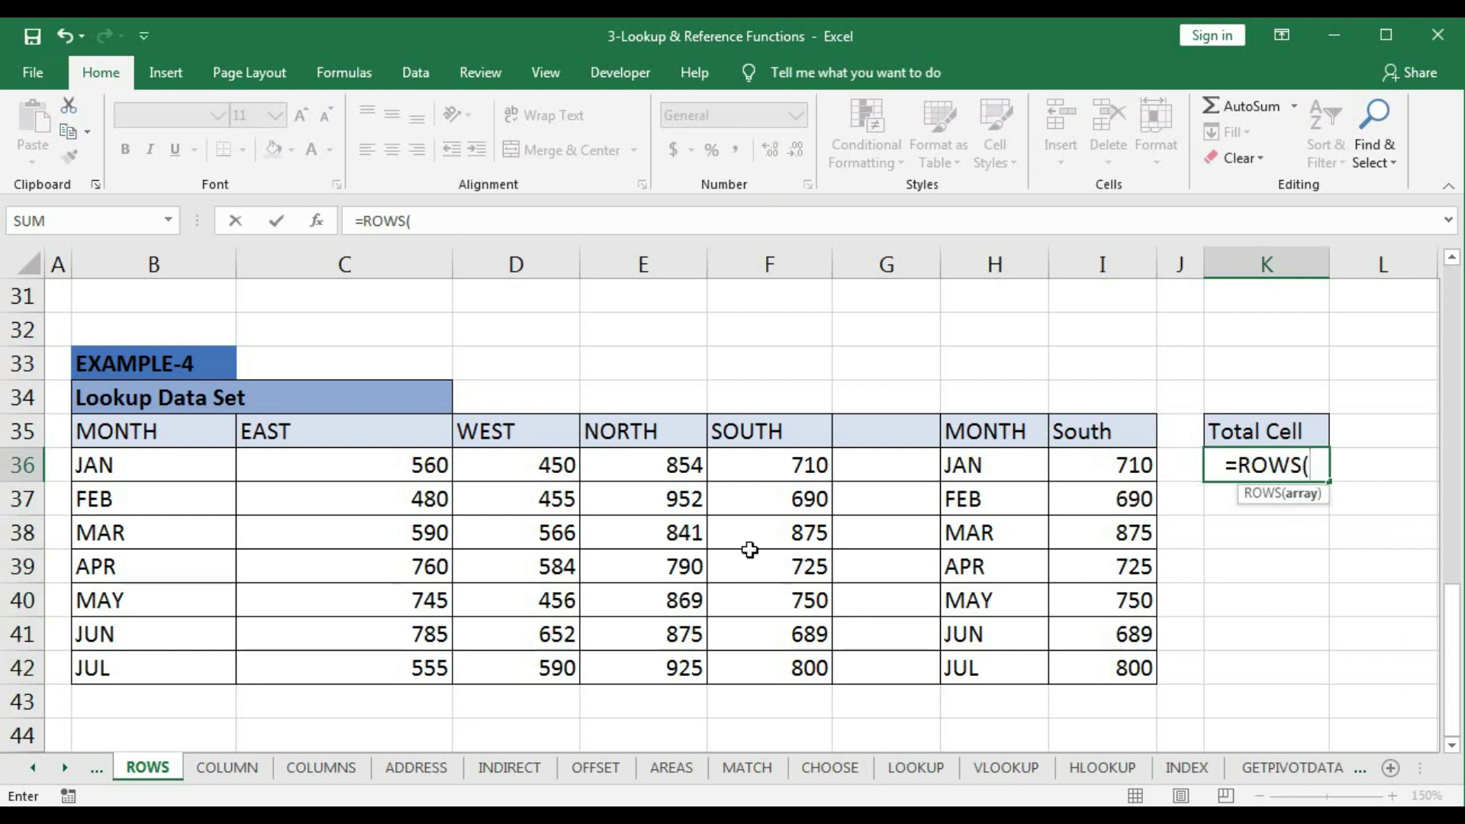
pyautogui.moveTo(121, 432); pyautogui.dragTo(1083, 659)
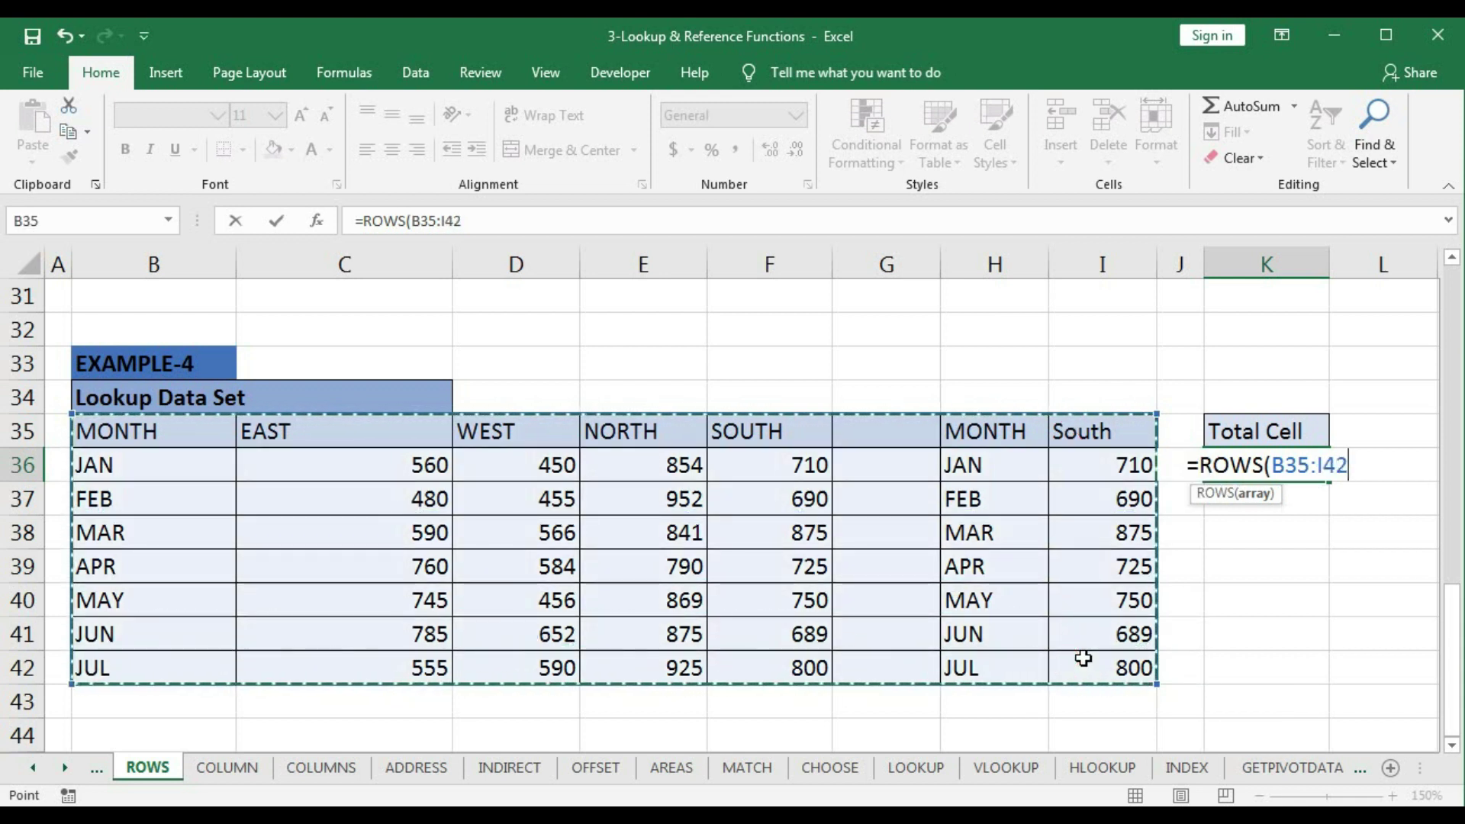
pyautogui.write(')')
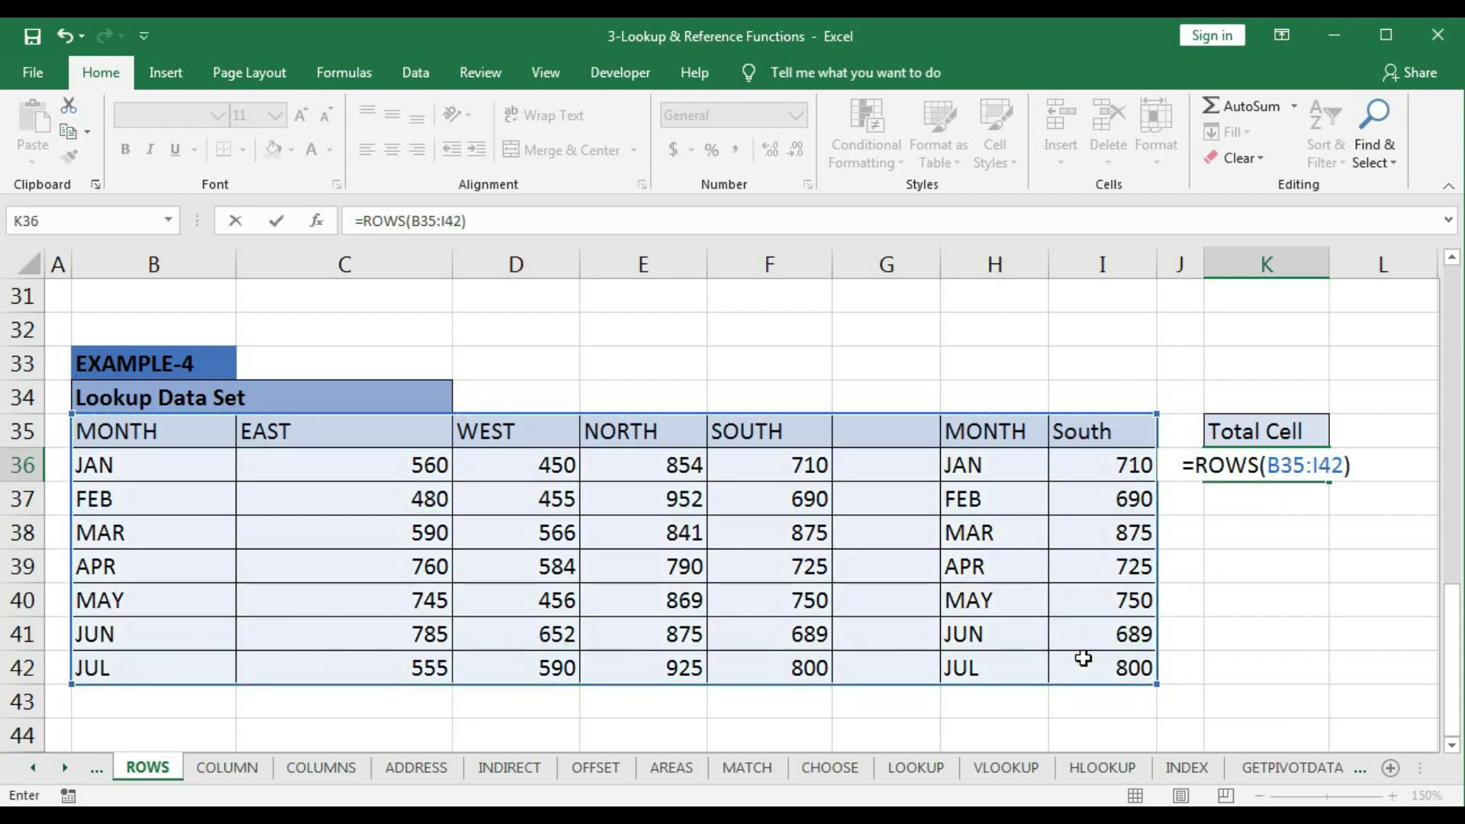
# Multiply the ROWS part of K36's formula by the COLUMNS function over the same range, B35:I42
pyautogui.write('*')
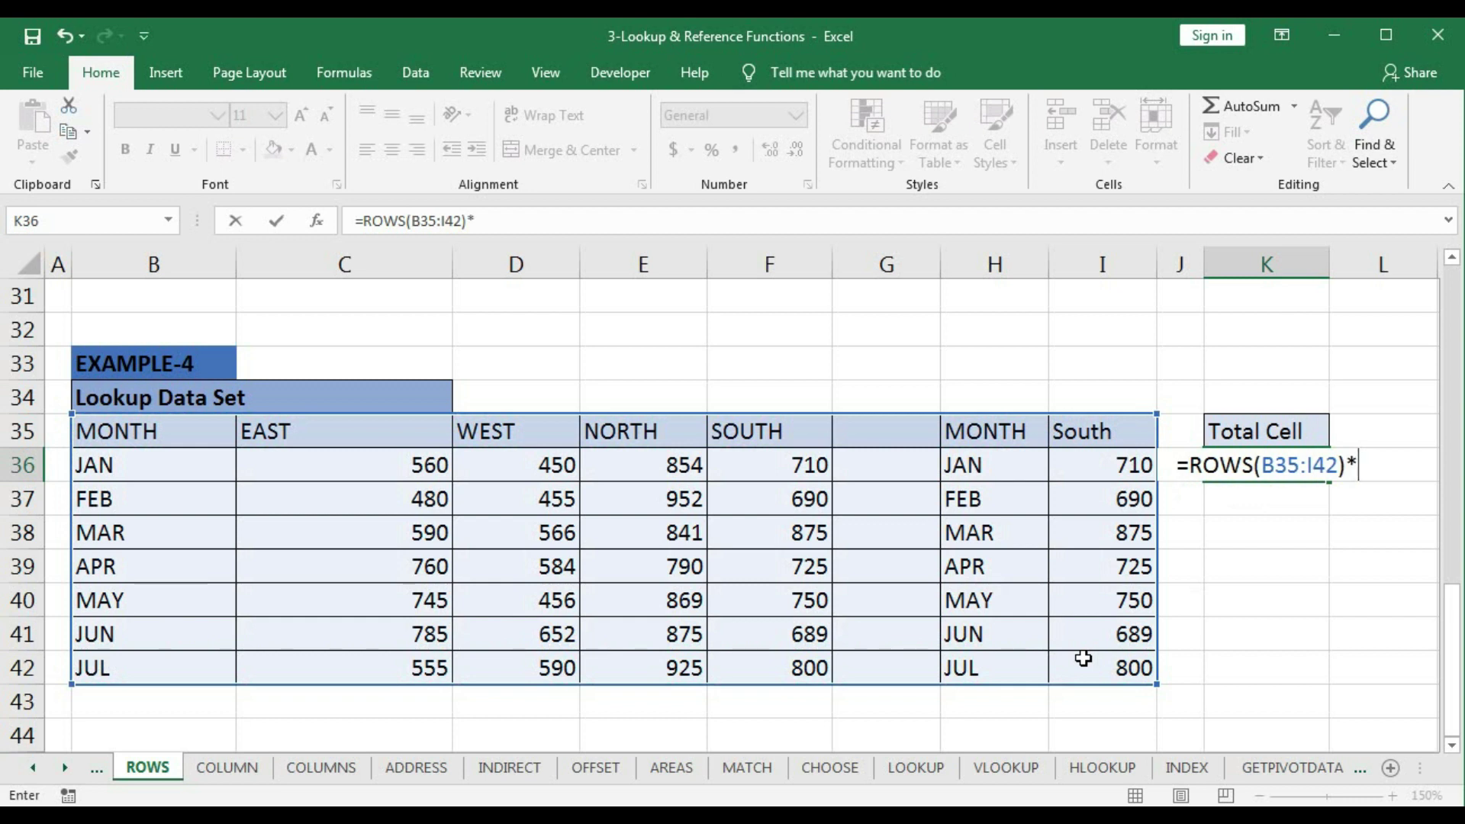
pyautogui.write('col')
pyautogui.press('Down')
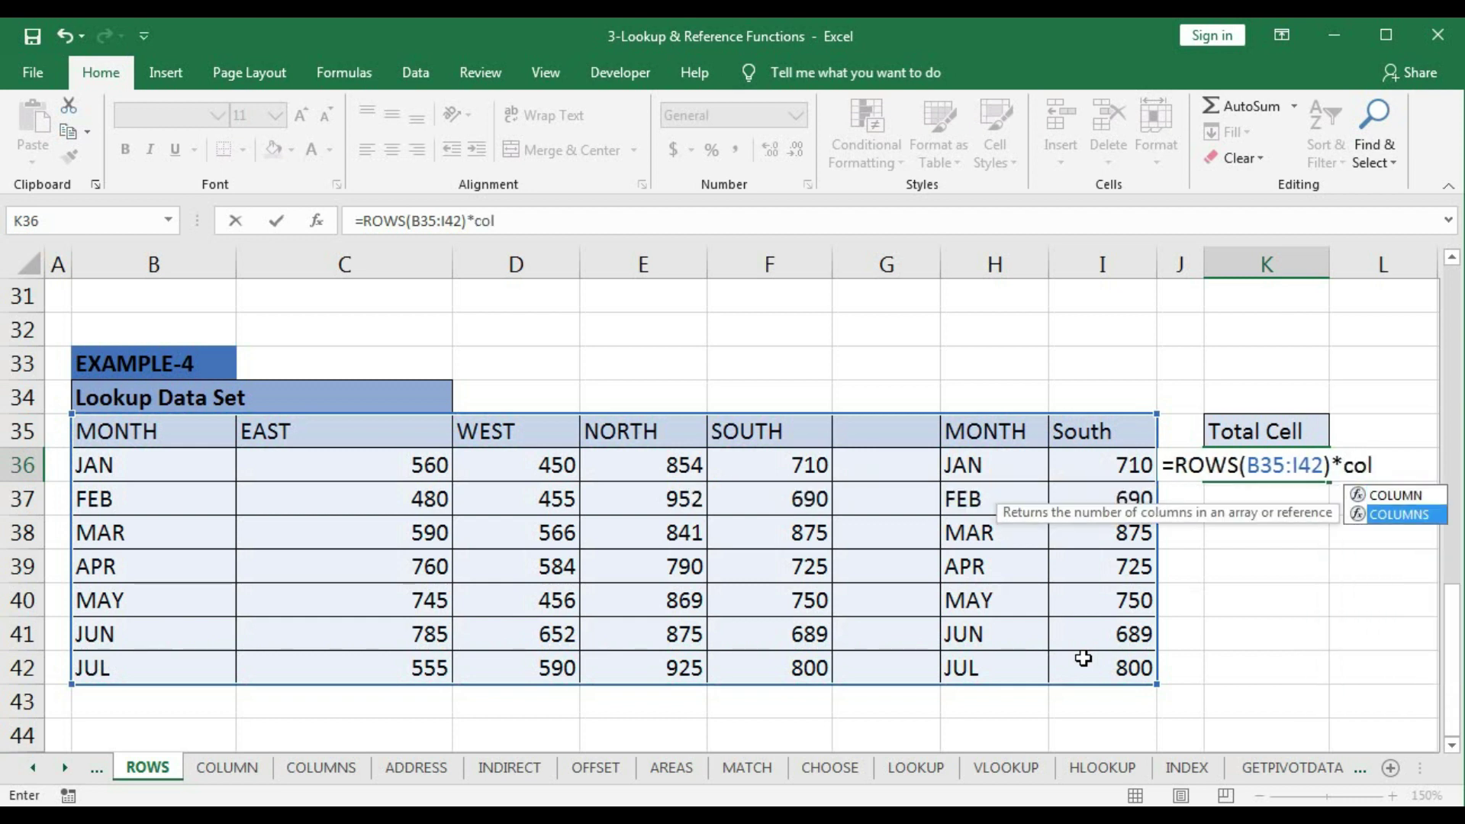
pyautogui.press('Tab')
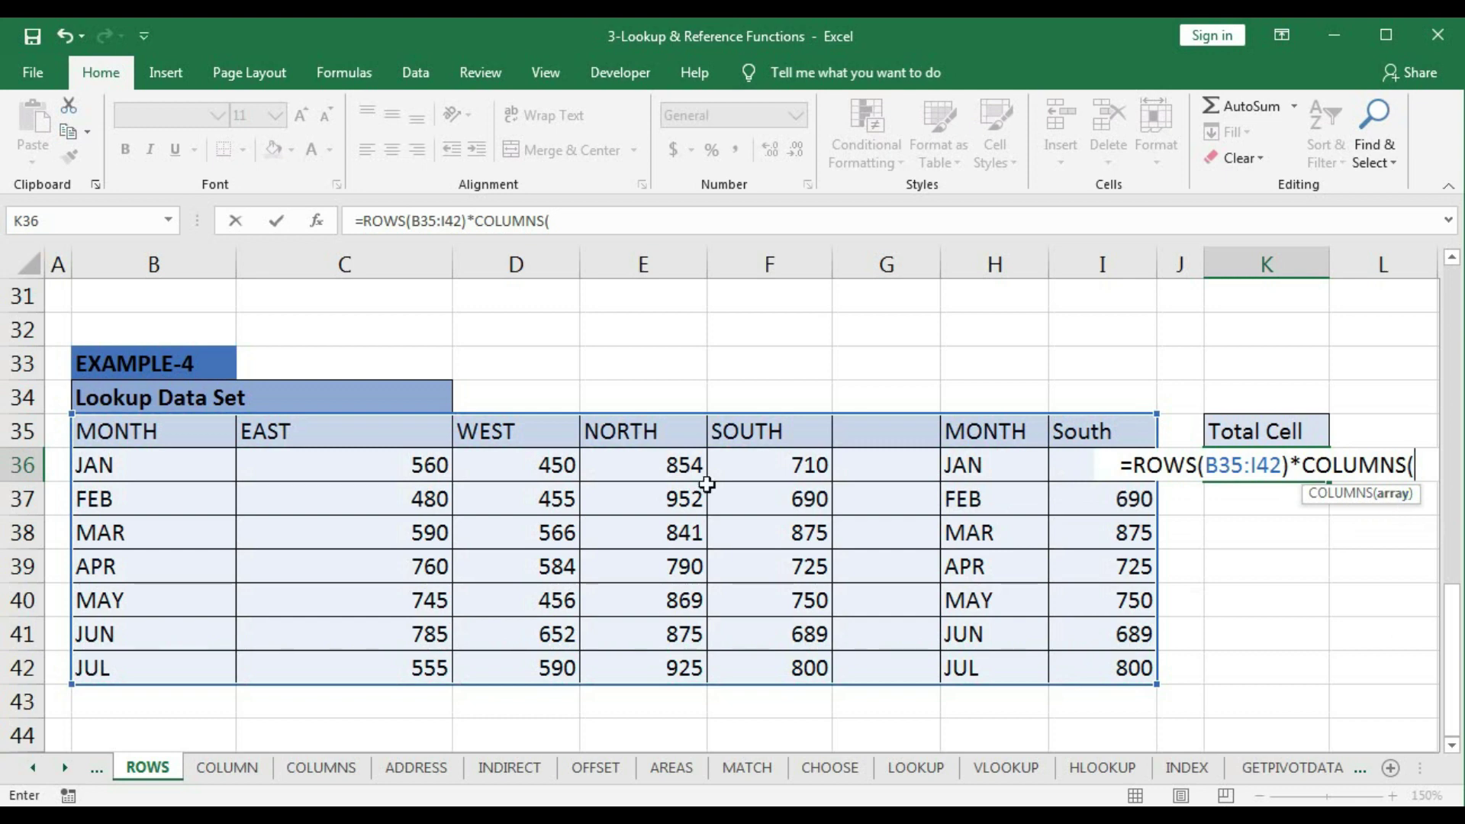
pyautogui.moveTo(103, 435); pyautogui.dragTo(1097, 661)
# Evaluate the ROWS part and the COLUMNS part of K36's formula in place, undoing each evaluation
pyautogui.moveTo(1243, 472); pyautogui.dragTo(1303, 500)
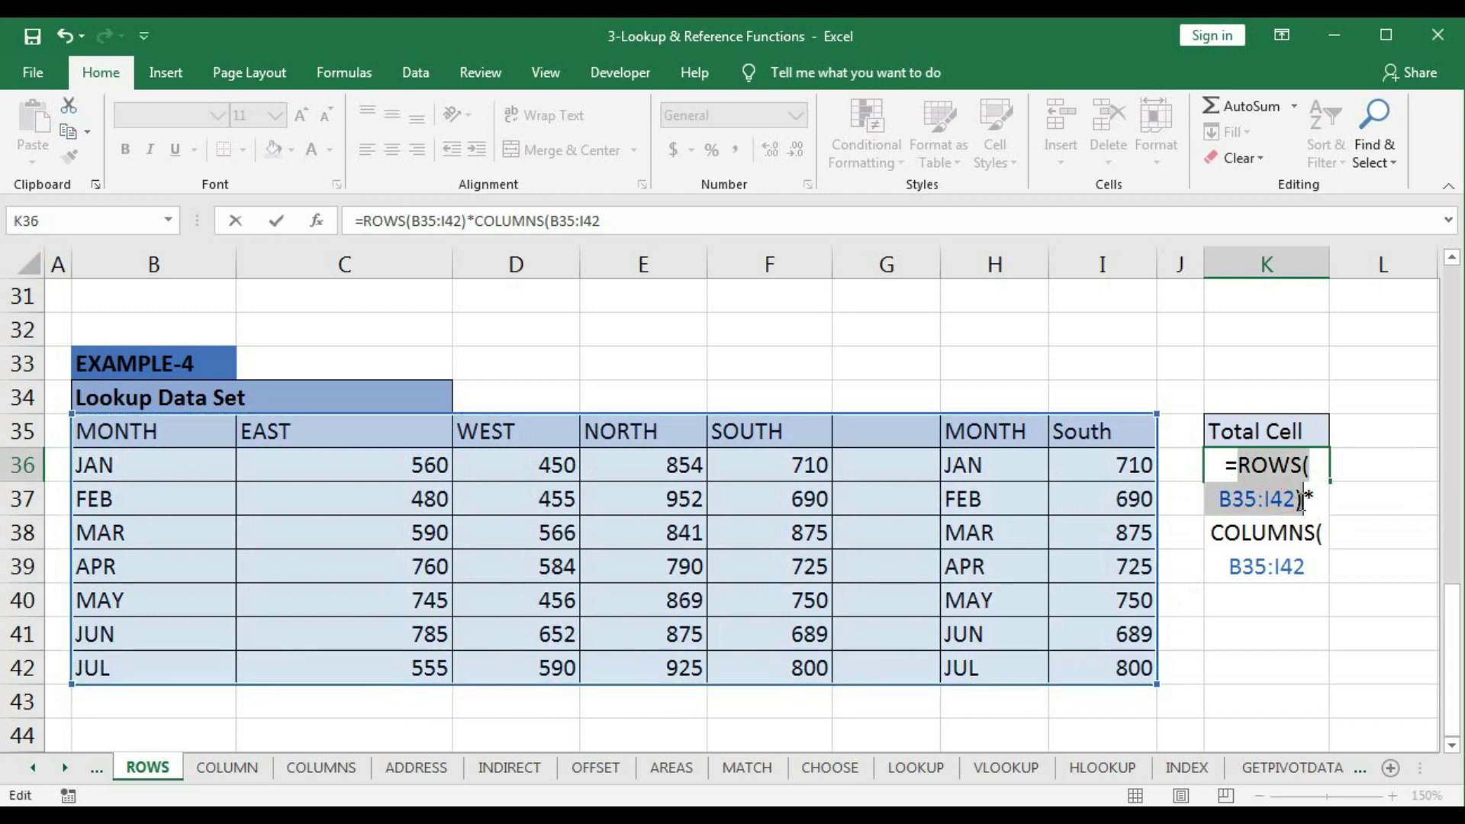
pyautogui.press('F9')
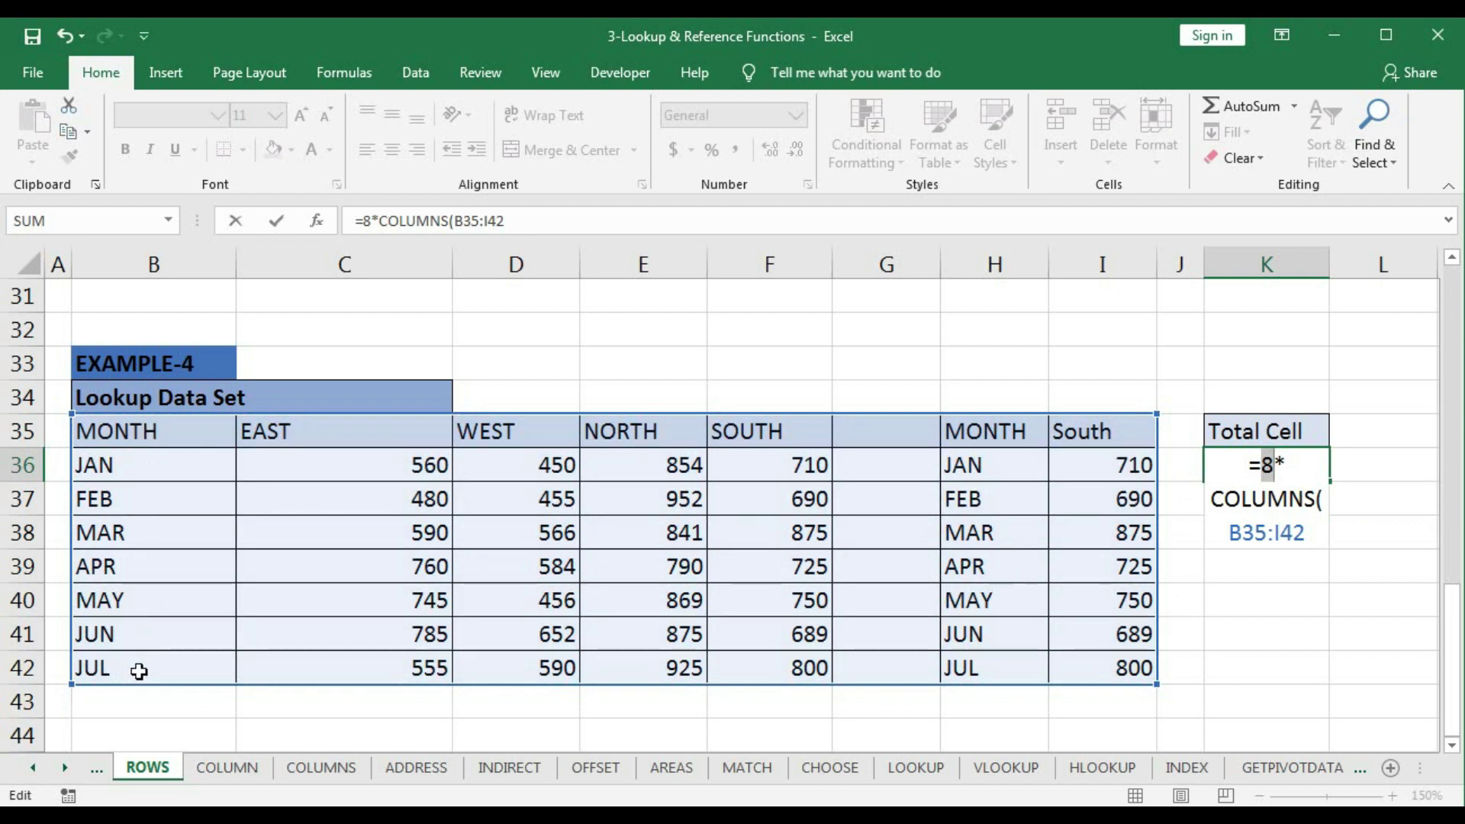
pyautogui.hotkey('ctrl', 'z')
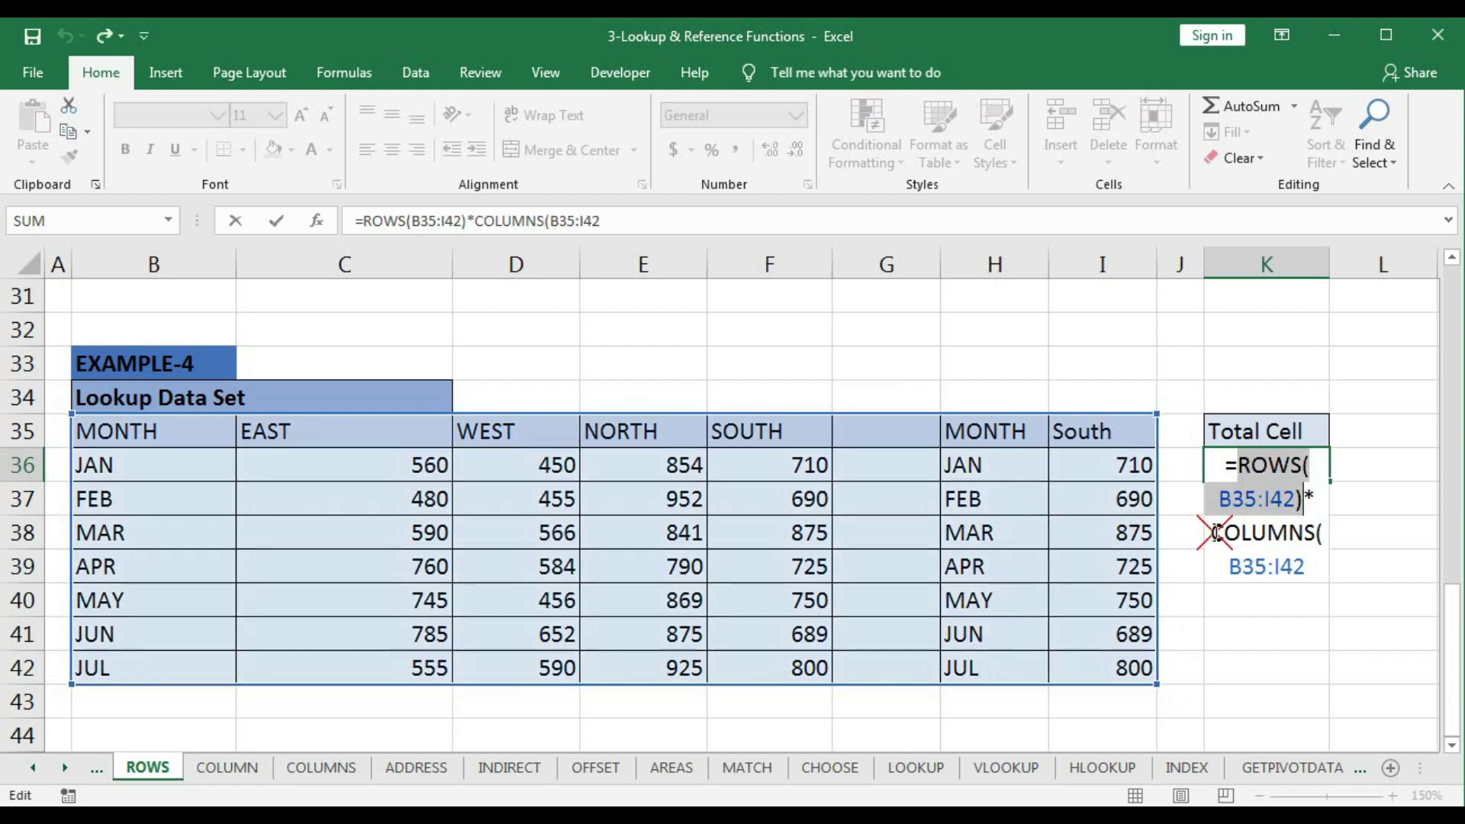
pyautogui.moveTo(1216, 532); pyautogui.dragTo(1309, 574)
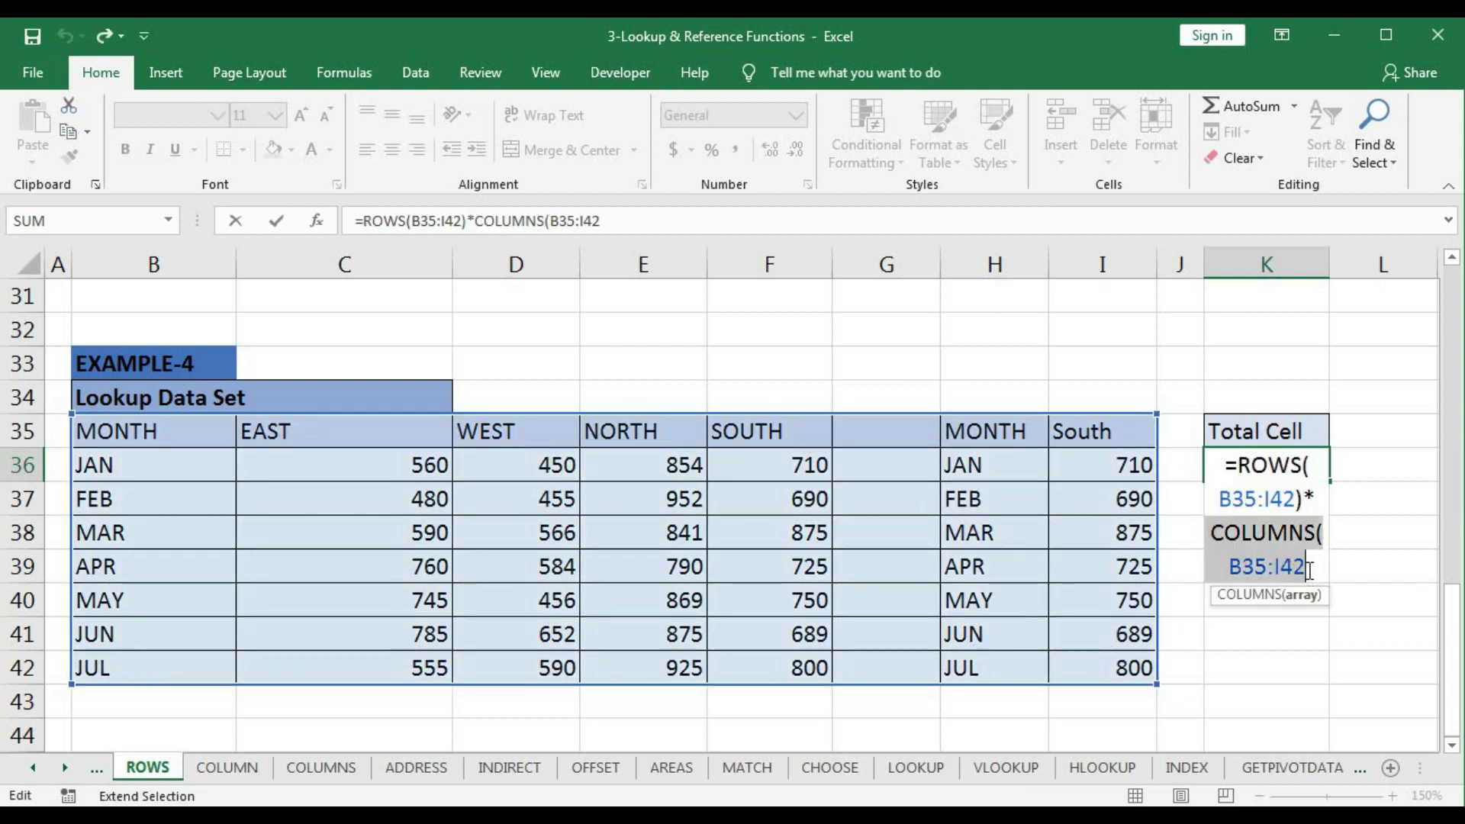
pyautogui.press('F9')
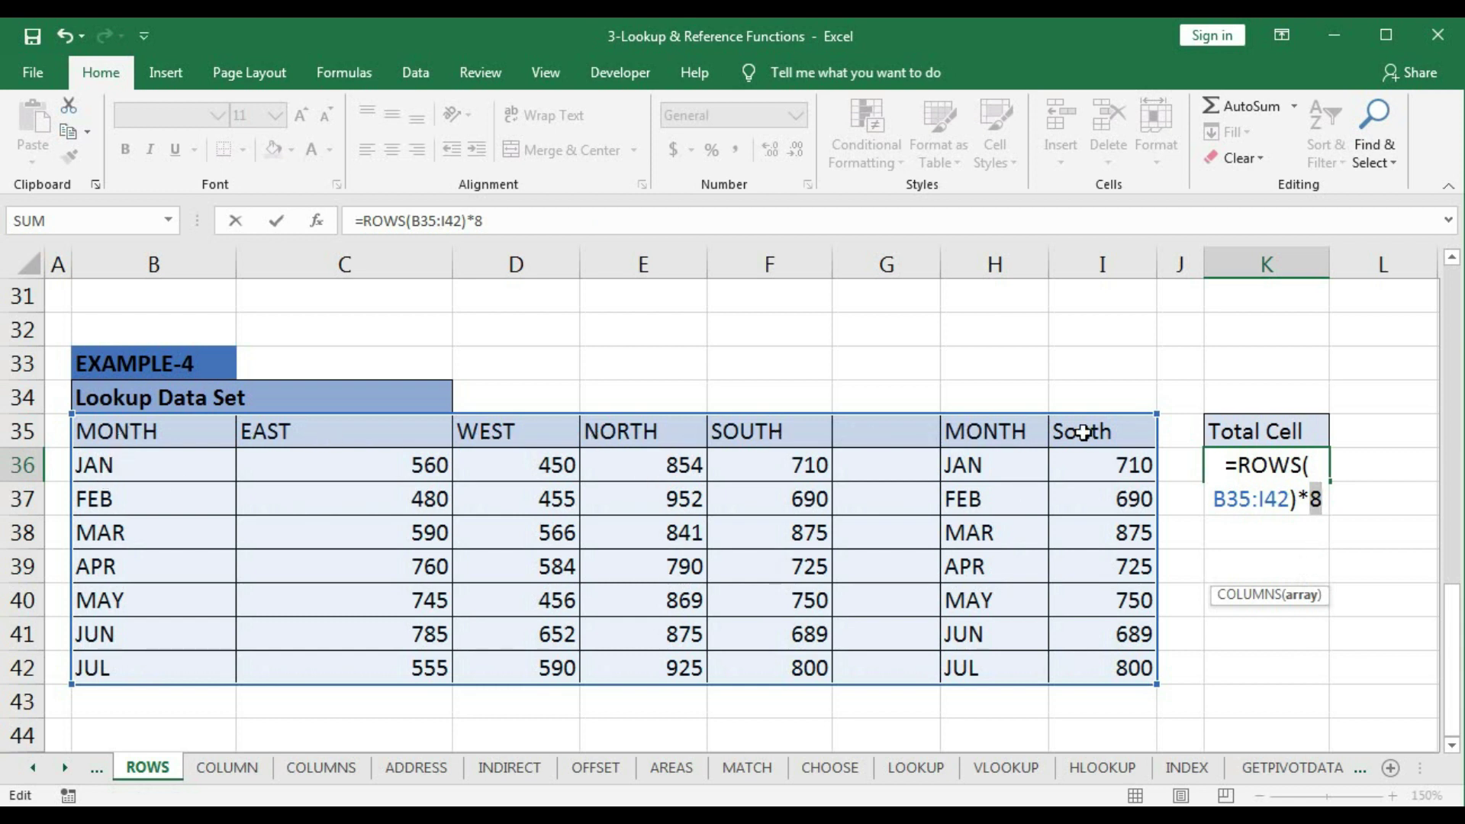
pyautogui.hotkey('ctrl', 'z')
# Commit K36's formula, accepting the proposed correction to =ROWS(B35:I42)*COLUMNS(B35:I42), and review the result and the earlier examples
pyautogui.press('Return')
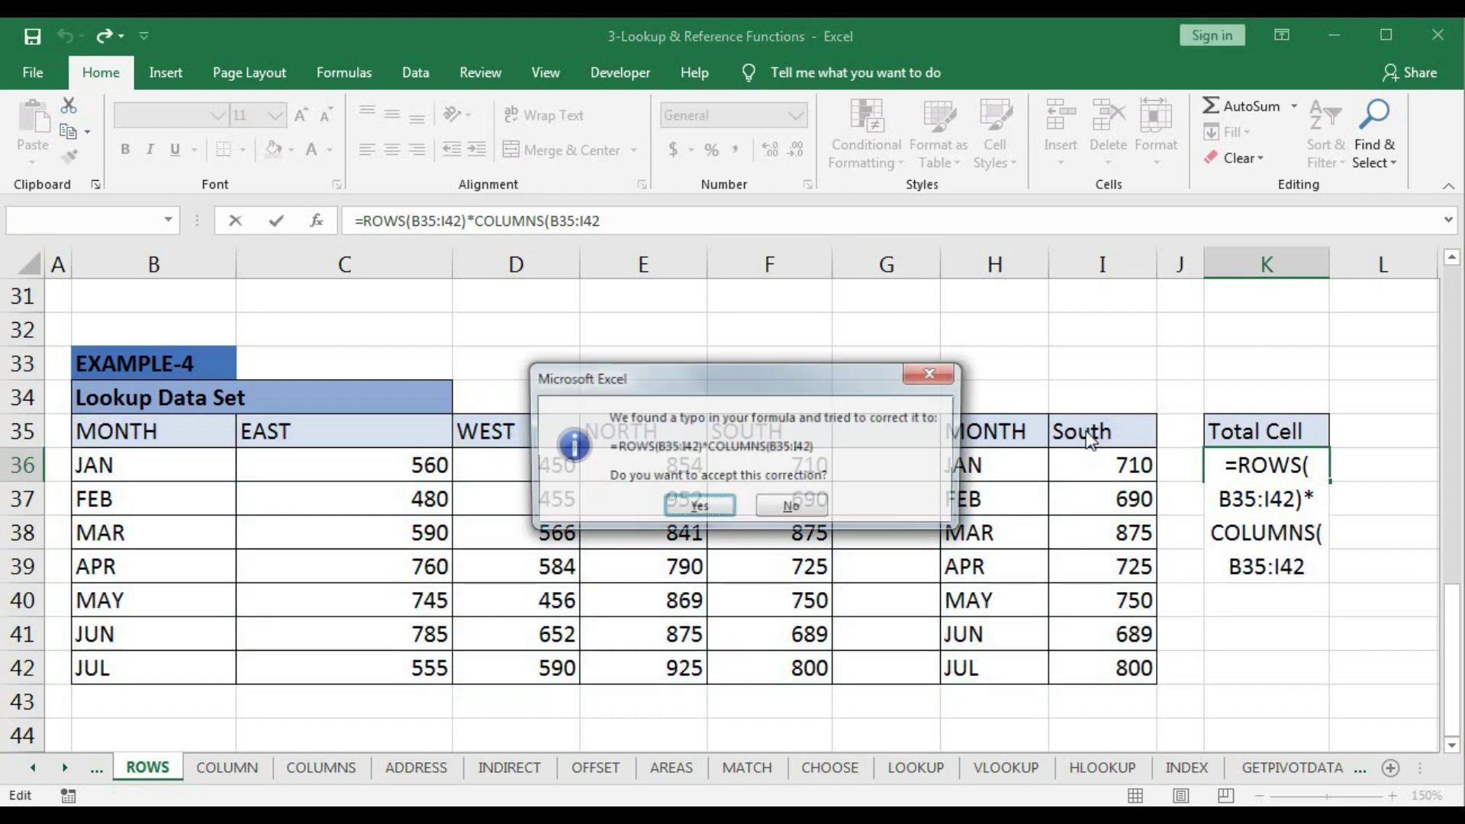
pyautogui.press('Return')
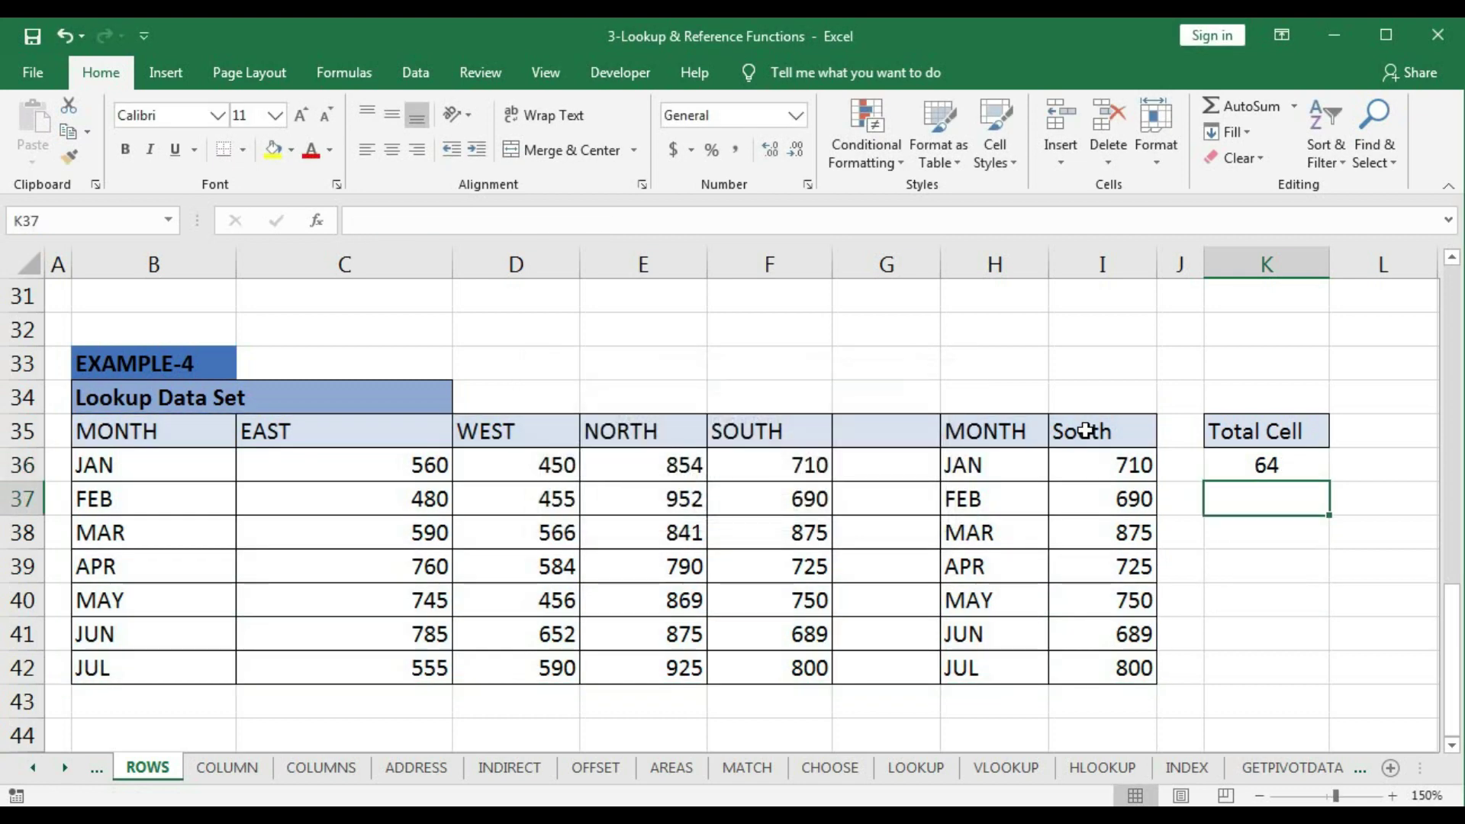
pyautogui.click(1253, 467)
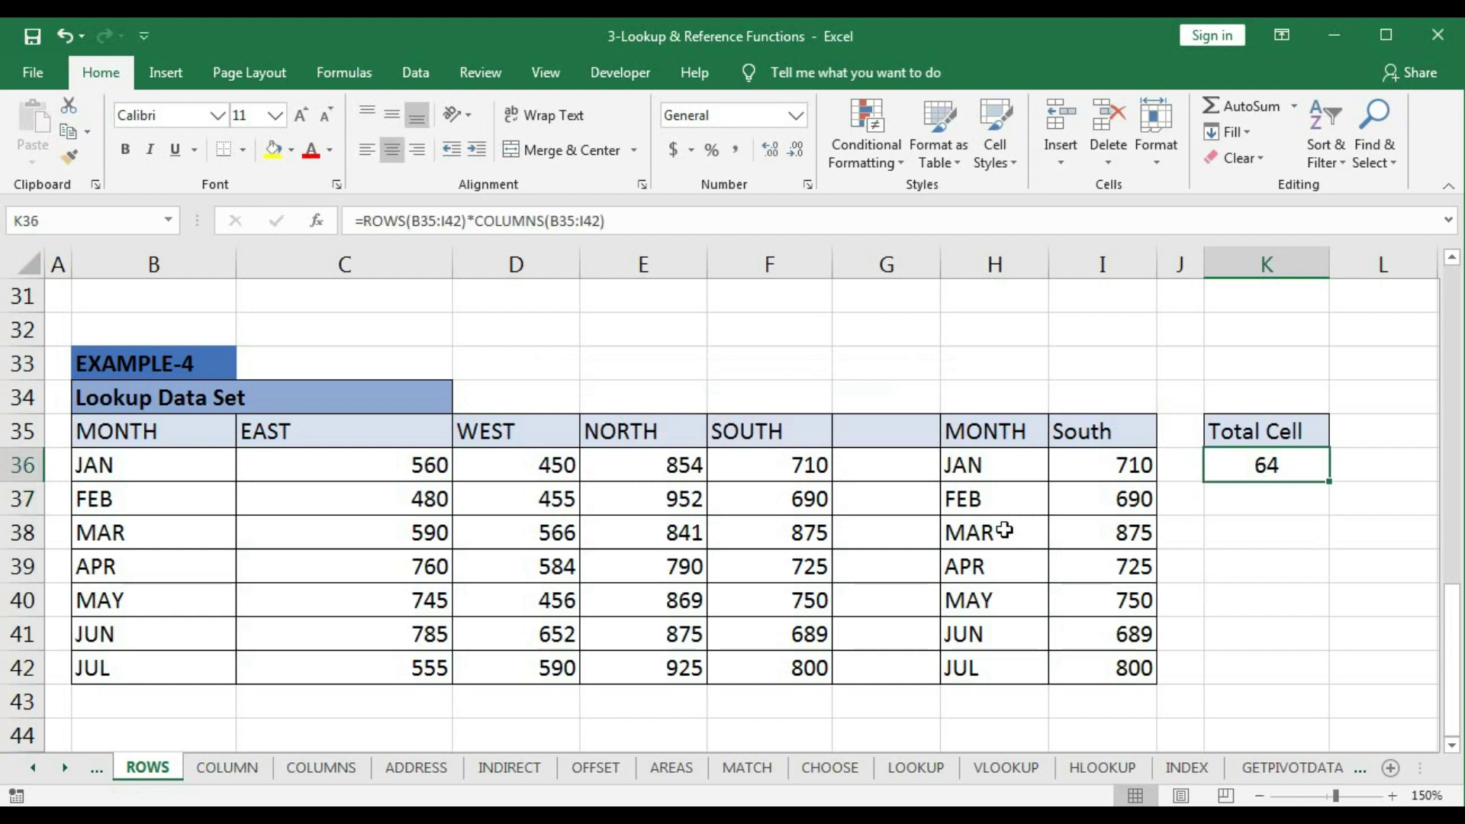
pyautogui.scroll(10, 989, 545)
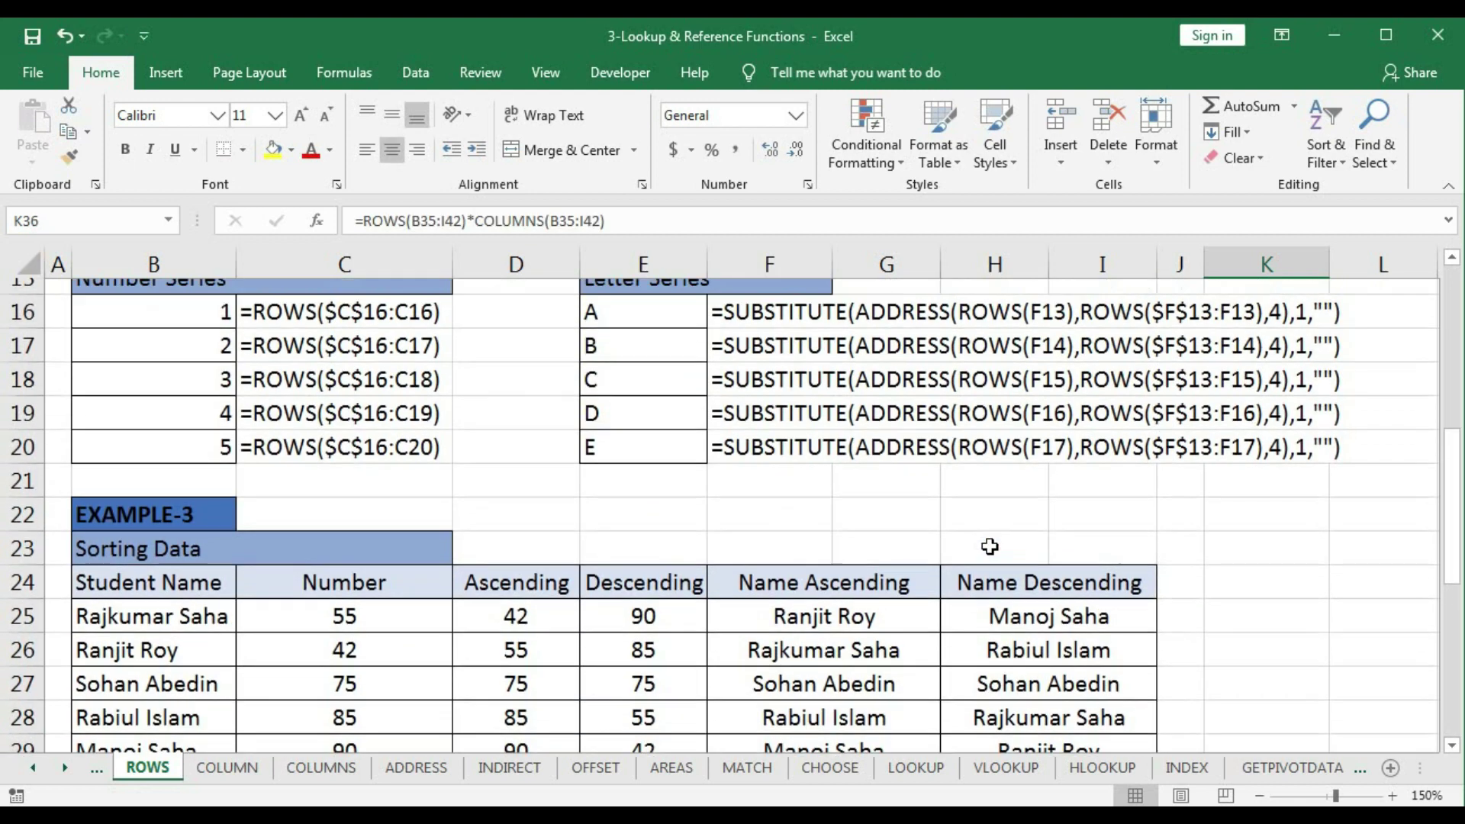